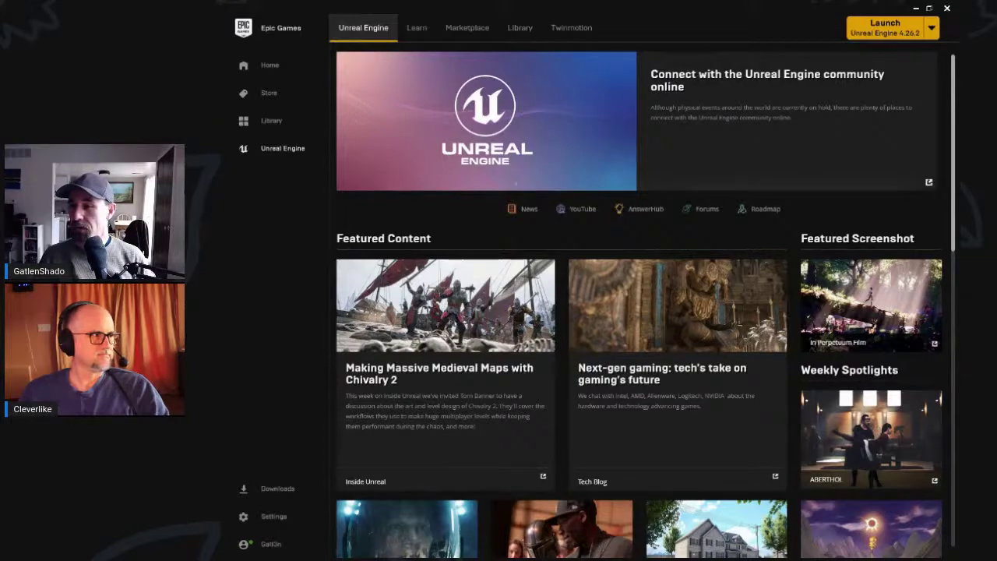
Step: Switch to the browser, view the Cesium for Unreal marketplace page, and open the Cesium for Unreal Quickstart guide to select its web address
{"action": "left_click_drag", "start_coordinate": [960, 70], "coordinate": [728, 1]}
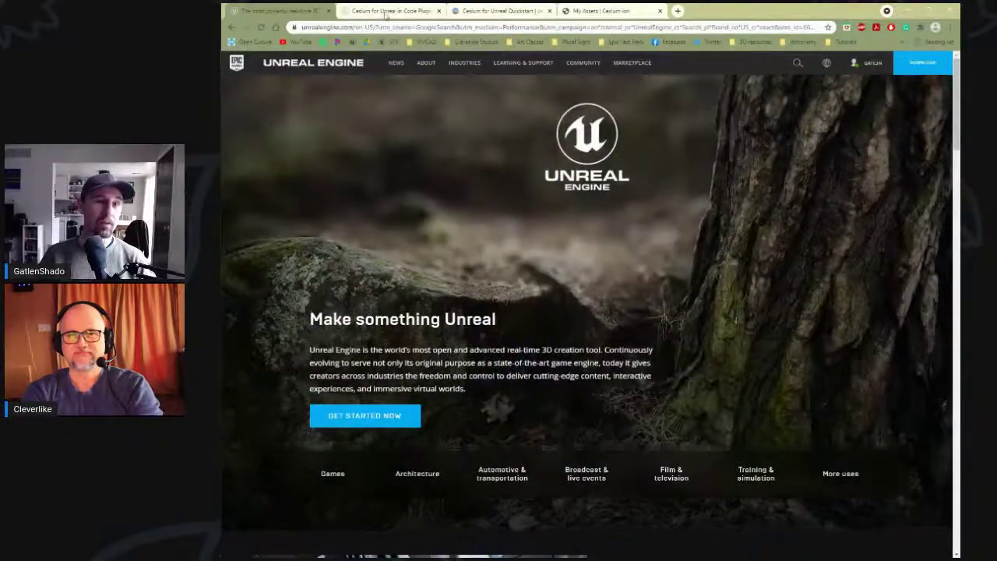
{"action": "left_click", "coordinate": [379, 8]}
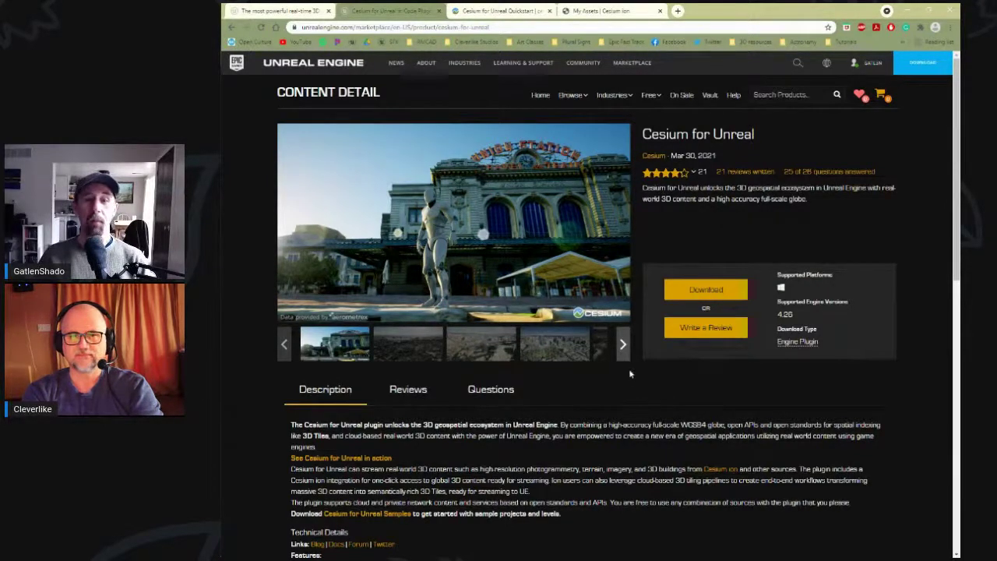
{"action": "left_click", "coordinate": [503, 11]}
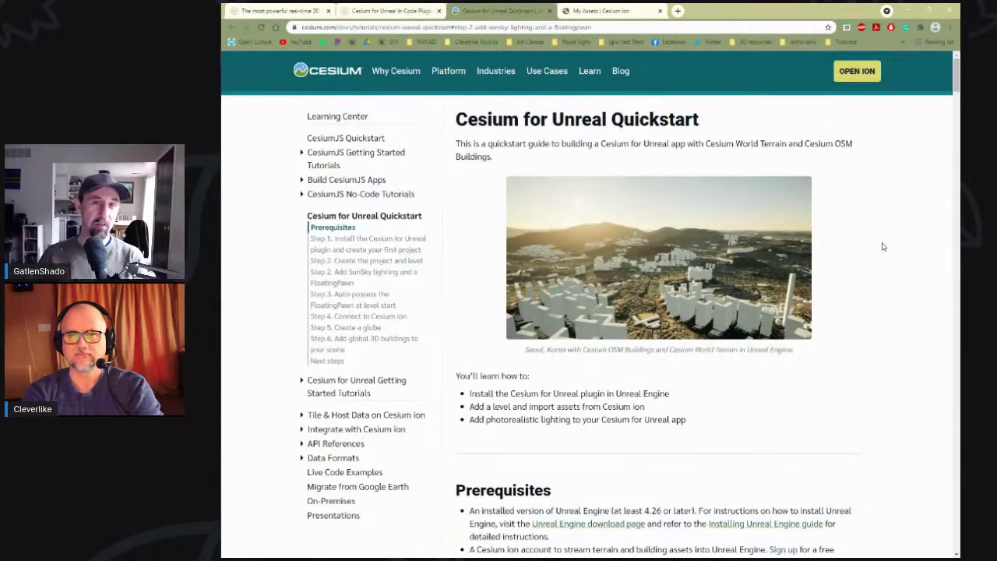
{"action": "left_click", "coordinate": [636, 27]}
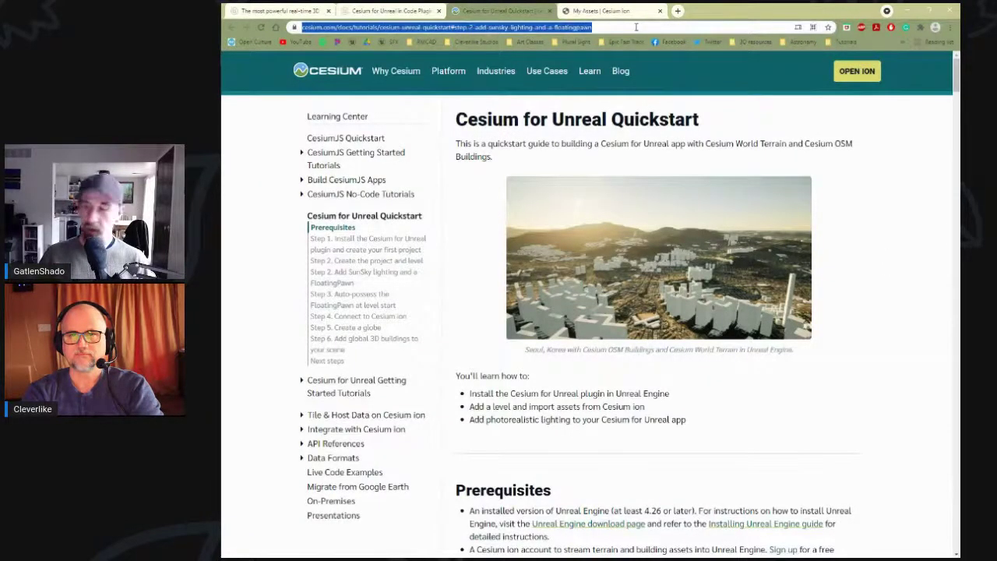
{"action": "key", "text": "alt+Tab"}
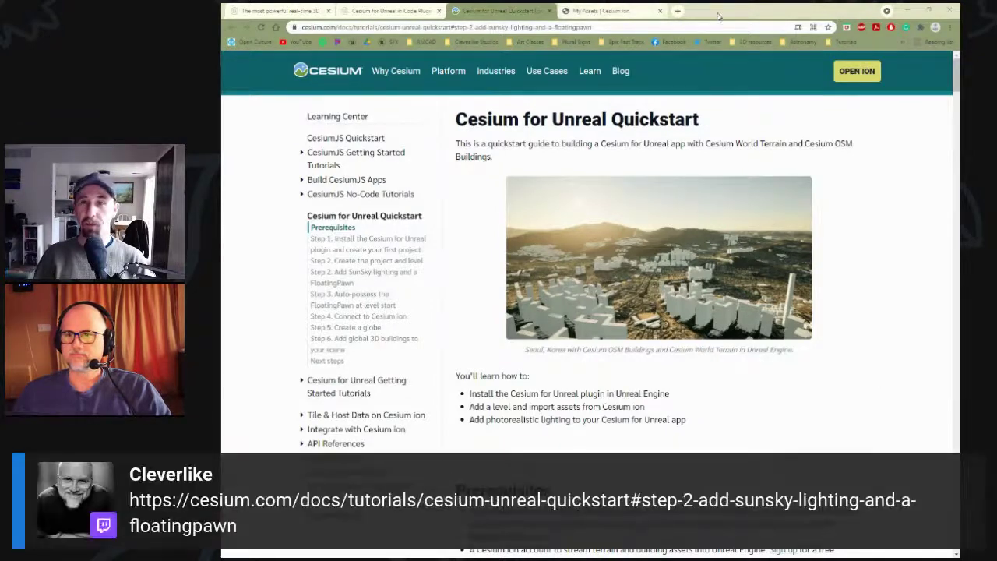
Step: Switch to the Epic Games Launcher and launch Unreal Engine 4.26.2
{"action": "left_click_drag", "start_coordinate": [718, 14], "coordinate": [959, 140]}
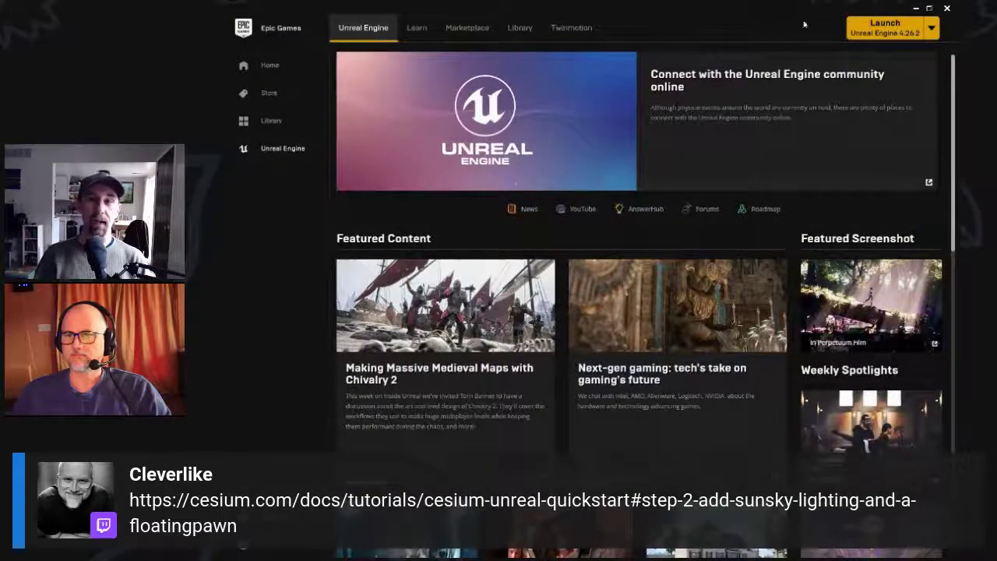
{"action": "left_click", "coordinate": [885, 30]}
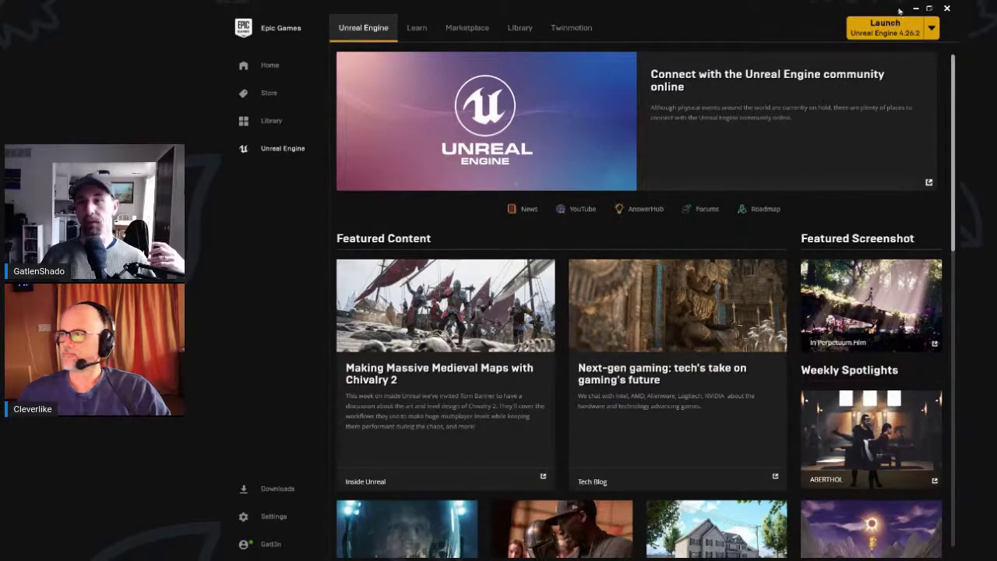
{"action": "left_click_drag", "start_coordinate": [804, 10], "coordinate": [799, 22]}
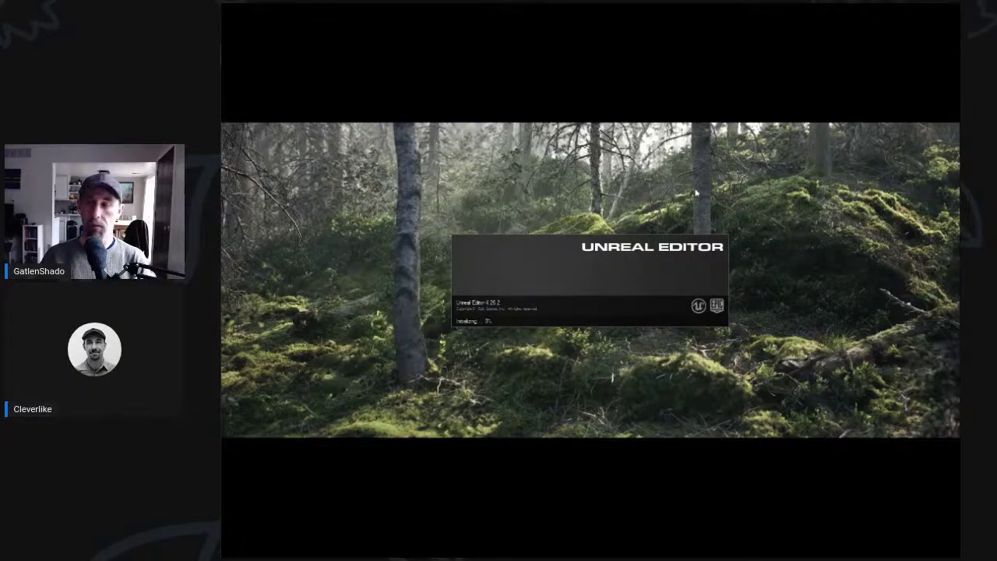
Step: Return to the browser and read the Quickstart guide's learning goals, its Unreal Engine version requirement and the note about Cesium ion
{"action": "left_click_drag", "start_coordinate": [959, 4], "coordinate": [759, 33]}
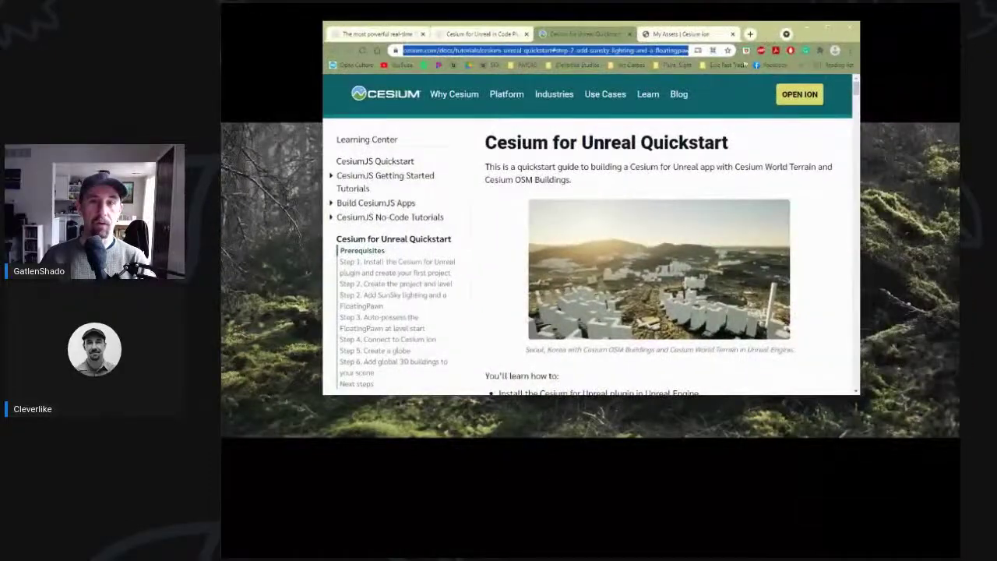
{"action": "scroll", "coordinate": [713, 216], "scroll_direction": "down", "scroll_amount": 3}
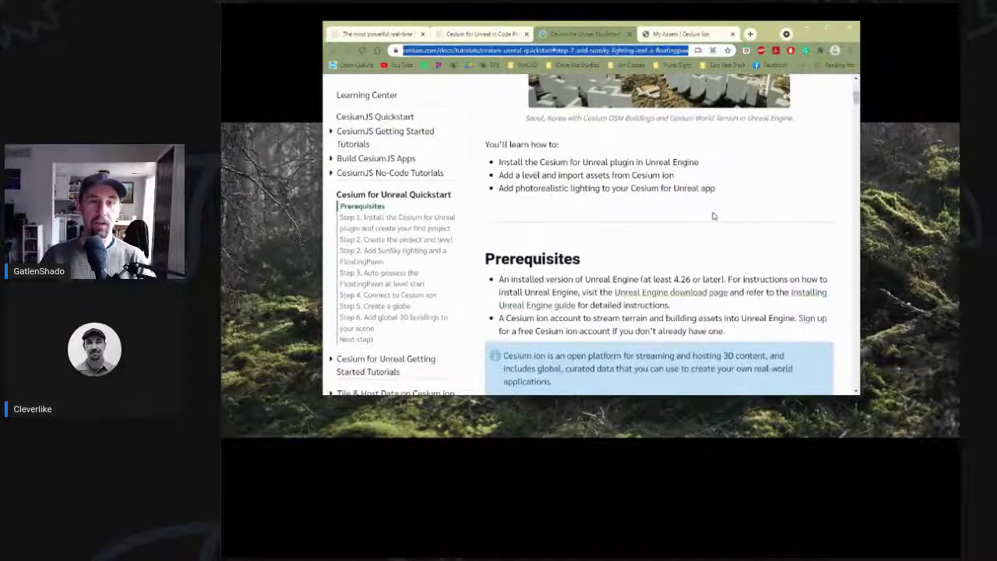
{"action": "left_click_drag", "start_coordinate": [499, 162], "coordinate": [705, 189]}
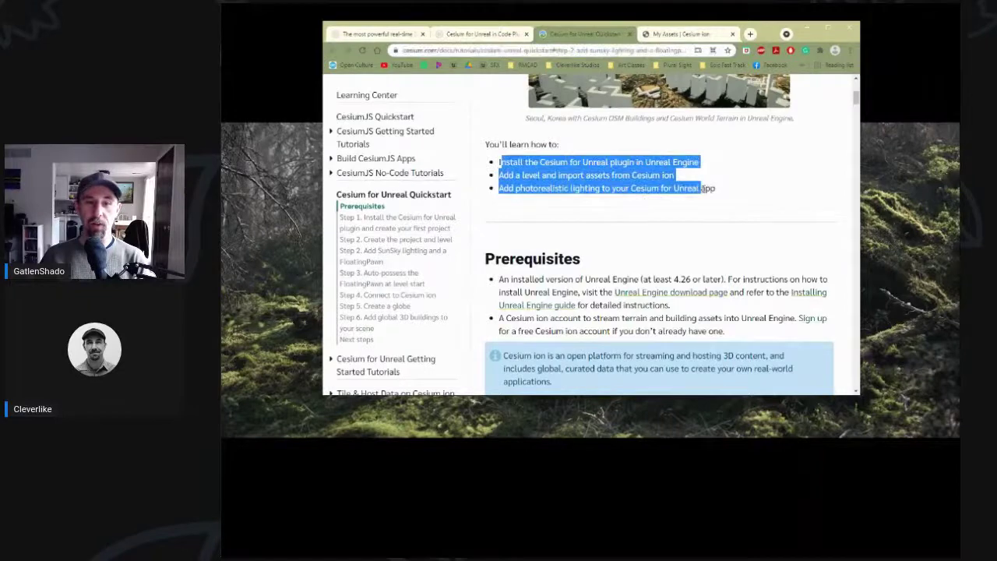
{"action": "left_click", "coordinate": [507, 281]}
{"action": "left_click_drag", "start_coordinate": [507, 279], "coordinate": [771, 292]}
{"action": "left_click", "coordinate": [675, 279]}
{"action": "left_click_drag", "start_coordinate": [675, 279], "coordinate": [700, 279]}
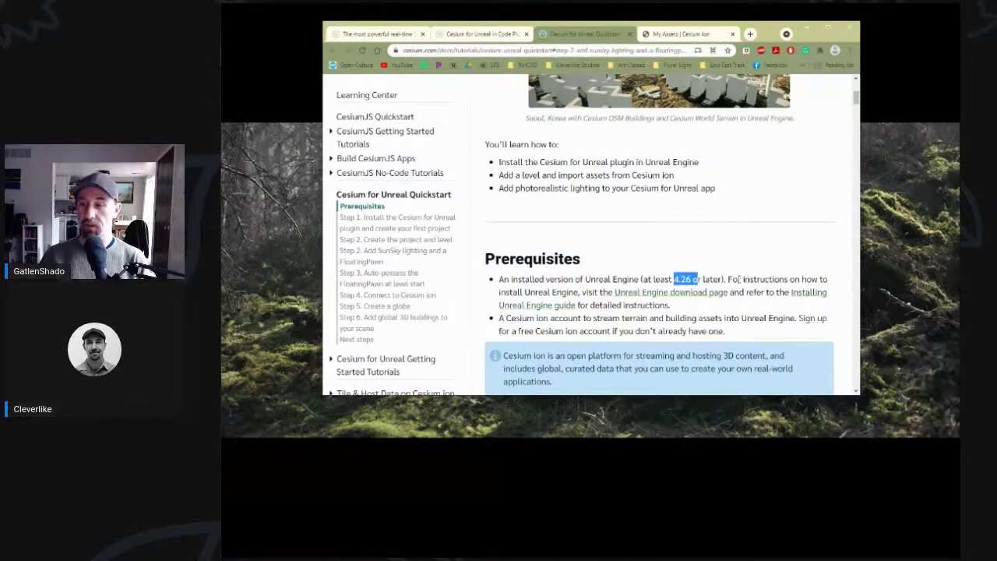
{"action": "scroll", "coordinate": [568, 277], "scroll_direction": "down", "scroll_amount": 3}
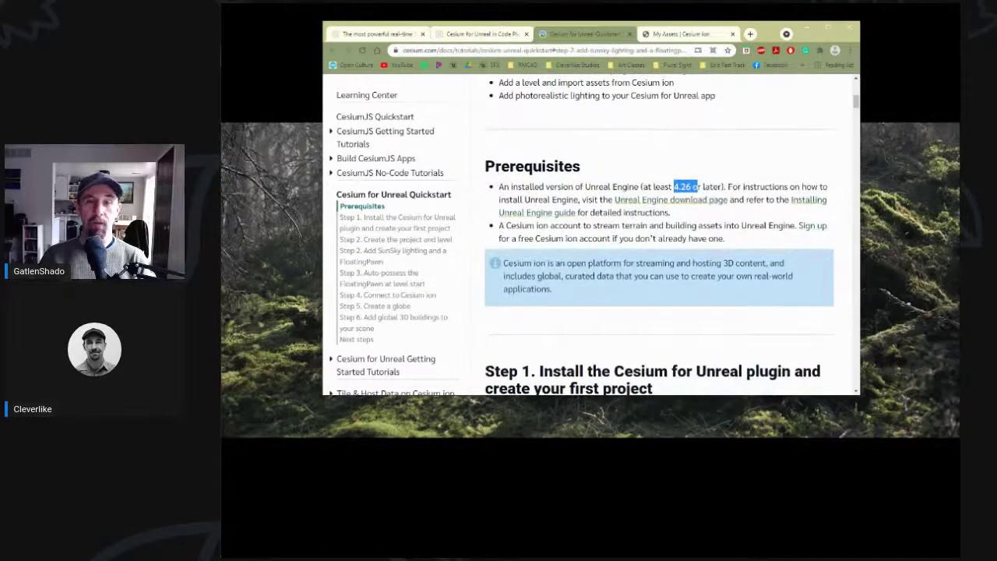
{"action": "left_click_drag", "start_coordinate": [636, 263], "coordinate": [675, 264]}
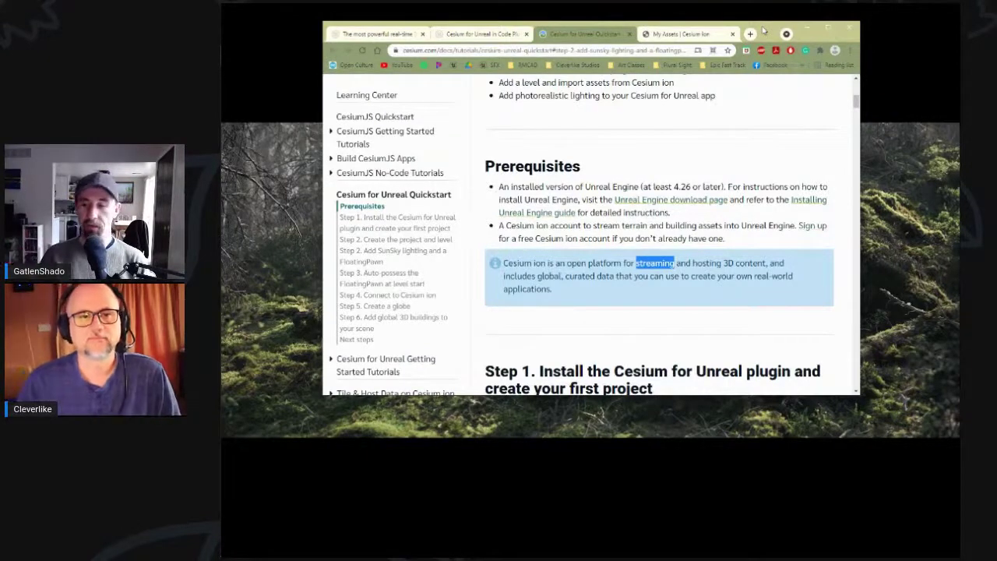
Step: Review the Quickstart guide's instructions for installing the plugin and for choosing the new project's category, template and starter content
{"action": "left_click_drag", "start_coordinate": [762, 28], "coordinate": [832, 25]}
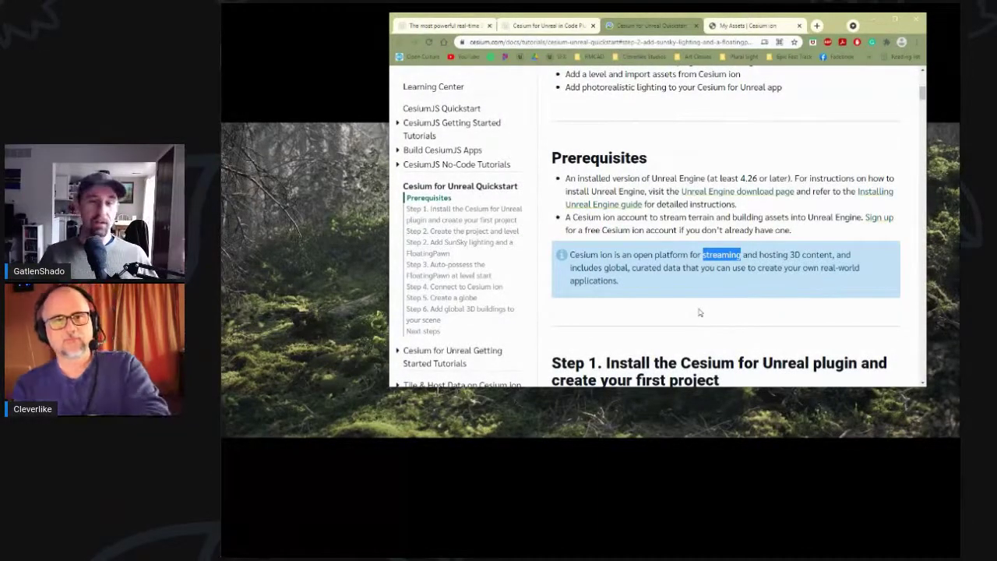
{"action": "scroll", "coordinate": [687, 313], "scroll_direction": "down", "scroll_amount": 1}
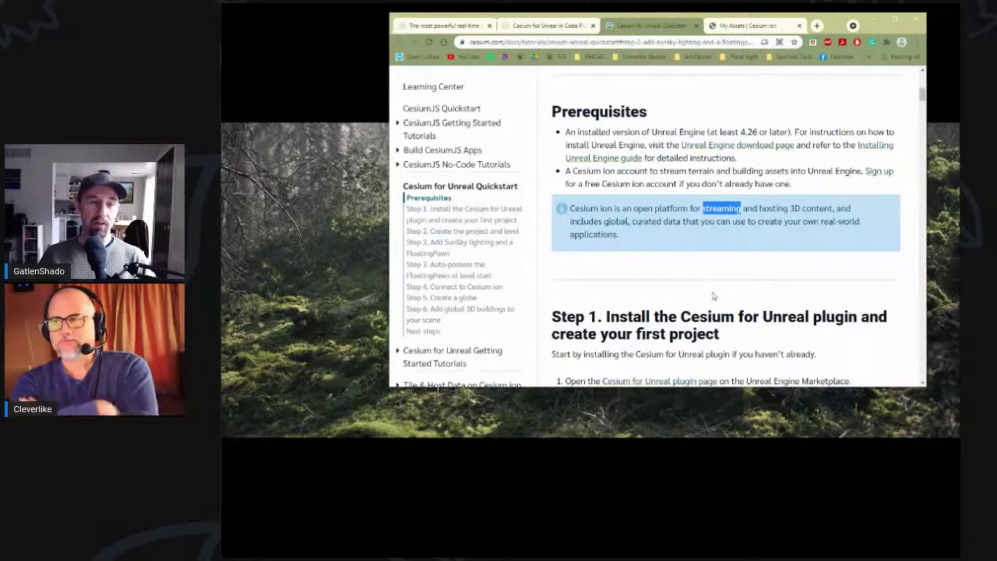
{"action": "scroll", "coordinate": [707, 299], "scroll_direction": "down", "scroll_amount": 8}
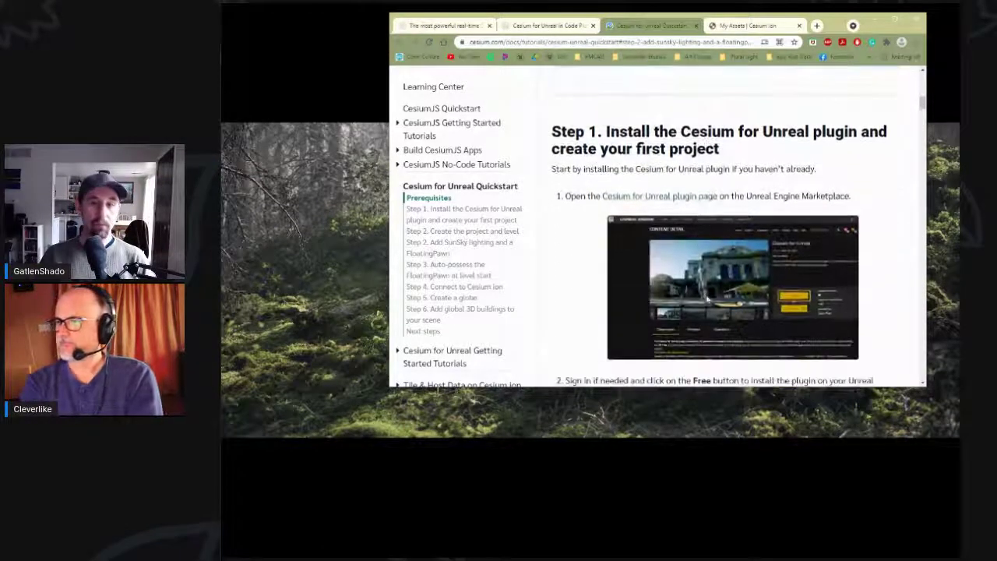
{"action": "scroll", "coordinate": [597, 276], "scroll_direction": "down", "scroll_amount": 2}
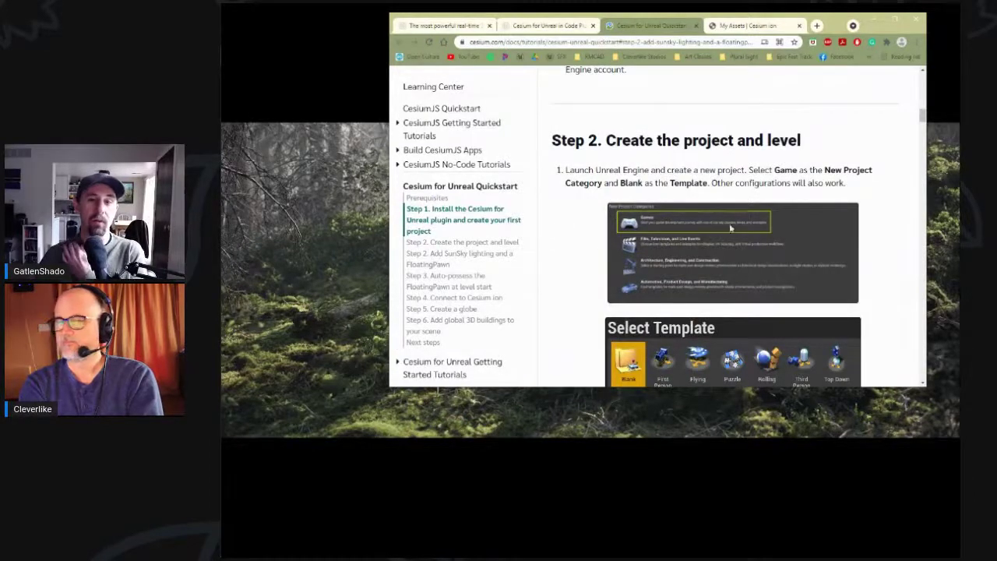
{"action": "scroll", "coordinate": [657, 258], "scroll_direction": "down", "scroll_amount": 1}
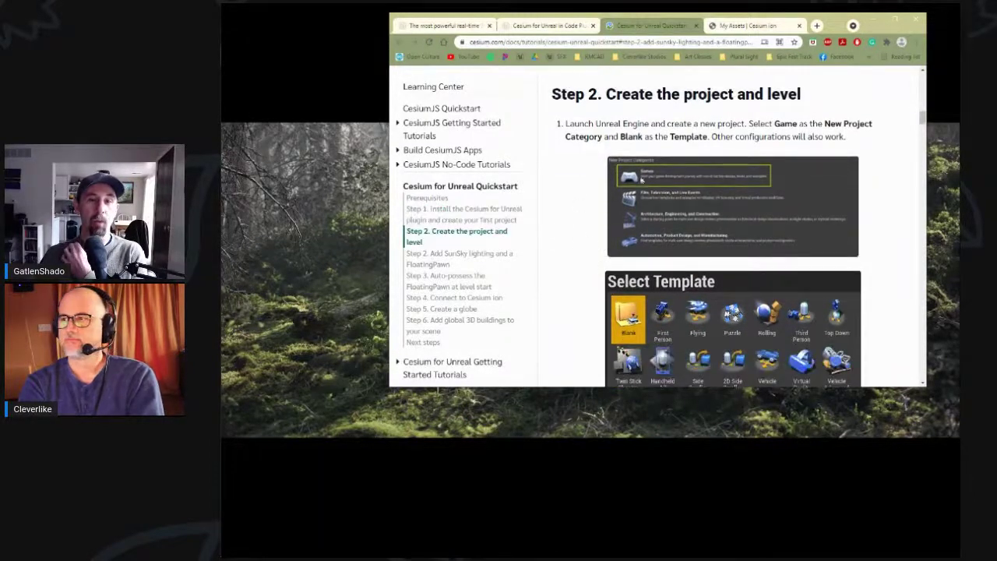
{"action": "scroll", "coordinate": [698, 218], "scroll_direction": "down", "scroll_amount": 2}
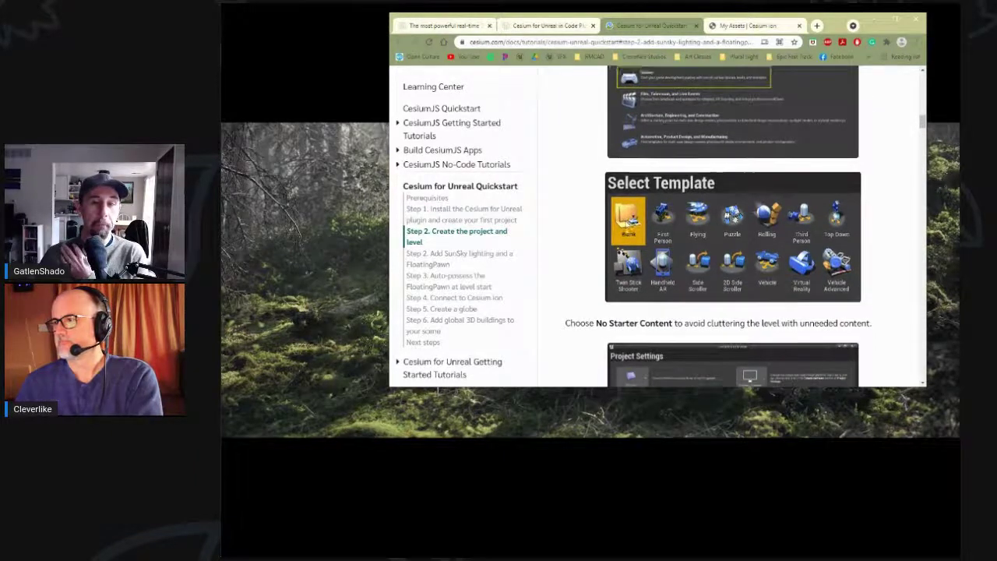
{"action": "scroll", "coordinate": [628, 231], "scroll_direction": "down", "scroll_amount": 3}
{"action": "scroll", "coordinate": [626, 231], "scroll_direction": "down", "scroll_amount": 1}
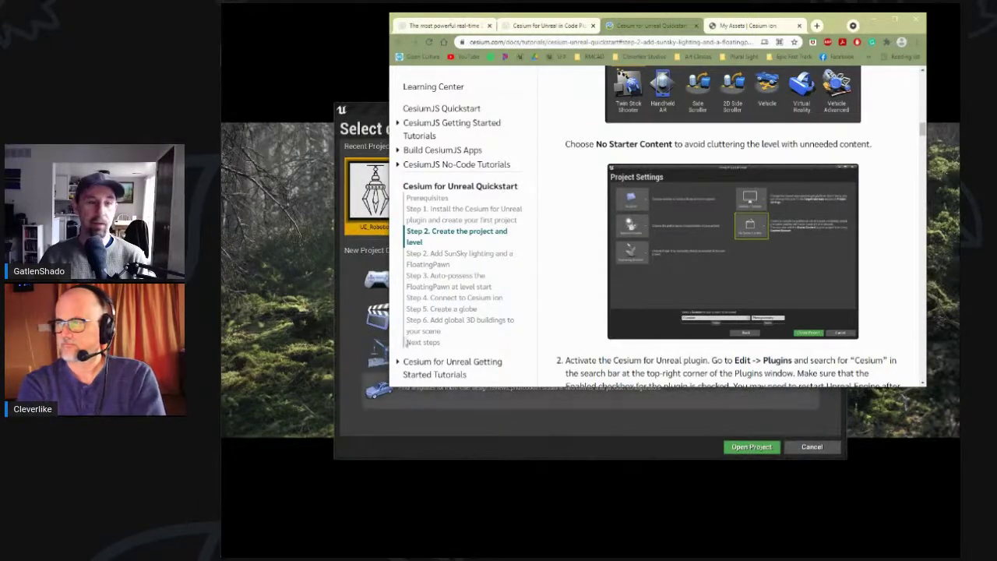
Step: Start a new project in the Unreal Project Browser with the Games category and the Blank template
{"action": "left_click", "coordinate": [378, 280]}
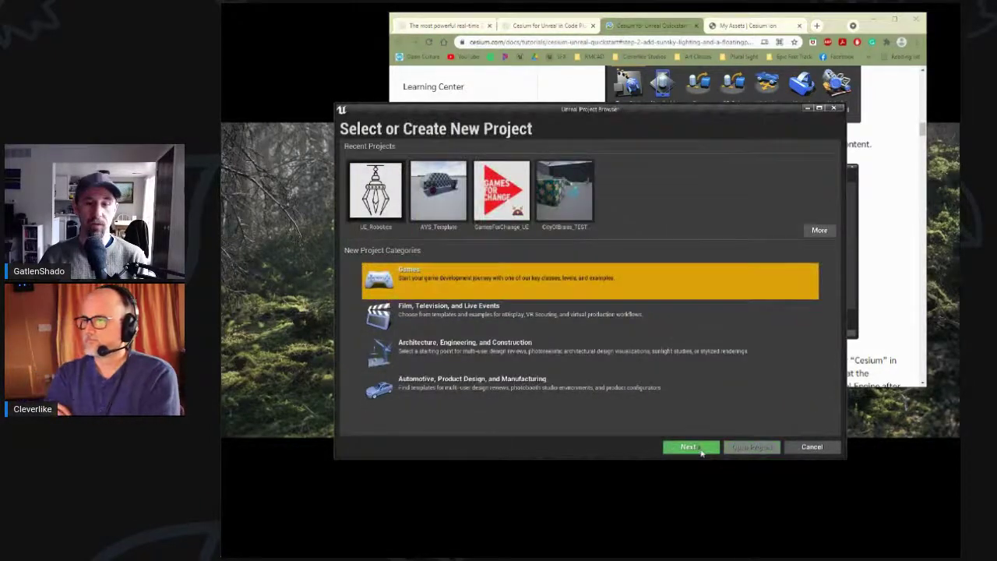
{"action": "left_click", "coordinate": [692, 446]}
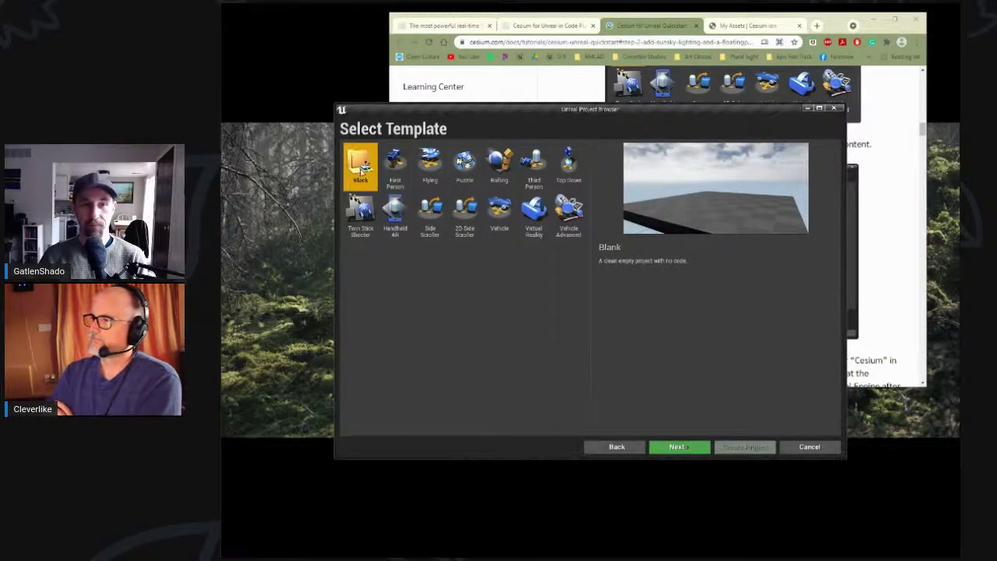
{"action": "left_click", "coordinate": [679, 447]}
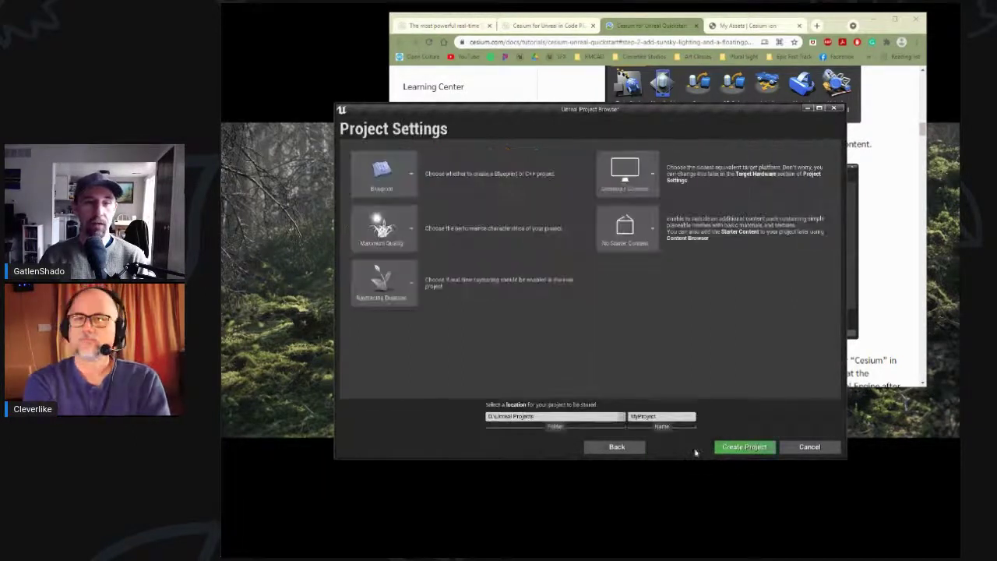
Step: Set the project to No Starter Content, name it Cesium, and create it in the Unreal Projects folder on drive D
{"action": "left_click", "coordinate": [623, 244]}
{"action": "left_click", "coordinate": [628, 272]}
{"action": "left_click", "coordinate": [585, 419]}
{"action": "left_click_drag", "start_coordinate": [550, 416], "coordinate": [487, 417]}
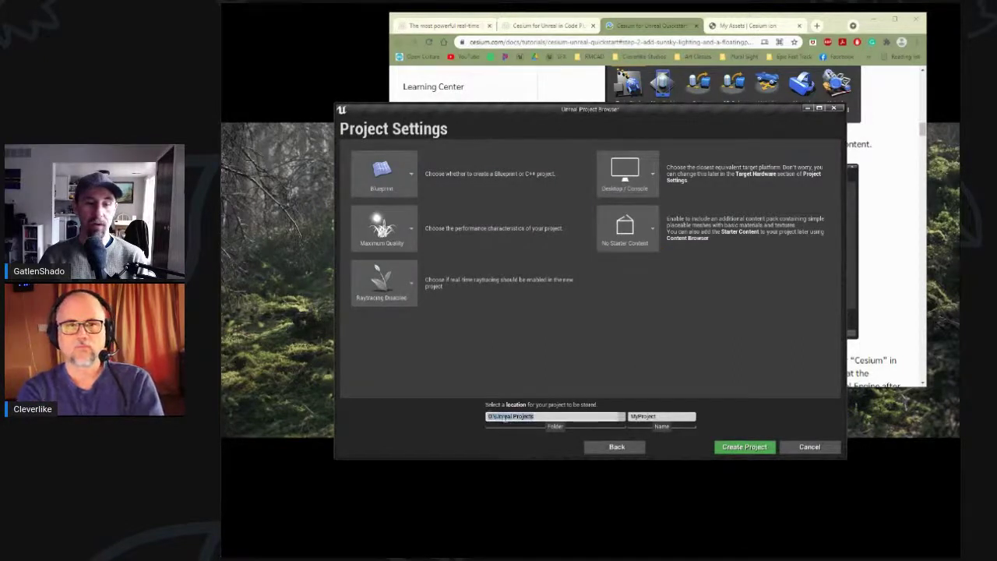
{"action": "key", "text": "Tab"}
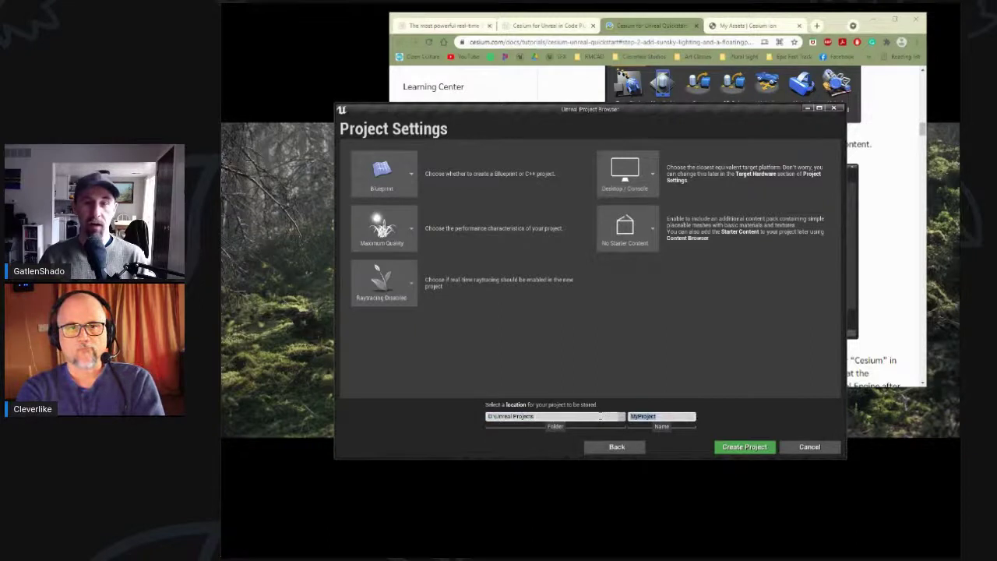
{"action": "type", "text": "Cesium"}
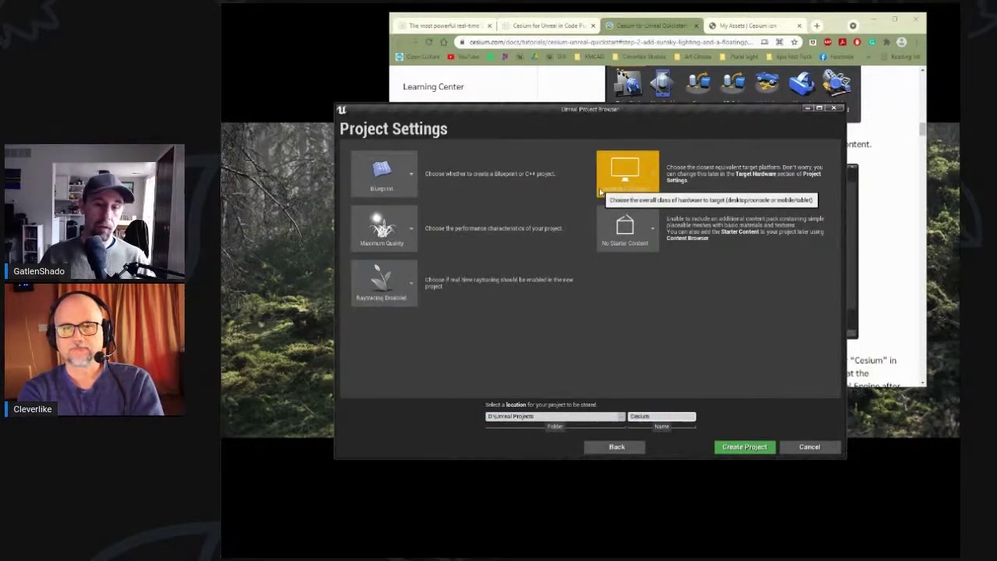
{"action": "left_click", "coordinate": [745, 446]}
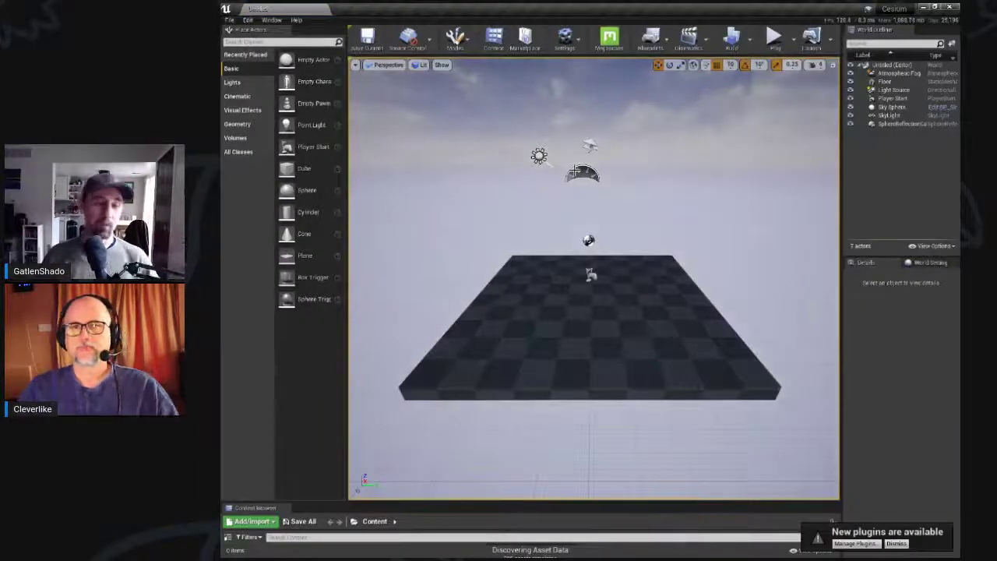
Step: Load the Default Editor Layout and dismiss the new plugins notifications
{"action": "left_click", "coordinate": [895, 543]}
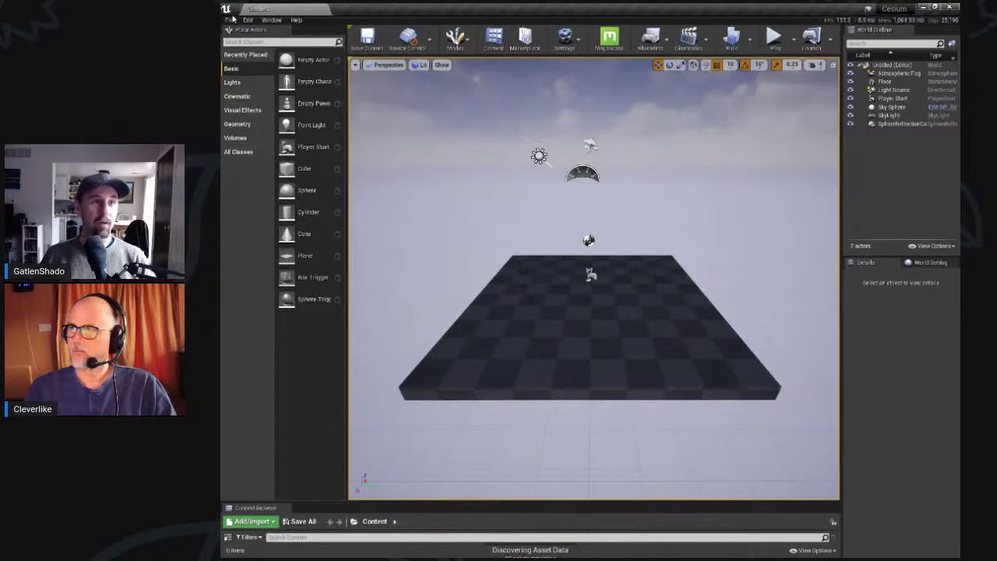
{"action": "left_click", "coordinate": [272, 20]}
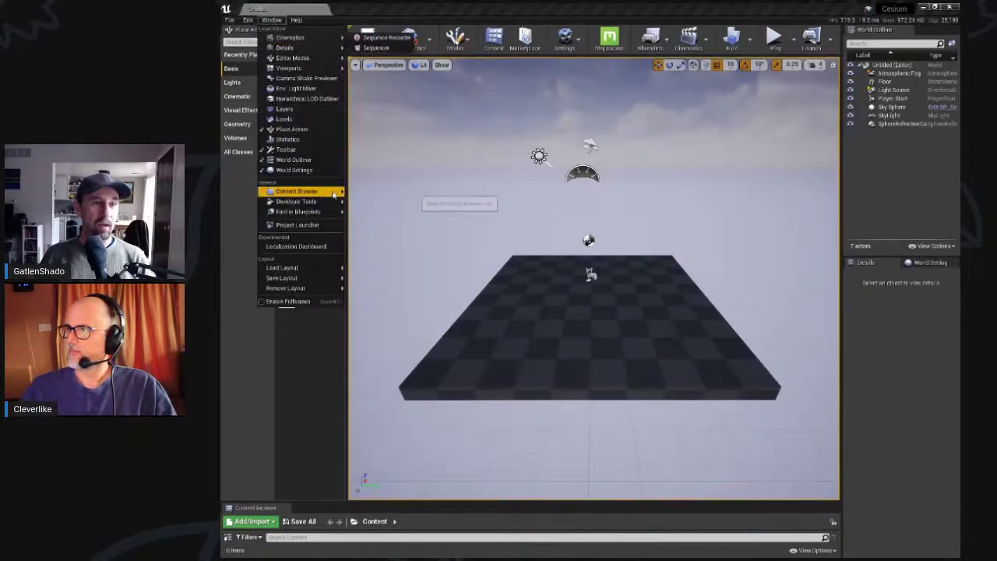
{"action": "mouse_move", "coordinate": [331, 273]}
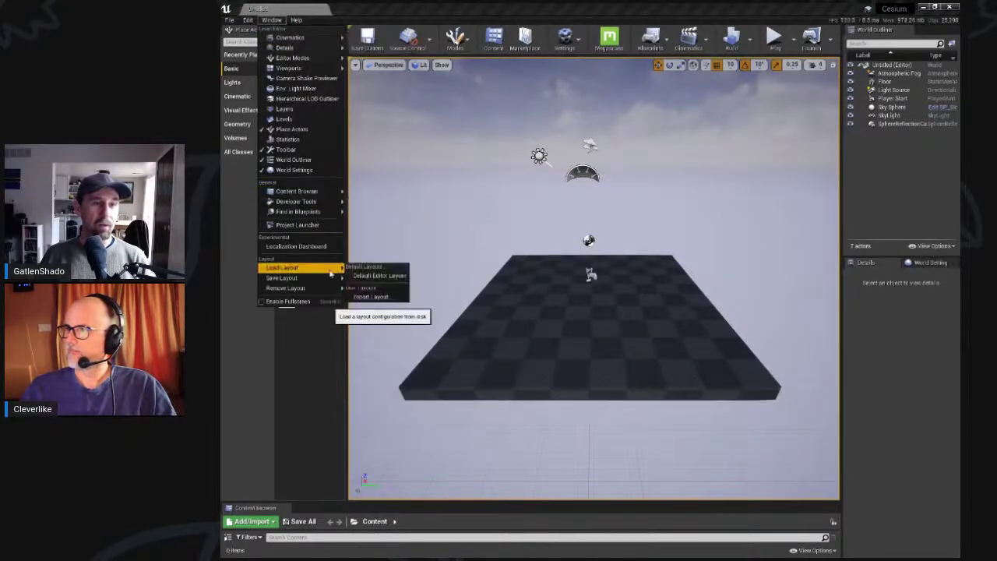
{"action": "left_click", "coordinate": [379, 275]}
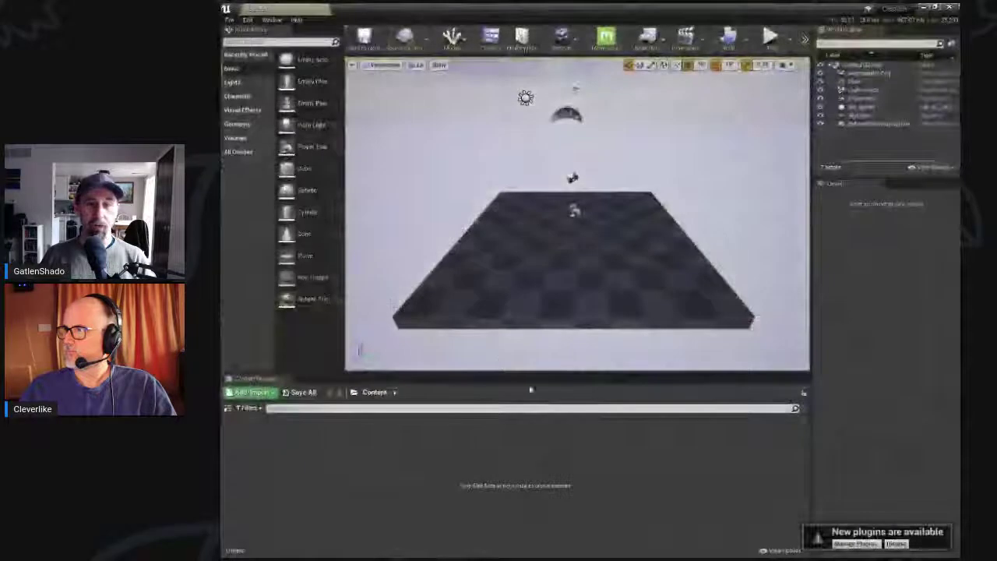
{"action": "left_click", "coordinate": [896, 544]}
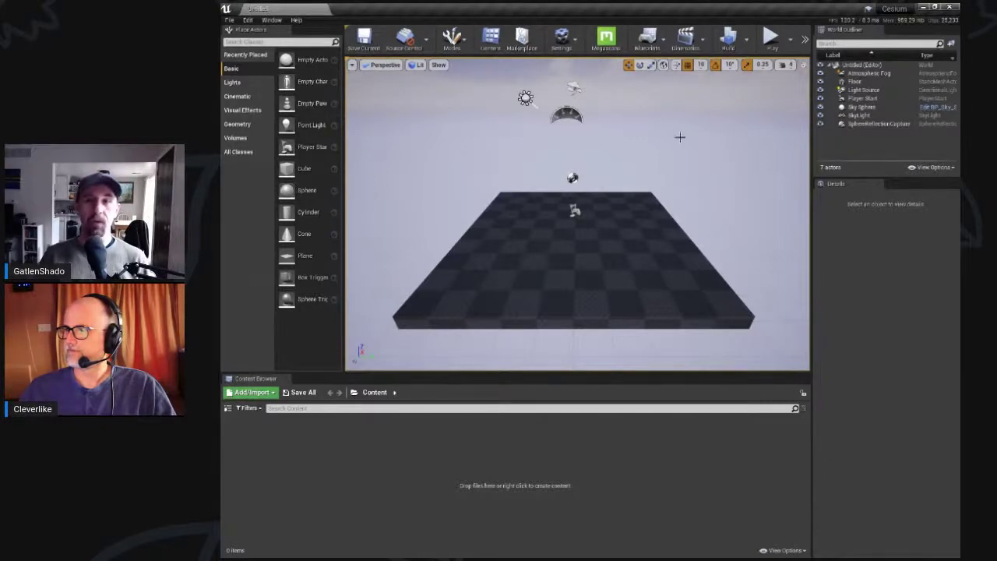
Step: Enable the Cesium for Unreal plugin in the installed Geospatial category and restart the editor
{"action": "left_click", "coordinate": [564, 39]}
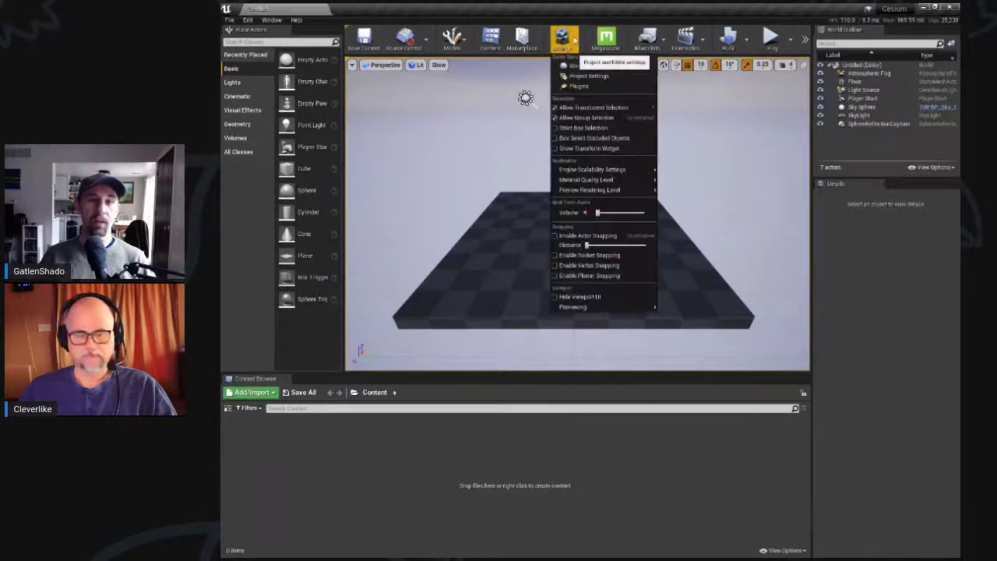
{"action": "left_click", "coordinate": [624, 91]}
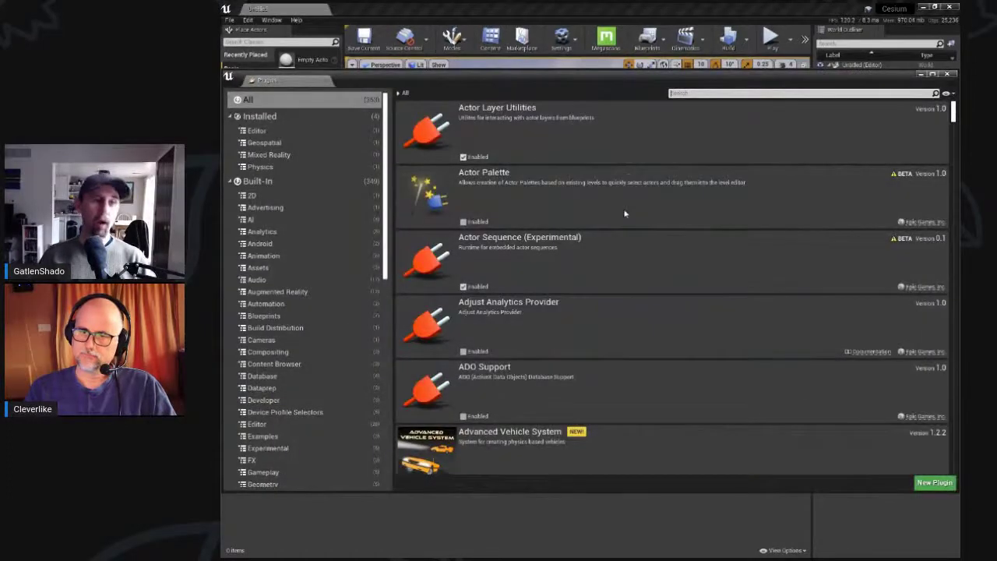
{"action": "left_click", "coordinate": [289, 144]}
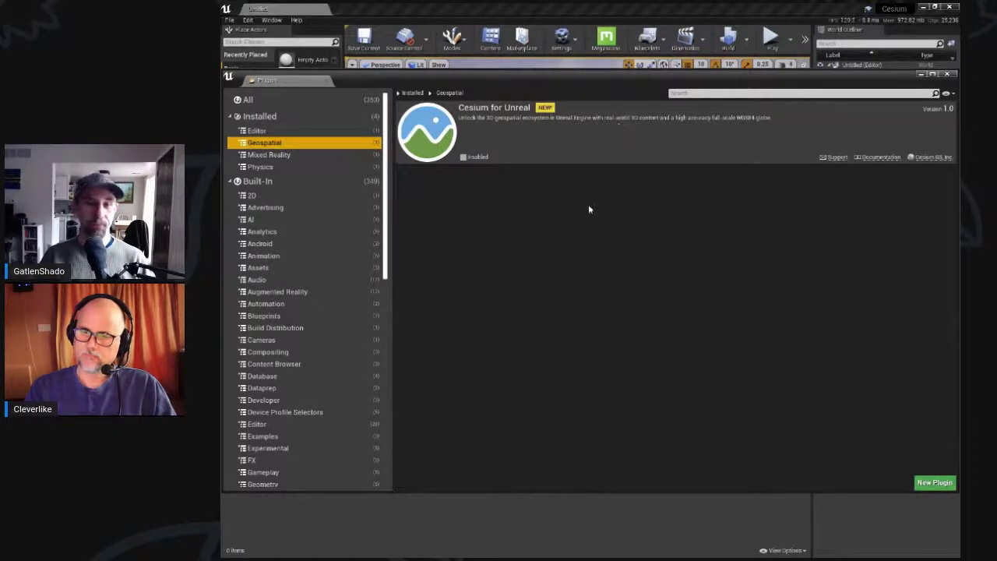
{"action": "left_click", "coordinate": [463, 157]}
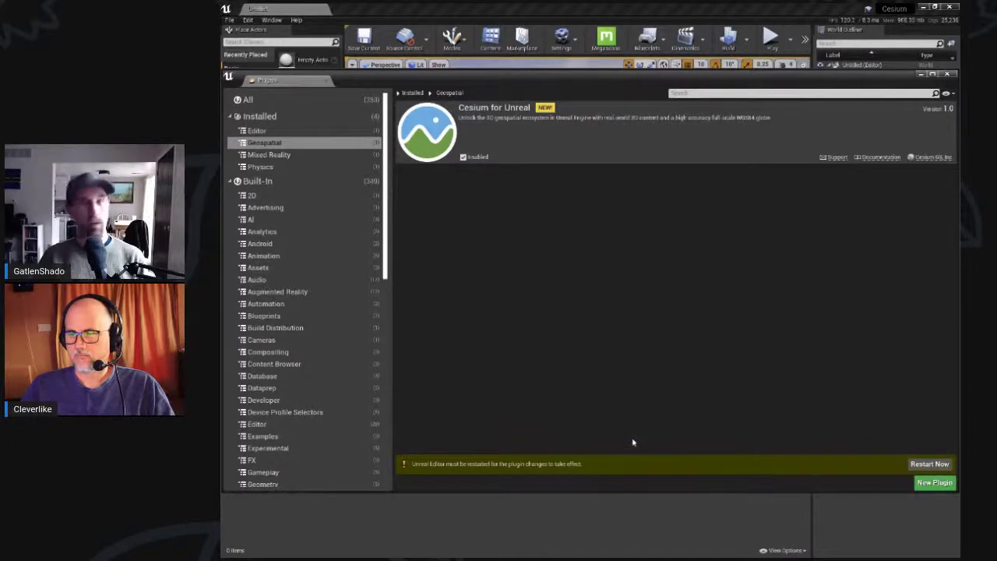
{"action": "left_click", "coordinate": [927, 465]}
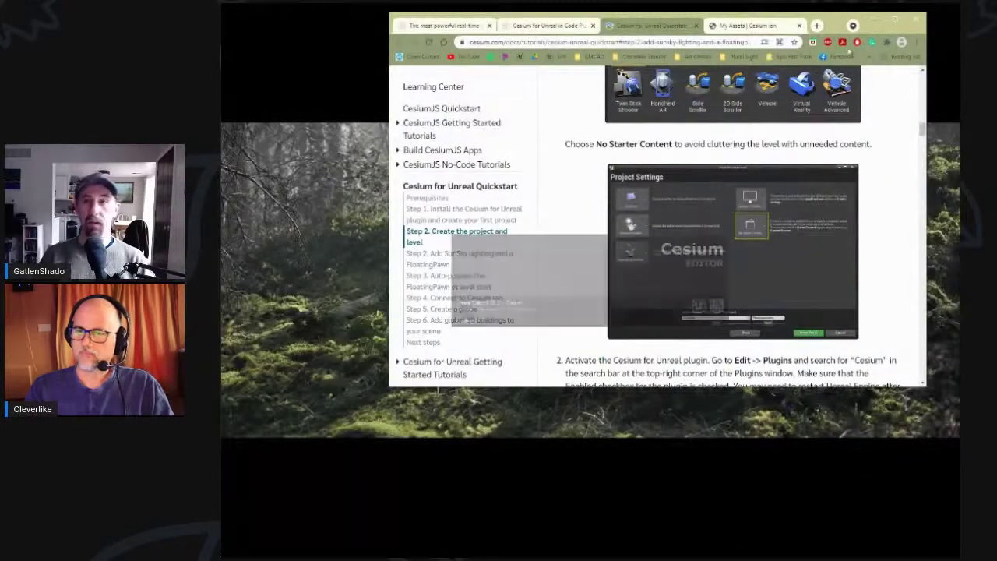
Step: Switch to the browser and review the Quickstart guide's instructions for activating the plugin and emptying the level
{"action": "left_click_drag", "start_coordinate": [839, 28], "coordinate": [848, 53]}
{"action": "scroll", "coordinate": [859, 248], "scroll_direction": "down", "scroll_amount": 3}
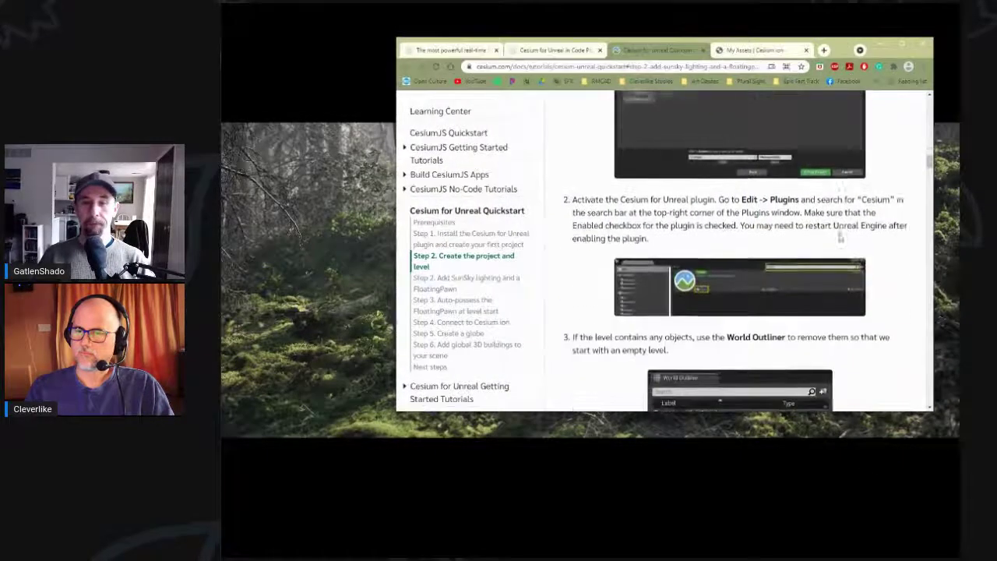
{"action": "scroll", "coordinate": [859, 248], "scroll_direction": "down", "scroll_amount": 1}
{"action": "scroll", "coordinate": [711, 251], "scroll_direction": "down", "scroll_amount": 1}
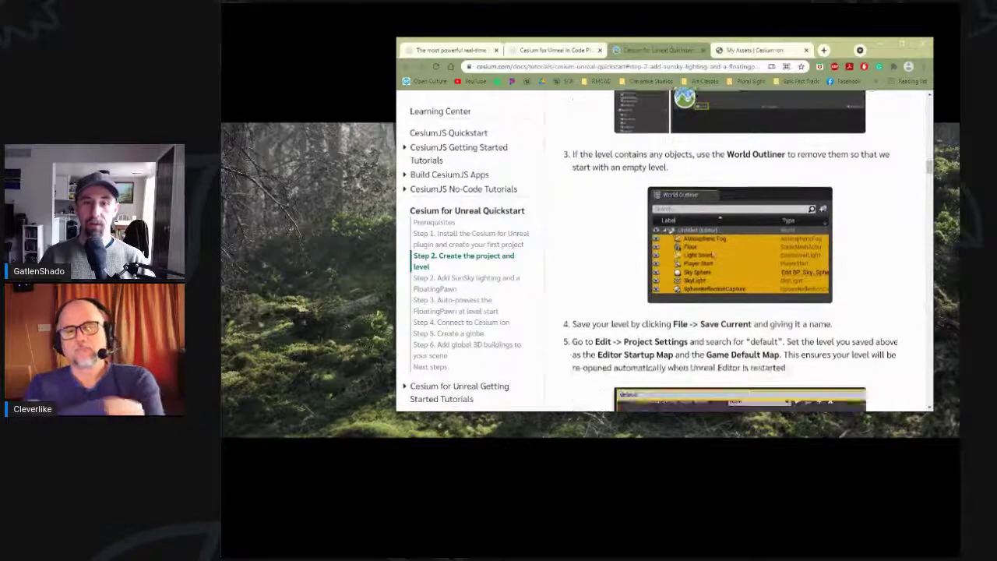
{"action": "scroll", "coordinate": [711, 252], "scroll_direction": "up", "scroll_amount": 1}
{"action": "scroll", "coordinate": [676, 312], "scroll_direction": "up", "scroll_amount": 1}
{"action": "scroll", "coordinate": [687, 337], "scroll_direction": "down", "scroll_amount": 1}
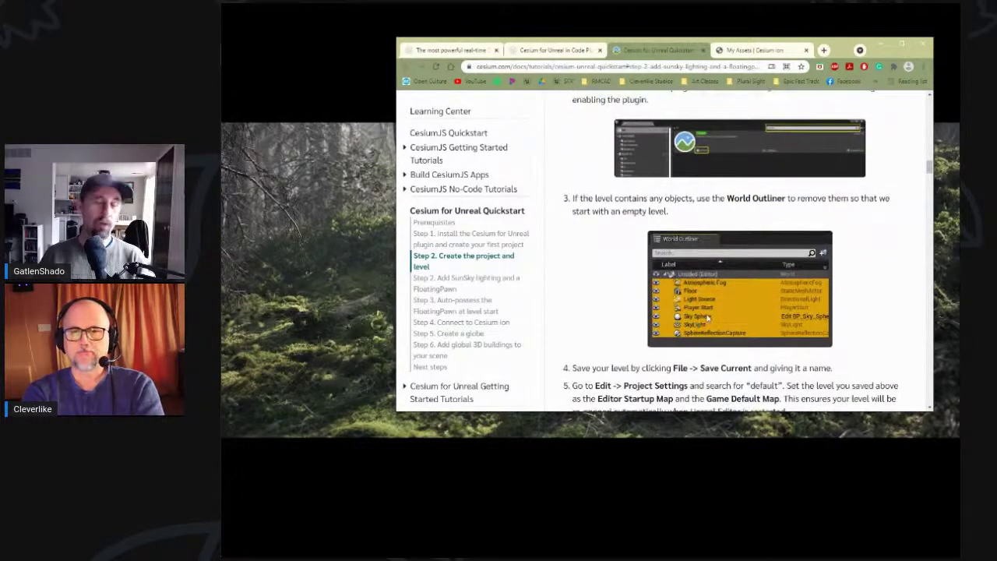
Step: Return to Unreal Editor, close the Plugins window, and delete every actor from the level, including the referenced Light Source
{"action": "key", "text": "alt+Tab"}
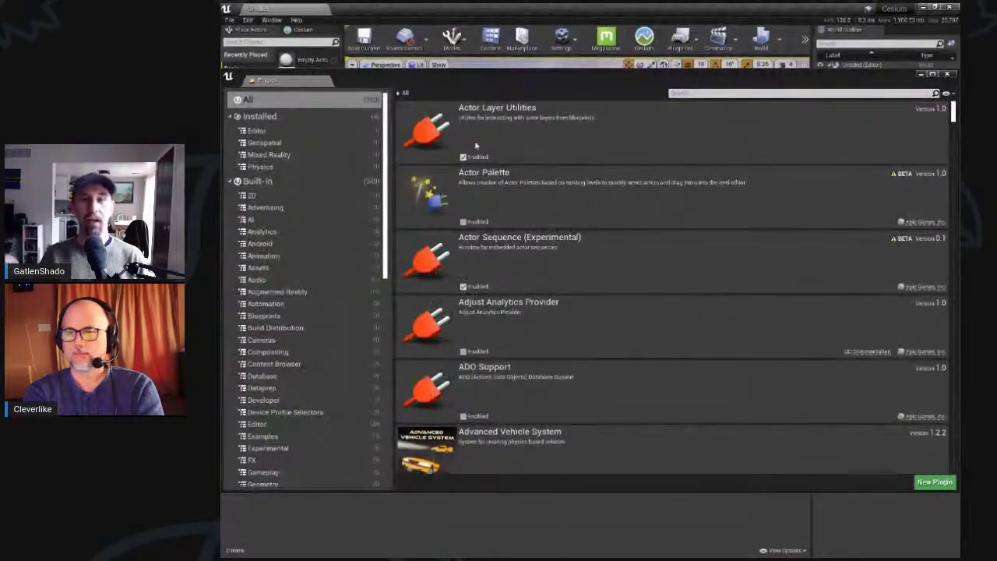
{"action": "left_click", "coordinate": [945, 76]}
{"action": "left_click", "coordinate": [945, 75]}
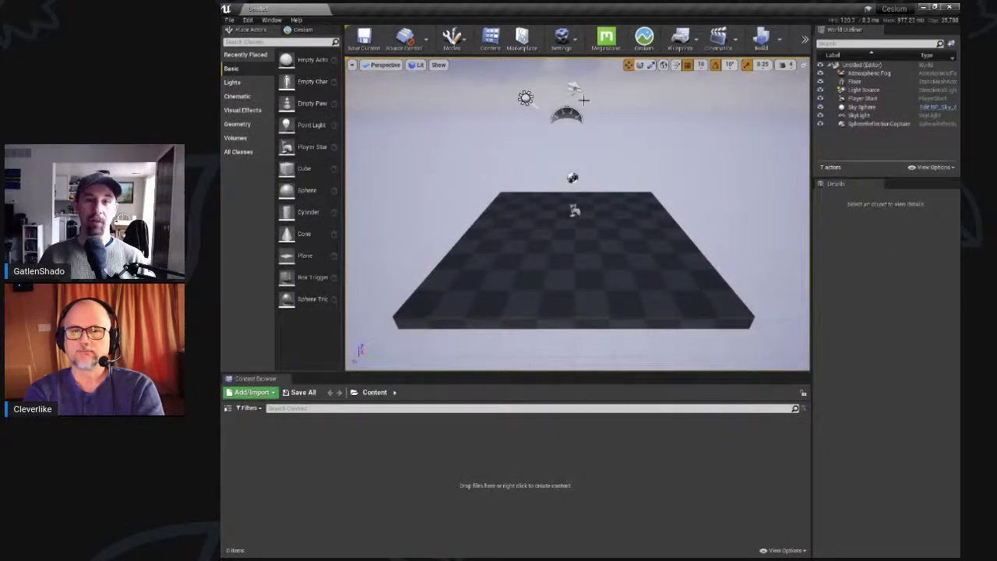
{"action": "left_click", "coordinate": [866, 73]}
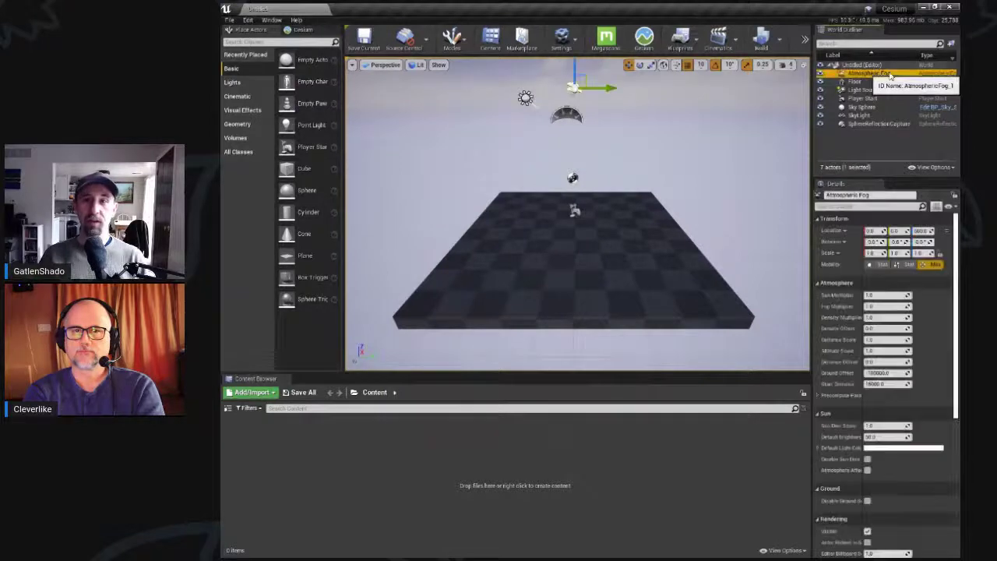
{"action": "left_click", "coordinate": [879, 124], "text": "shift"}
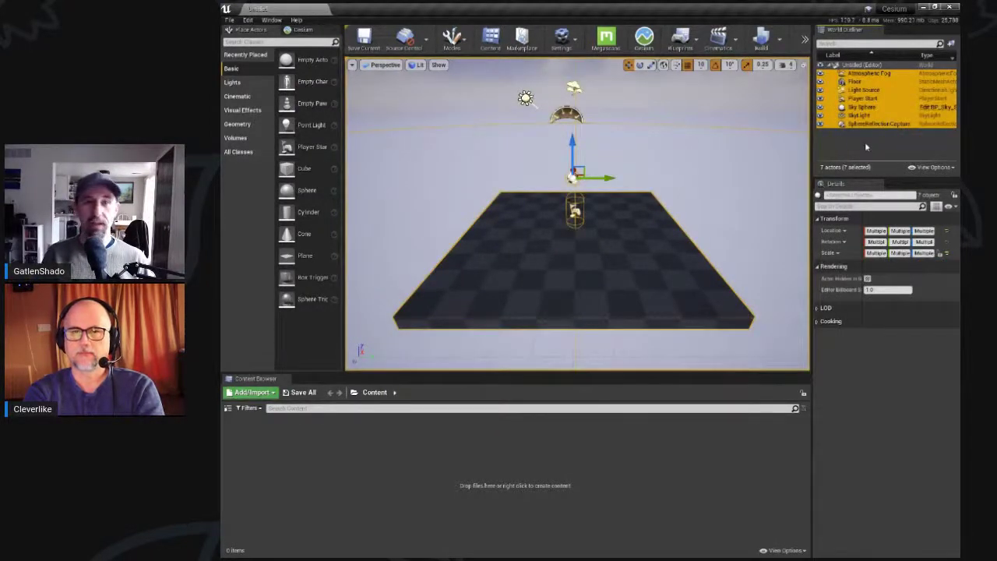
{"action": "key", "text": "Delete"}
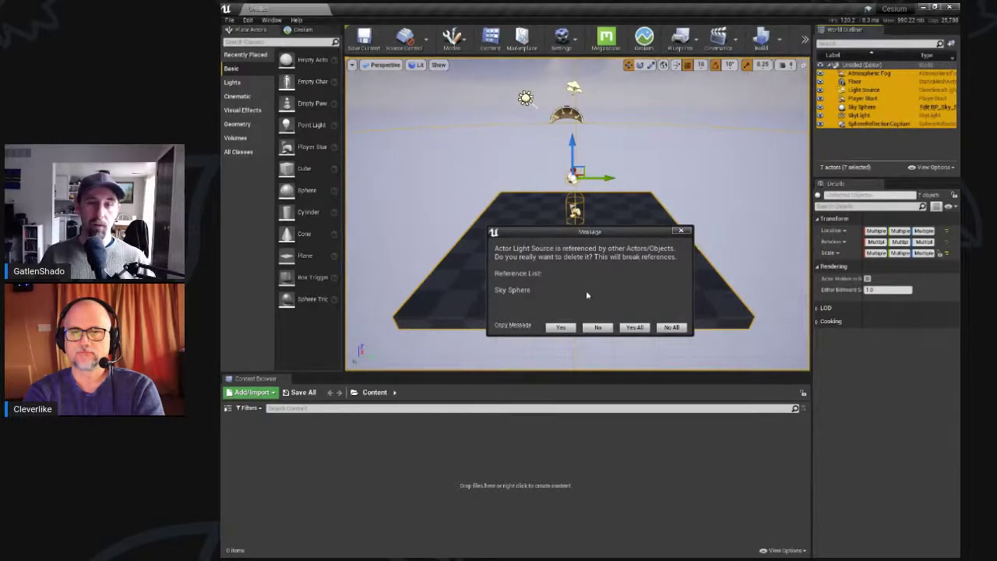
{"action": "left_click", "coordinate": [561, 328]}
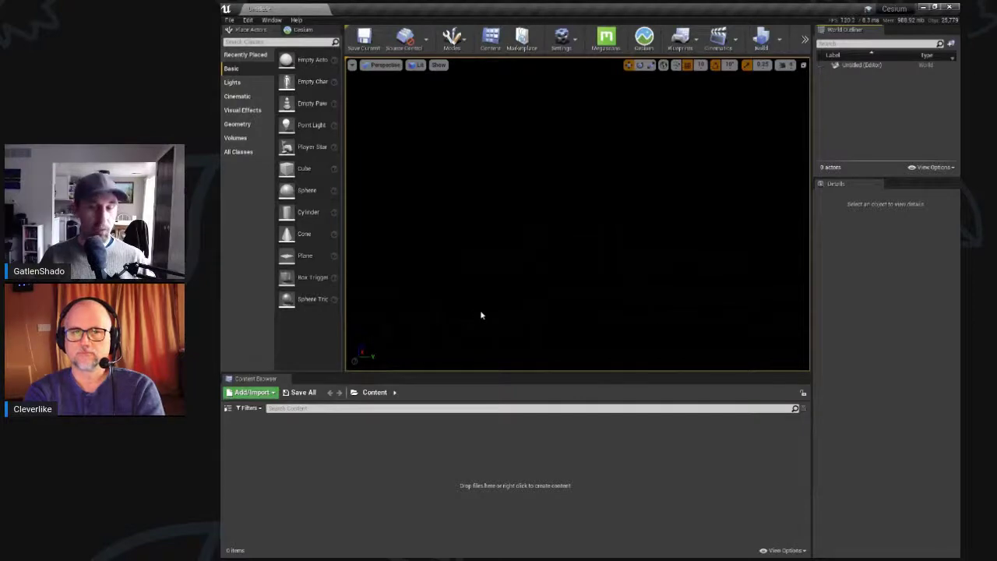
{"action": "key", "text": "alt+Tab"}
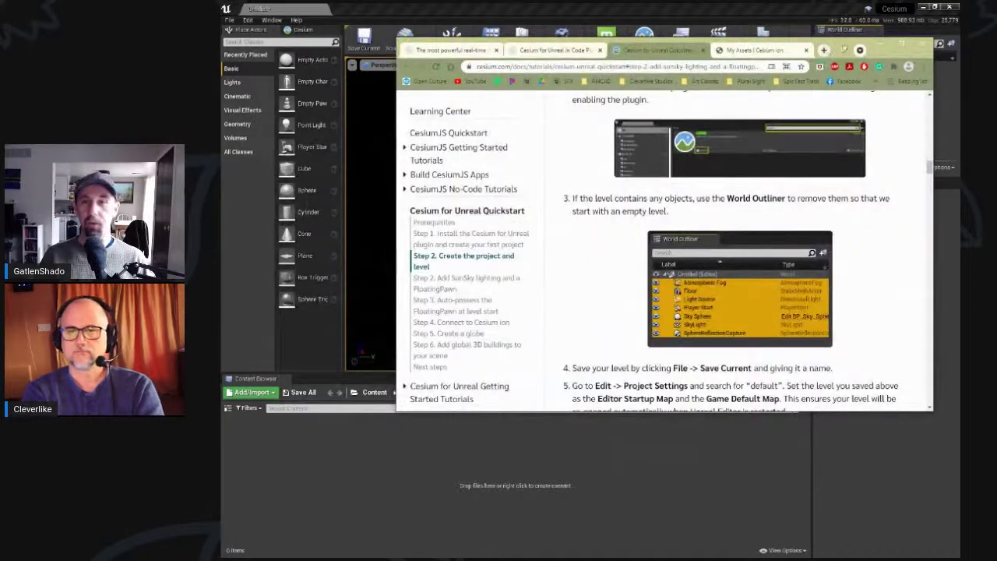
{"action": "key", "text": "alt+Tab"}
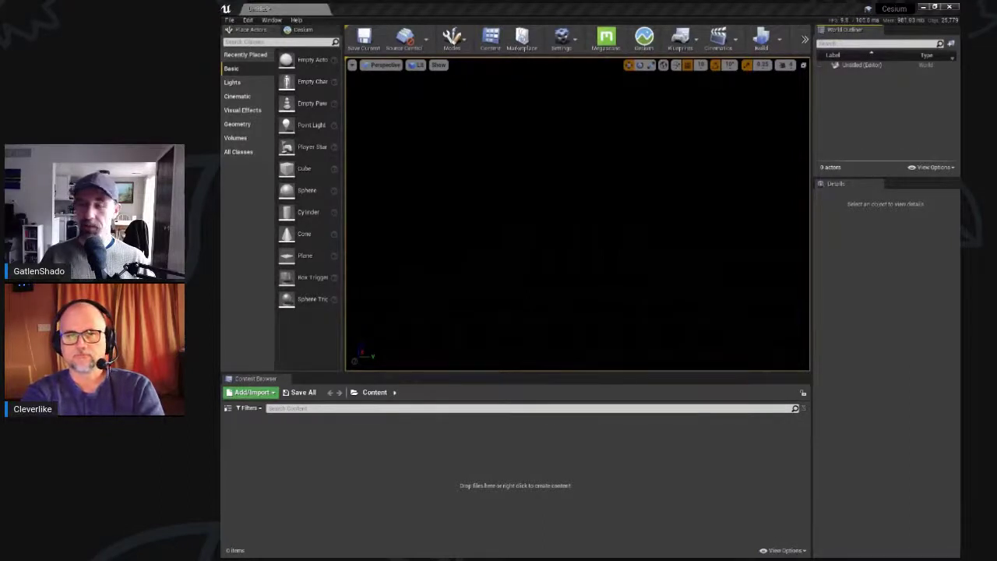
{"action": "left_click", "coordinate": [367, 39]}
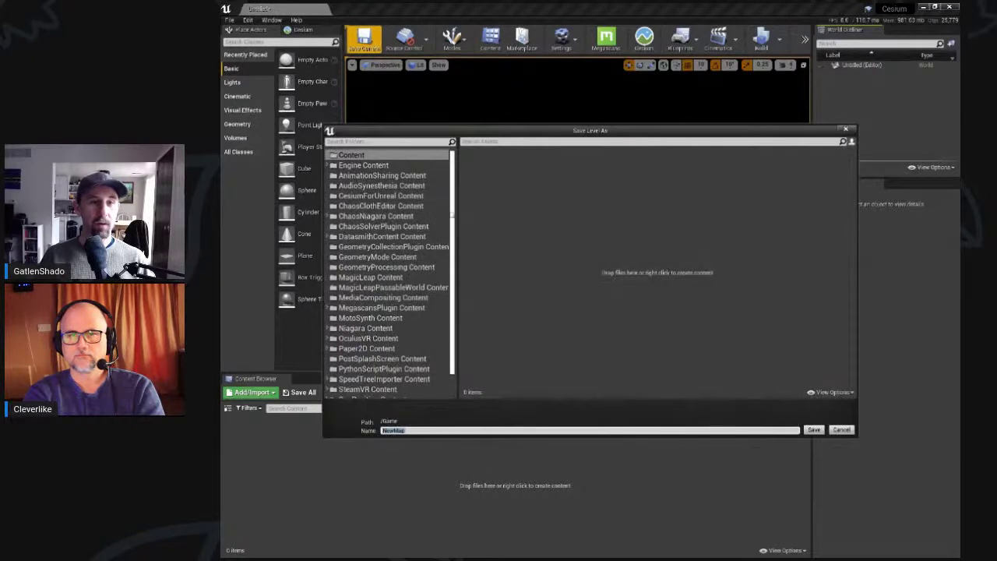
{"action": "left_click", "coordinate": [350, 155]}
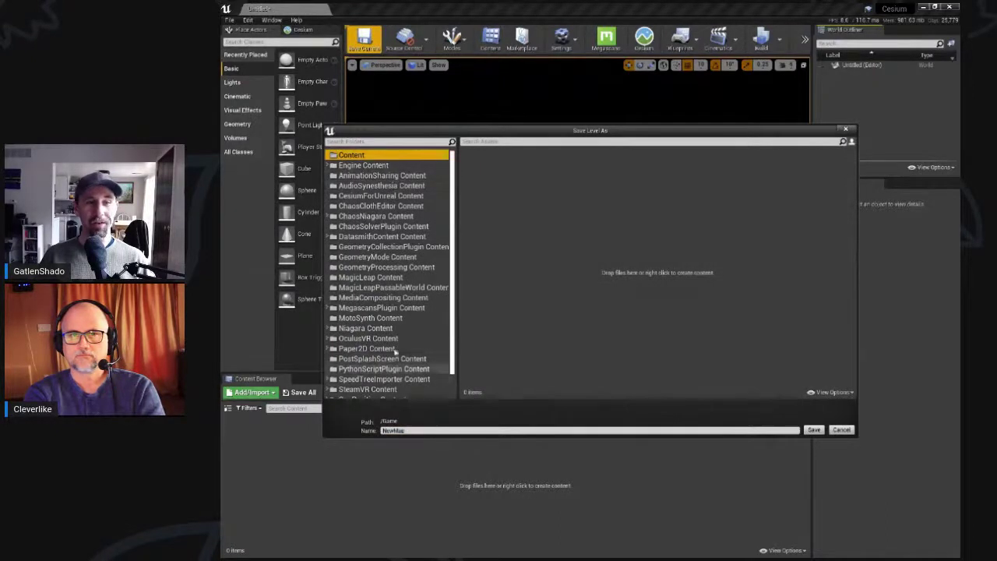
{"action": "left_click", "coordinate": [841, 430]}
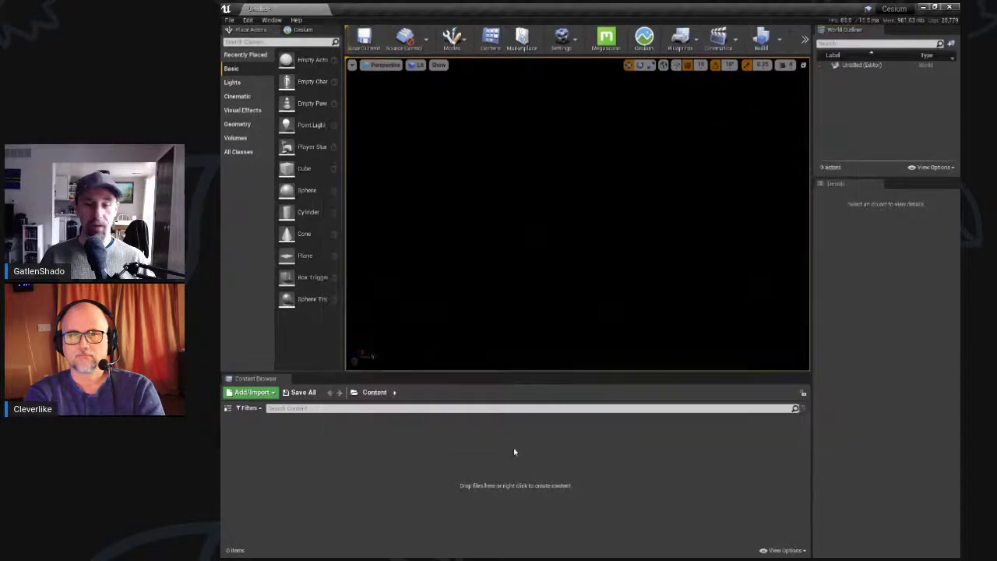
Step: Turn off Show Plugin Content for the Content Browser and save the level as Cesium_Map in the Content folder
{"action": "left_click", "coordinate": [785, 550]}
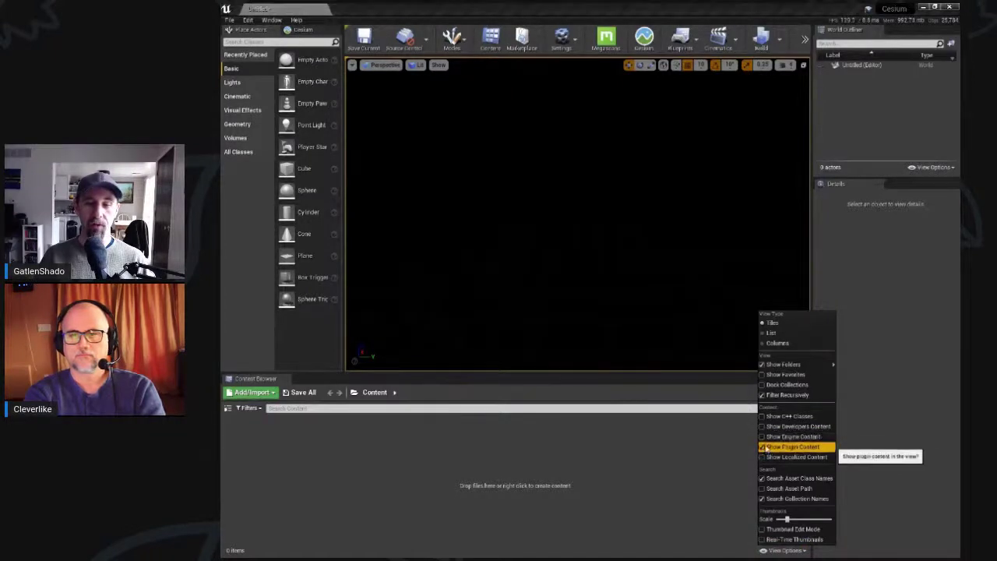
{"action": "left_click", "coordinate": [723, 464]}
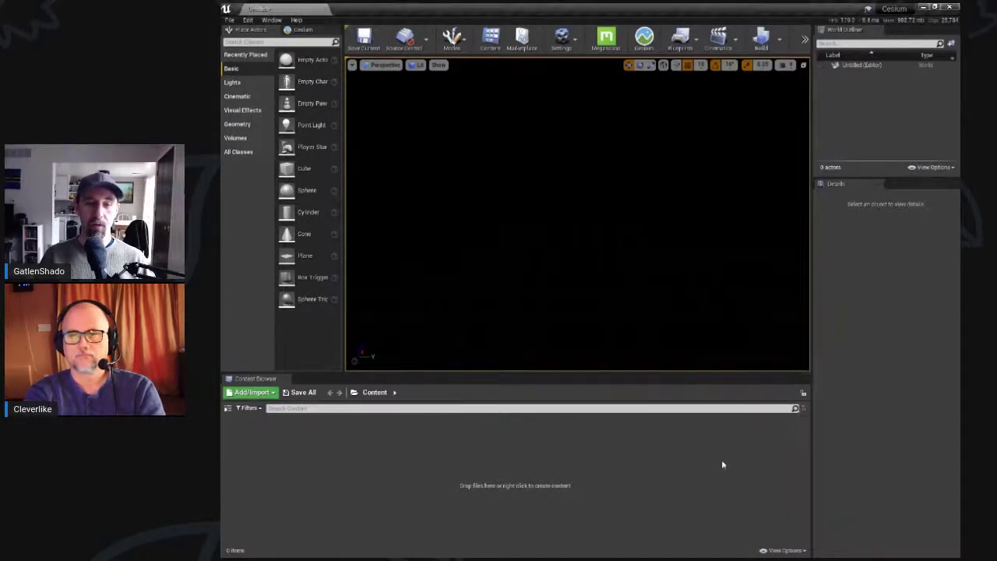
{"action": "left_click", "coordinate": [364, 38]}
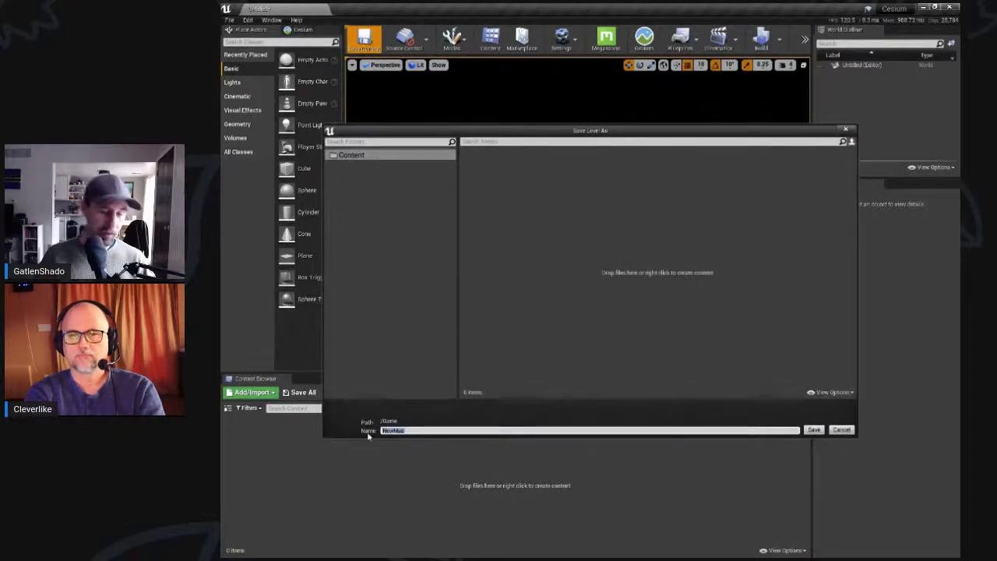
{"action": "type", "text": "Cesium"}
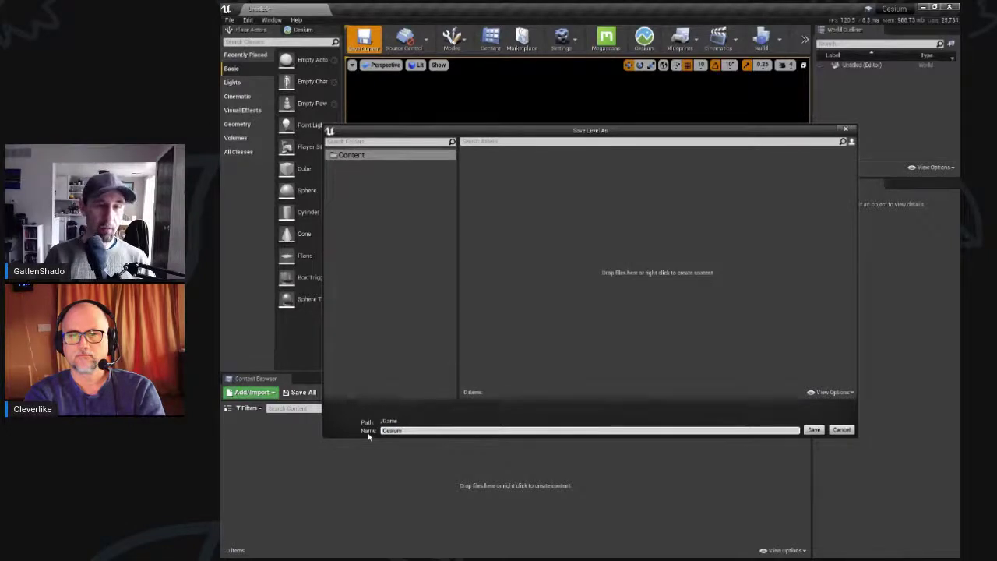
{"action": "type", "text": " Mes"}
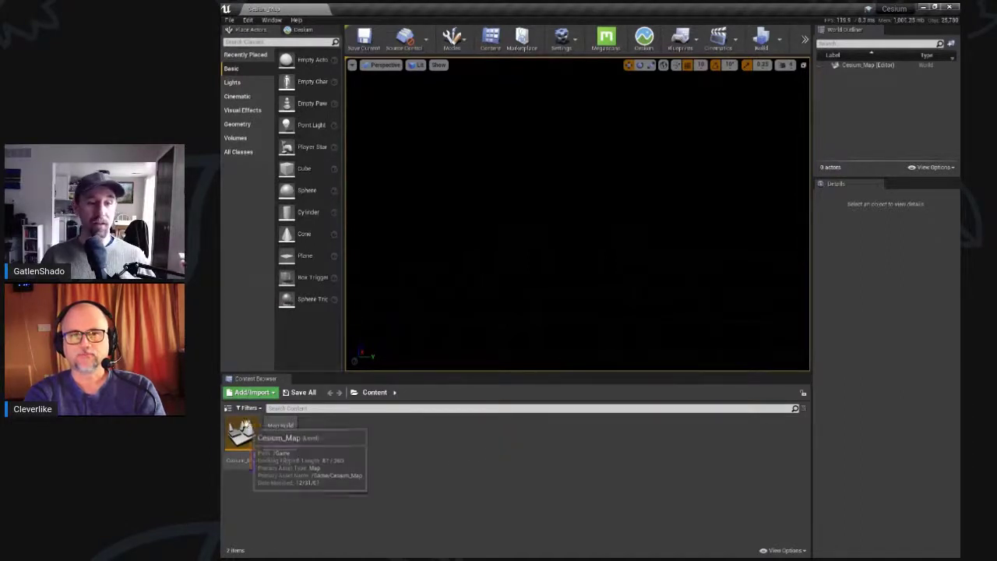
{"action": "left_click", "coordinate": [240, 433]}
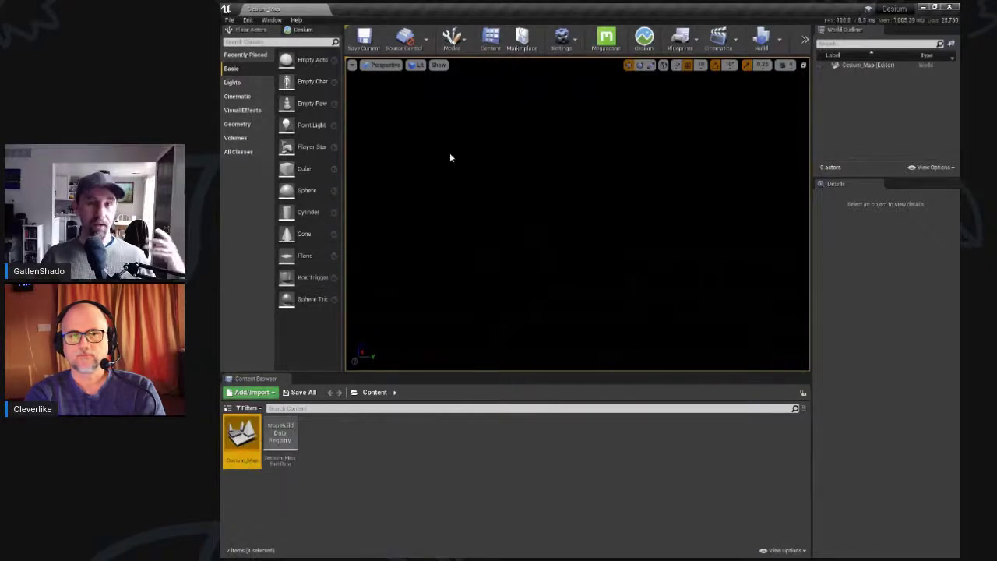
Step: Set both the Editor Startup Map and the Game Default Map to Cesium_Map in the project's Maps & Modes settings
{"action": "left_click", "coordinate": [561, 37]}
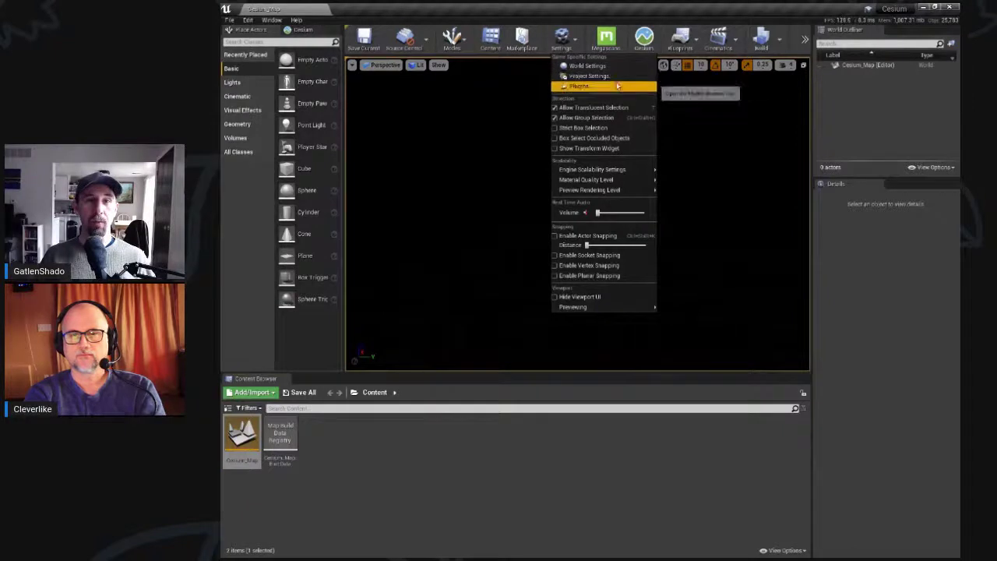
{"action": "left_click", "coordinate": [247, 20]}
{"action": "left_click", "coordinate": [246, 19]}
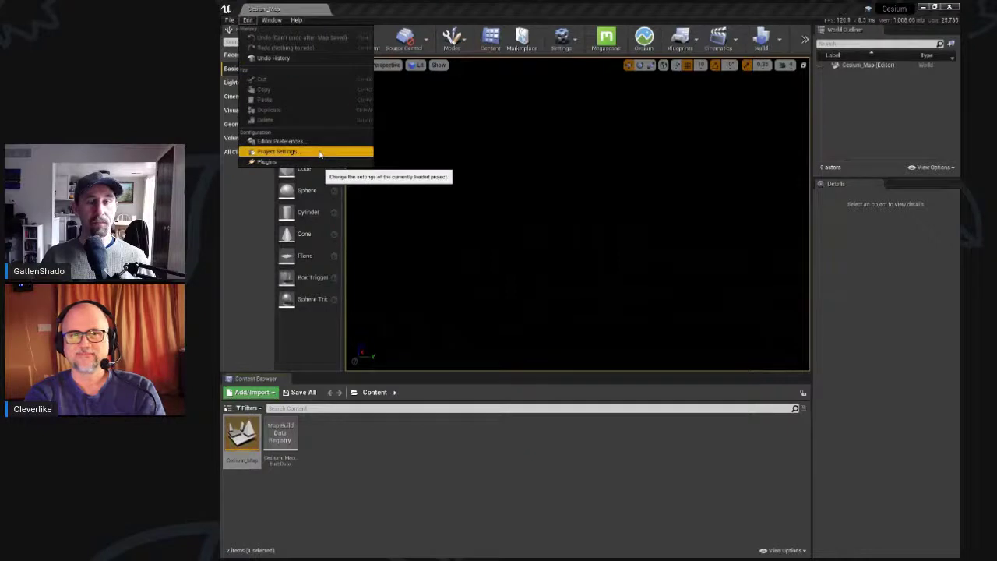
{"action": "left_click", "coordinate": [319, 155]}
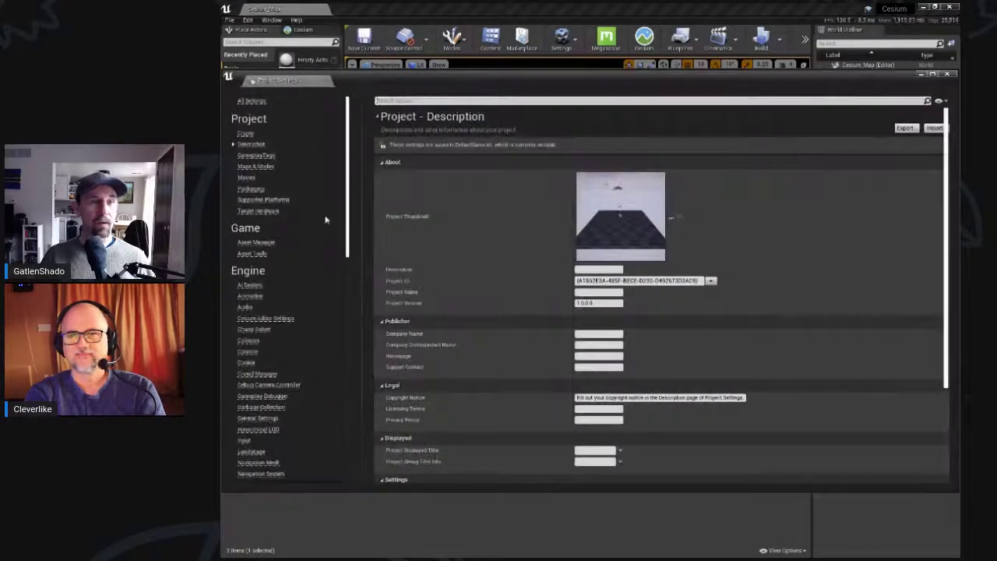
{"action": "left_click", "coordinate": [257, 166]}
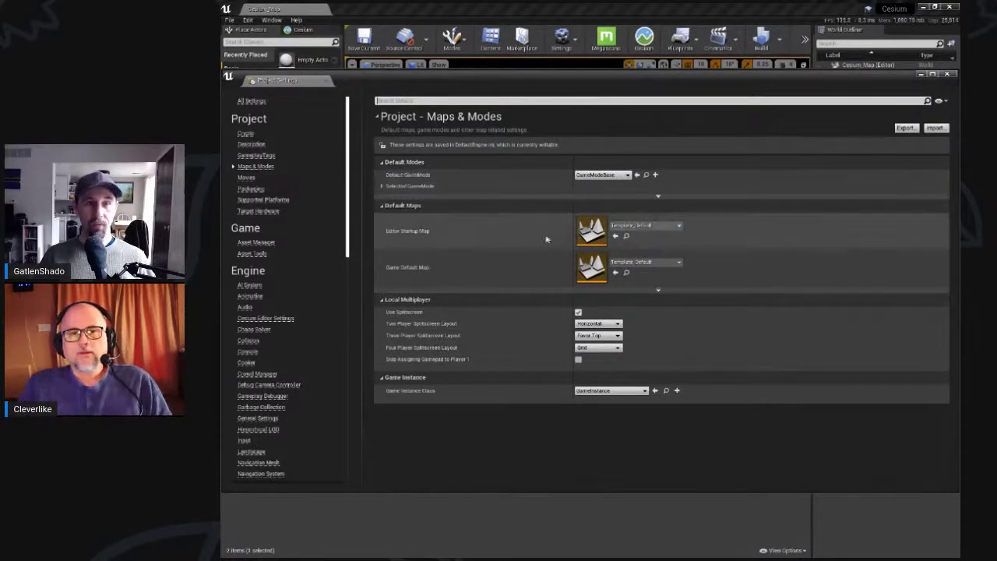
{"action": "left_click", "coordinate": [668, 227]}
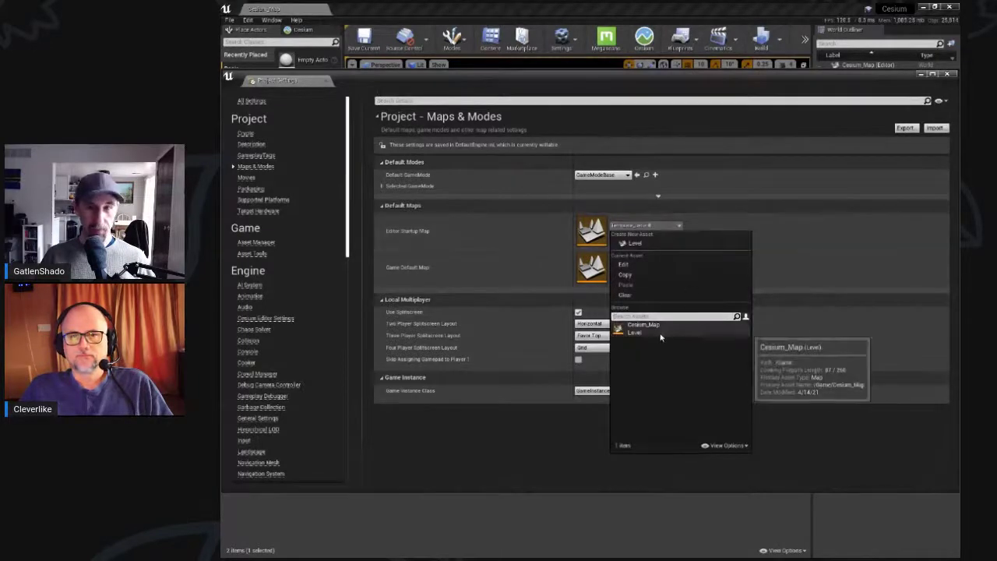
{"action": "left_click", "coordinate": [644, 325]}
{"action": "left_click", "coordinate": [658, 263]}
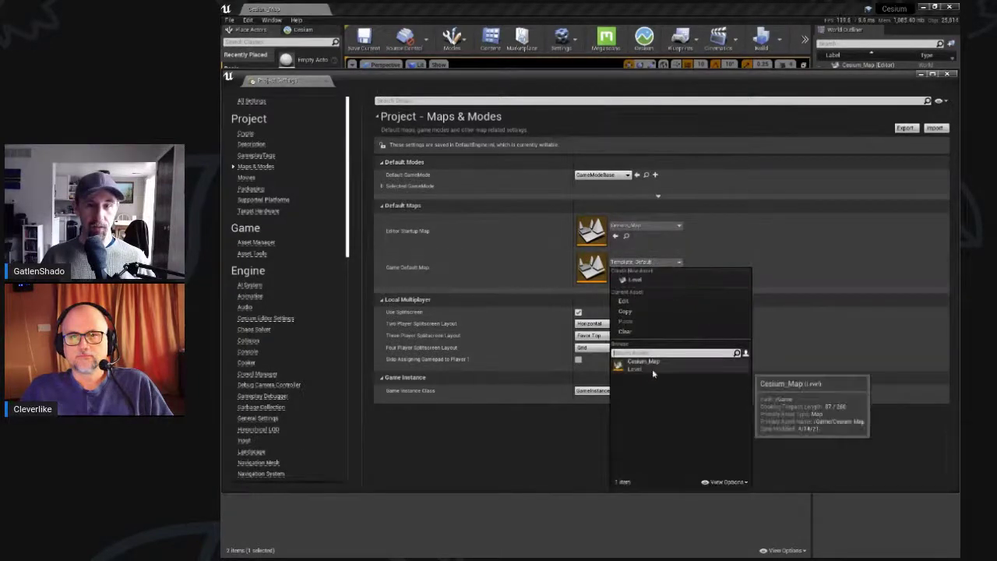
{"action": "left_click", "coordinate": [652, 367]}
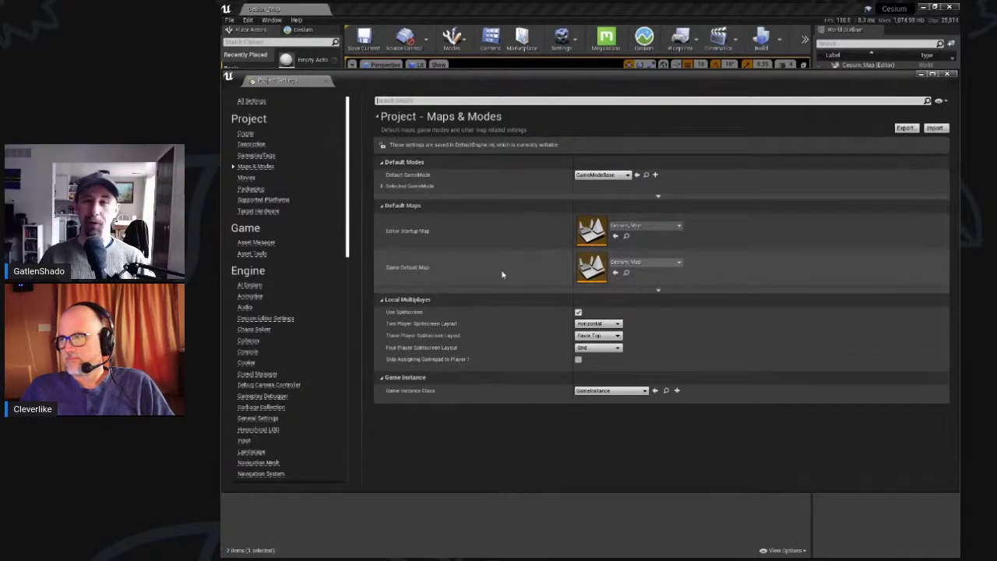
{"action": "left_click", "coordinate": [323, 81]}
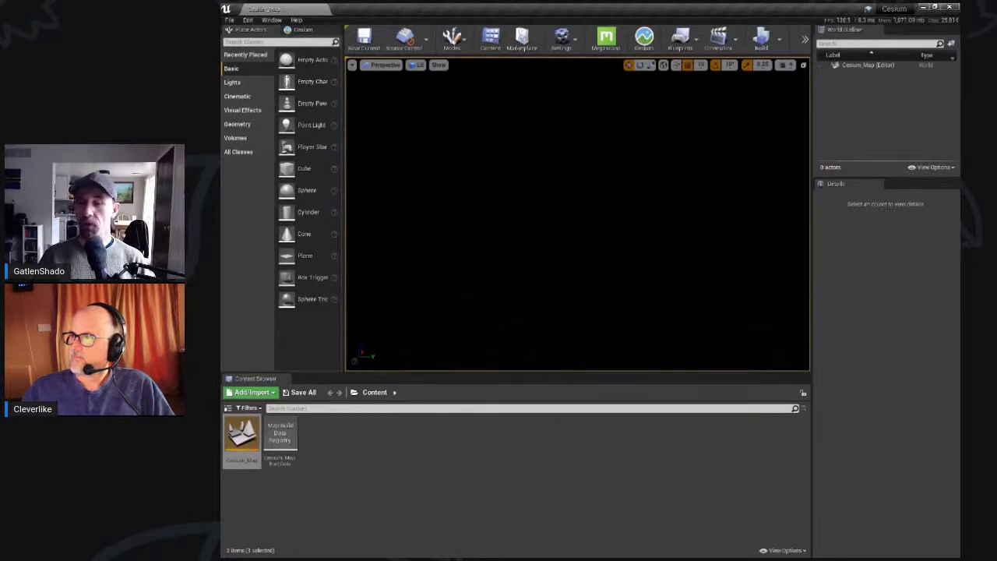
Step: Enable Extend default luminance range in Auto Exposure settings in the project's Rendering settings, restart the editor, and close Project Settings
{"action": "left_click", "coordinate": [248, 19]}
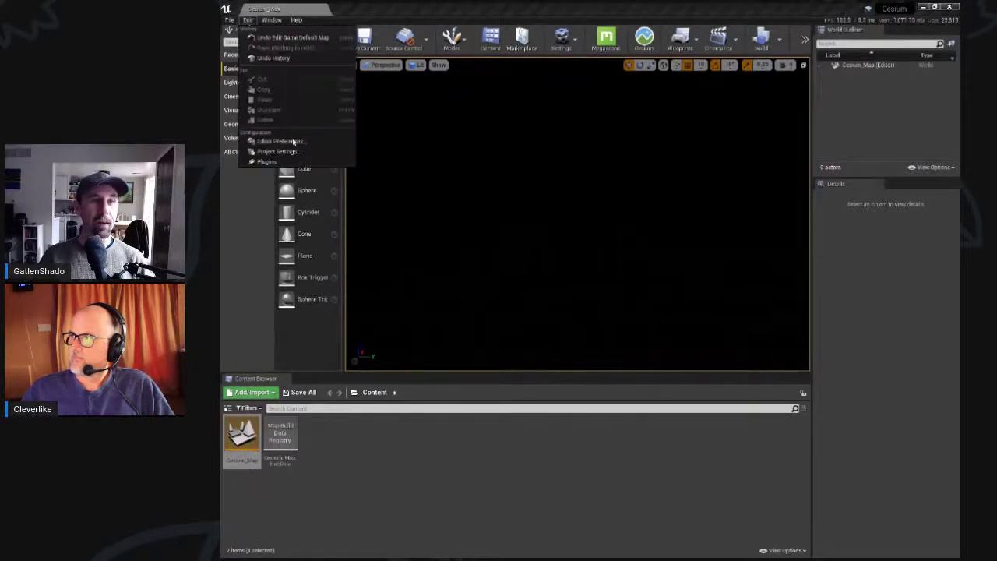
{"action": "left_click", "coordinate": [301, 154]}
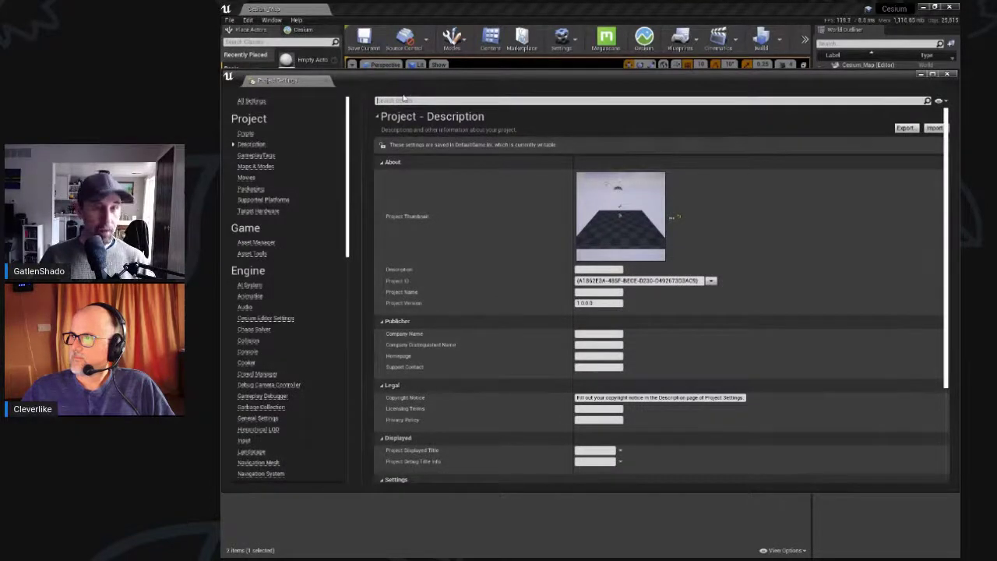
{"action": "left_click", "coordinate": [400, 100]}
{"action": "type", "text": "l"}
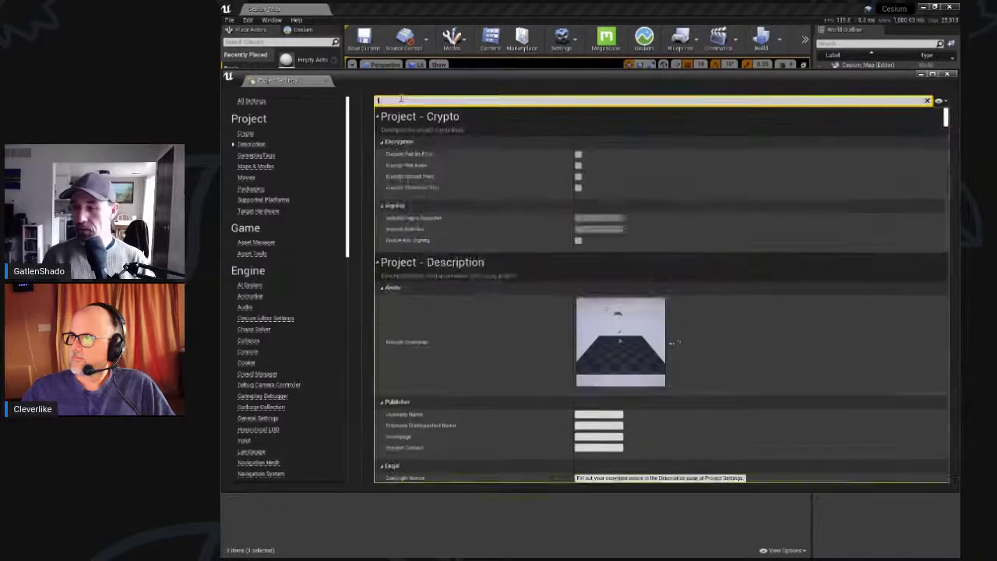
{"action": "type", "text": "uminanc"}
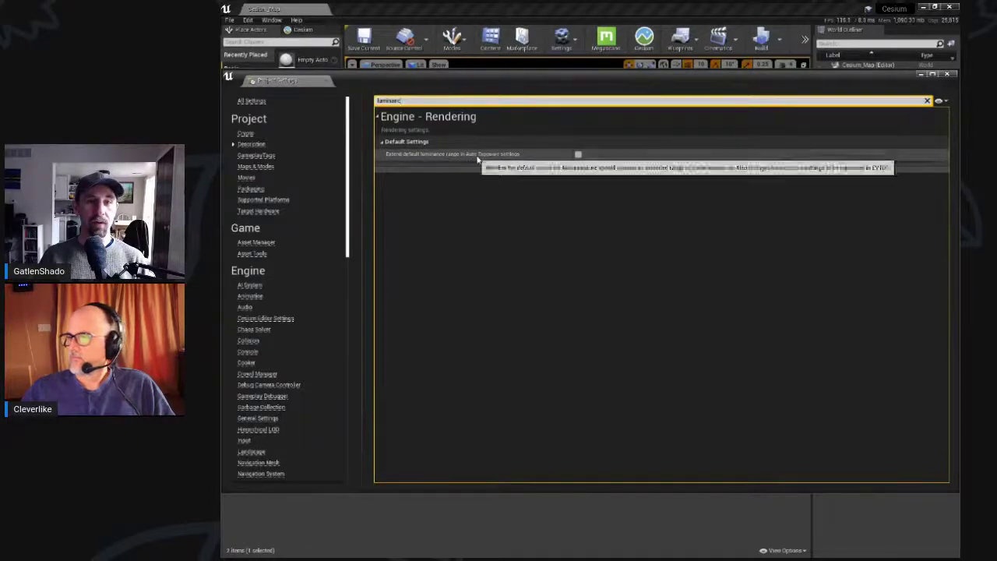
{"action": "left_click", "coordinate": [578, 154]}
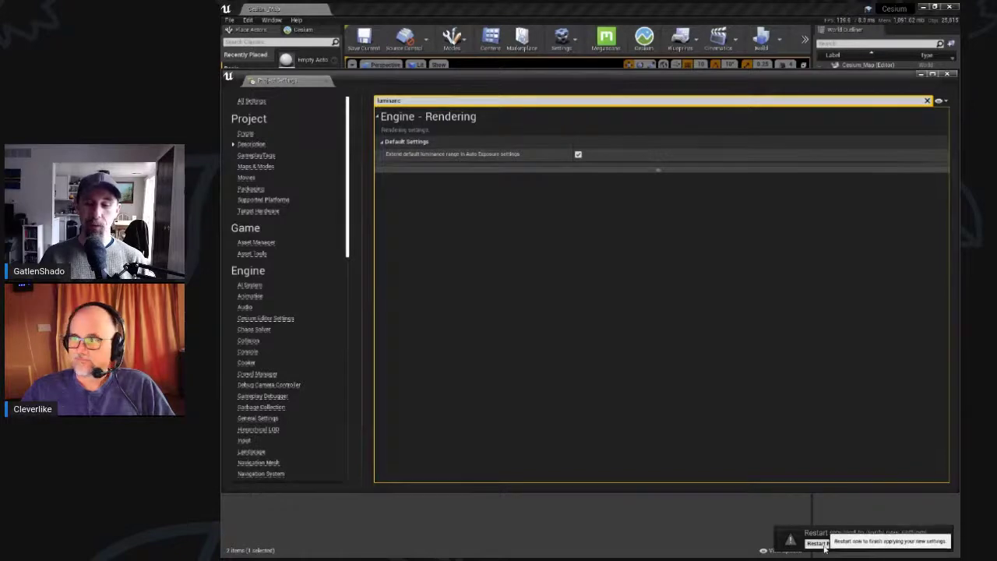
{"action": "left_click", "coordinate": [830, 543]}
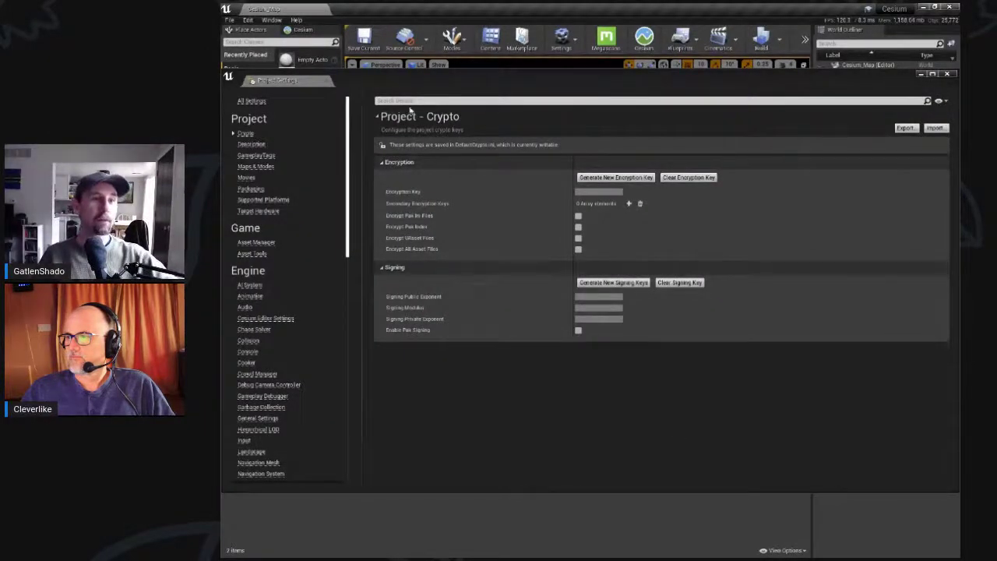
{"action": "left_click", "coordinate": [331, 81]}
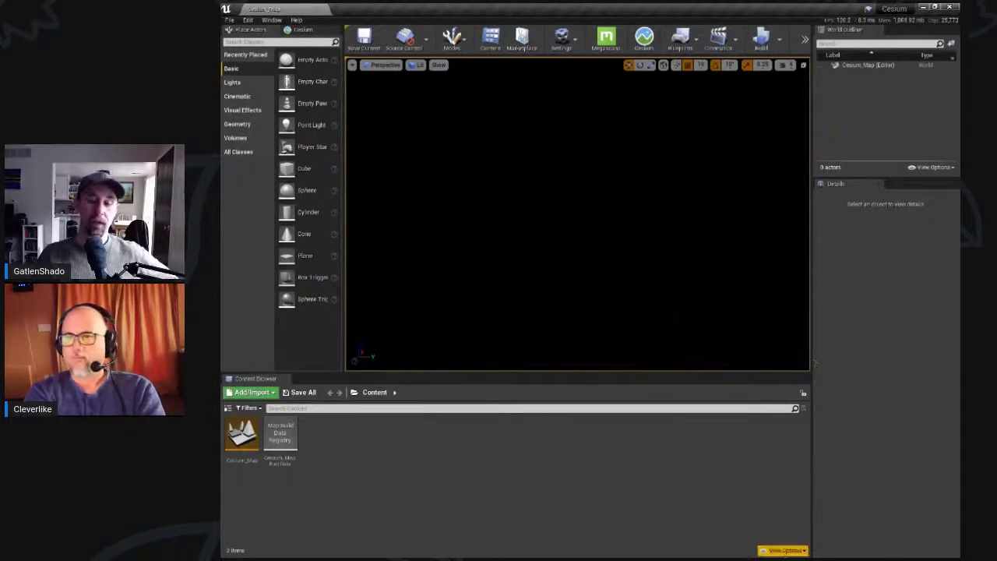
Step: Turn on Show Engine Content and Show Plugin Content for the Content Browser
{"action": "left_click", "coordinate": [784, 551]}
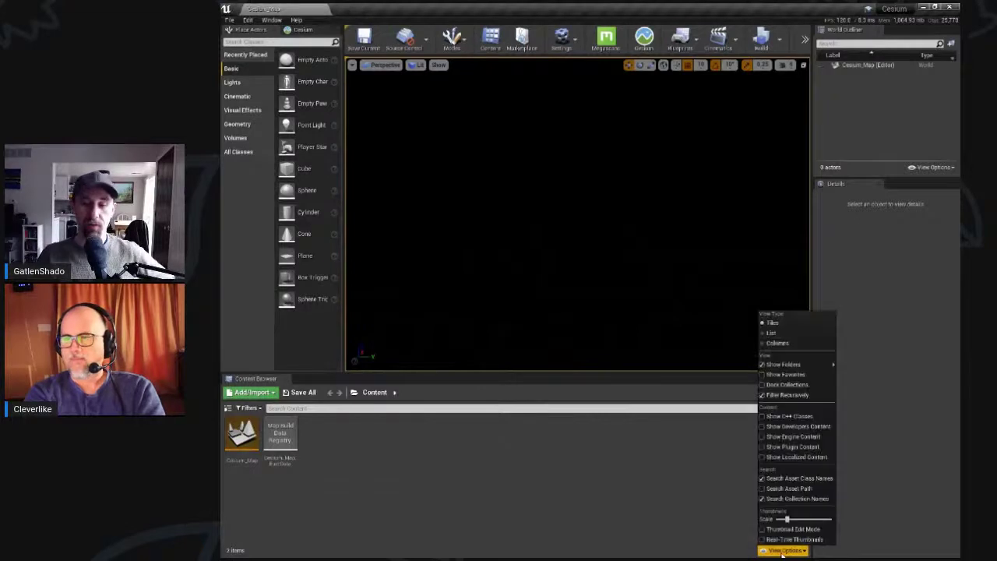
{"action": "left_click", "coordinate": [767, 437]}
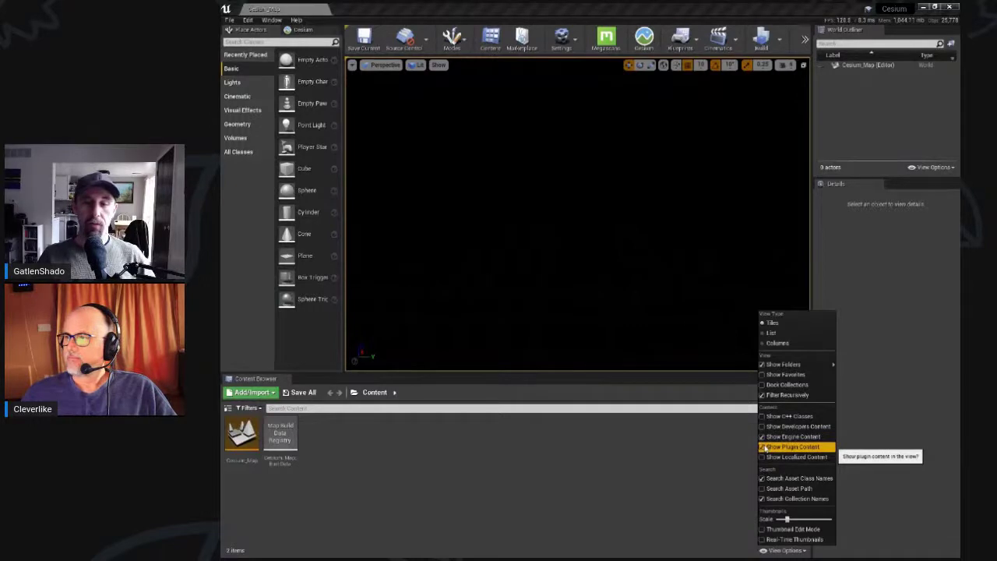
{"action": "left_click", "coordinate": [766, 447]}
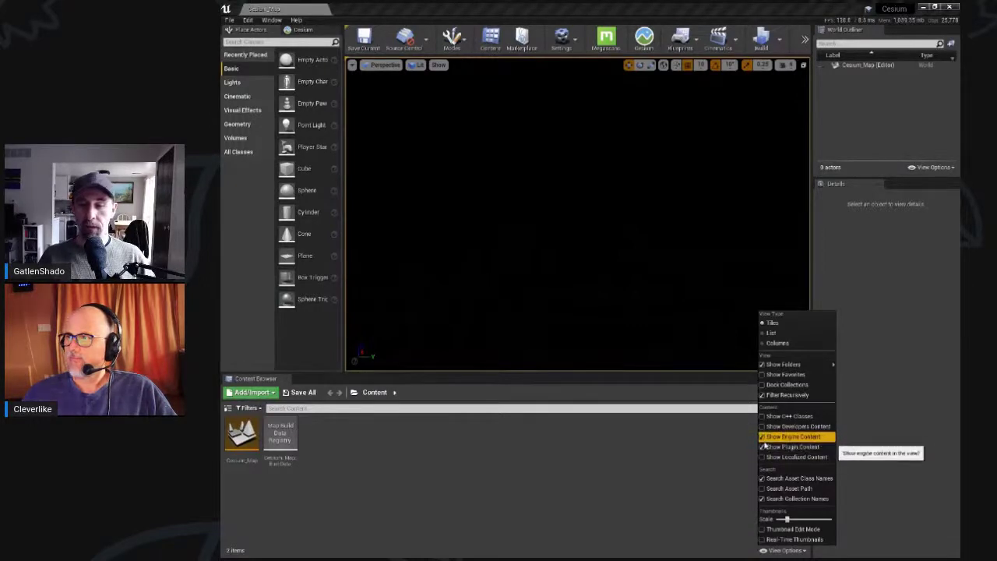
{"action": "left_click", "coordinate": [749, 463]}
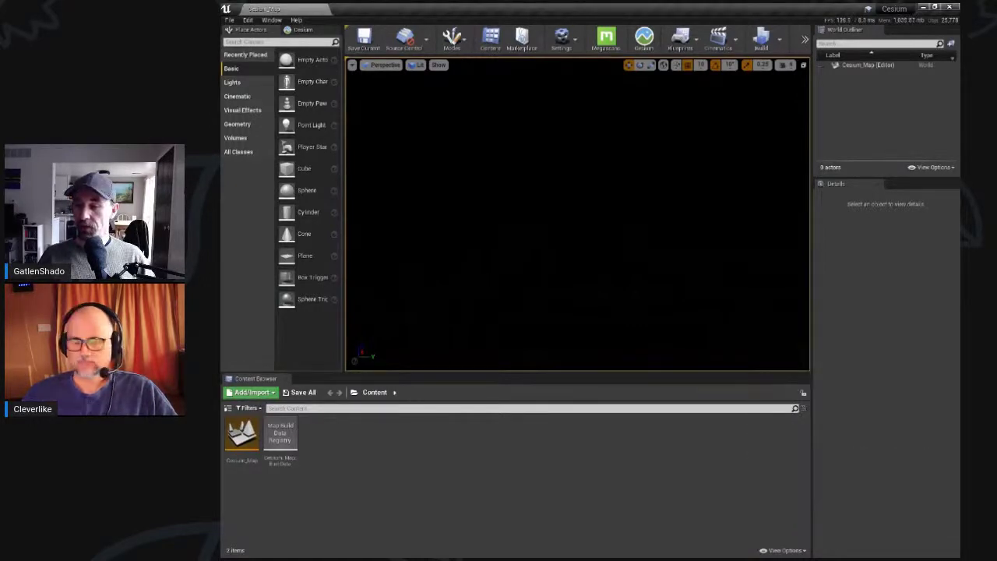
Step: Show the Content Browser's folder tree and open the CesiumForUnreal Content folder
{"action": "left_click", "coordinate": [353, 393]}
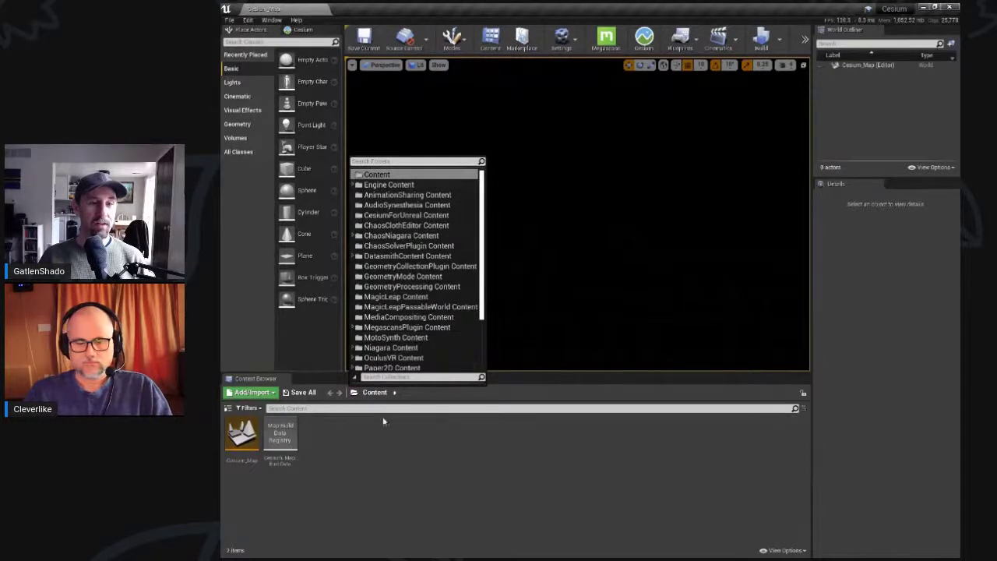
{"action": "left_click", "coordinate": [285, 413]}
{"action": "left_click", "coordinate": [228, 408]}
{"action": "left_click", "coordinate": [228, 408]}
{"action": "left_click", "coordinate": [228, 408]}
{"action": "left_click", "coordinate": [227, 408]}
{"action": "left_click", "coordinate": [227, 408]}
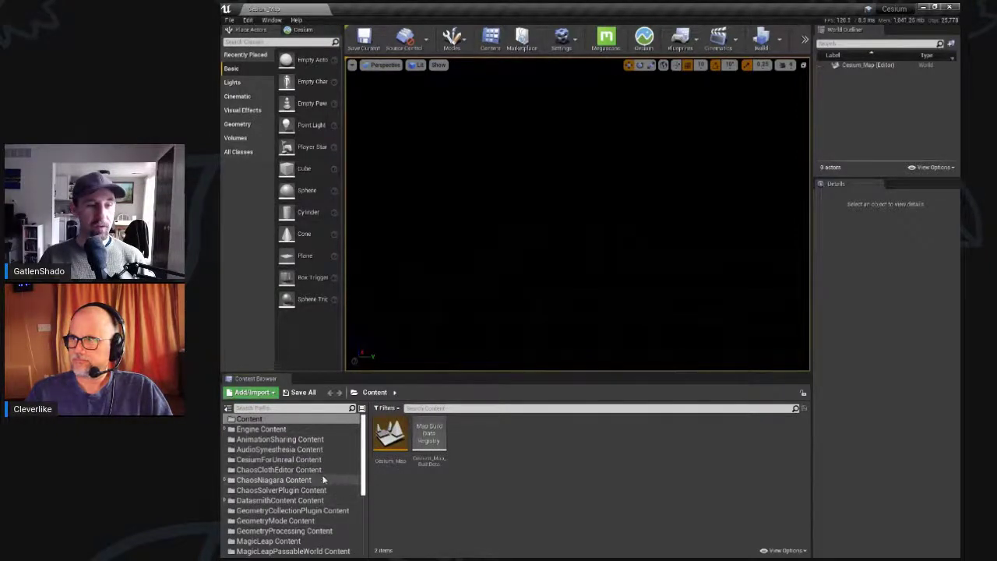
{"action": "left_click", "coordinate": [251, 460]}
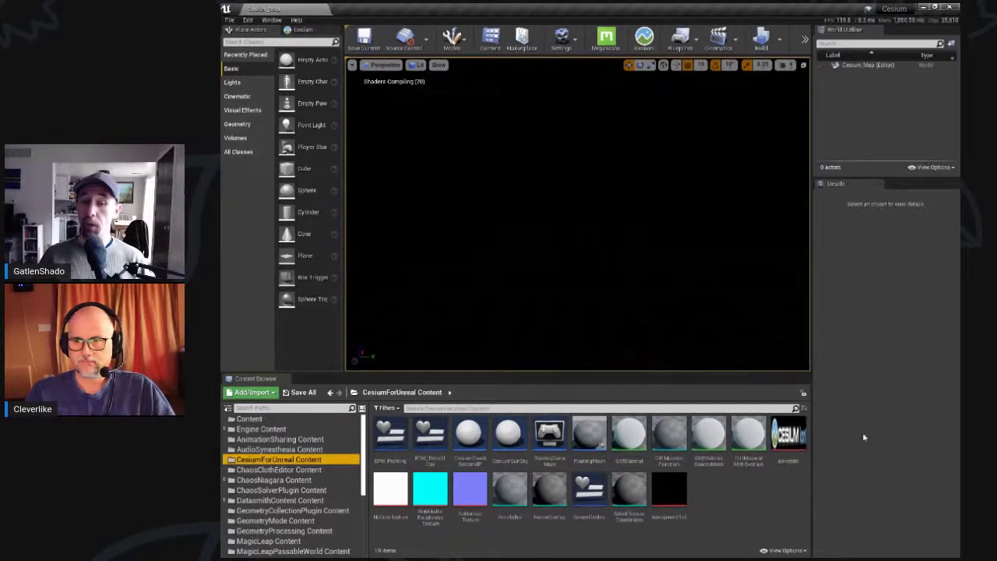
Step: Place CesiumSunSky from the plugin's content into the level and reset its location to 0, 0, 0
{"action": "left_click", "coordinate": [578, 433]}
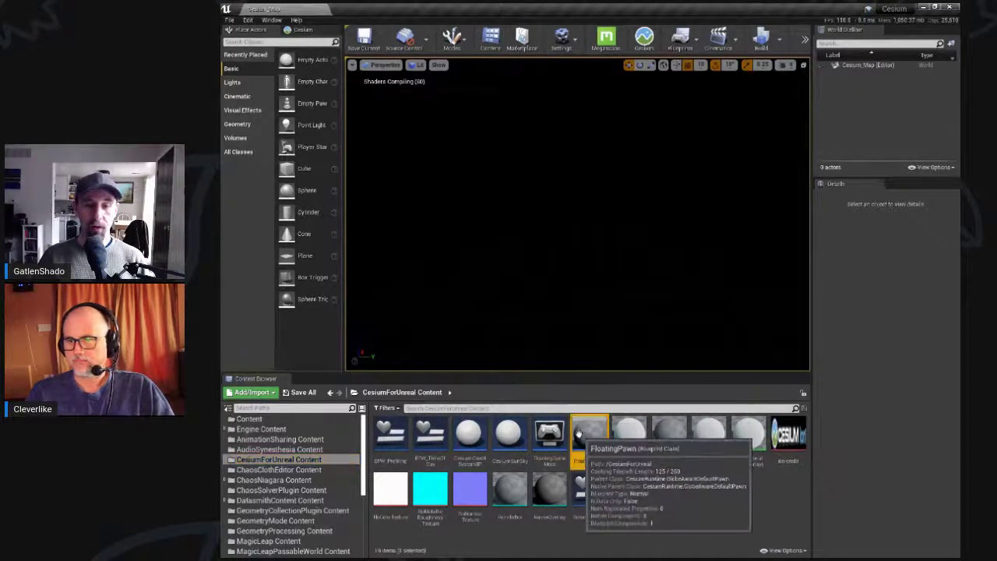
{"action": "left_click", "coordinate": [510, 433], "text": "ctrl"}
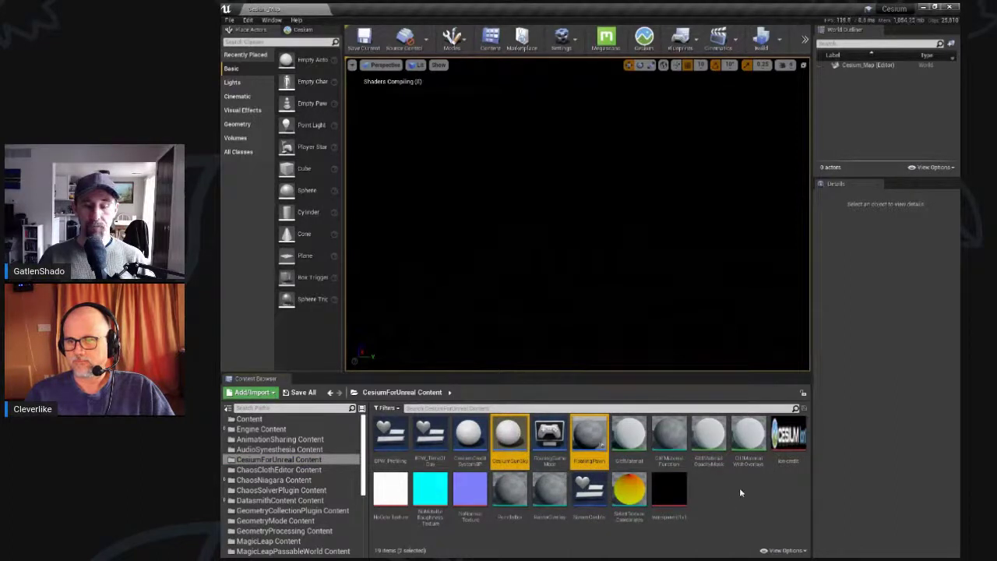
{"action": "left_click", "coordinate": [739, 488]}
{"action": "left_click_drag", "start_coordinate": [509, 433], "coordinate": [575, 232]}
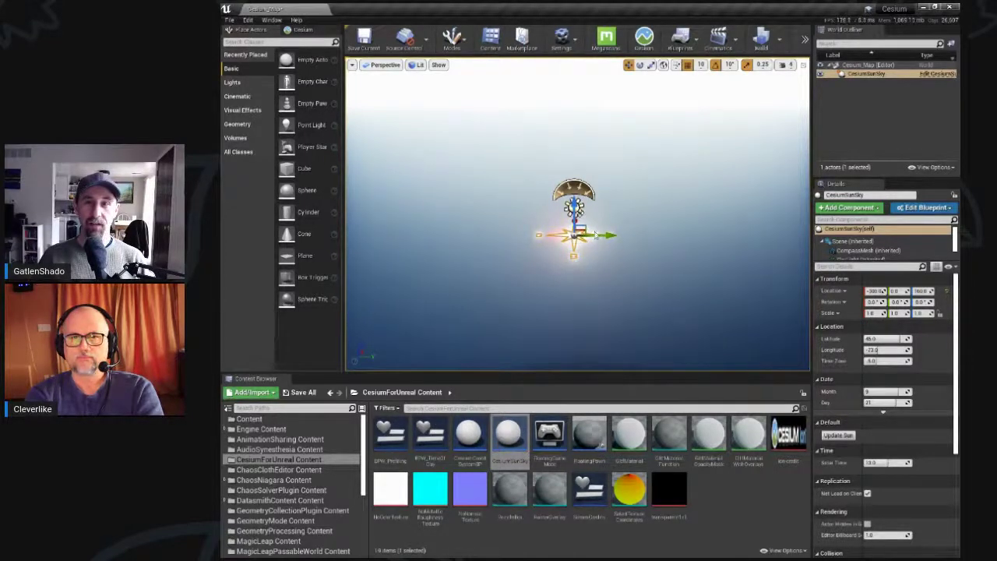
{"action": "left_click", "coordinate": [856, 74]}
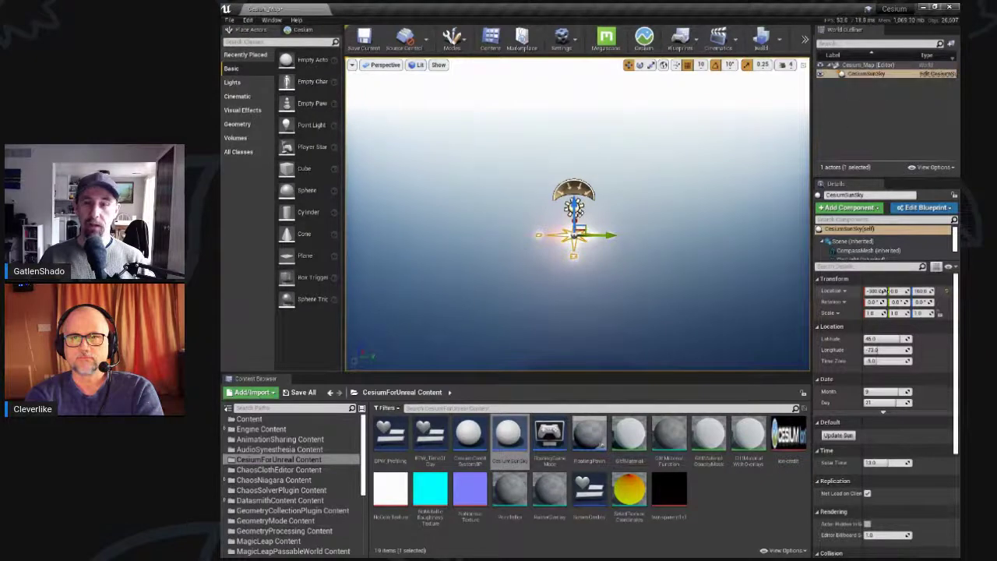
{"action": "left_click", "coordinate": [947, 292]}
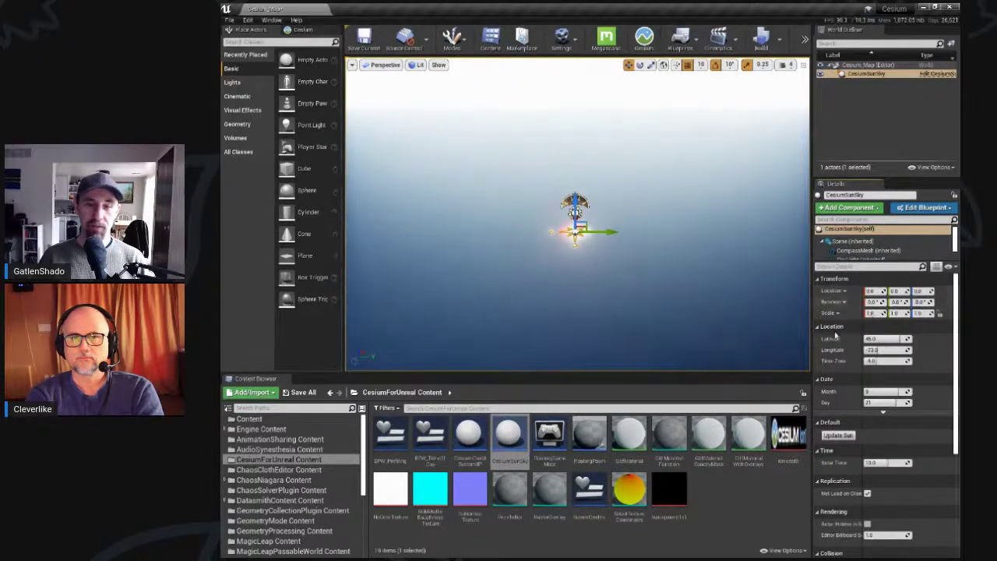
Step: Place FloatingPawn into the level, reset its location to the origin, and raise it along Z above CesiumSunSky
{"action": "left_click_drag", "start_coordinate": [589, 435], "coordinate": [637, 290]}
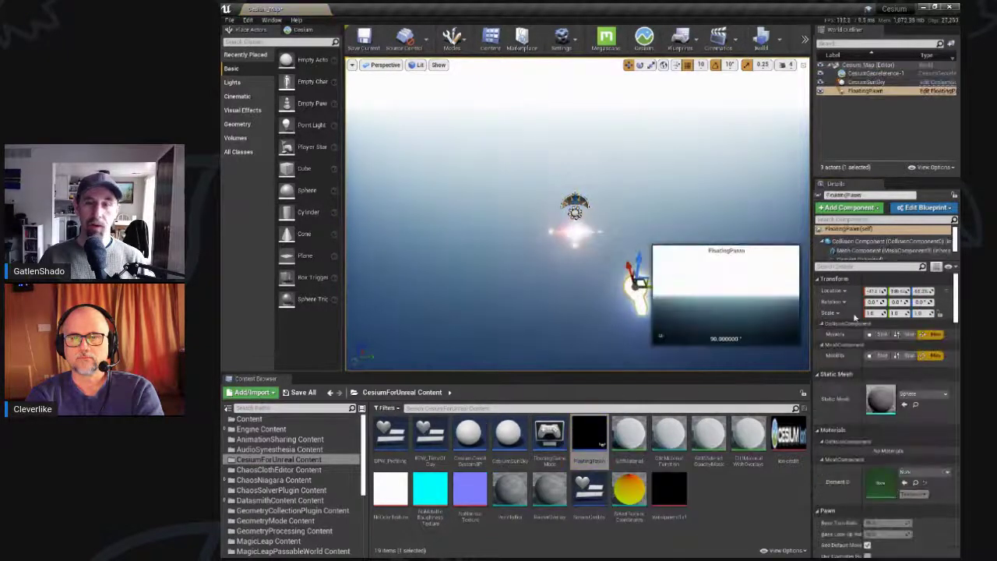
{"action": "left_click", "coordinate": [947, 291]}
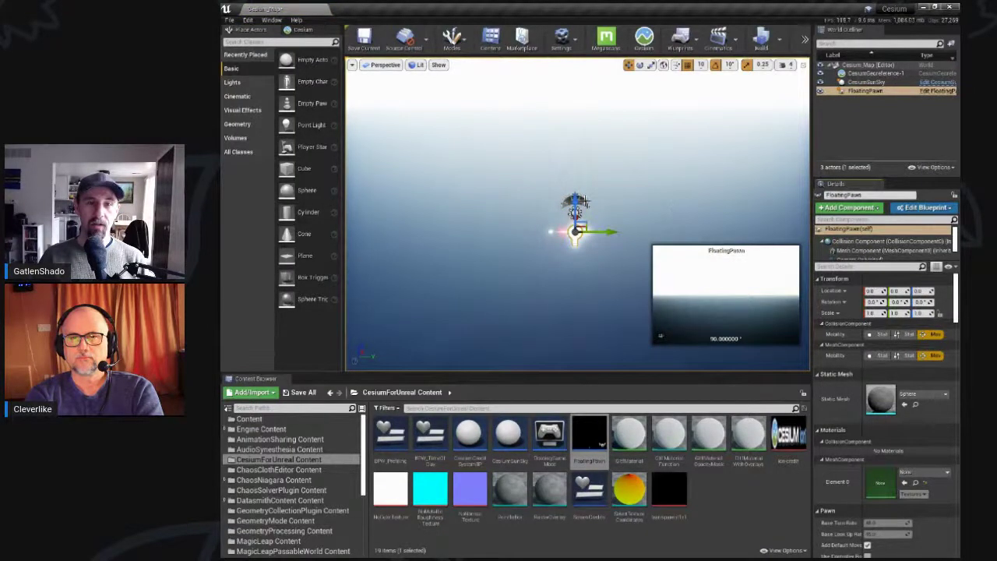
{"action": "left_click_drag", "start_coordinate": [574, 201], "coordinate": [575, 115]}
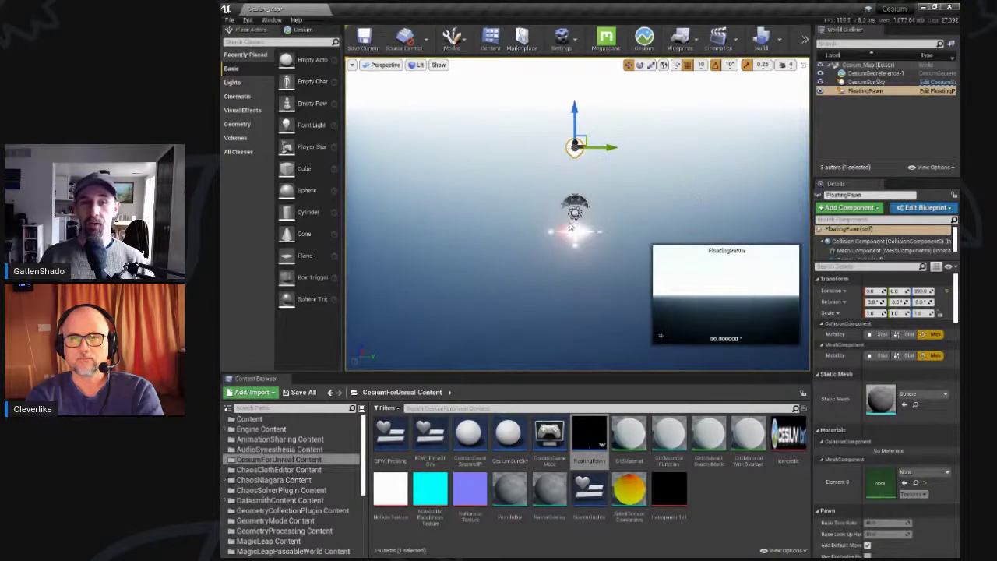
Step: Filter the FloatingPawn's details by "possess" and set Auto Possess Player to Player 0
{"action": "left_click_drag", "start_coordinate": [608, 373], "coordinate": [580, 398]}
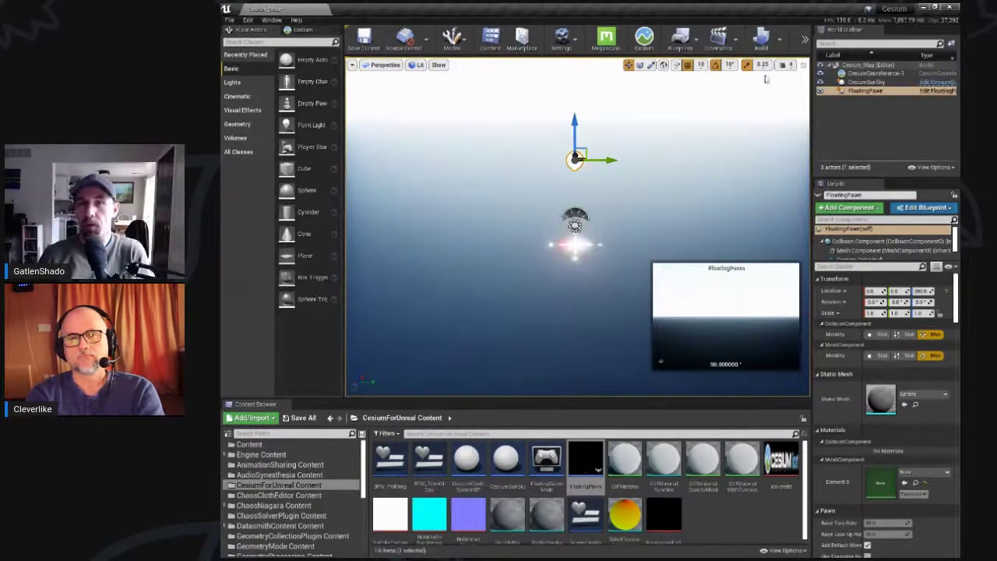
{"action": "left_click_drag", "start_coordinate": [813, 47], "coordinate": [847, 47]}
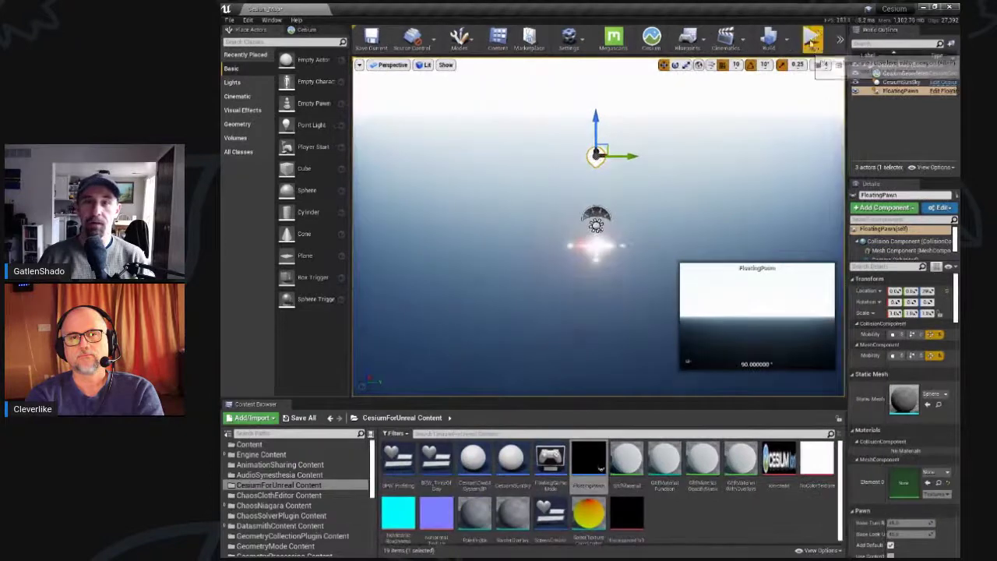
{"action": "left_click_drag", "start_coordinate": [847, 247], "coordinate": [804, 246]}
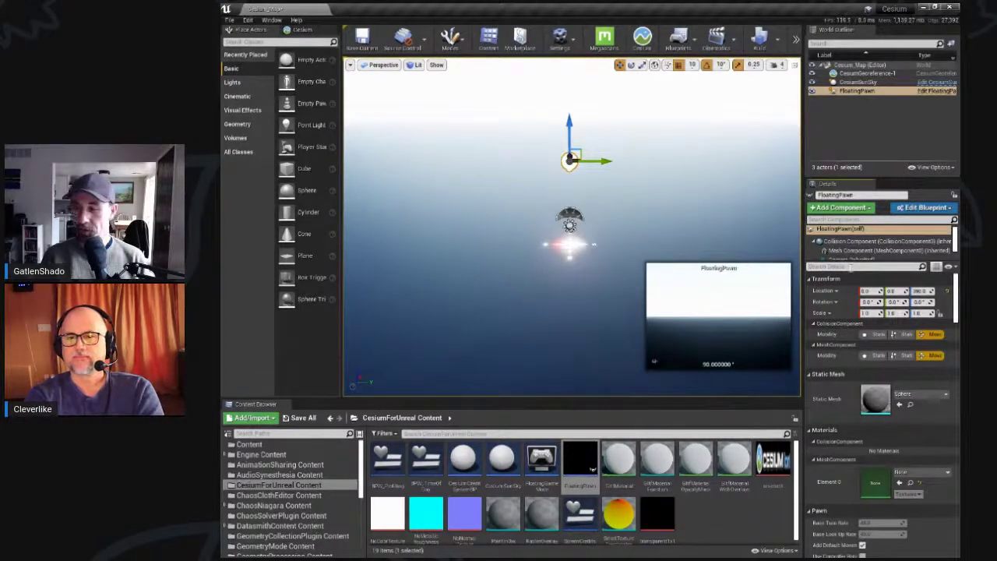
{"action": "type", "text": "possess"}
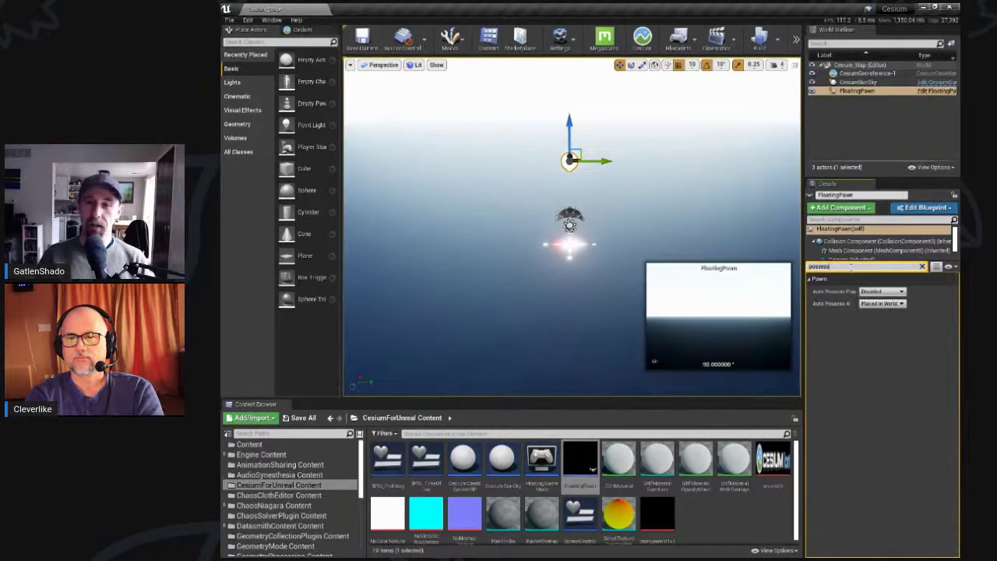
{"action": "left_click_drag", "start_coordinate": [803, 368], "coordinate": [767, 367]}
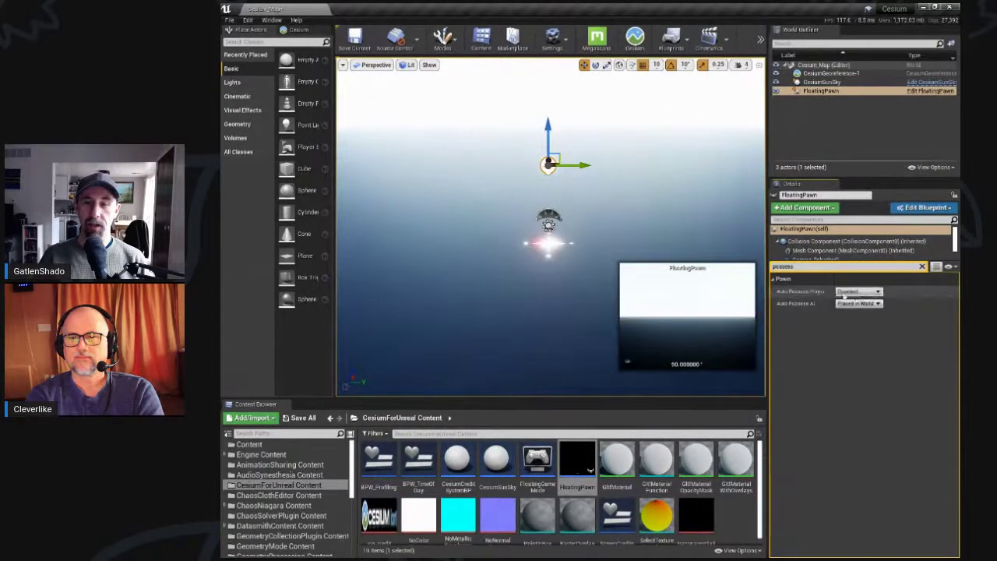
{"action": "left_click", "coordinate": [877, 291]}
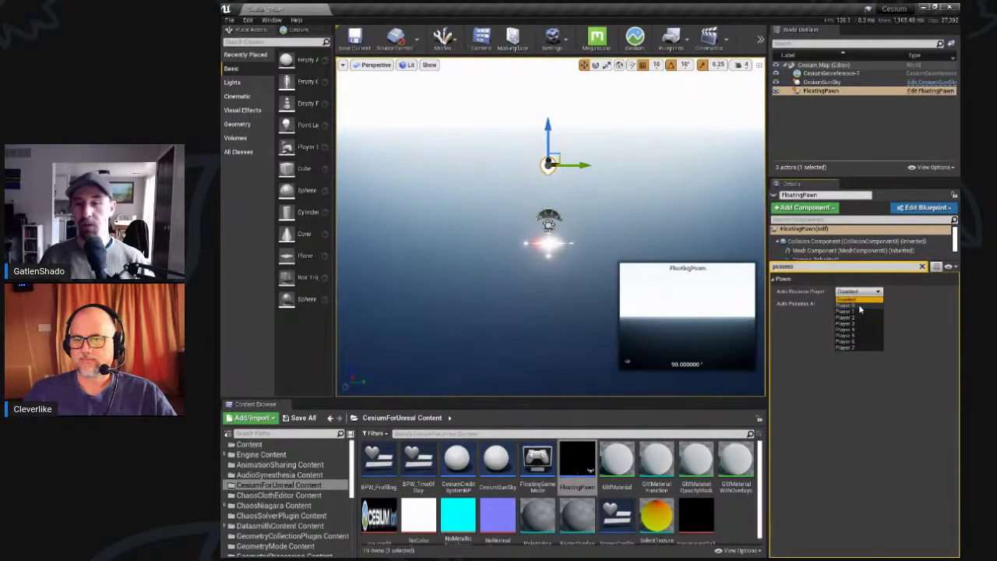
{"action": "left_click", "coordinate": [859, 305]}
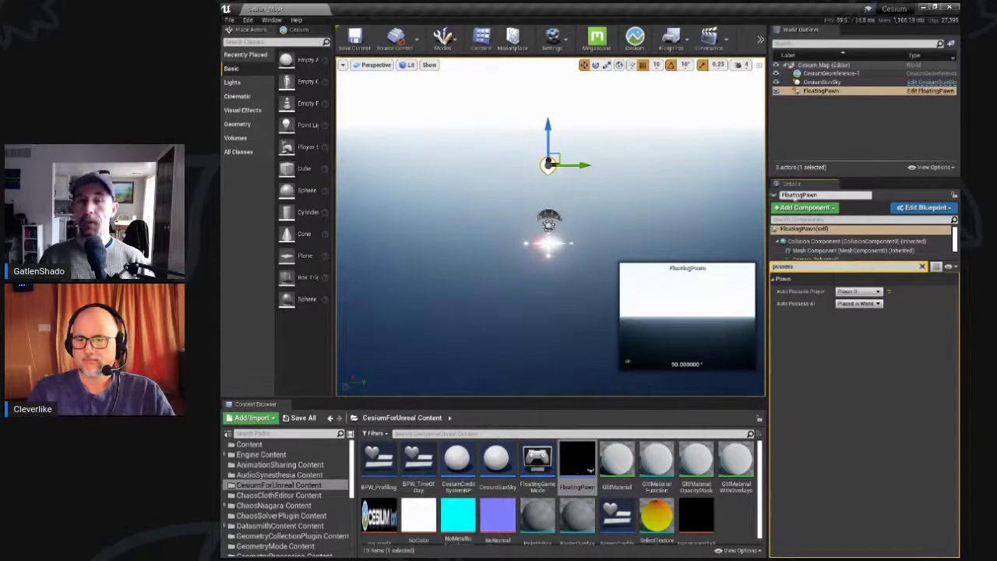
Step: Narrow the Details area, then show the Cesium panel and widen it for signing in
{"action": "left_click_drag", "start_coordinate": [769, 248], "coordinate": [794, 279]}
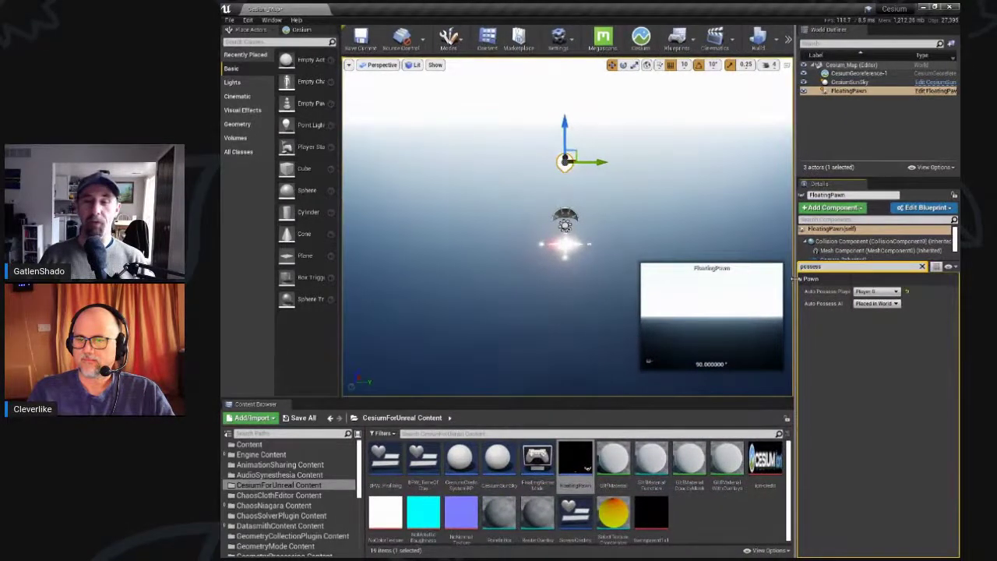
{"action": "left_click", "coordinate": [640, 41]}
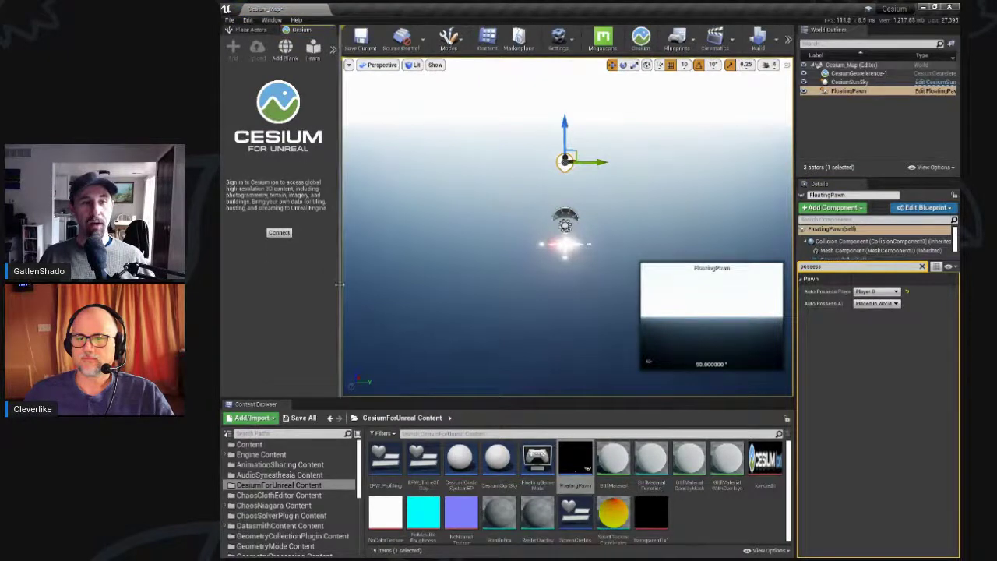
{"action": "left_click_drag", "start_coordinate": [340, 284], "coordinate": [371, 262]}
{"action": "left_click", "coordinate": [244, 30]}
{"action": "left_click", "coordinate": [314, 28]}
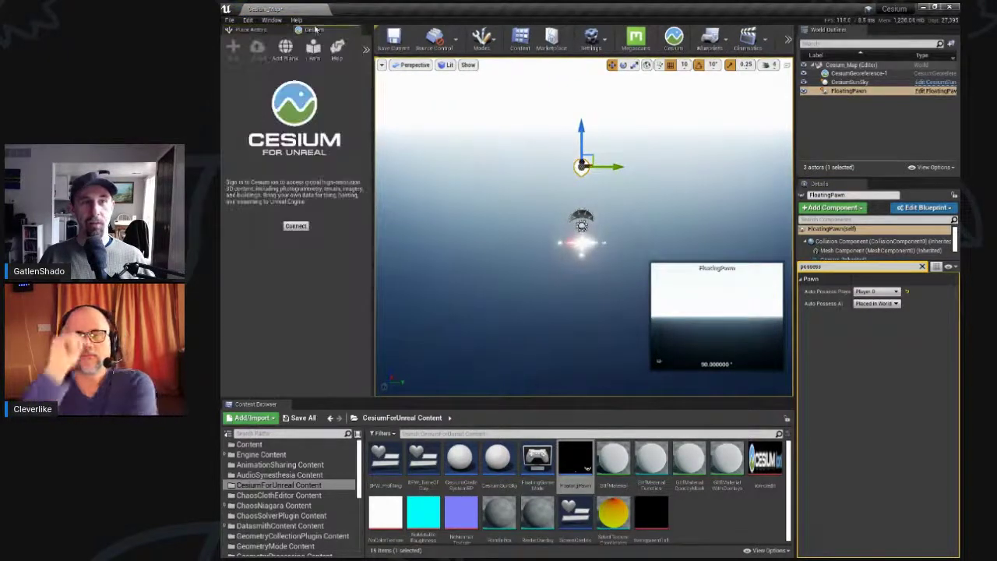
Step: Connect Cesium for Unreal to Cesium ion and allow the requested account permissions in the browser
{"action": "left_click", "coordinate": [296, 226]}
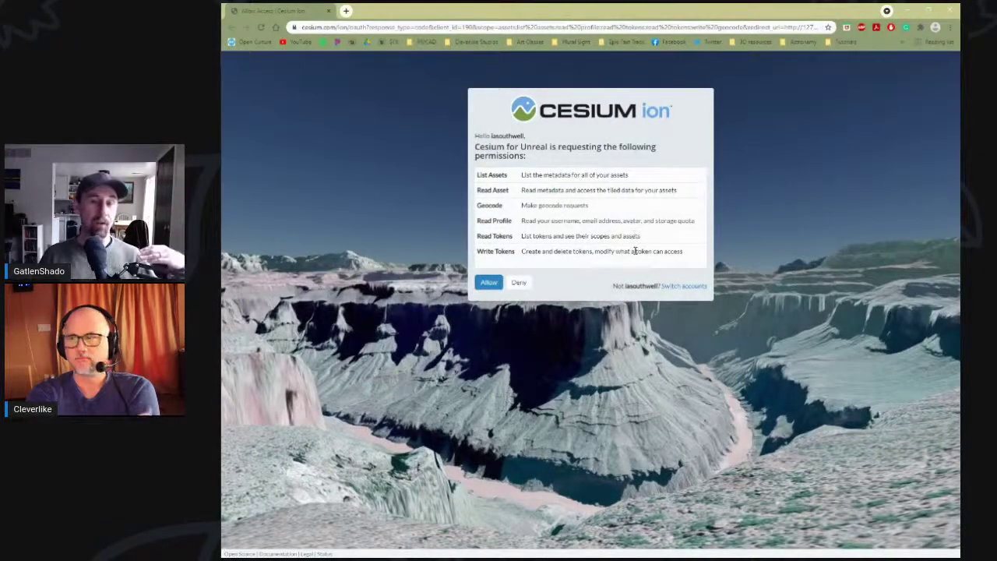
{"action": "left_click", "coordinate": [489, 283]}
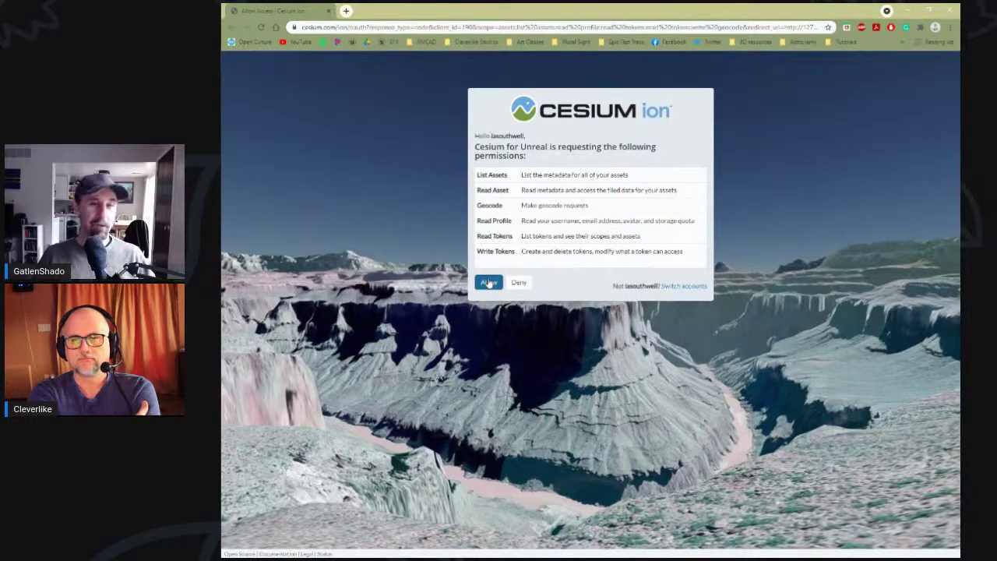
{"action": "left_click", "coordinate": [489, 285]}
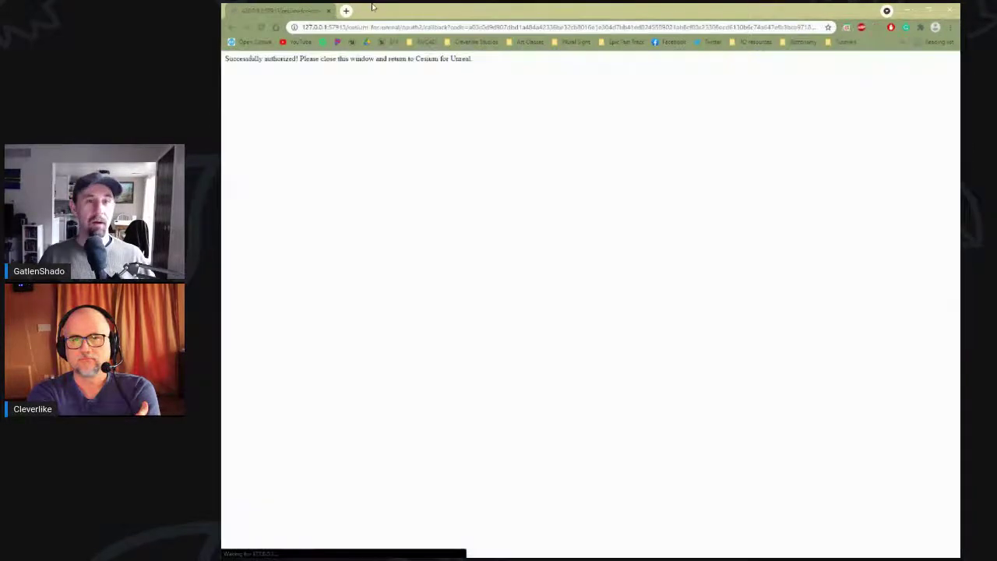
Step: Bring the Cesium ion site over the editor and look through its Stories, My Assets, Asset Depot, Access Tokens and Usage pages
{"action": "left_click_drag", "start_coordinate": [386, 17], "coordinate": [996, 120]}
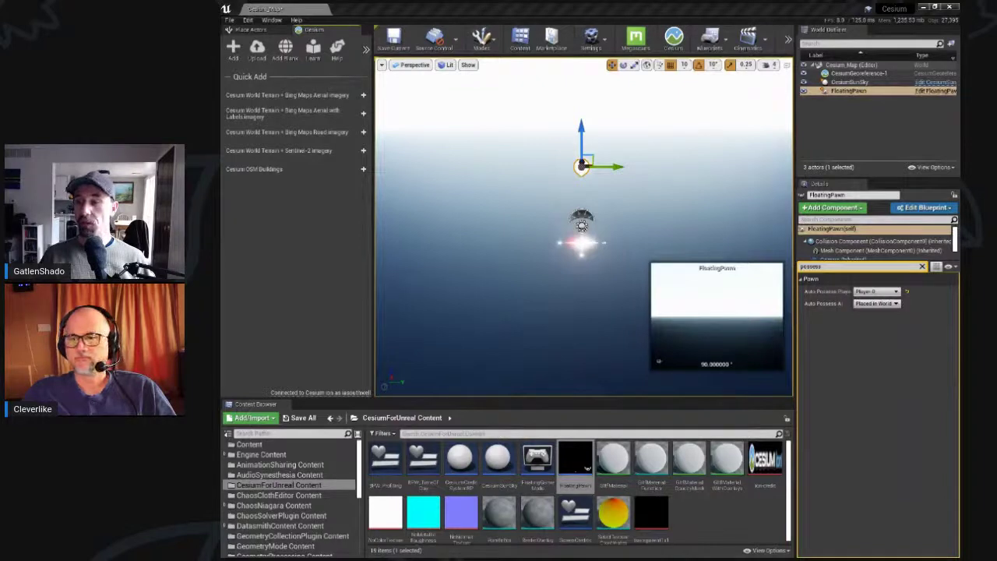
{"action": "left_click_drag", "start_coordinate": [996, 92], "coordinate": [908, 65]}
{"action": "double_click", "coordinate": [908, 66]}
{"action": "left_click_drag", "start_coordinate": [811, 15], "coordinate": [890, 30]}
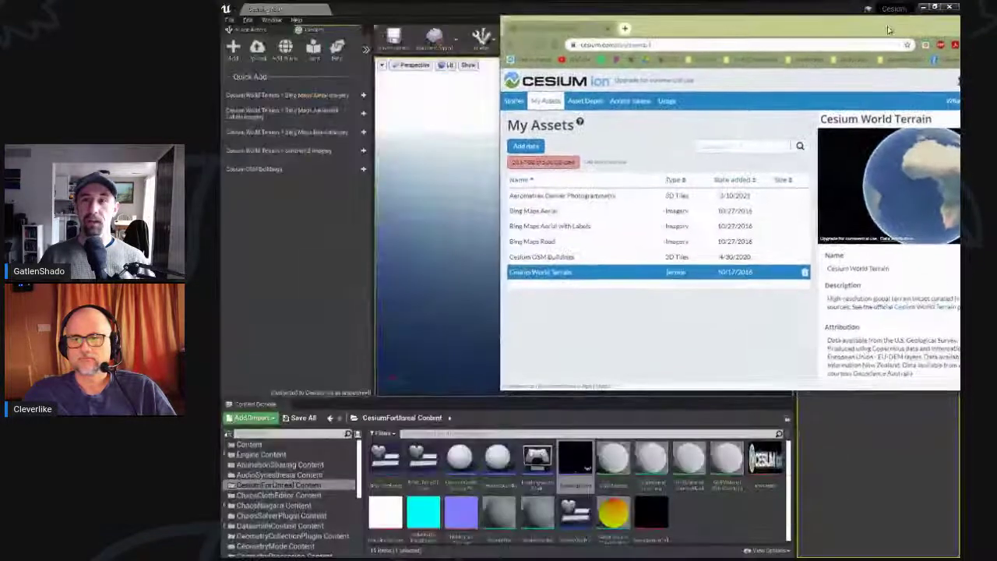
{"action": "left_click", "coordinate": [514, 101]}
{"action": "left_click", "coordinate": [546, 100]}
{"action": "left_click", "coordinate": [586, 102]}
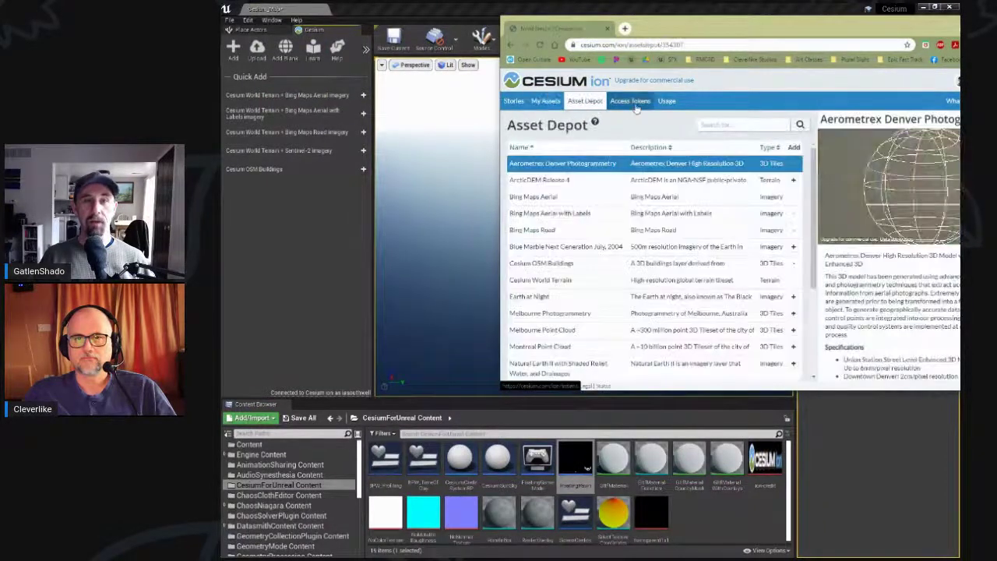
{"action": "left_click", "coordinate": [633, 101]}
{"action": "left_click", "coordinate": [667, 102]}
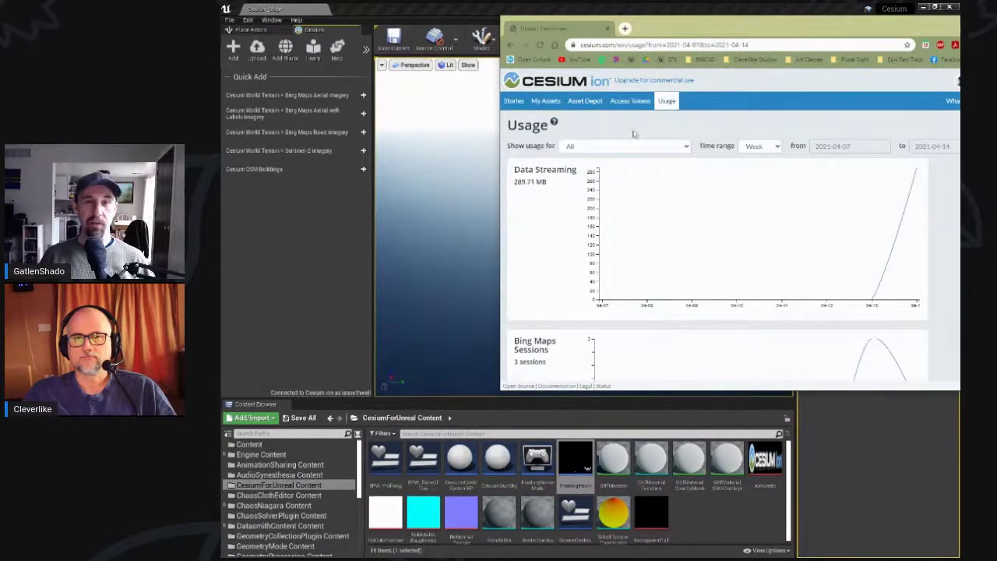
Step: Browse the Asset Depot, view Aerometrex Denver Photogrammetry in My Assets, and move the browser window off the editor
{"action": "left_click", "coordinate": [584, 100]}
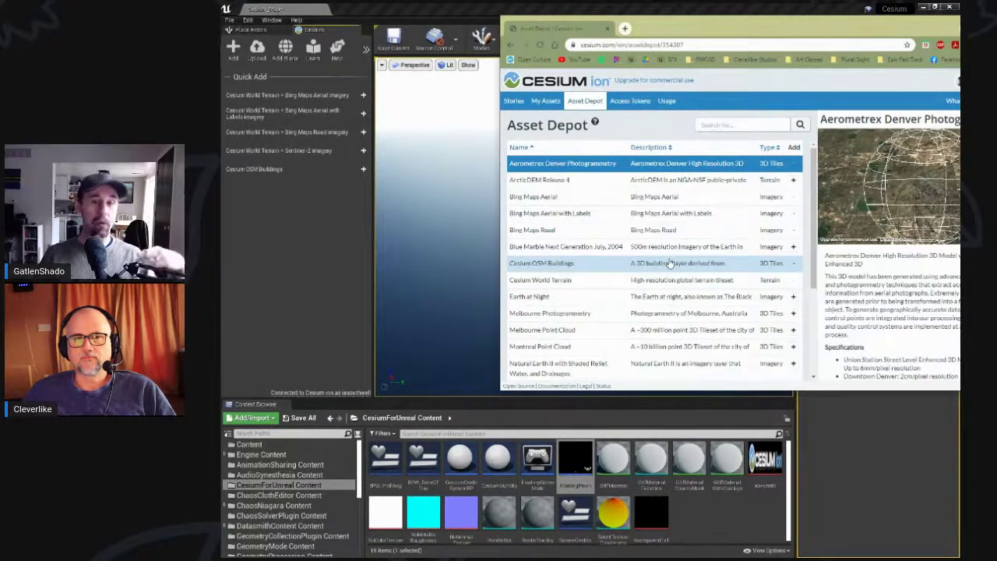
{"action": "scroll", "coordinate": [639, 257], "scroll_direction": "down", "scroll_amount": 2}
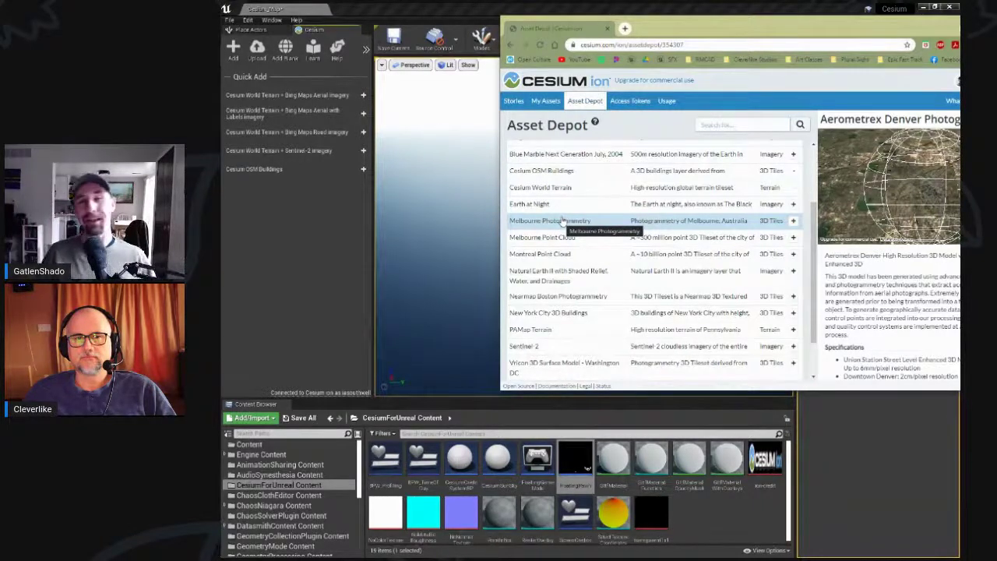
{"action": "scroll", "coordinate": [555, 264], "scroll_direction": "down", "scroll_amount": 1}
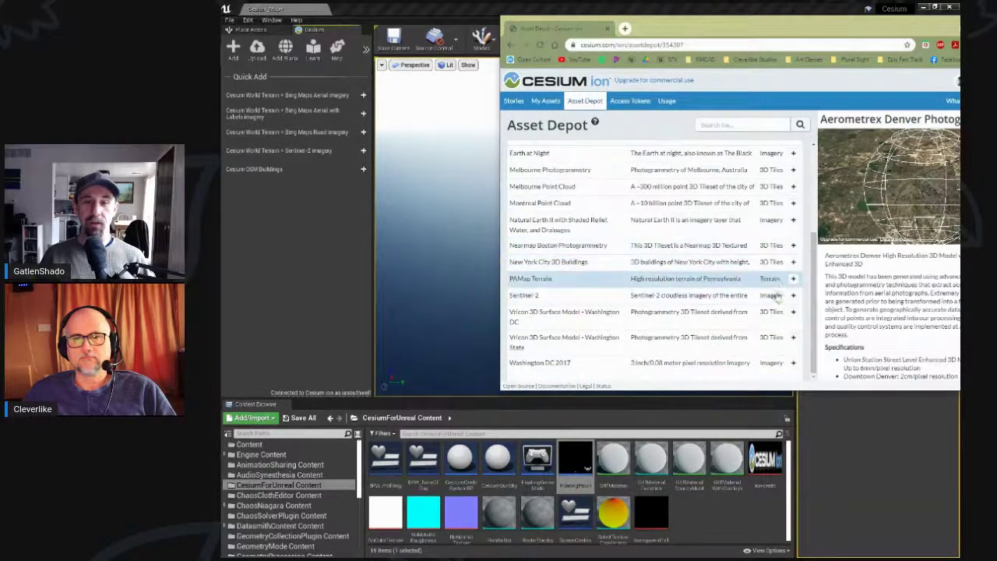
{"action": "scroll", "coordinate": [760, 249], "scroll_direction": "up", "scroll_amount": 3}
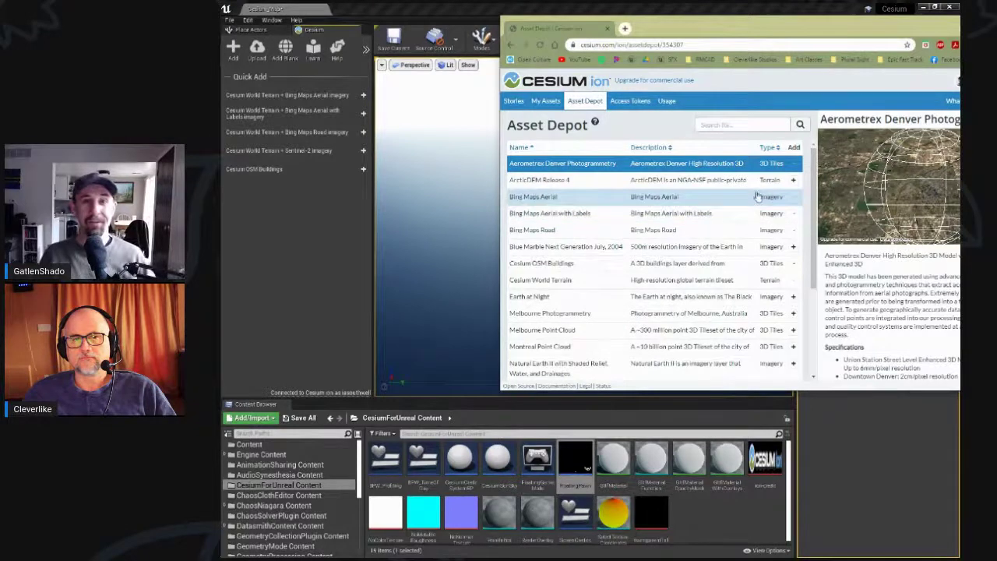
{"action": "left_click", "coordinate": [545, 102]}
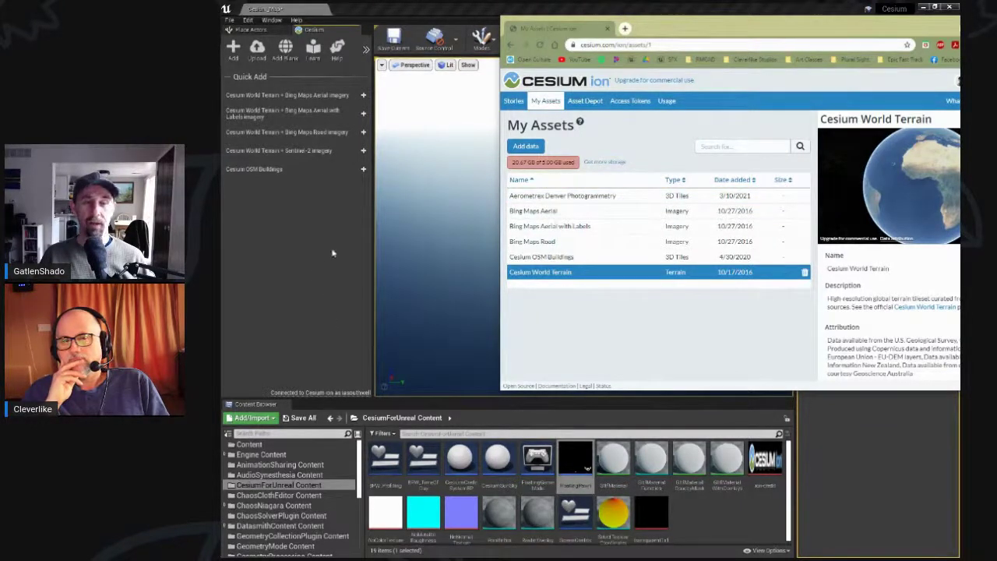
{"action": "left_click", "coordinate": [616, 199]}
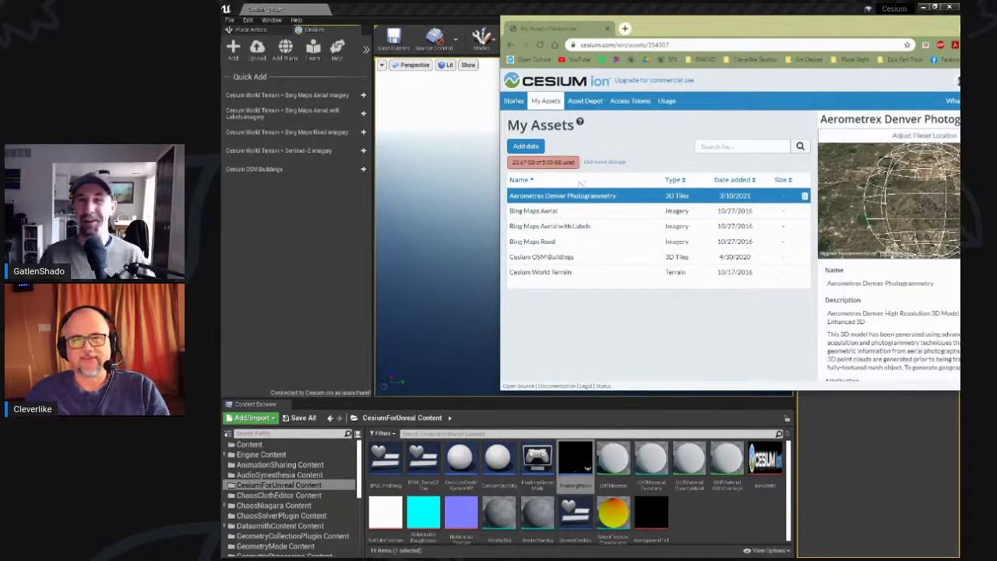
{"action": "left_click_drag", "start_coordinate": [585, 34], "coordinate": [960, 148]}
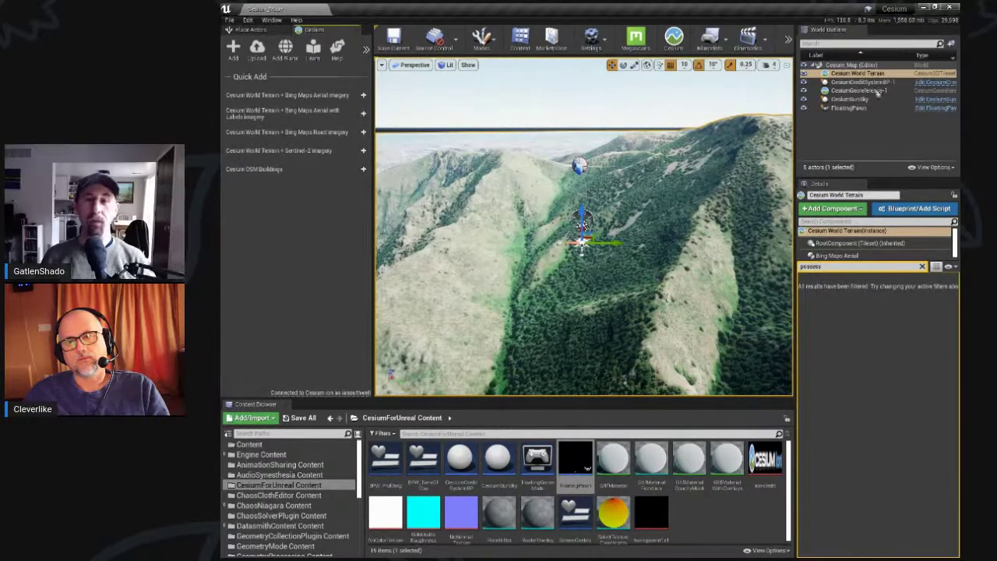
Step: Fly over the Cesium World Terrain mountains and city in a full-screen viewport at camera speed 7, ending in the normal editor layout
{"action": "key", "text": "F11"}
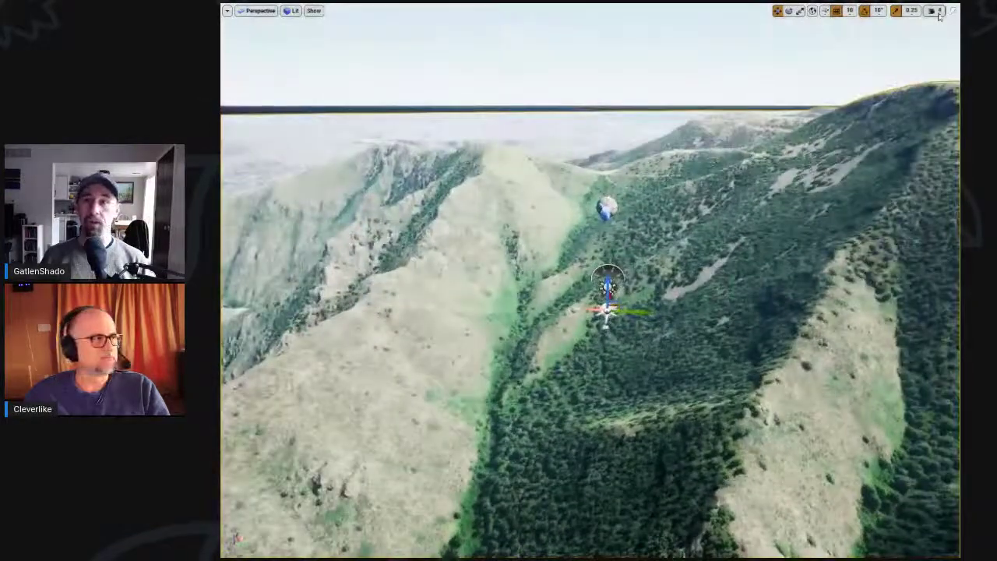
{"action": "left_click", "coordinate": [933, 10]}
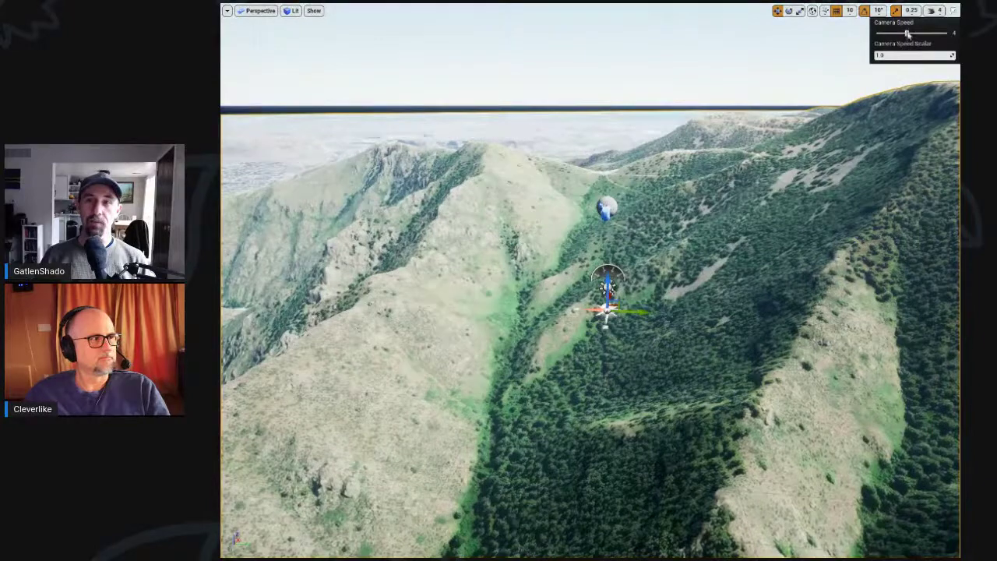
{"action": "right_click_drag", "start_coordinate": [733, 123], "coordinate": [758, 120]}
{"action": "key", "text": "s"}
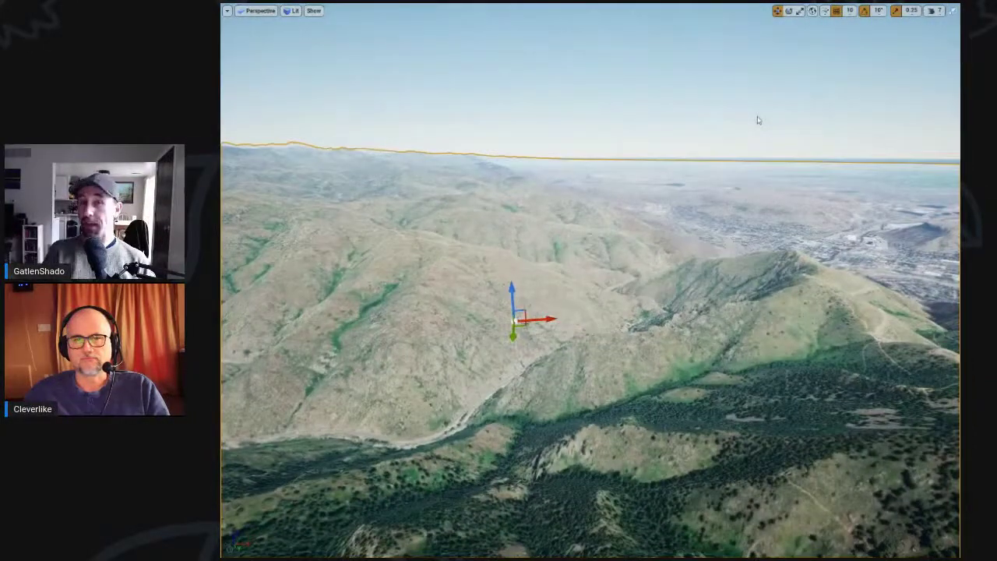
{"action": "right_click_drag", "start_coordinate": [704, 166], "coordinate": [386, 160]}
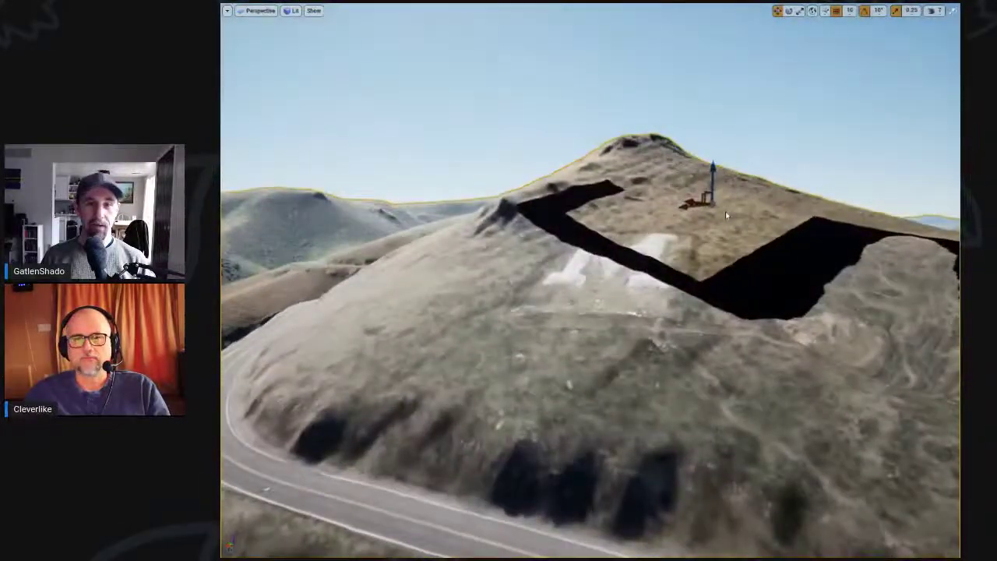
{"action": "mouse_move", "coordinate": [671, 244]}
{"action": "right_mouse_down"}
{"action": "mouse_move", "coordinate": [671, 265]}
{"action": "mouse_move", "coordinate": [691, 240]}
{"action": "right_mouse_up"}
{"action": "scroll", "coordinate": [691, 240], "scroll_direction": "up", "scroll_amount": 3}
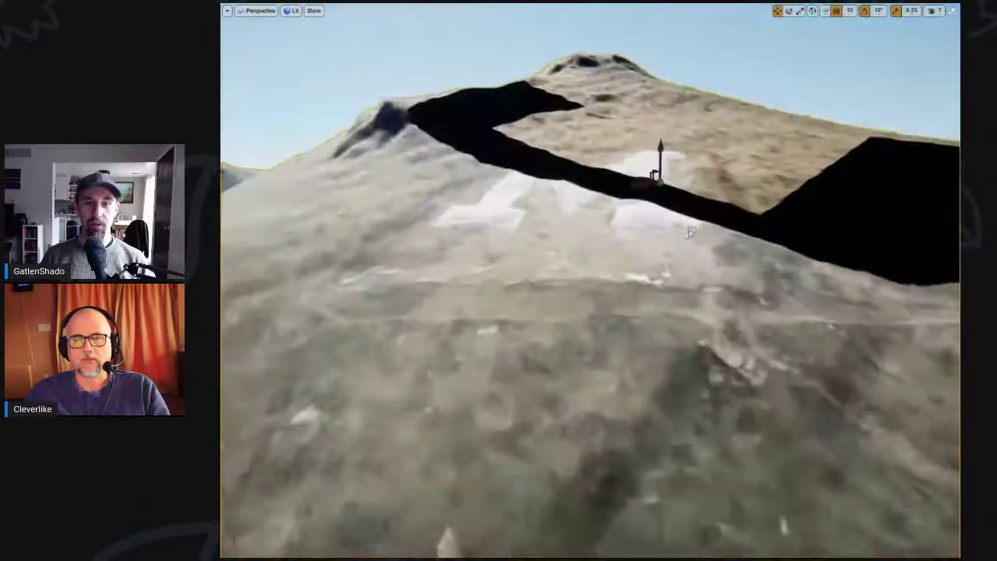
{"action": "scroll", "coordinate": [691, 240], "scroll_direction": "down", "scroll_amount": 8}
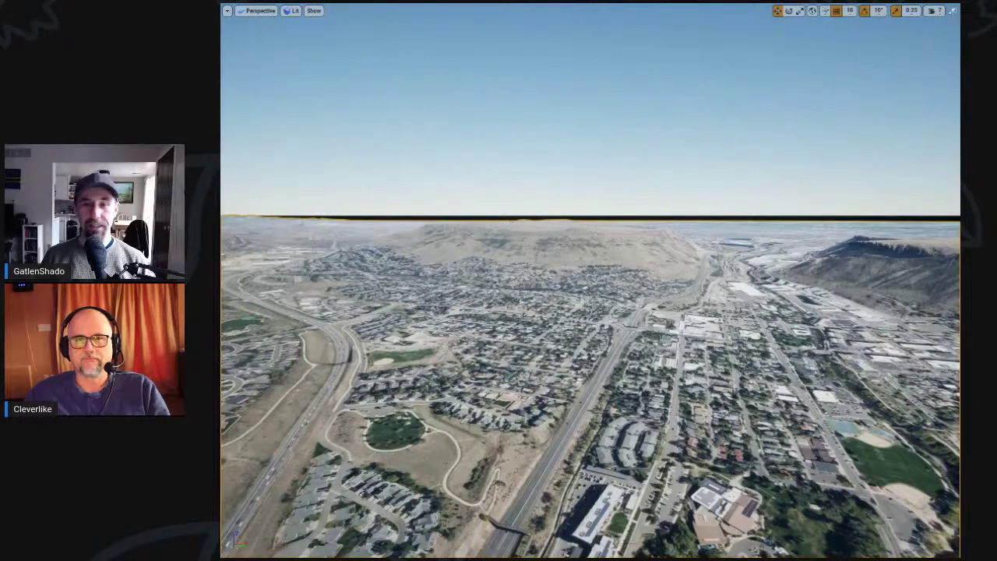
{"action": "key", "text": "F11"}
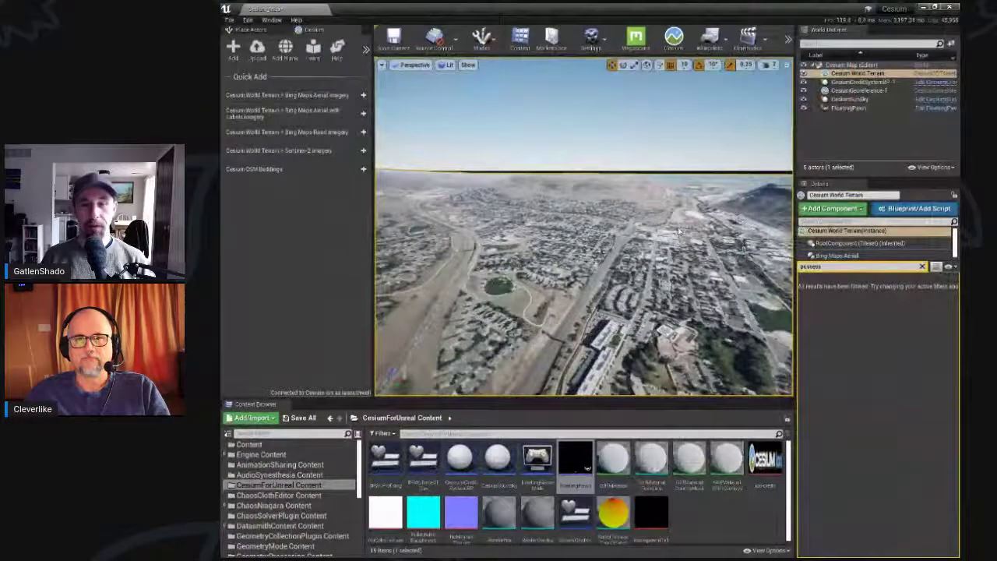
Step: Clear the details filter for CesiumGeoreference-1 and assign CesiumSunSky as its Sun Sky actor
{"action": "left_click", "coordinate": [867, 92]}
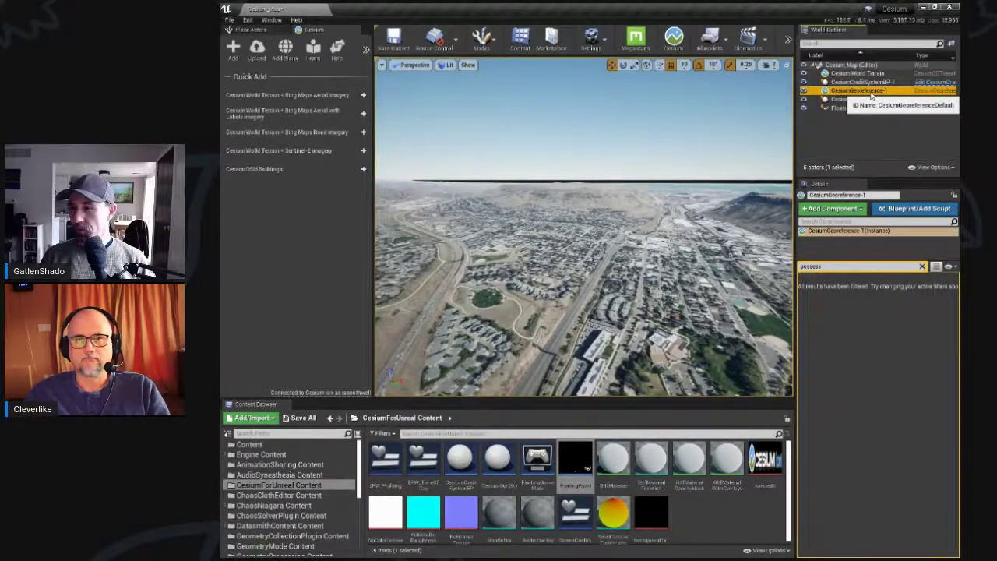
{"action": "left_click", "coordinate": [923, 266]}
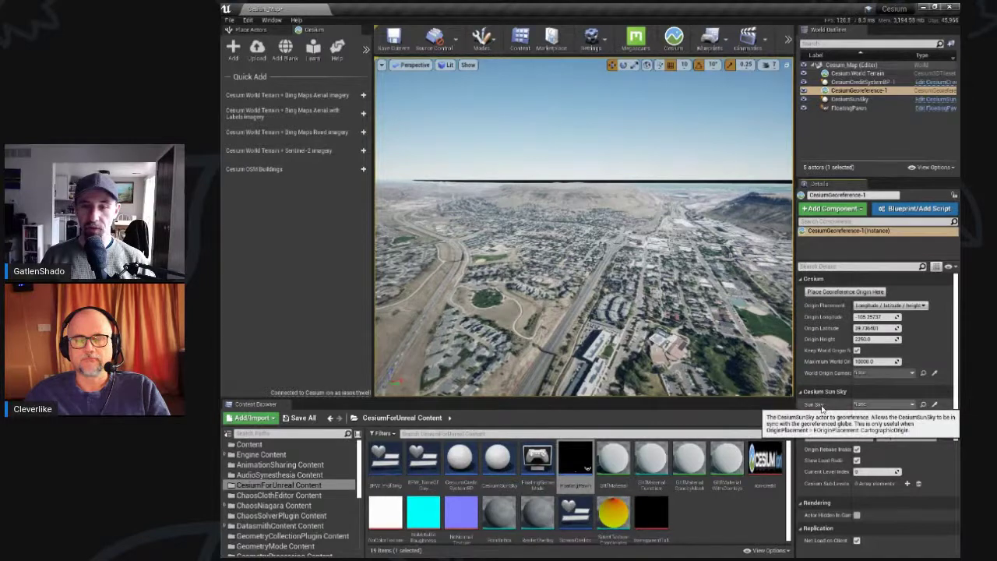
{"action": "left_click", "coordinate": [882, 406]}
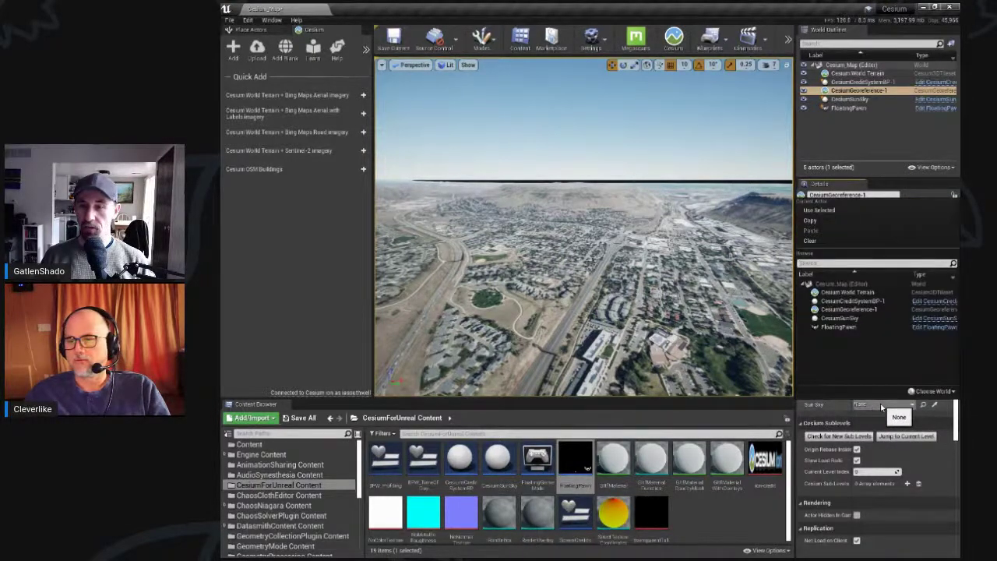
{"action": "left_click", "coordinate": [859, 318]}
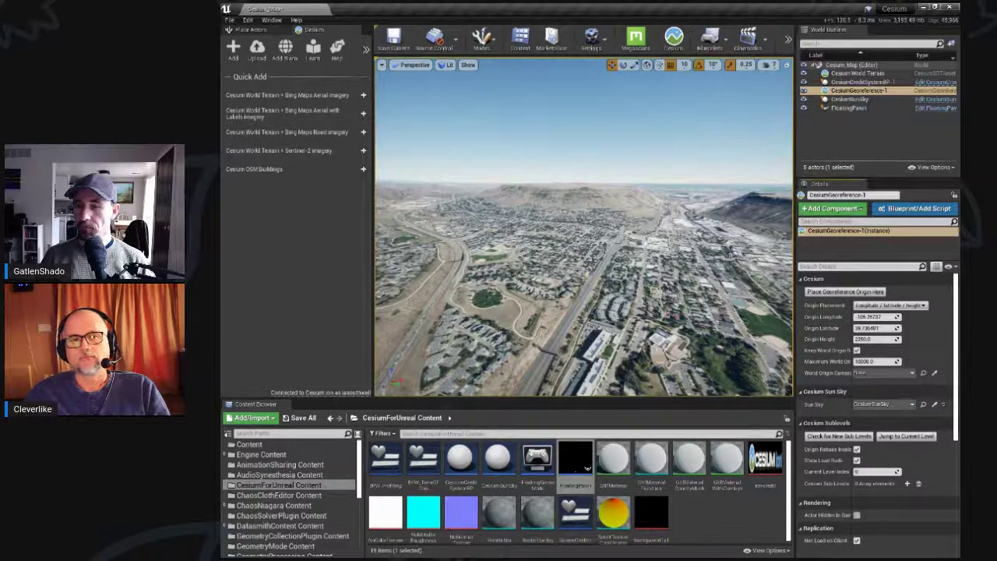
Step: Narrow the Cesium area, adjust the Details width, and review the origin, Sun Sky and sublevel settings of CesiumGeoreference-1
{"action": "left_click_drag", "start_coordinate": [374, 298], "coordinate": [348, 299]}
{"action": "left_click_drag", "start_coordinate": [794, 279], "coordinate": [838, 278]}
{"action": "right_click_drag", "start_coordinate": [743, 261], "coordinate": [858, 311]}
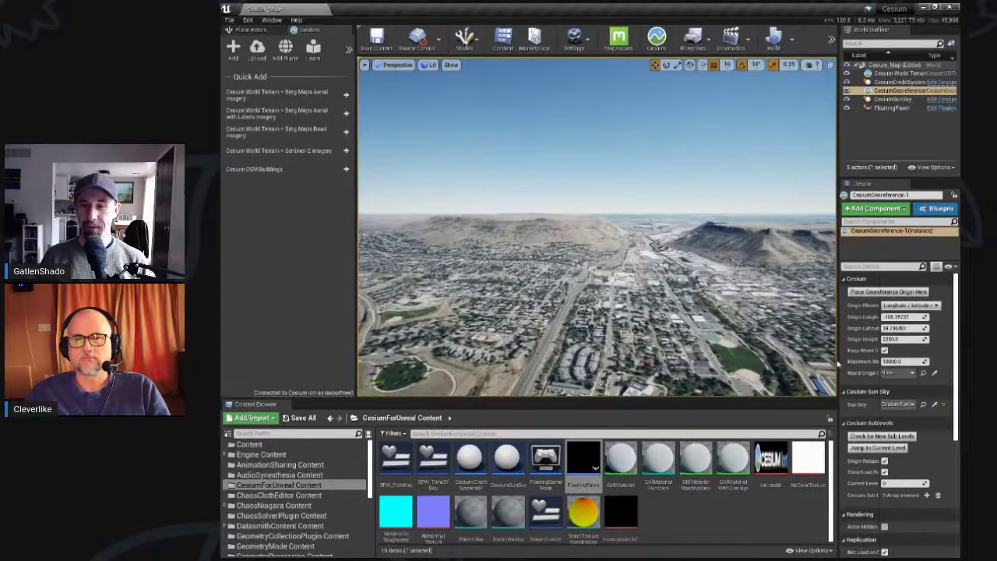
{"action": "left_click_drag", "start_coordinate": [838, 361], "coordinate": [791, 361]}
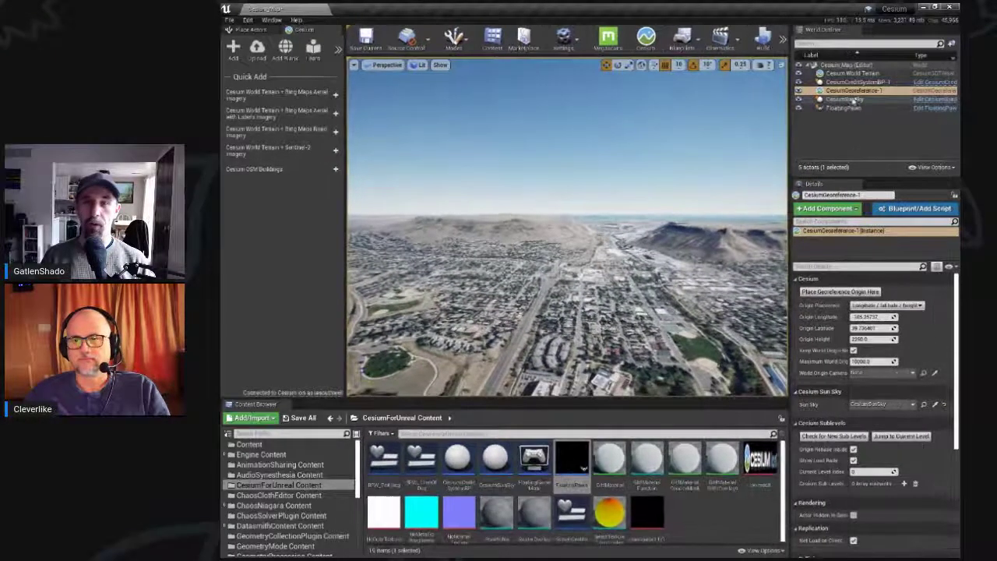
{"action": "left_click", "coordinate": [856, 92]}
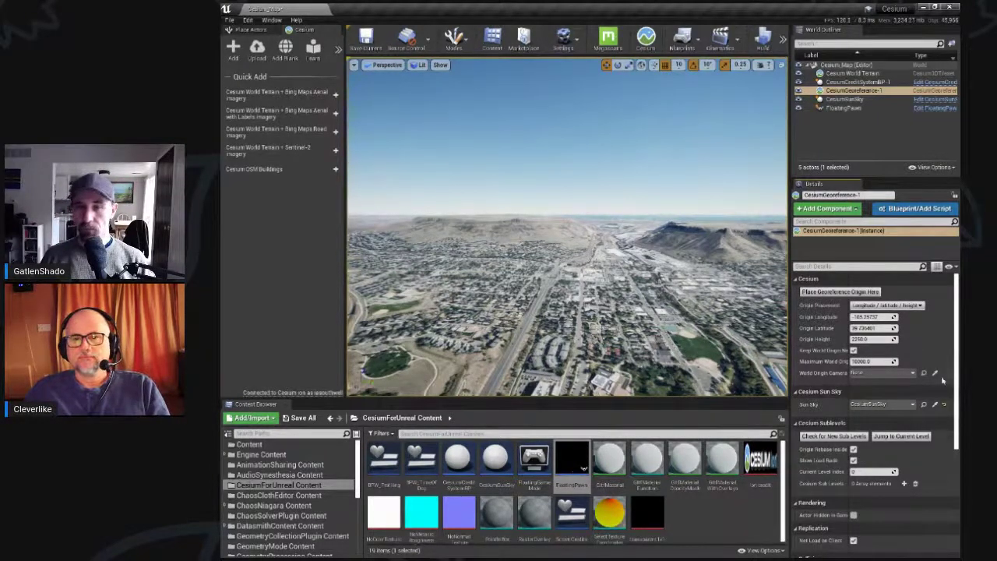
{"action": "scroll", "coordinate": [848, 379], "scroll_direction": "down", "scroll_amount": 5}
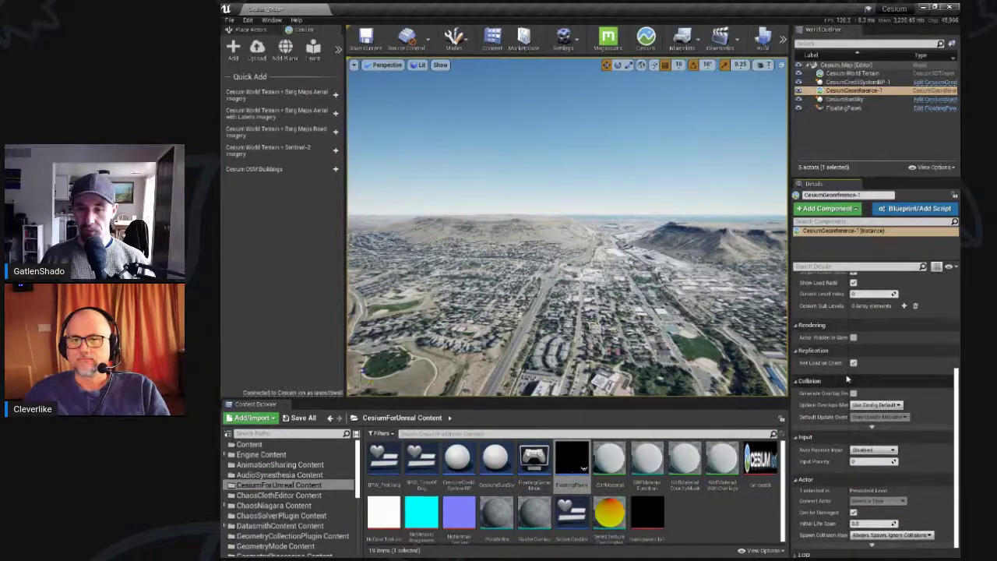
{"action": "scroll", "coordinate": [847, 379], "scroll_direction": "up", "scroll_amount": 5}
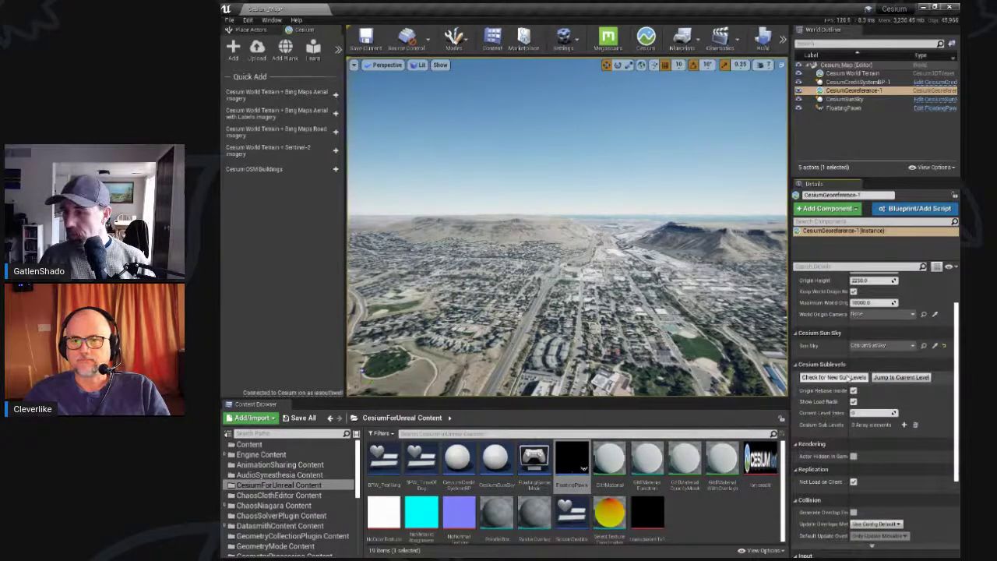
{"action": "scroll", "coordinate": [845, 377], "scroll_direction": "up", "scroll_amount": 3}
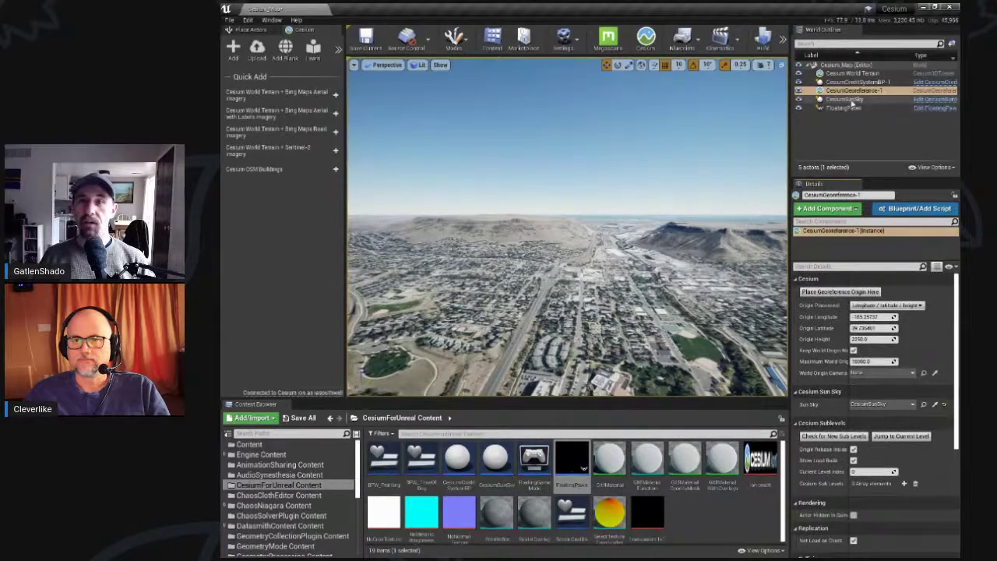
Step: Set the Solar Time of CesiumSunSky to 8.5
{"action": "left_click", "coordinate": [846, 99]}
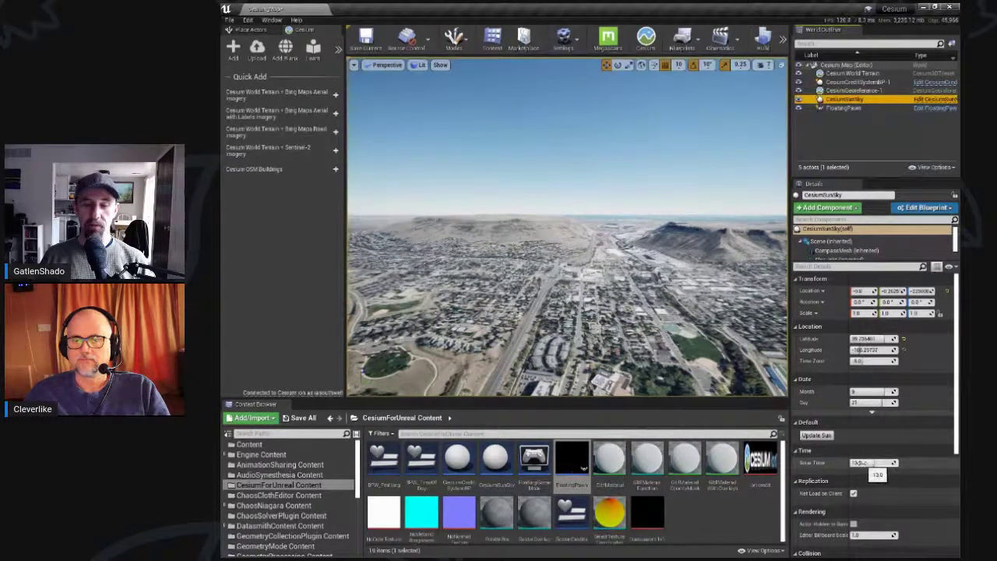
{"action": "left_click", "coordinate": [870, 463]}
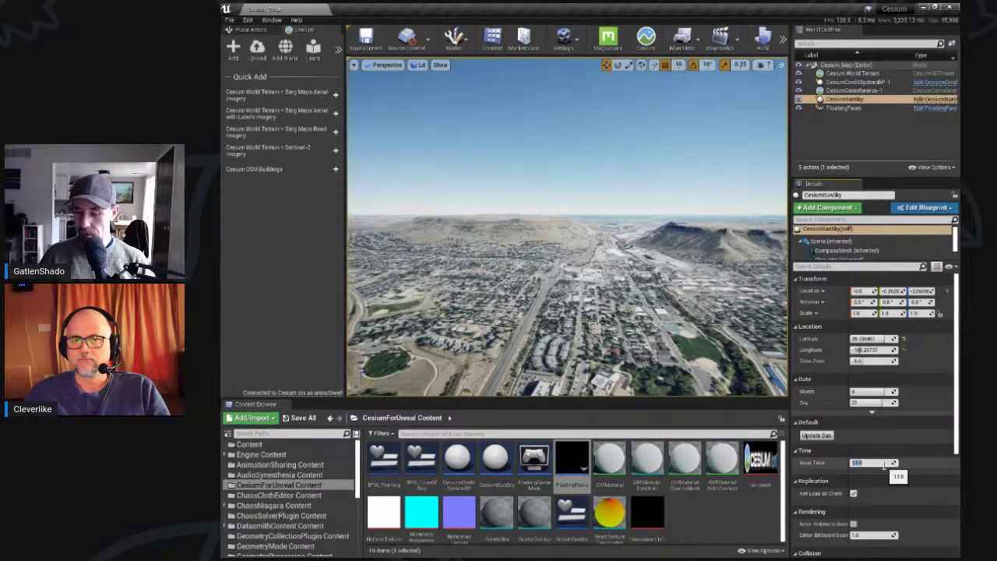
{"action": "type", "text": "8"}
{"action": "key", "text": "Return"}
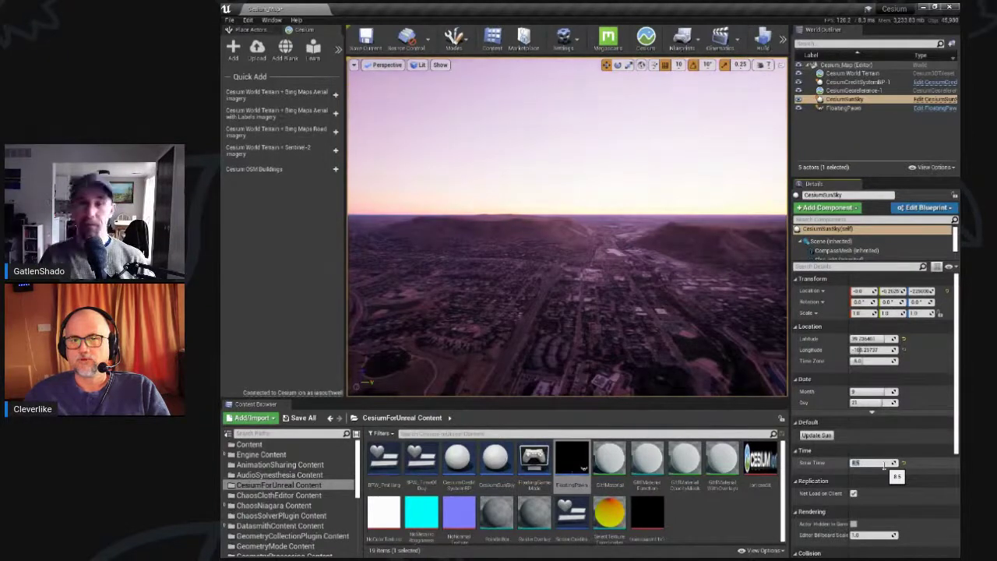
Step: Inspect the sunrise lighting over the terrain, raising the camera speed to 8 and flying far above the ground in a full-screen viewport
{"action": "right_click_drag", "start_coordinate": [638, 294], "coordinate": [285, 263]}
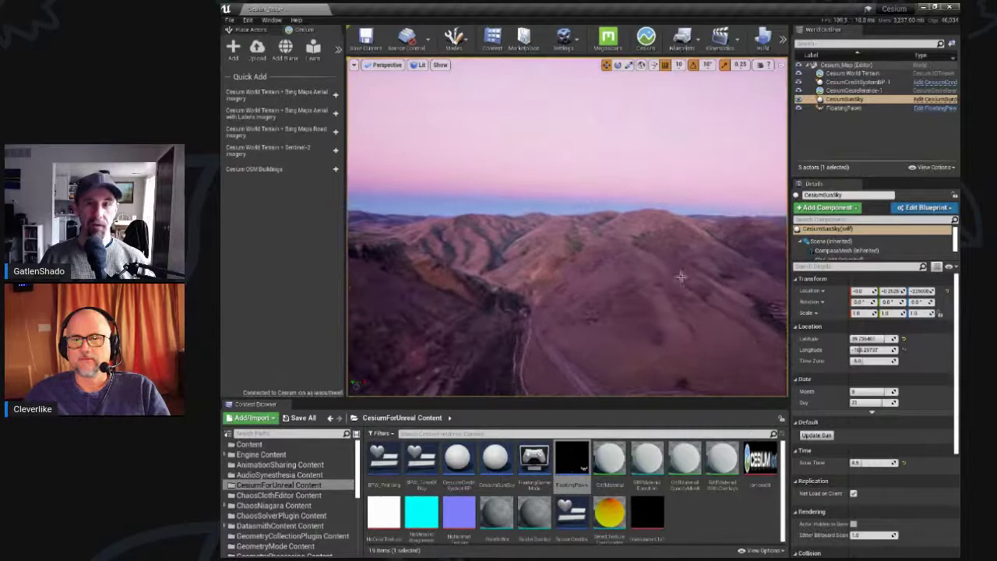
{"action": "right_click_drag", "start_coordinate": [695, 204], "coordinate": [690, 247]}
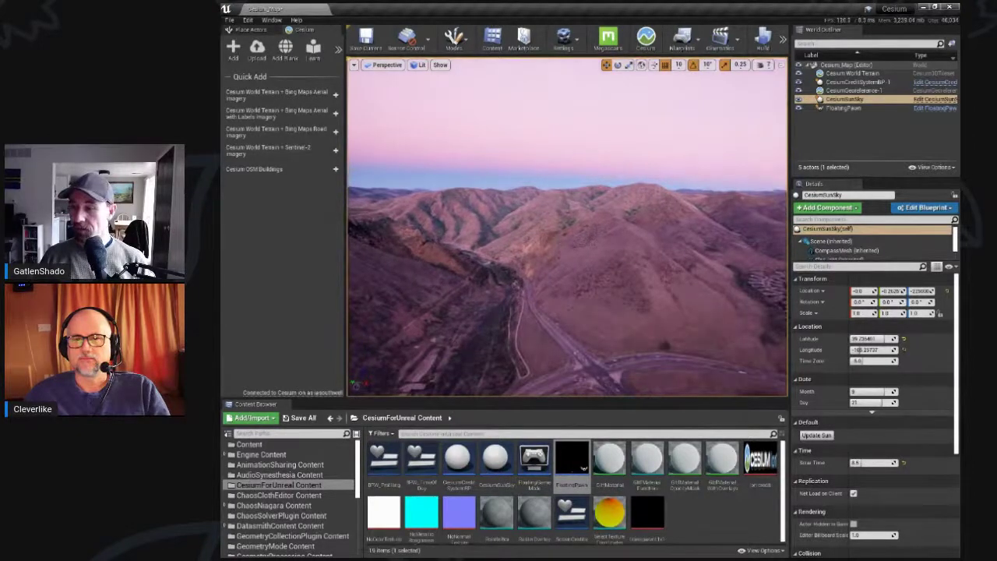
{"action": "right_click_drag", "start_coordinate": [615, 193], "coordinate": [657, 234]}
{"action": "left_click", "coordinate": [770, 66]}
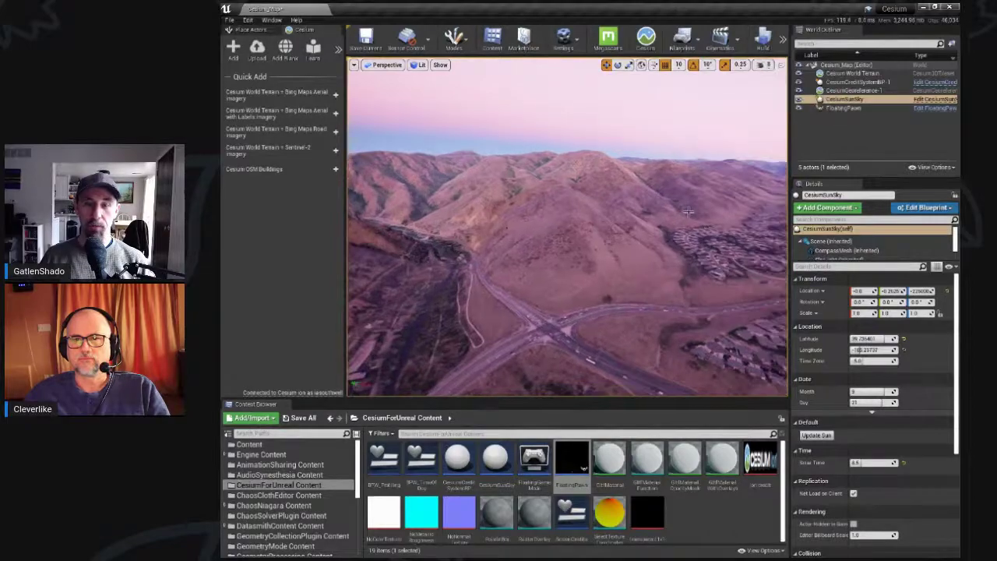
{"action": "key", "text": "F11"}
{"action": "key", "text": "s"}
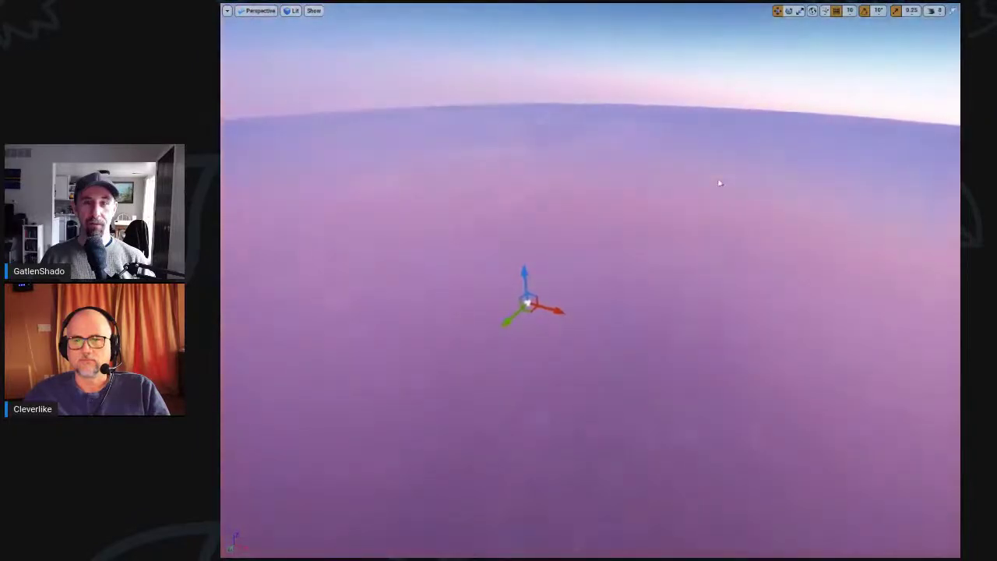
Step: Return from high above the globe to the selected CesiumSunSky actor and examine the surrounding hills and town from the air
{"action": "right_click_drag", "start_coordinate": [753, 187], "coordinate": [683, 183]}
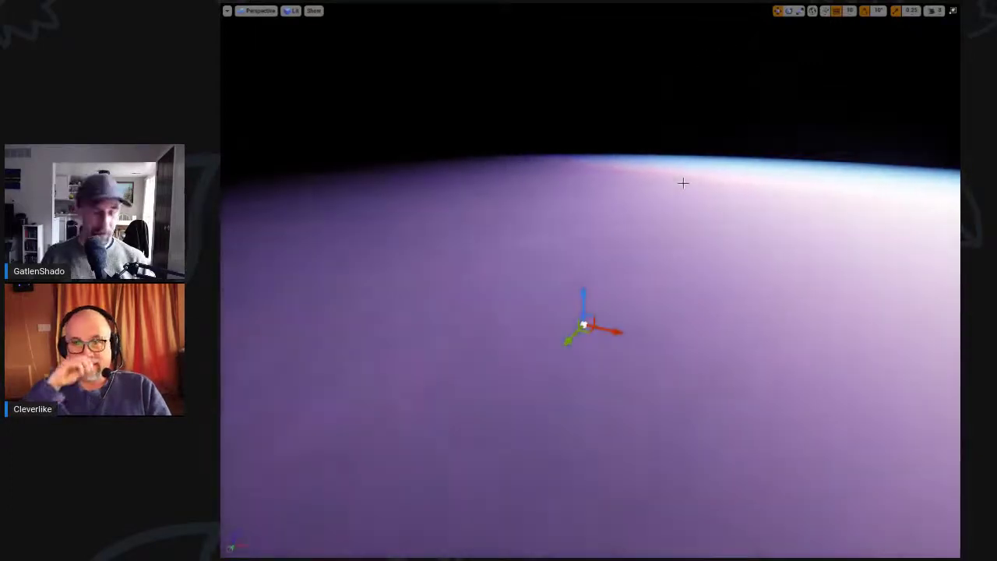
{"action": "key", "text": "f"}
{"action": "right_click_drag", "start_coordinate": [652, 216], "coordinate": [767, 72]}
{"action": "key", "text": "s"}
{"action": "key", "text": "a"}
{"action": "key", "text": "w"}
{"action": "key", "text": "w"}
{"action": "key", "text": "s"}
{"action": "right_click_drag", "start_coordinate": [467, 273], "coordinate": [527, 259]}
{"action": "scroll", "coordinate": [517, 290], "scroll_direction": "up", "scroll_amount": 3}
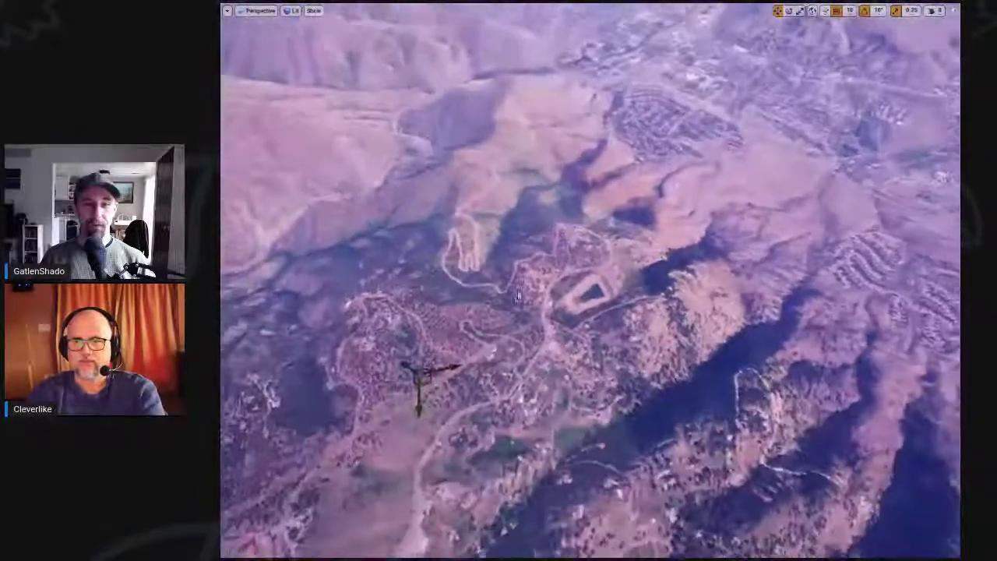
Step: Inspect the terrain around the reservoir and the mountain horizon up close, and restore the viewport from full screen
{"action": "scroll", "coordinate": [516, 294], "scroll_direction": "up", "scroll_amount": 10}
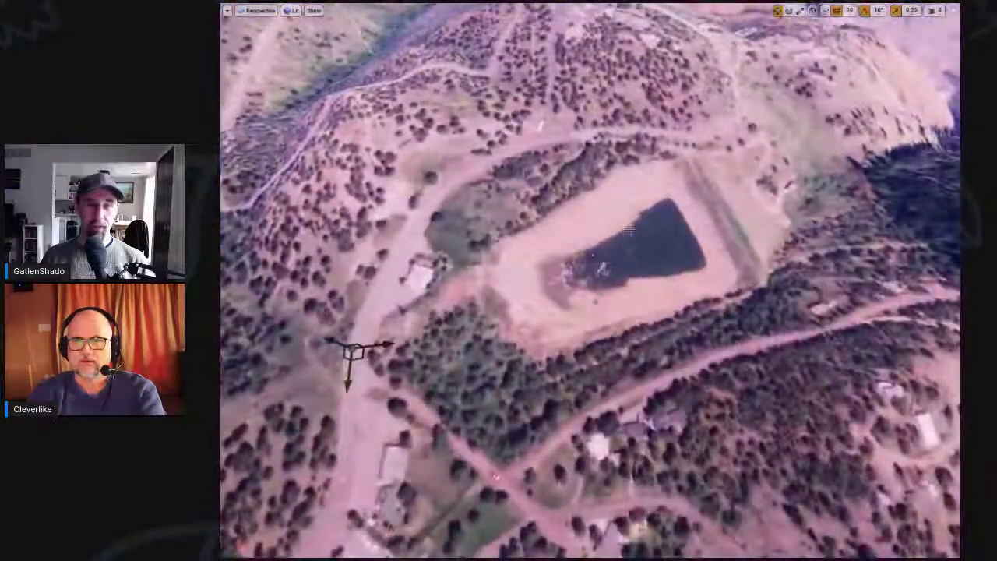
{"action": "right_click_drag", "start_coordinate": [596, 329], "coordinate": [740, 221]}
{"action": "right_click_drag", "start_coordinate": [617, 214], "coordinate": [646, 199]}
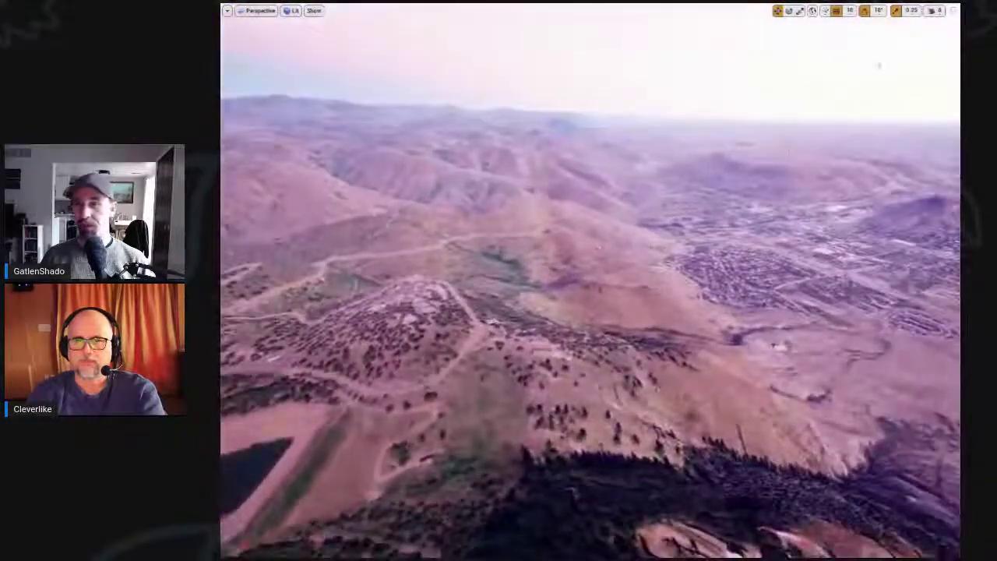
{"action": "right_click_drag", "start_coordinate": [846, 121], "coordinate": [820, 140]}
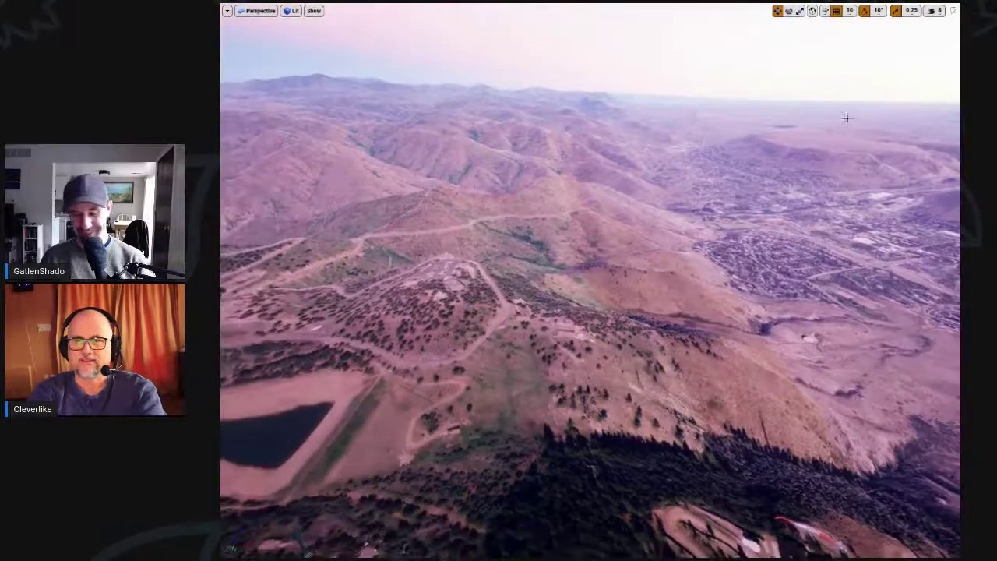
{"action": "key", "text": "F11"}
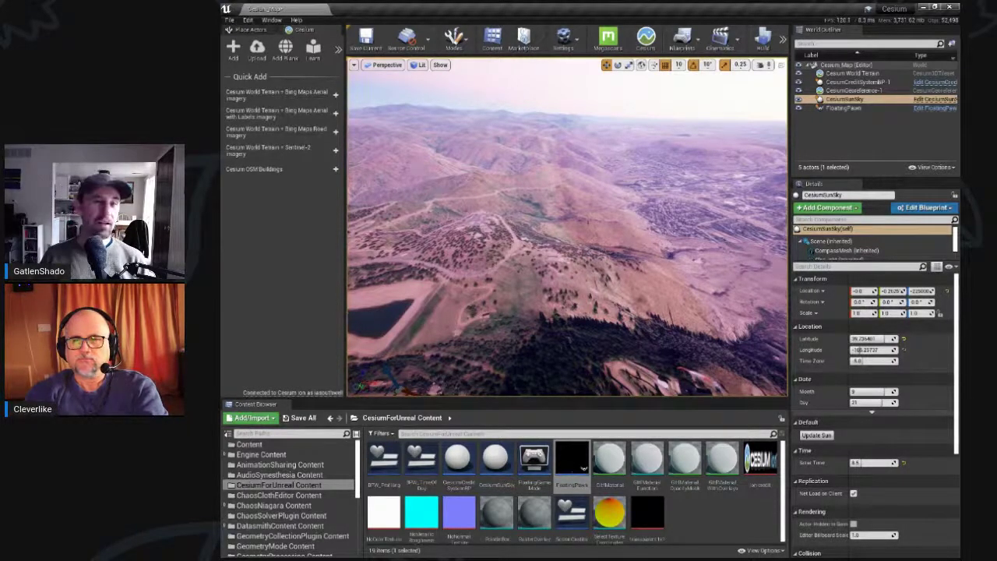
{"action": "right_click_drag", "start_coordinate": [588, 350], "coordinate": [617, 313]}
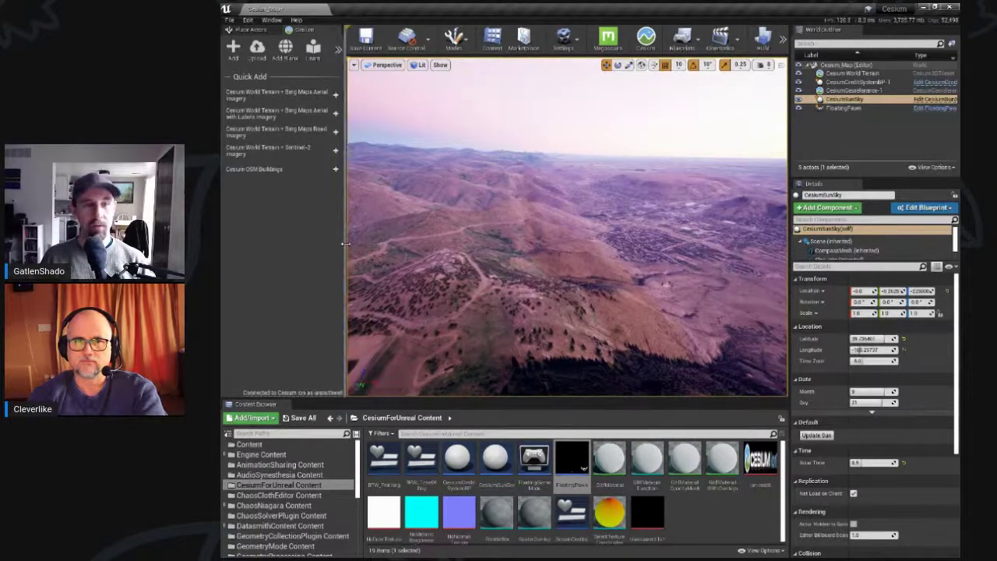
Step: Widen the Cesium area and open the Cesium ion Assets list, resizing the lower area to show its entries
{"action": "left_click_drag", "start_coordinate": [347, 243], "coordinate": [374, 243]}
{"action": "left_click_drag", "start_coordinate": [303, 406], "coordinate": [303, 494]}
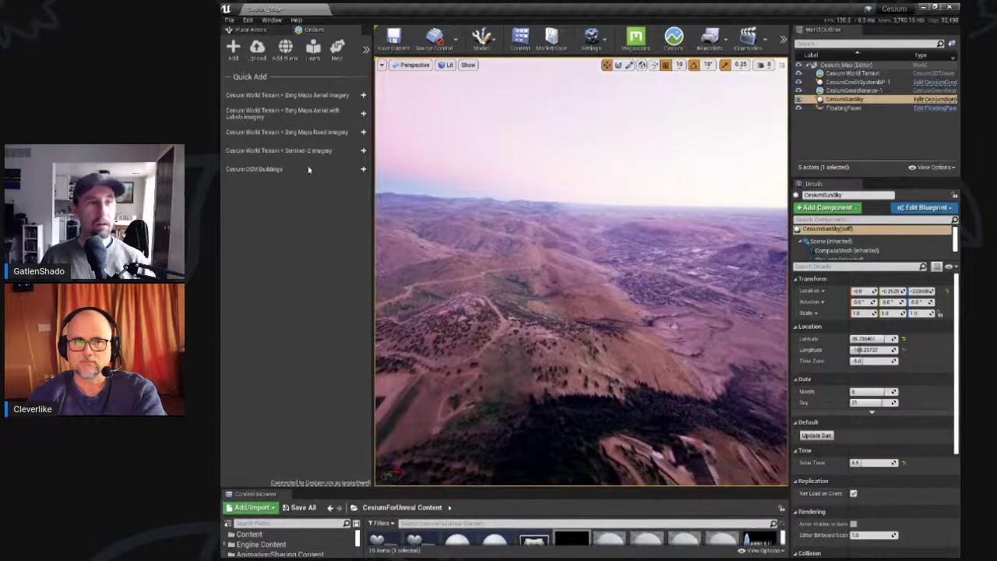
{"action": "left_click", "coordinate": [233, 50]}
{"action": "left_click_drag", "start_coordinate": [455, 491], "coordinate": [471, 380]}
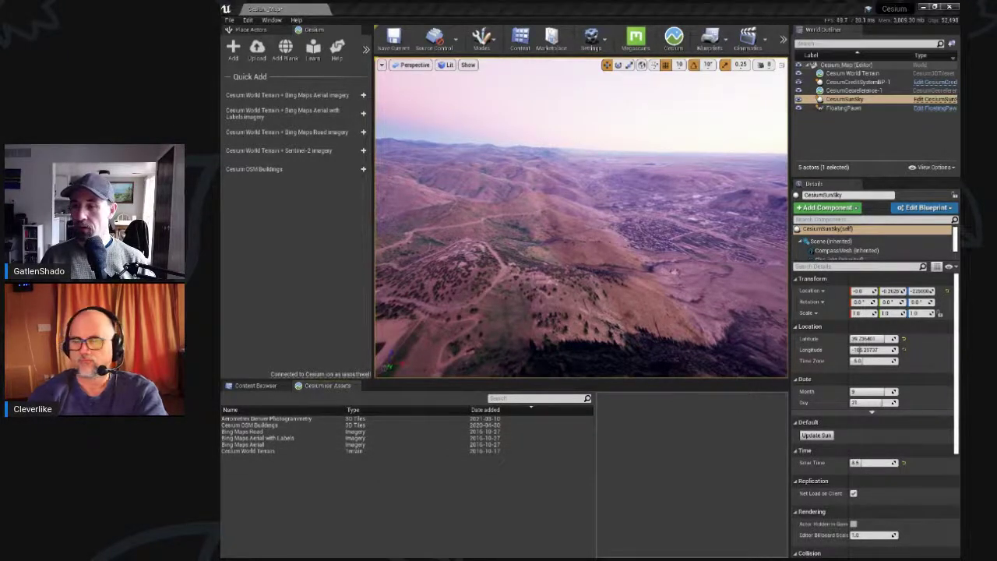
Step: Switch to the browser to review My Assets and the Asset Depot on Cesium ion, and return to Unreal Editor
{"action": "left_click_drag", "start_coordinate": [996, 45], "coordinate": [960, 51]}
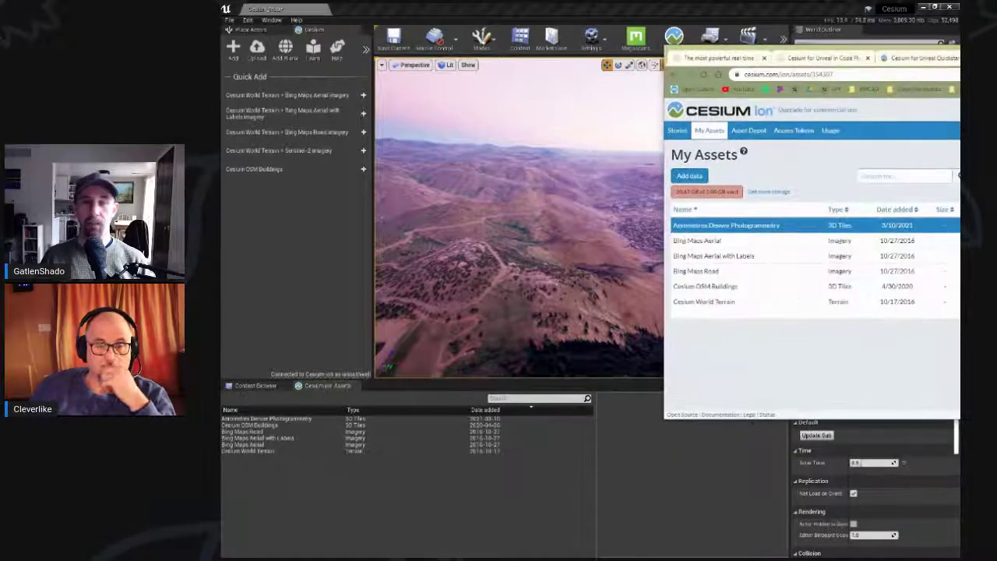
{"action": "left_click_drag", "start_coordinate": [770, 58], "coordinate": [754, 86]}
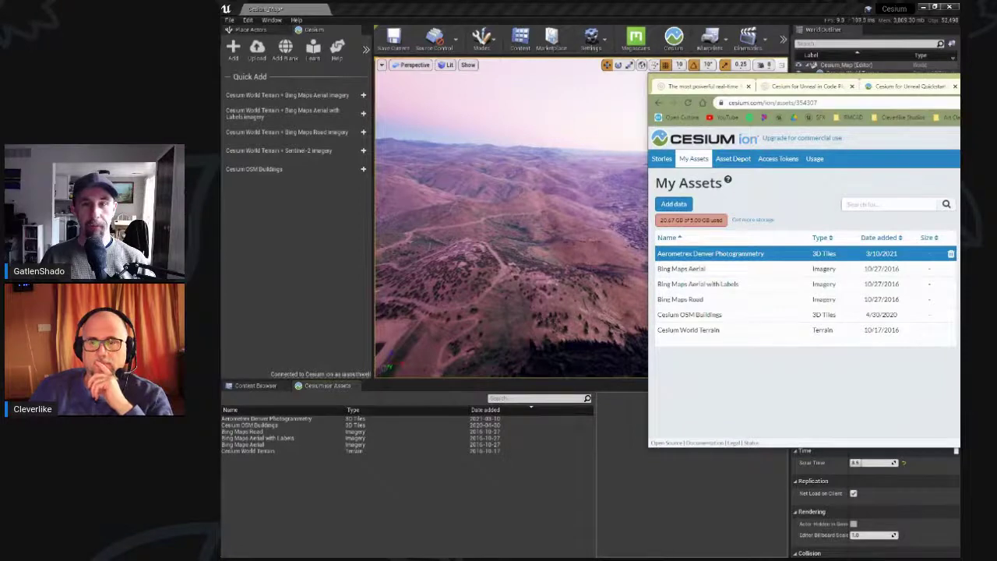
{"action": "left_click_drag", "start_coordinate": [754, 84], "coordinate": [996, 70]}
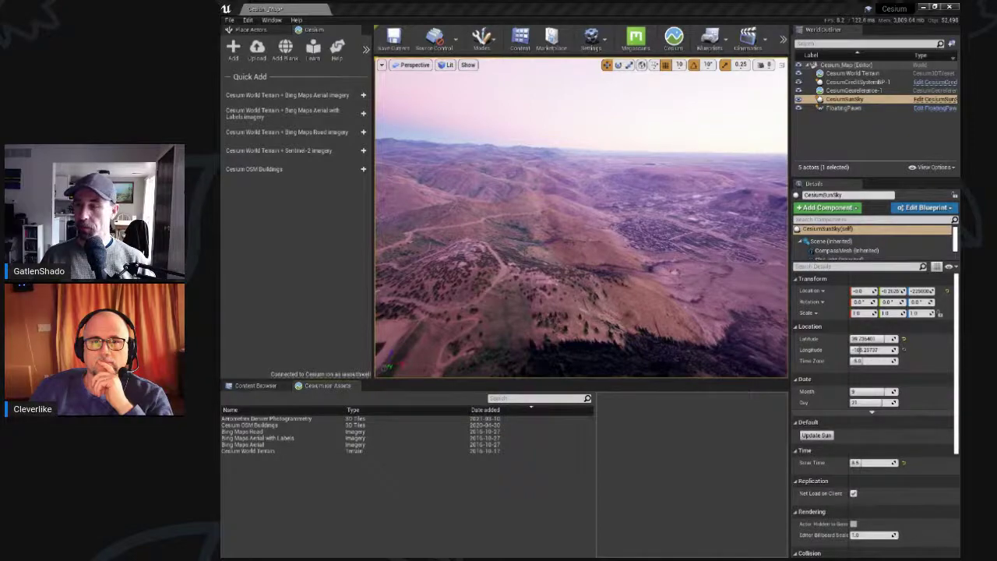
{"action": "key", "text": "alt+Tab"}
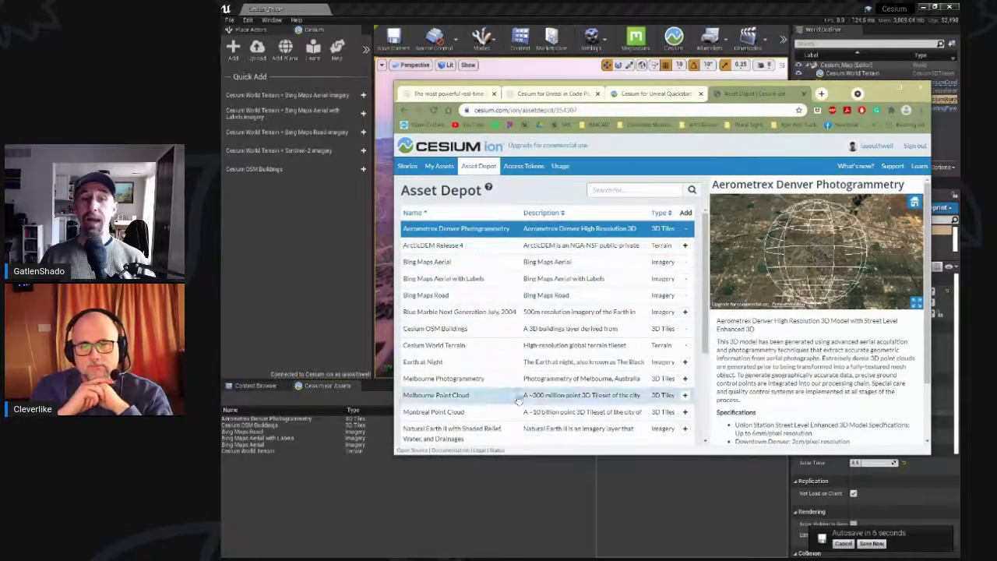
{"action": "left_click", "coordinate": [282, 524]}
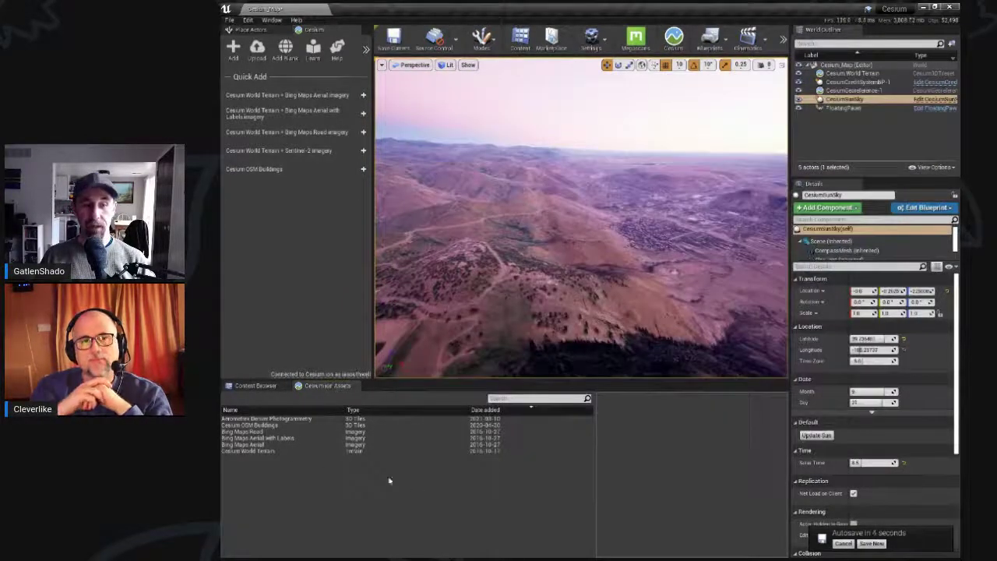
Step: Close and reopen the Cesium ion Assets list, and look at the Asset Depot in the browser once more
{"action": "left_click", "coordinate": [355, 386]}
{"action": "left_click", "coordinate": [233, 49]}
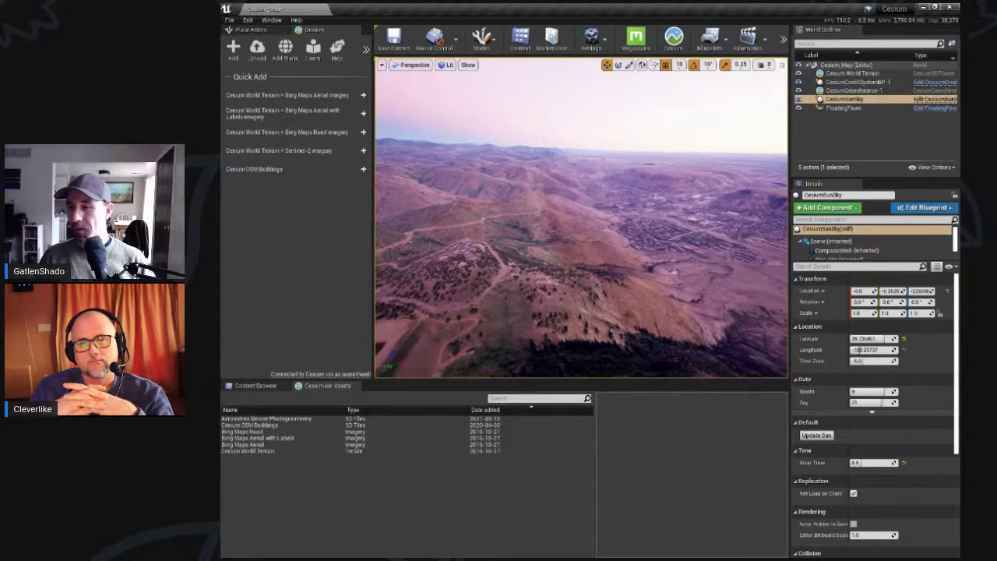
{"action": "key", "text": "alt+Tab"}
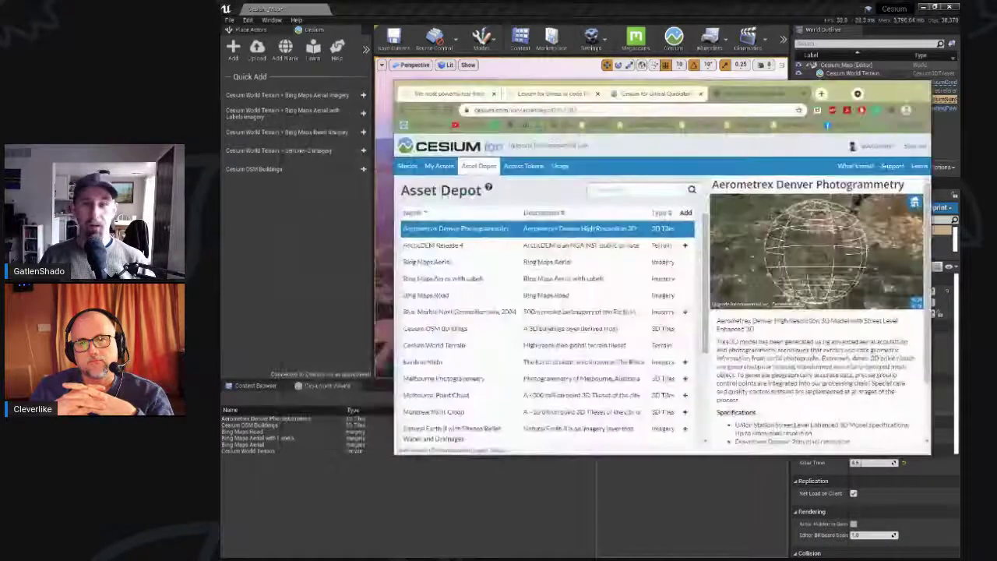
{"action": "key", "text": "alt+Tab"}
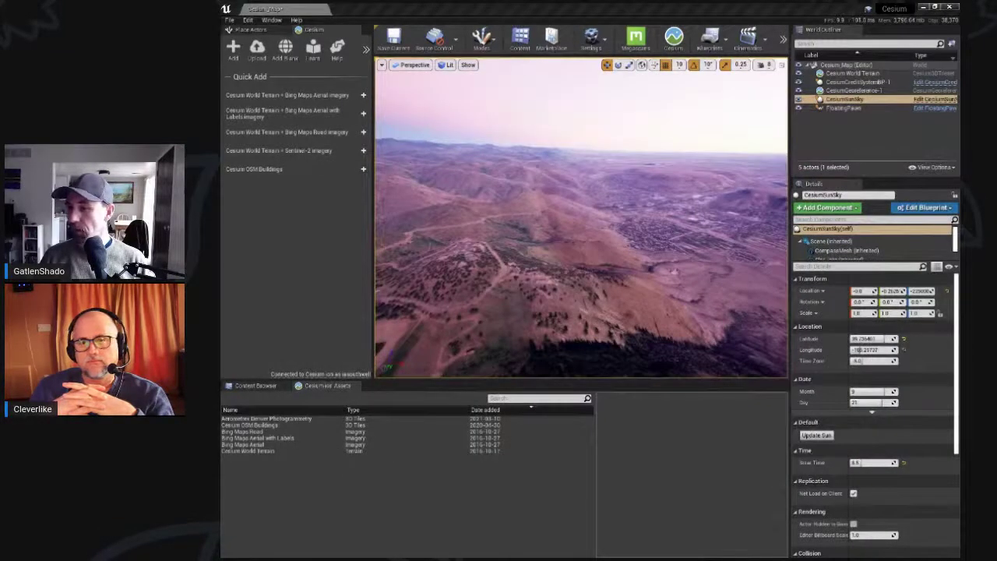
Step: Review the description of Cesium OSM Buildings in the ion assets and add the tileset to the level
{"action": "left_click", "coordinate": [270, 426]}
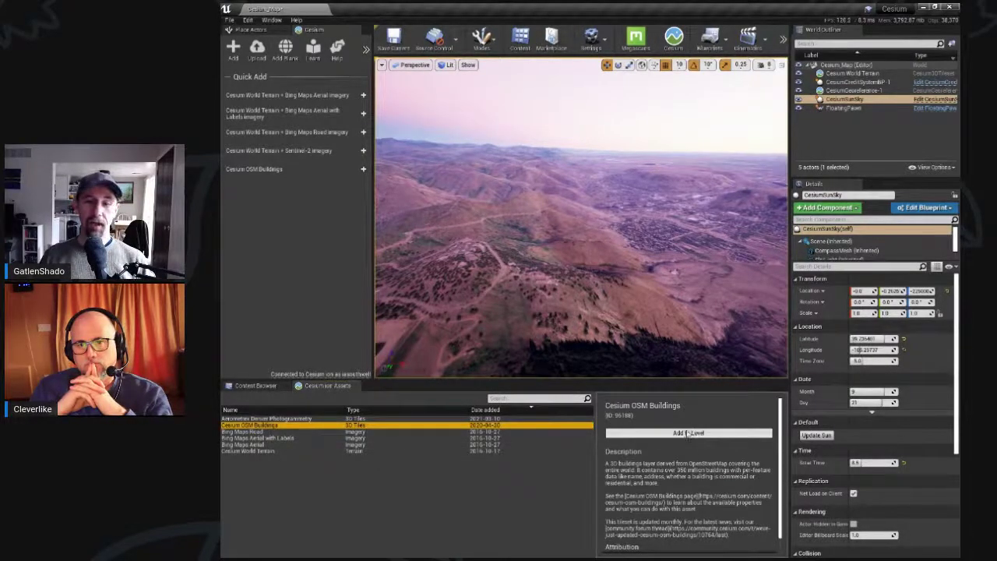
{"action": "scroll", "coordinate": [690, 448], "scroll_direction": "down", "scroll_amount": 1}
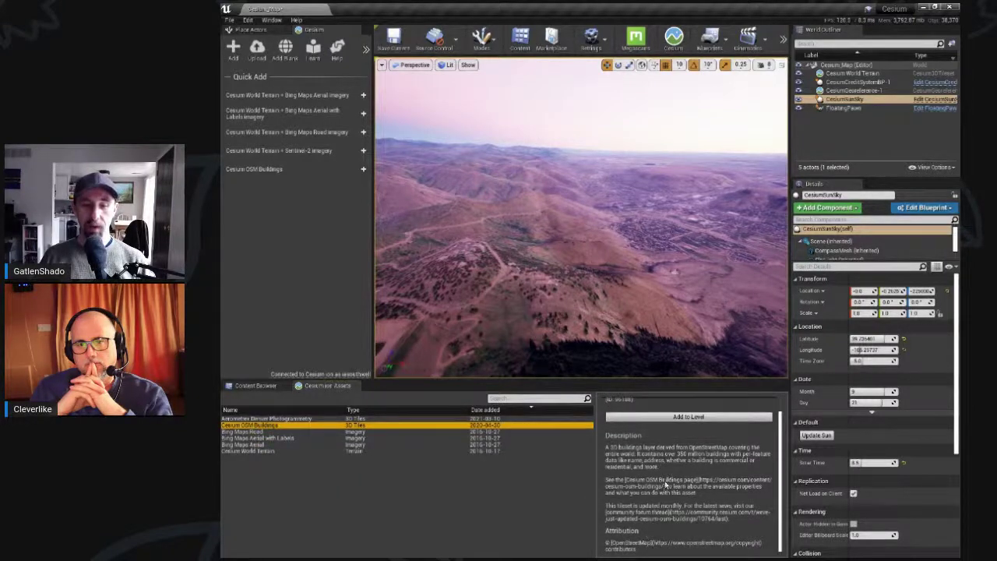
{"action": "scroll", "coordinate": [667, 473], "scroll_direction": "up", "scroll_amount": 1}
{"action": "left_click", "coordinate": [689, 433]}
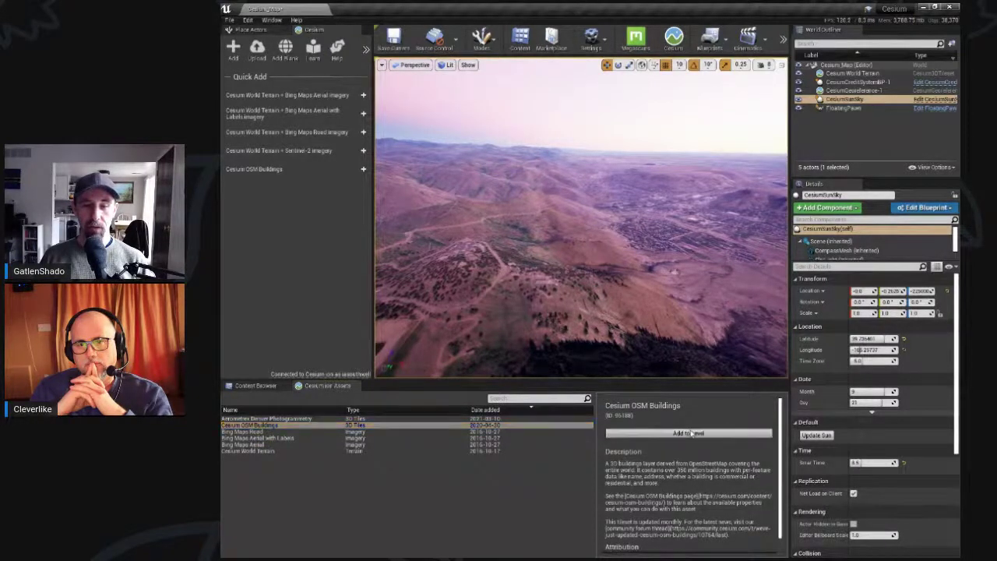
{"action": "key", "text": "w"}
{"action": "right_click_drag", "start_coordinate": [577, 260], "coordinate": [526, 287]}
{"action": "key", "text": "w"}
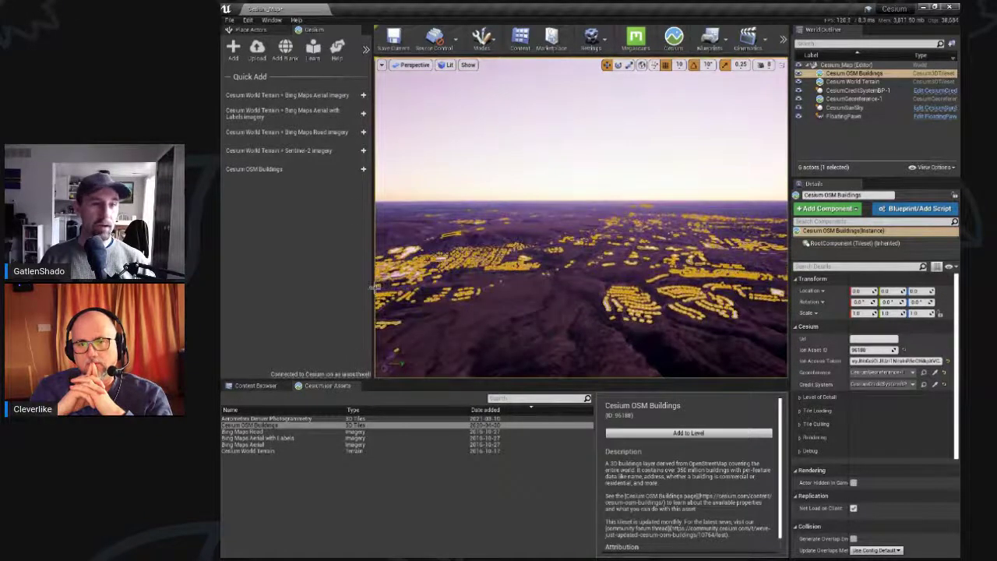
Step: Narrow the Cesium area, try a Solar Time of 9 on CesiumSunSky, and set it to 11
{"action": "left_click_drag", "start_coordinate": [366, 292], "coordinate": [319, 292]}
{"action": "left_click", "coordinate": [845, 108]}
{"action": "left_click", "coordinate": [860, 463]}
{"action": "type", "text": "9"}
{"action": "key", "text": "Return"}
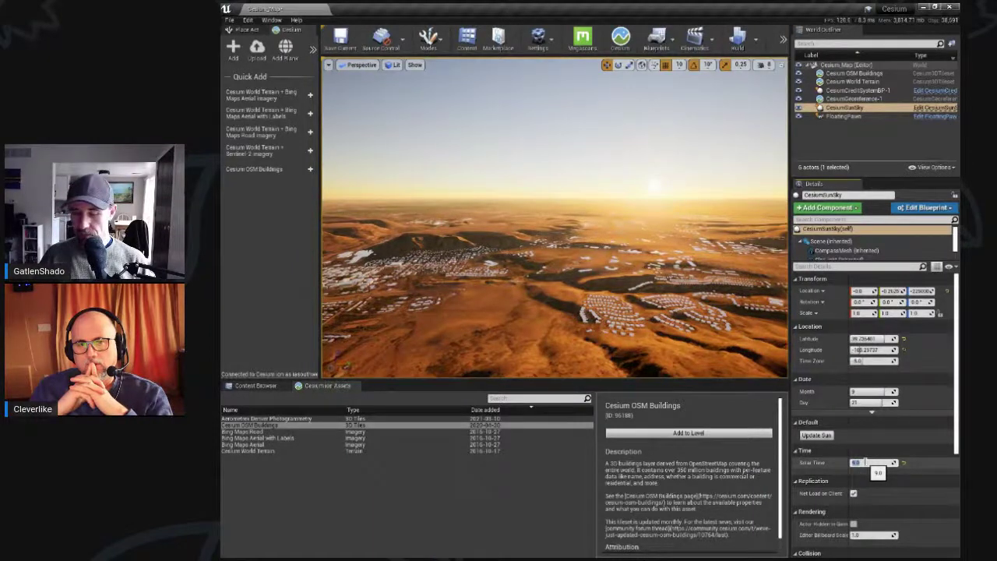
{"action": "type", "text": "11"}
{"action": "key", "text": "Return"}
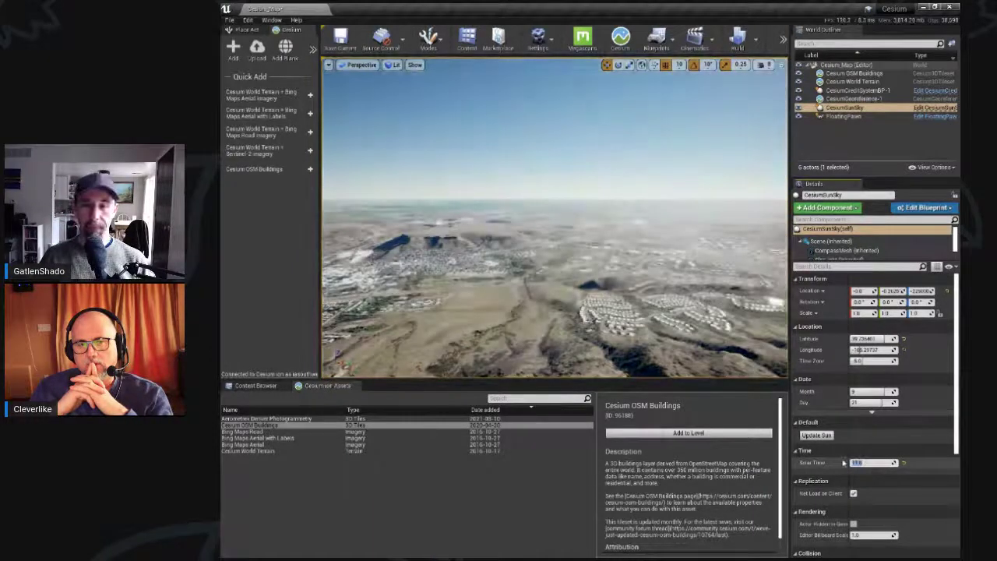
Step: Narrow the Details area and inspect the OSM buildings in the town from above and at rooftop height
{"action": "right_click_drag", "start_coordinate": [628, 244], "coordinate": [593, 265]}
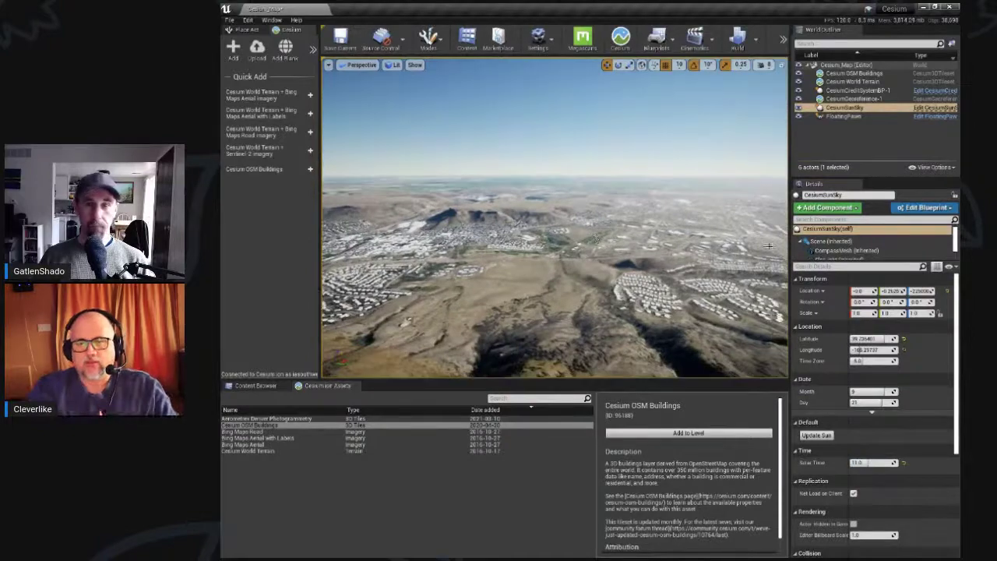
{"action": "left_click_drag", "start_coordinate": [791, 274], "coordinate": [863, 278]}
{"action": "key", "text": "w"}
{"action": "right_click_drag", "start_coordinate": [725, 296], "coordinate": [508, 258]}
{"action": "key", "text": "w"}
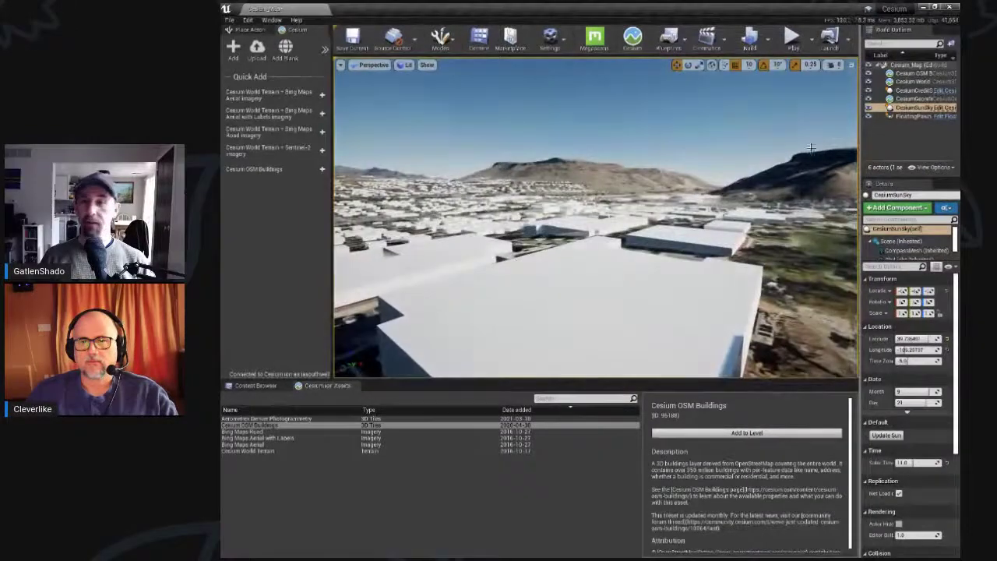
{"action": "left_click_drag", "start_coordinate": [859, 159], "coordinate": [840, 160]}
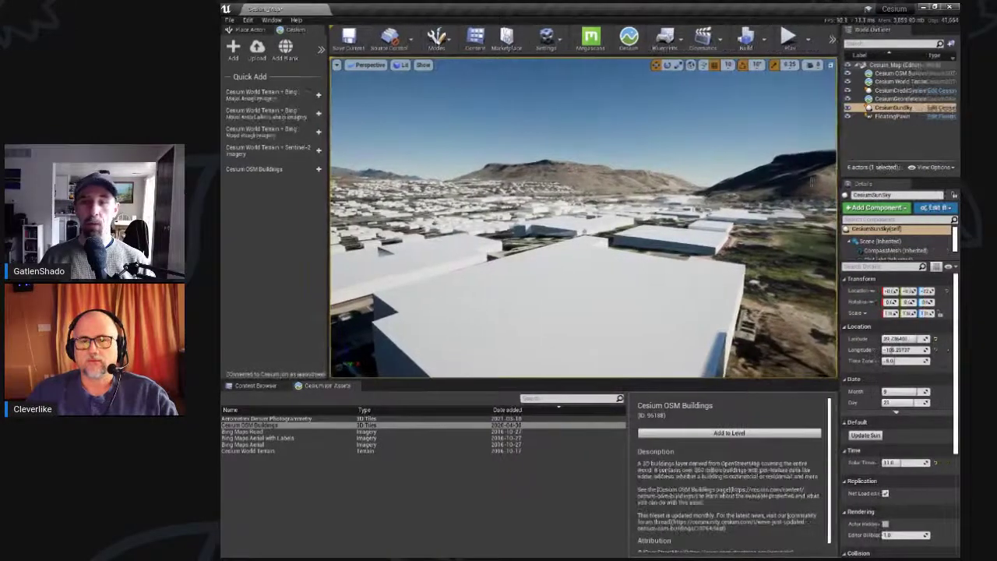
{"action": "key", "text": "s"}
{"action": "right_click_drag", "start_coordinate": [651, 233], "coordinate": [601, 267]}
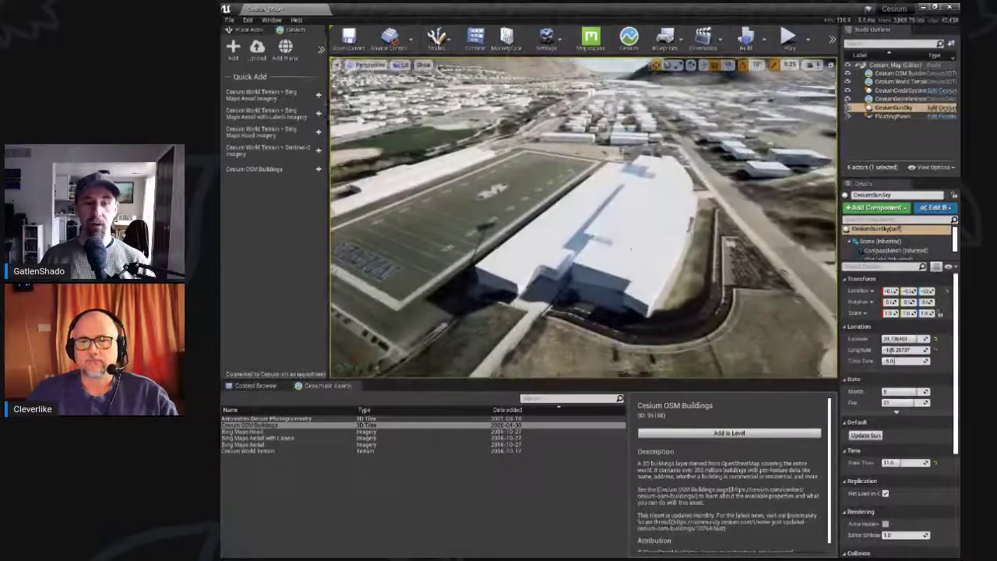
Step: Select the Cesium OSM Buildings tileset, lower the camera speed to 4, and inspect the large industrial building by the hillside
{"action": "left_click", "coordinate": [626, 227]}
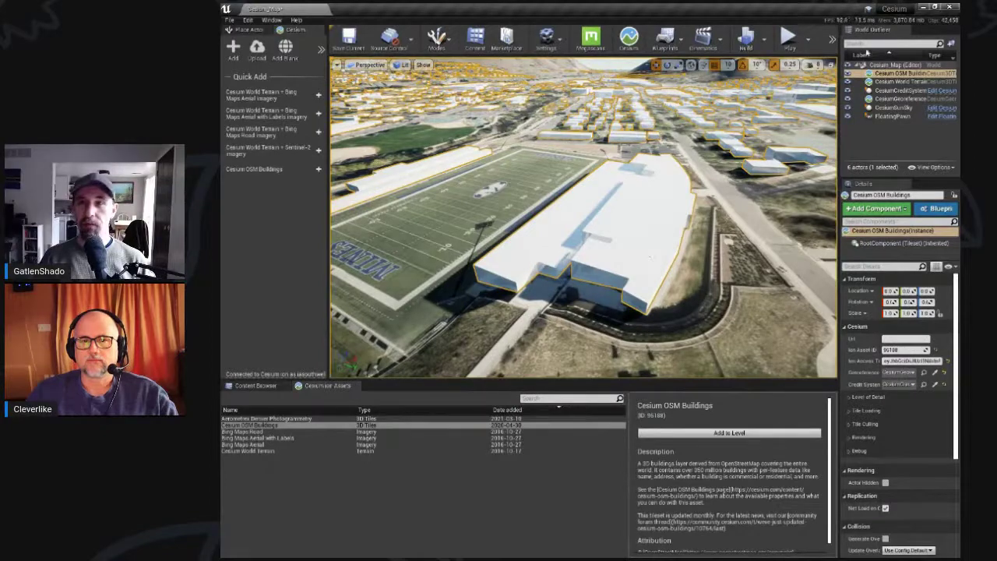
{"action": "left_click", "coordinate": [811, 65]}
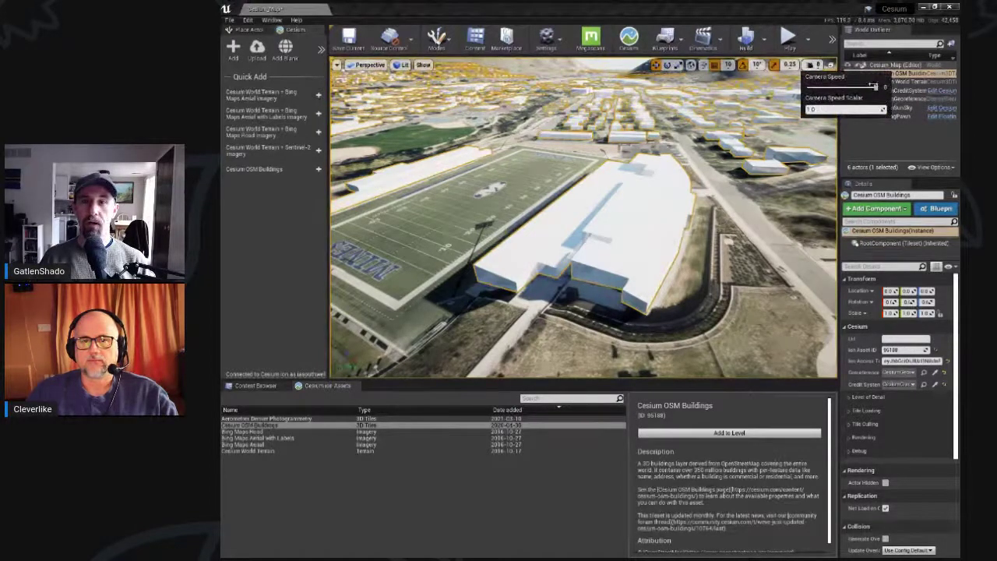
{"action": "mouse_move", "coordinate": [653, 213]}
{"action": "right_mouse_down"}
{"action": "mouse_move", "coordinate": [680, 195]}
{"action": "mouse_move", "coordinate": [681, 140]}
{"action": "mouse_move", "coordinate": [674, 230]}
{"action": "mouse_move", "coordinate": [651, 232]}
{"action": "right_mouse_up"}
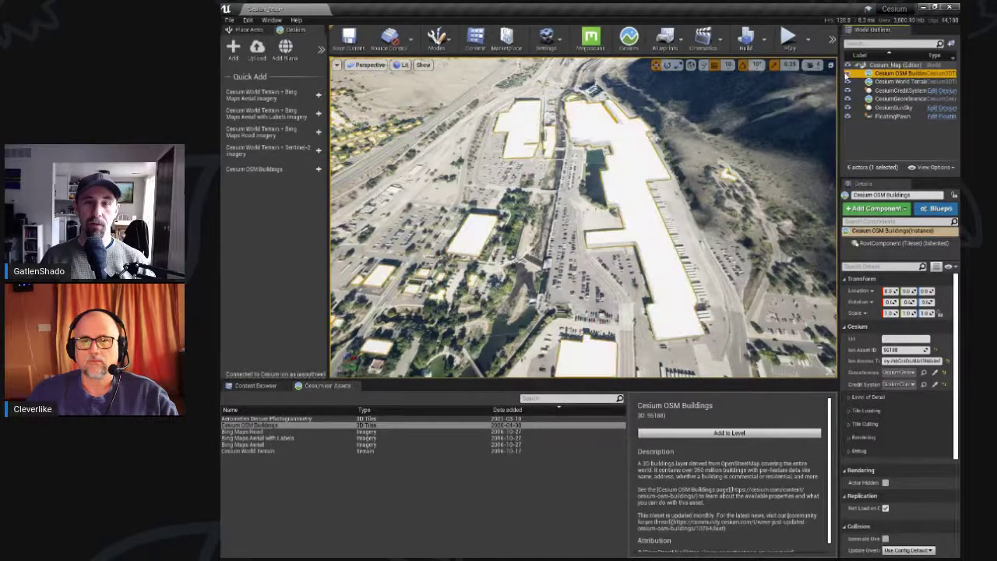
{"action": "right_click_drag", "start_coordinate": [584, 249], "coordinate": [516, 394]}
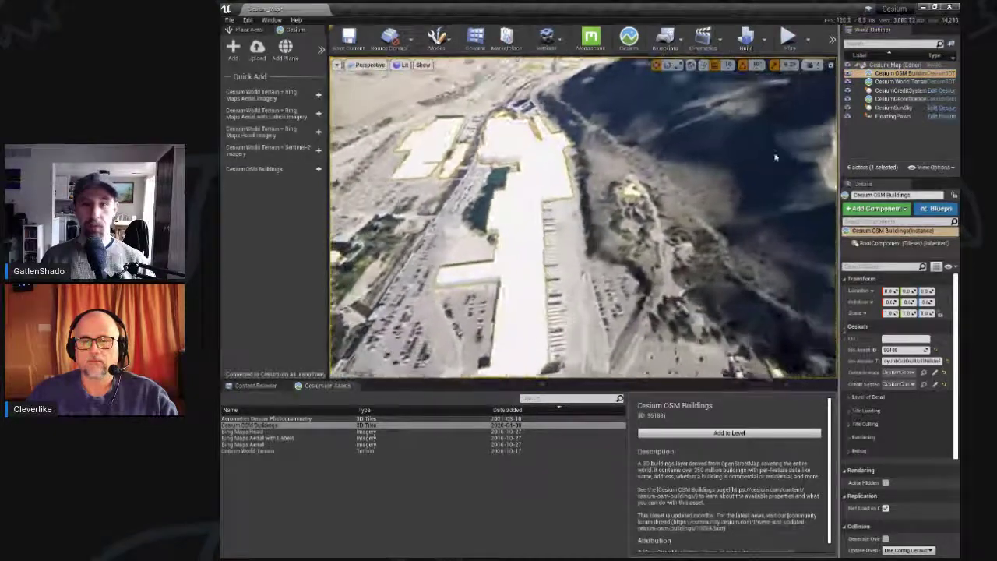
{"action": "mouse_move", "coordinate": [761, 158]}
{"action": "right_mouse_down"}
{"action": "mouse_move", "coordinate": [768, 148]}
{"action": "mouse_move", "coordinate": [776, 159]}
{"action": "right_mouse_up"}
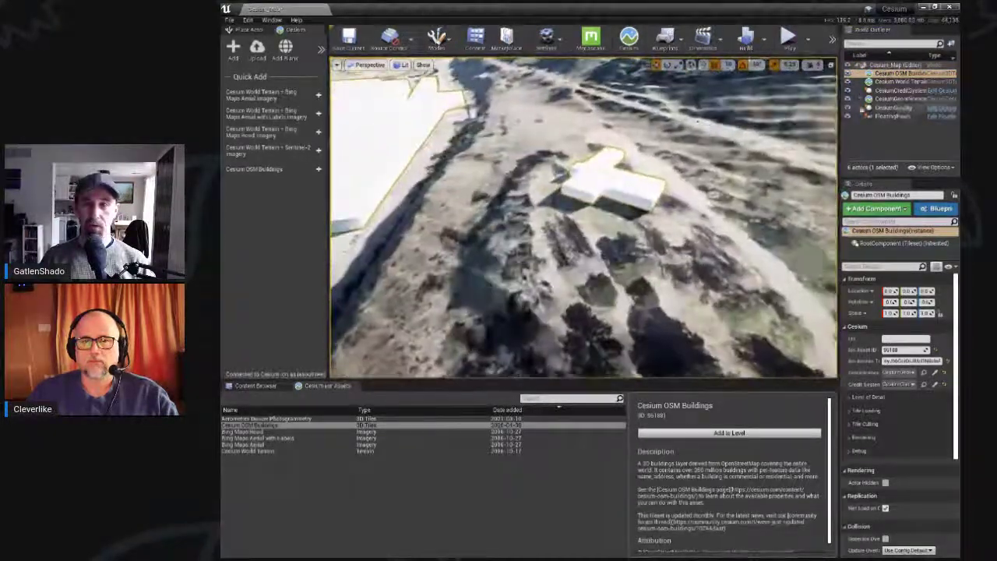
Step: Toggle the visibility of the Cesium OSM Buildings tileset and compare the buildings with the imagery around the mesa
{"action": "left_click", "coordinate": [848, 74]}
{"action": "right_click_drag", "start_coordinate": [764, 156], "coordinate": [728, 162]}
{"action": "right_click_drag", "start_coordinate": [546, 183], "coordinate": [544, 84]}
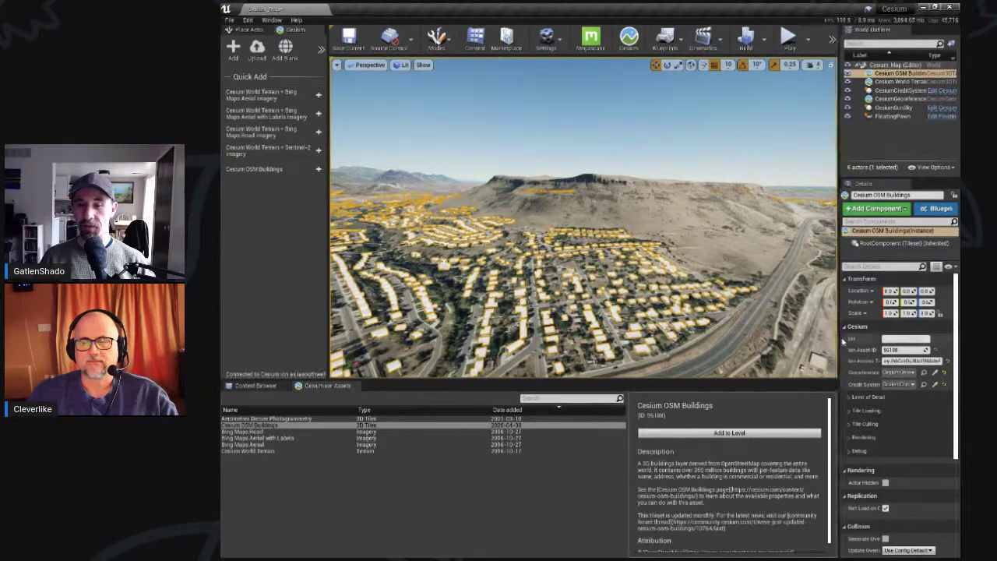
{"action": "right_click_drag", "start_coordinate": [690, 304], "coordinate": [703, 123]}
Step: Raise the camera speed to 7 and fly to the downtown high-rise district to inspect its OSM buildings
{"action": "left_click", "coordinate": [816, 65]}
{"action": "left_click", "coordinate": [814, 65]}
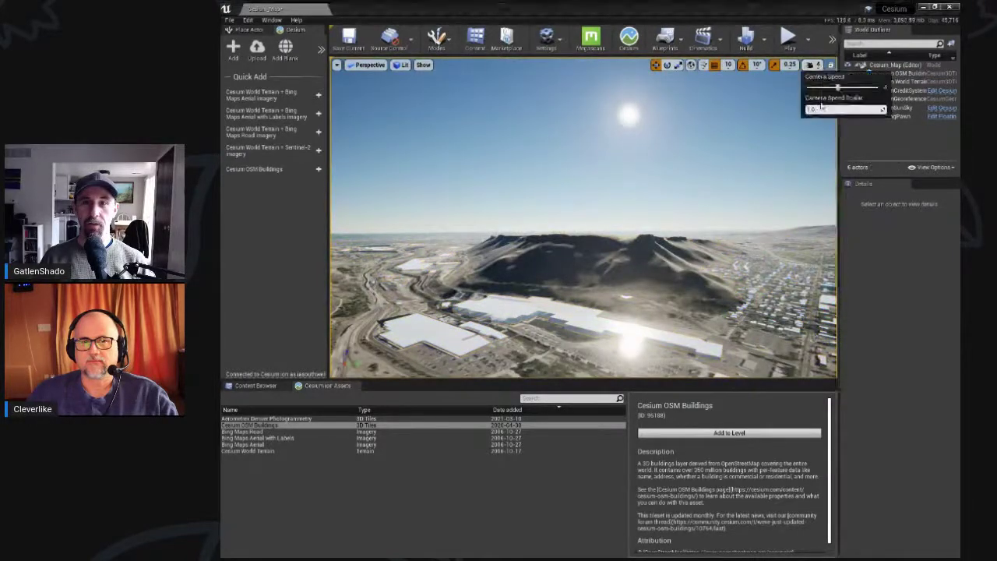
{"action": "right_click_drag", "start_coordinate": [746, 166], "coordinate": [721, 177]}
{"action": "key", "text": "w"}
{"action": "key", "text": "w"}
{"action": "key", "text": "w"}
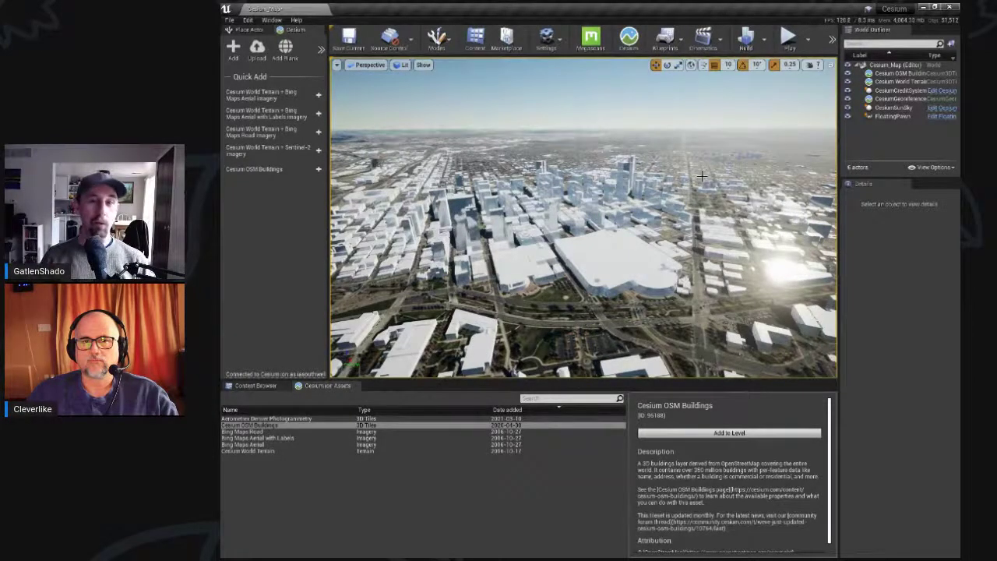
Step: Fly down from the downtown high-rises and examine the park and its curved amphitheater from above
{"action": "right_click_drag", "start_coordinate": [676, 215], "coordinate": [721, 215]}
{"action": "right_click_drag", "start_coordinate": [588, 220], "coordinate": [588, 250]}
{"action": "right_click_drag", "start_coordinate": [555, 285], "coordinate": [539, 288]}
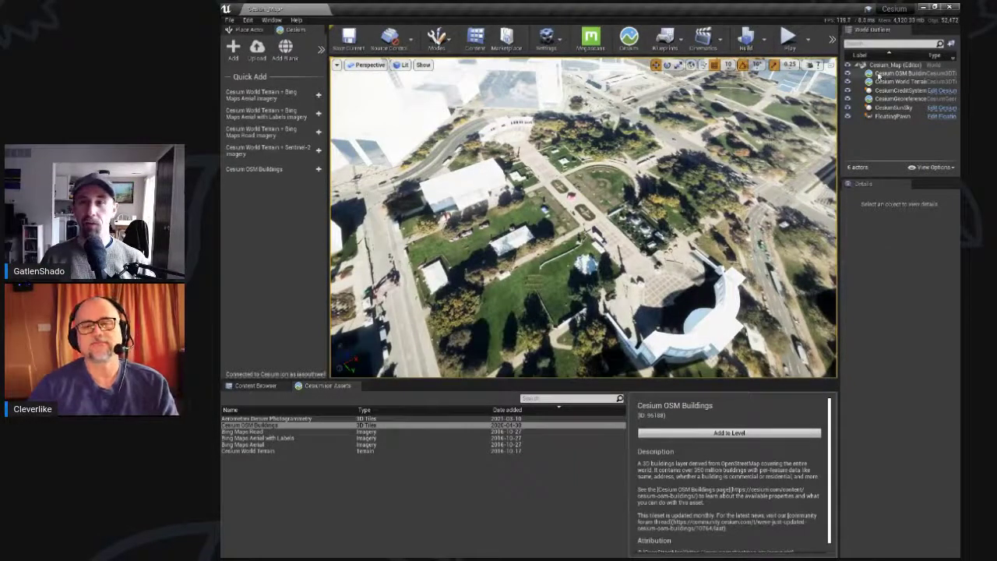
Step: Lower the camera speed to 3 and inspect the OSM buildings around the downtown park and amphitheater
{"action": "left_click", "coordinate": [815, 65]}
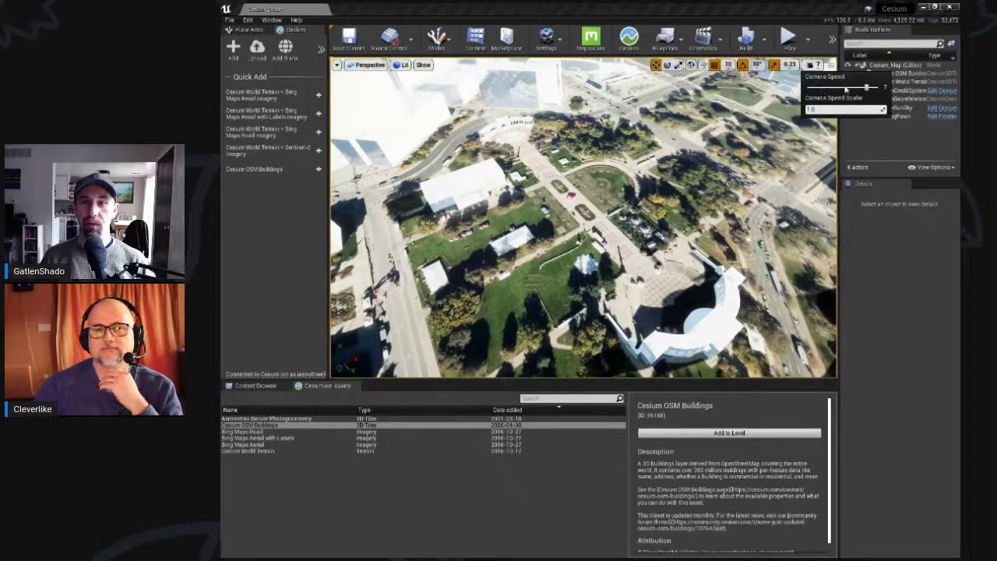
{"action": "right_click_drag", "start_coordinate": [680, 183], "coordinate": [679, 165]}
{"action": "key", "text": "w"}
{"action": "key", "text": "w"}
{"action": "key", "text": "w"}
{"action": "right_click_drag", "start_coordinate": [579, 99], "coordinate": [599, 102]}
{"action": "key", "text": "w"}
{"action": "left_click_drag", "start_coordinate": [599, 102], "coordinate": [591, 94]}
{"action": "key", "text": "s"}
{"action": "right_click_drag", "start_coordinate": [591, 94], "coordinate": [226, 166]}
{"action": "key", "text": "w"}
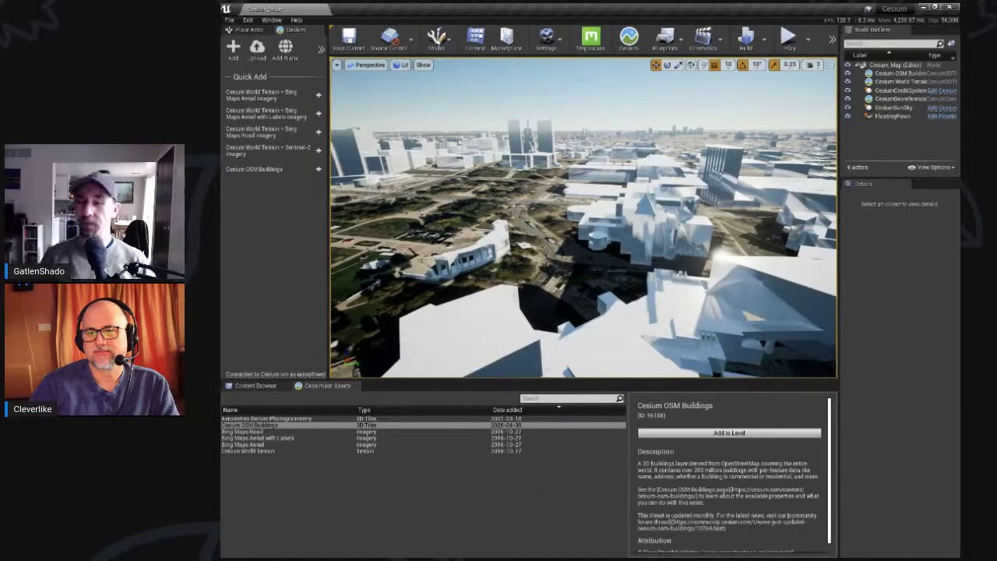
{"action": "right_click_drag", "start_coordinate": [604, 242], "coordinate": [543, 242]}
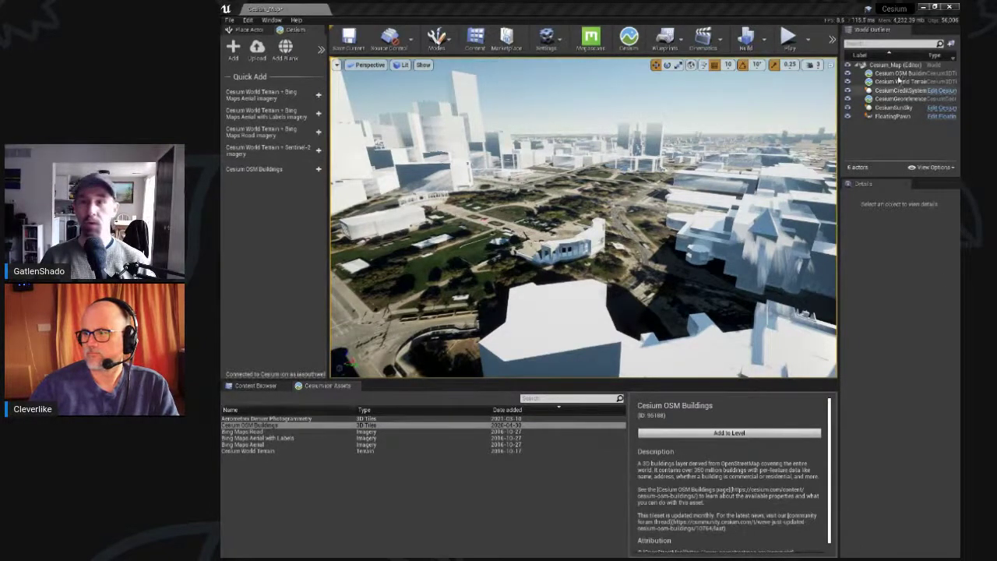
Step: Hide the Cesium OSM Buildings tileset and add the Aerometrex Denver Photogrammetry asset to the level
{"action": "left_click", "coordinate": [849, 73]}
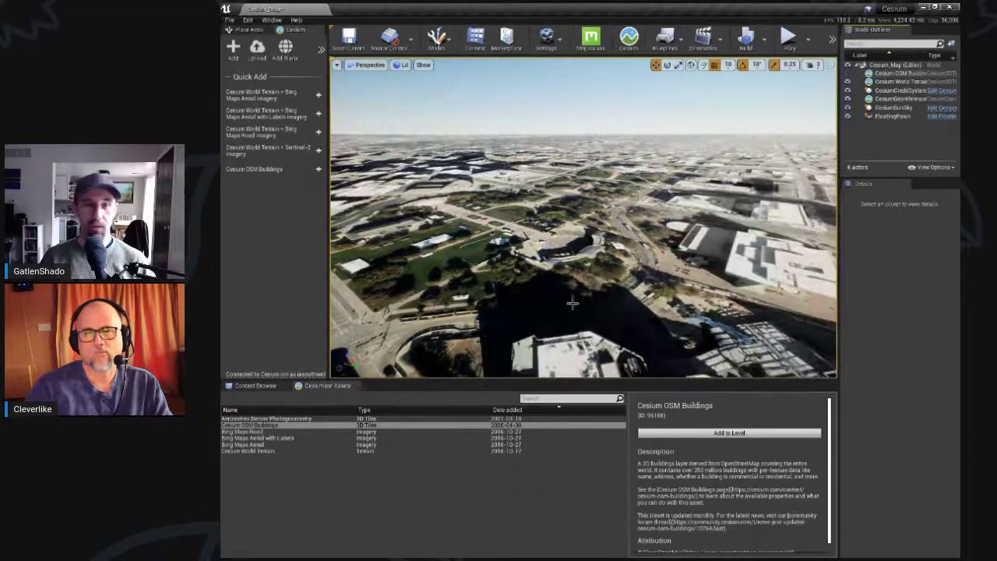
{"action": "left_click", "coordinate": [281, 418]}
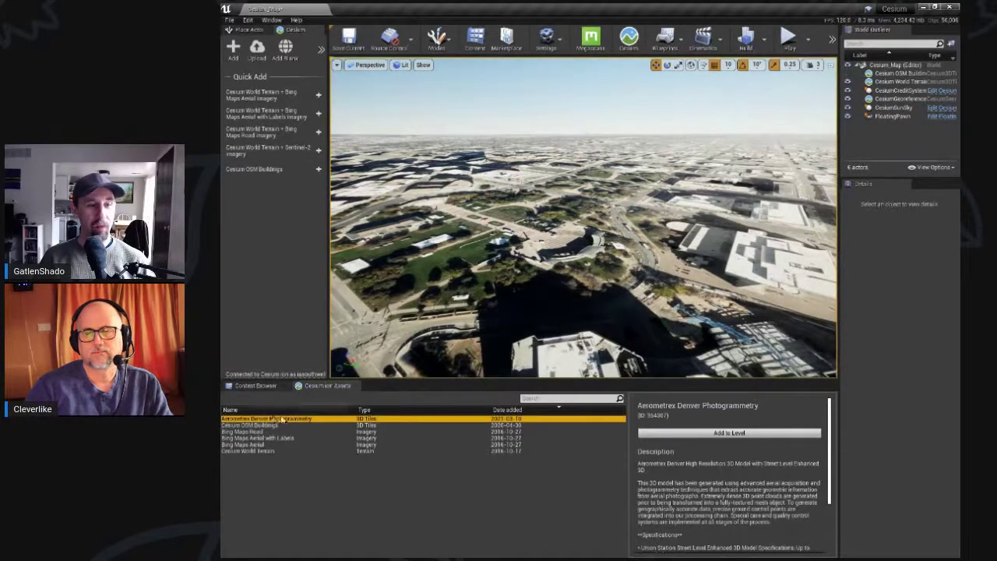
{"action": "left_click", "coordinate": [699, 434]}
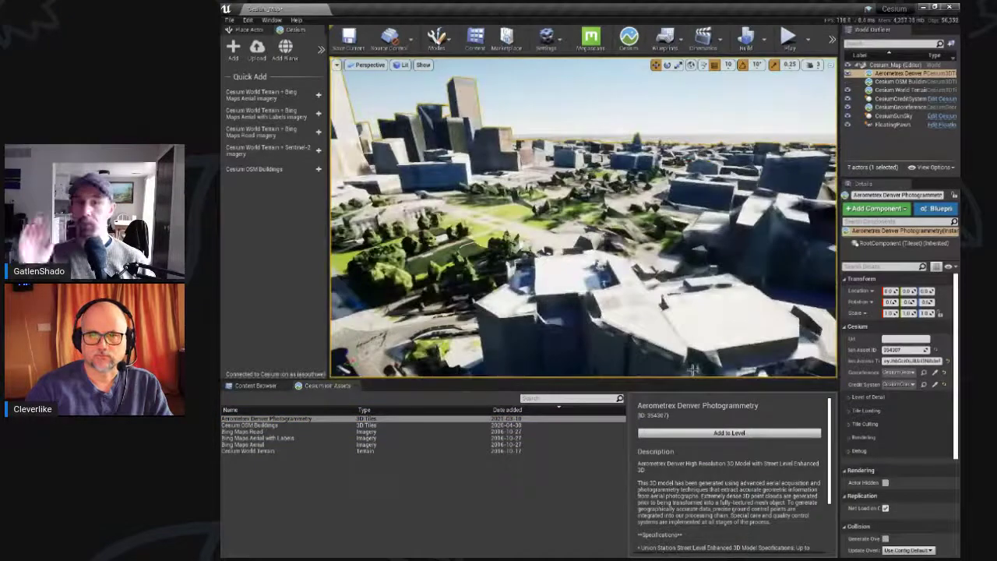
Step: Inspect the photogrammetry of the angular building and the broom sculpture beside it in a full-screen viewport
{"action": "right_click_drag", "start_coordinate": [585, 218], "coordinate": [474, 232]}
{"action": "right_click_drag", "start_coordinate": [221, 231], "coordinate": [369, 249]}
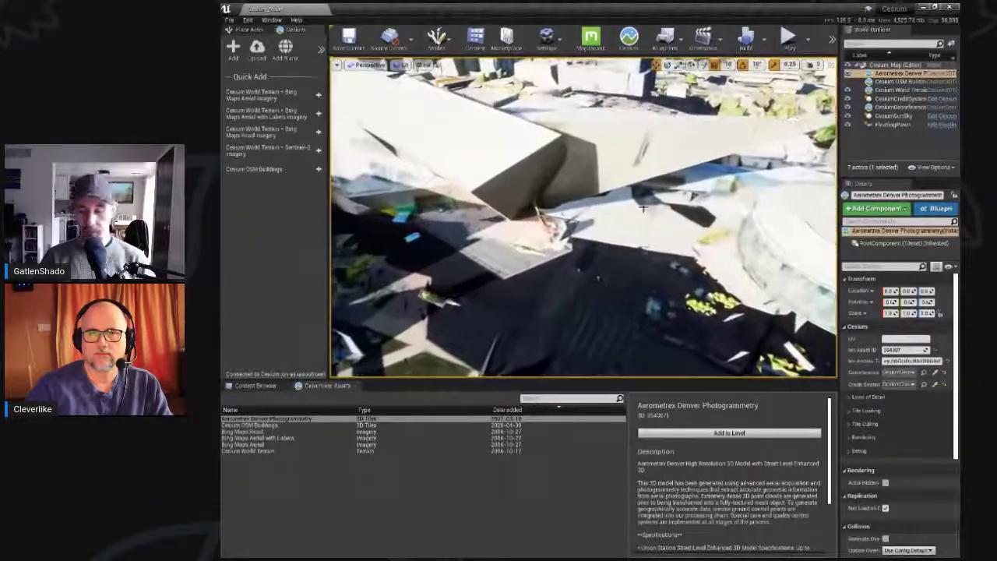
{"action": "key", "text": "F11"}
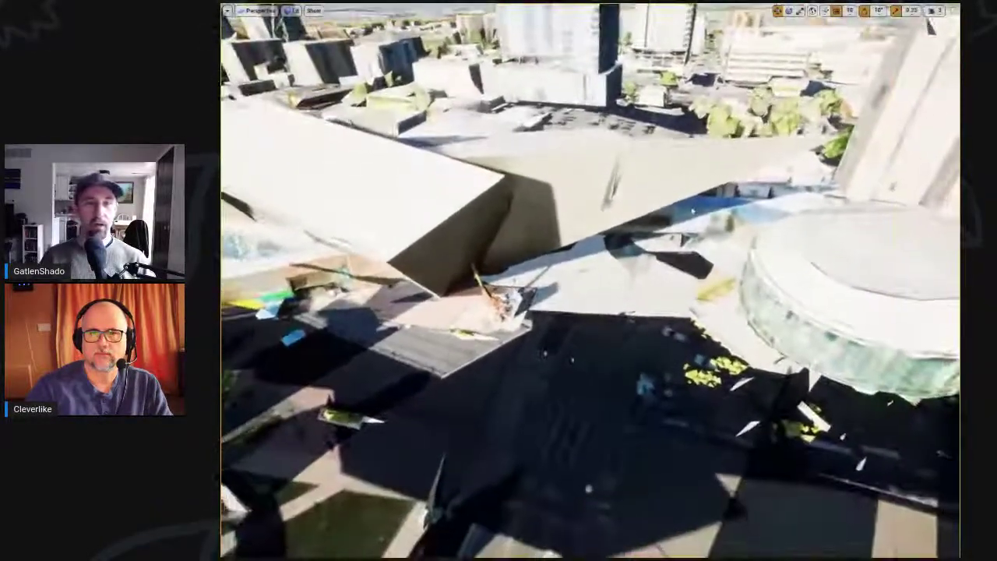
{"action": "mouse_move", "coordinate": [692, 210]}
{"action": "right_mouse_down"}
{"action": "mouse_move", "coordinate": [719, 209]}
{"action": "mouse_move", "coordinate": [715, 198]}
{"action": "right_mouse_up"}
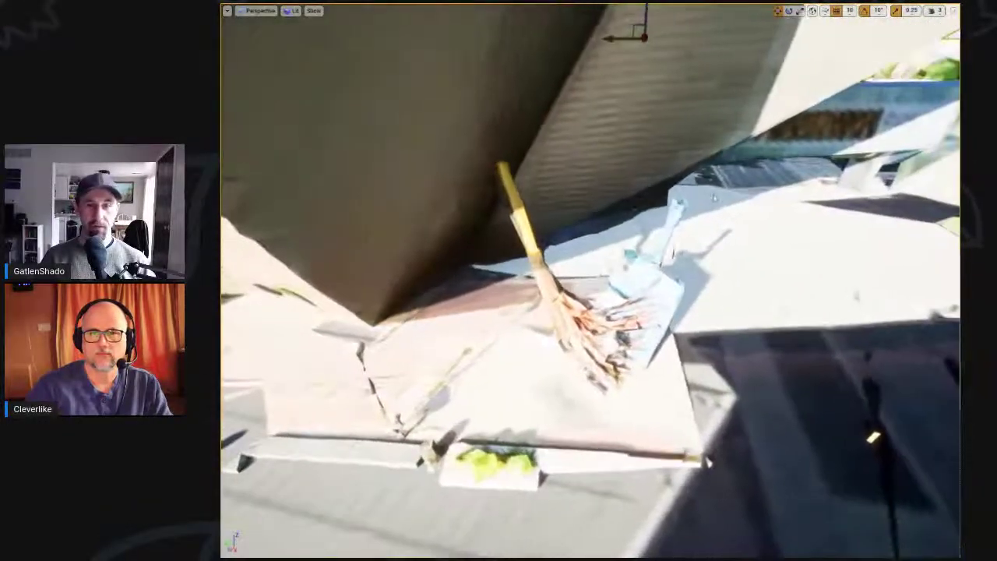
{"action": "key", "text": "s"}
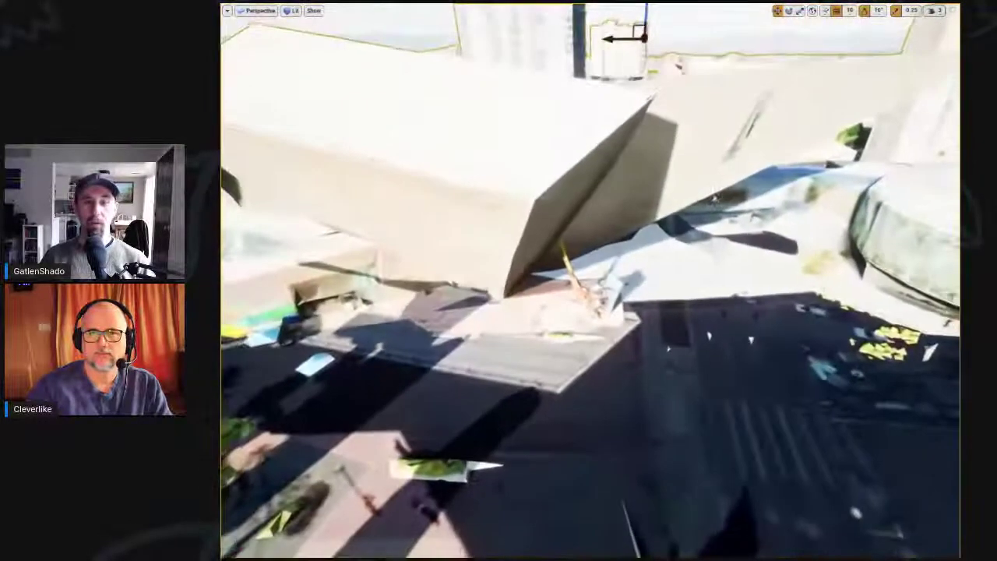
Step: Fly to the lawn beside the road and inspect the two cow sculptures at ground level
{"action": "key", "text": "d"}
{"action": "right_click_drag", "start_coordinate": [713, 198], "coordinate": [736, 235]}
{"action": "right_click_drag", "start_coordinate": [640, 524], "coordinate": [641, 526]}
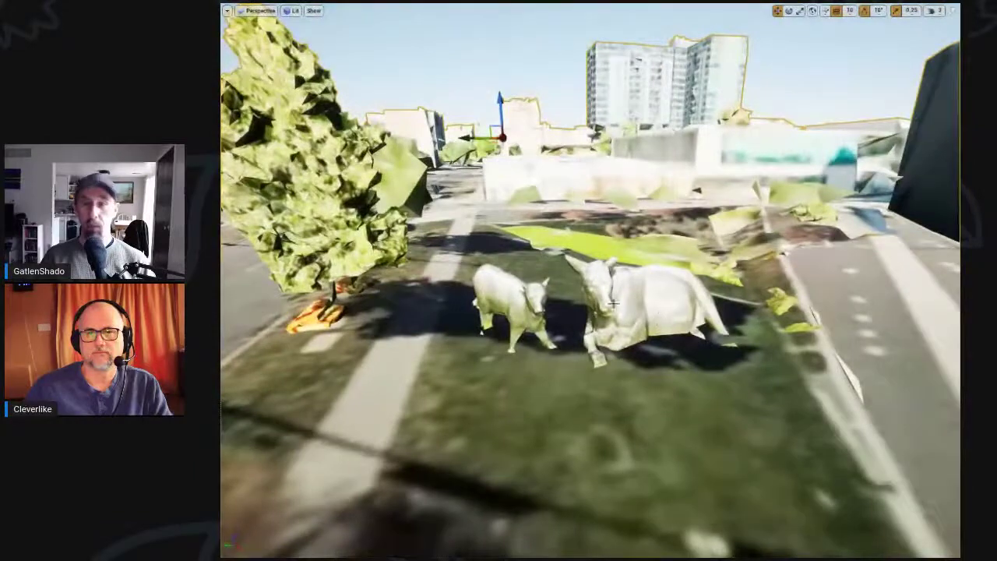
Step: Restore the full editor layout, select the Aerometrex Denver Photogrammetry tileset, and widen the Details area
{"action": "key", "text": "F11"}
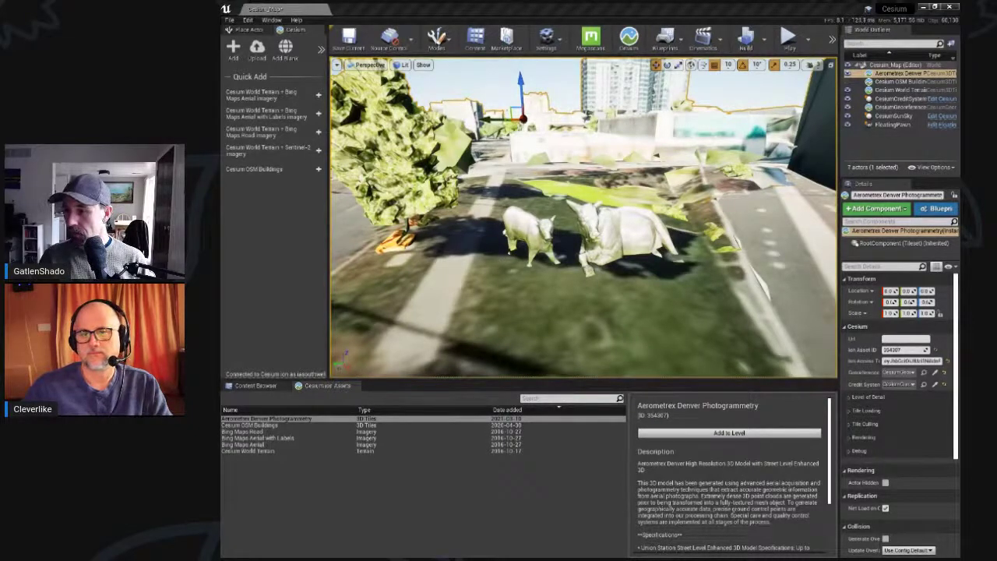
{"action": "left_click", "coordinate": [902, 73]}
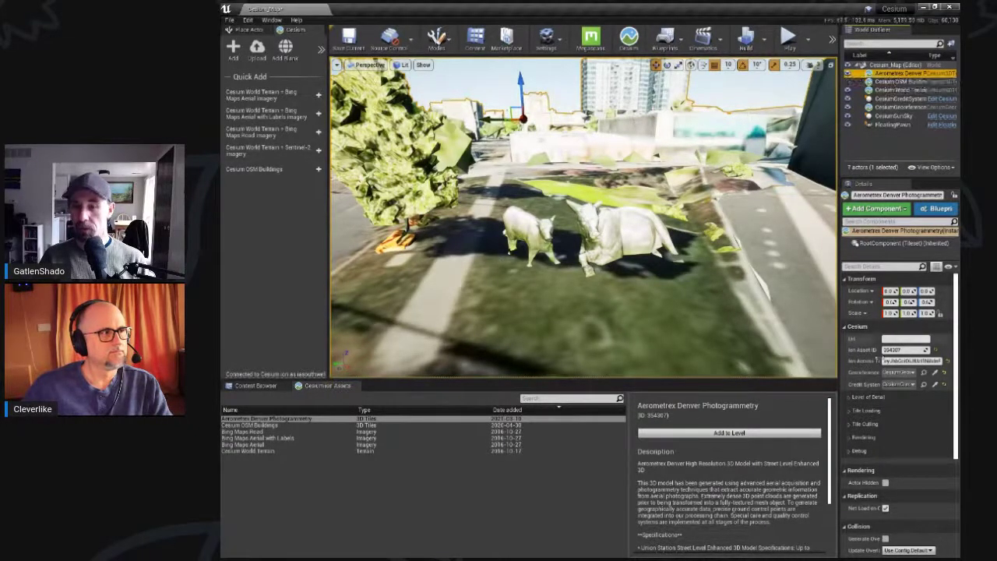
{"action": "left_click_drag", "start_coordinate": [841, 343], "coordinate": [776, 359]}
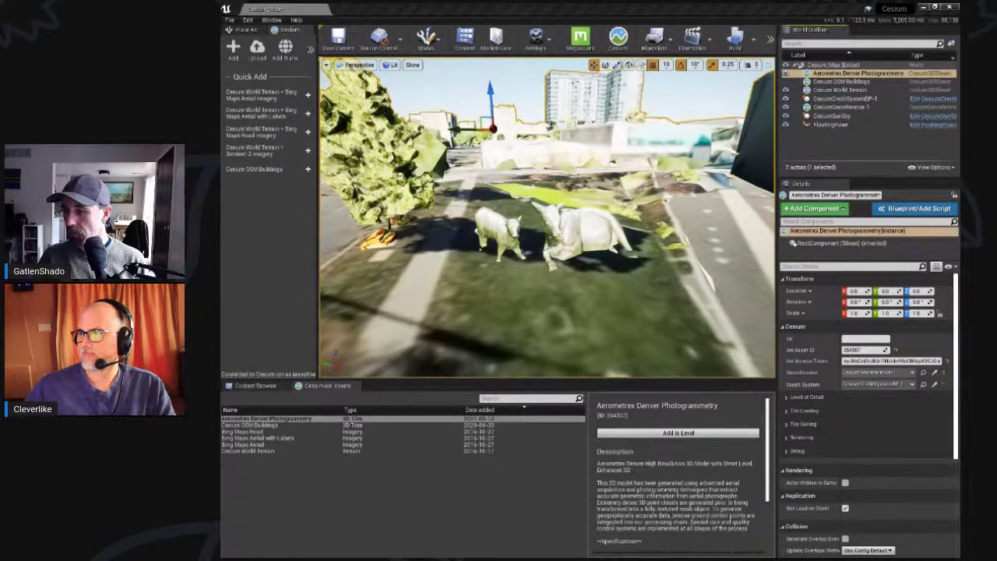
Step: Rise above the rooftops and view the photogrammetry of the park and downtown skyline
{"action": "mouse_move", "coordinate": [540, 179]}
{"action": "right_mouse_down"}
{"action": "mouse_move", "coordinate": [575, 165]}
{"action": "mouse_move", "coordinate": [545, 180]}
{"action": "mouse_move", "coordinate": [530, 167]}
{"action": "right_mouse_up"}
{"action": "key", "text": "e"}
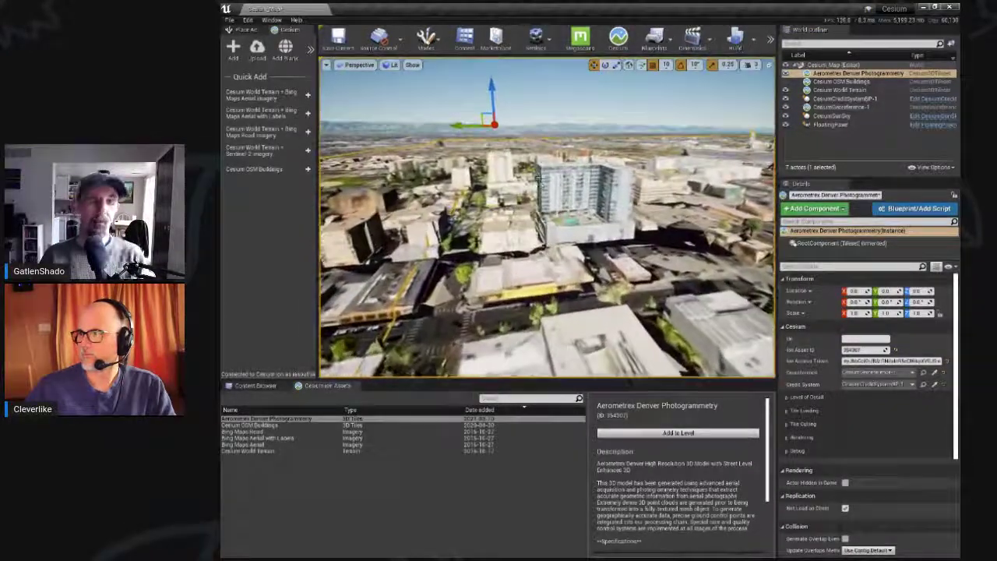
{"action": "right_click_drag", "start_coordinate": [530, 167], "coordinate": [474, 151]}
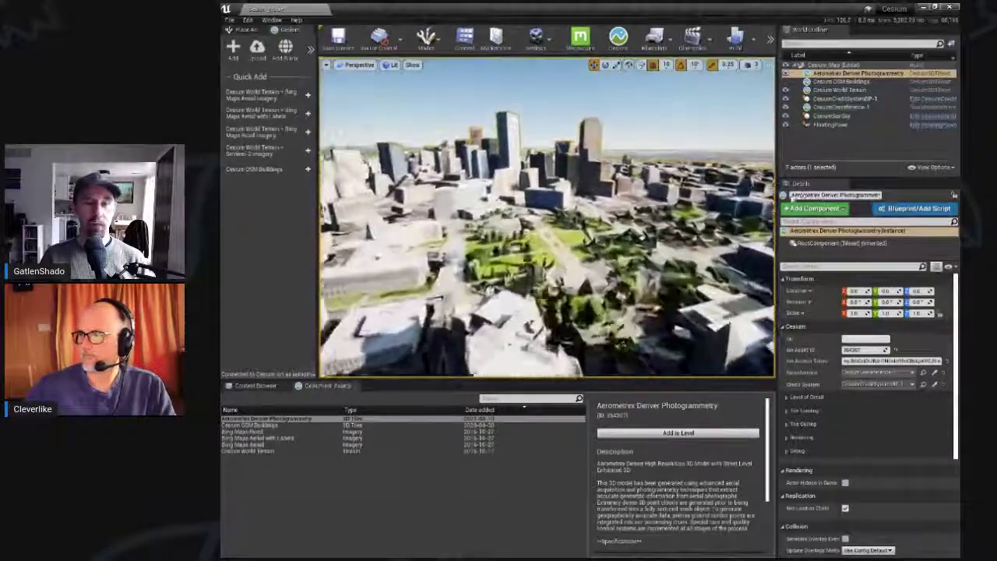
Step: Raise the camera speed to 5 and fly between the downtown towers to the blue bear sculpture at street level
{"action": "left_click", "coordinate": [747, 64]}
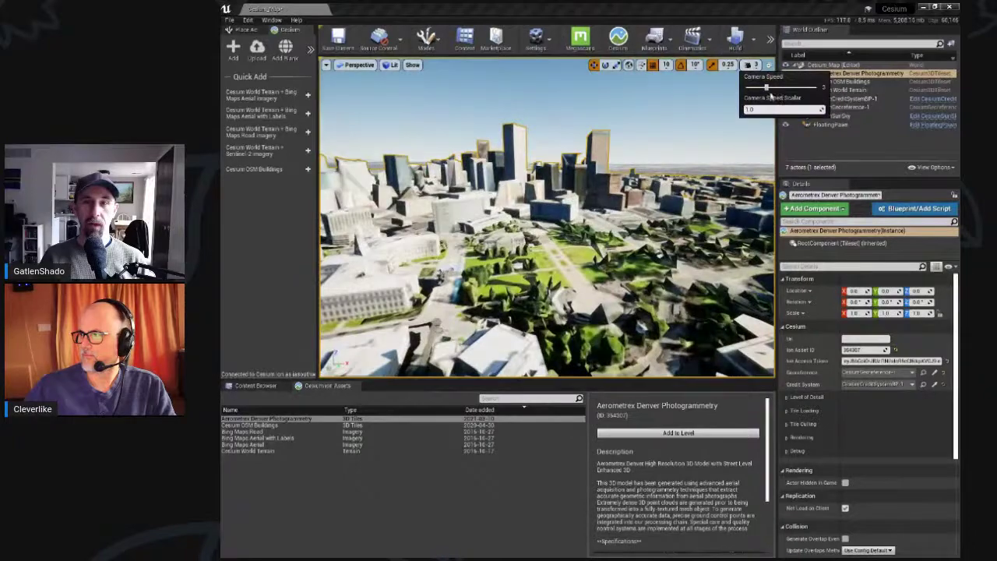
{"action": "right_click_drag", "start_coordinate": [653, 152], "coordinate": [639, 154]}
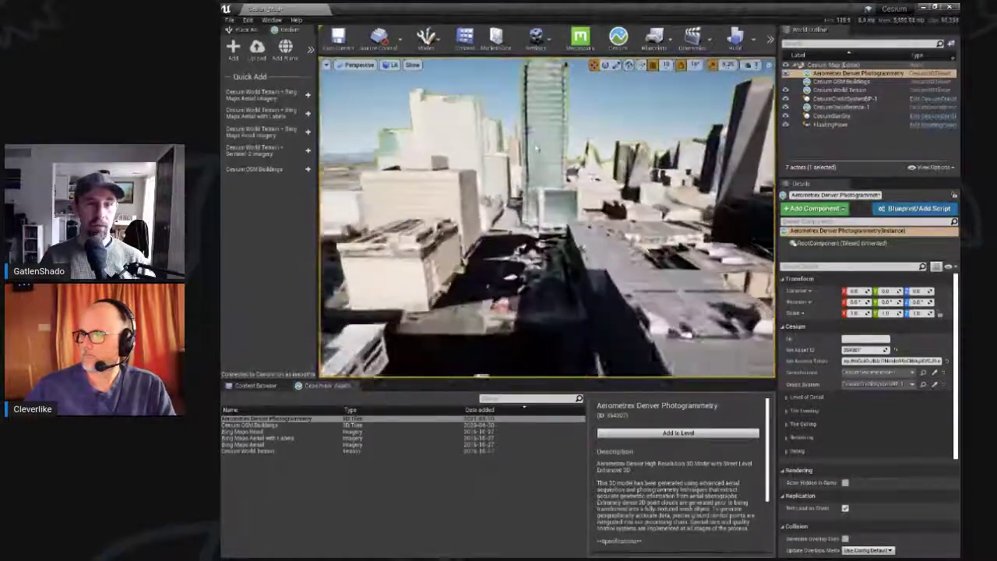
{"action": "mouse_move", "coordinate": [536, 141]}
{"action": "right_mouse_down"}
{"action": "mouse_move", "coordinate": [548, 137]}
{"action": "mouse_move", "coordinate": [523, 146]}
{"action": "right_mouse_up"}
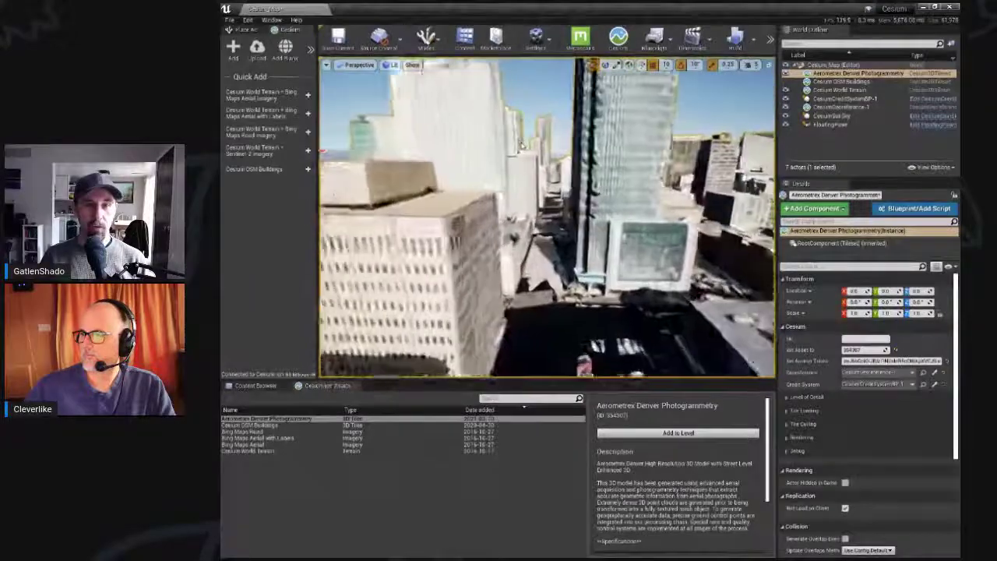
{"action": "right_click_drag", "start_coordinate": [536, 124], "coordinate": [536, 162]}
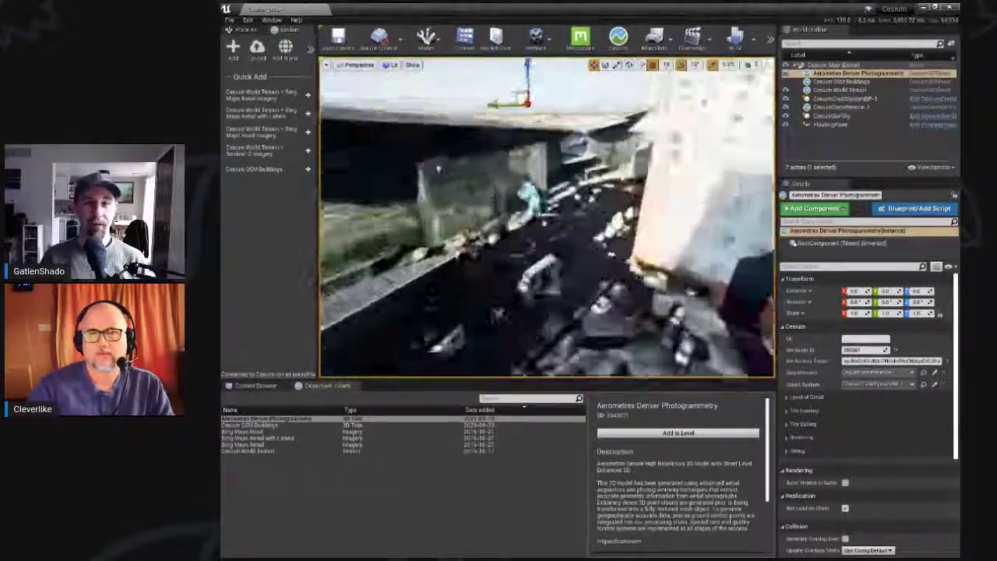
{"action": "right_click_drag", "start_coordinate": [536, 162], "coordinate": [567, 162]}
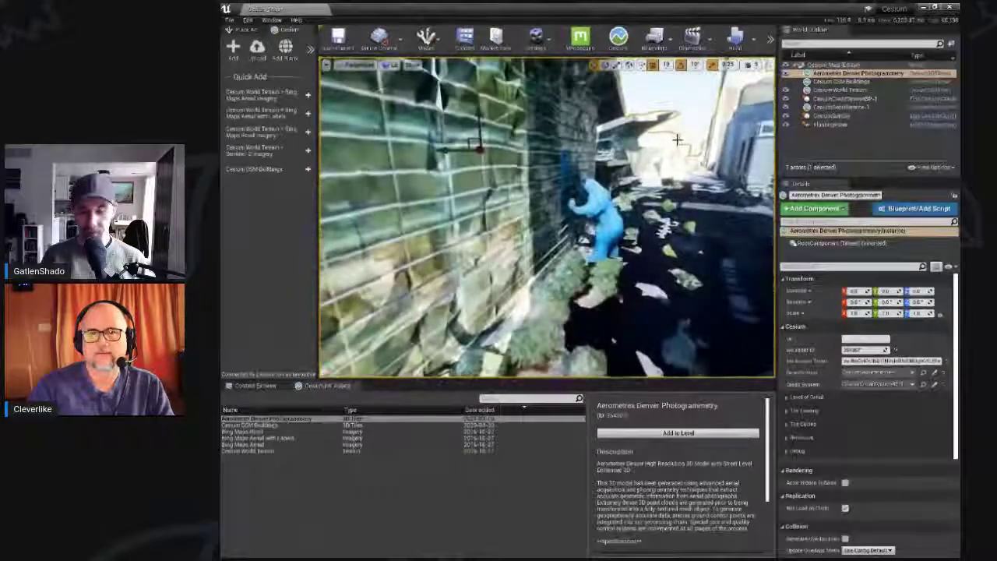
Step: Enlarge the viewport to full screen, lower the camera speed to 3, and move up close to the blue bear sculpture
{"action": "key", "text": "F11"}
{"action": "right_click_drag", "start_coordinate": [679, 249], "coordinate": [685, 269]}
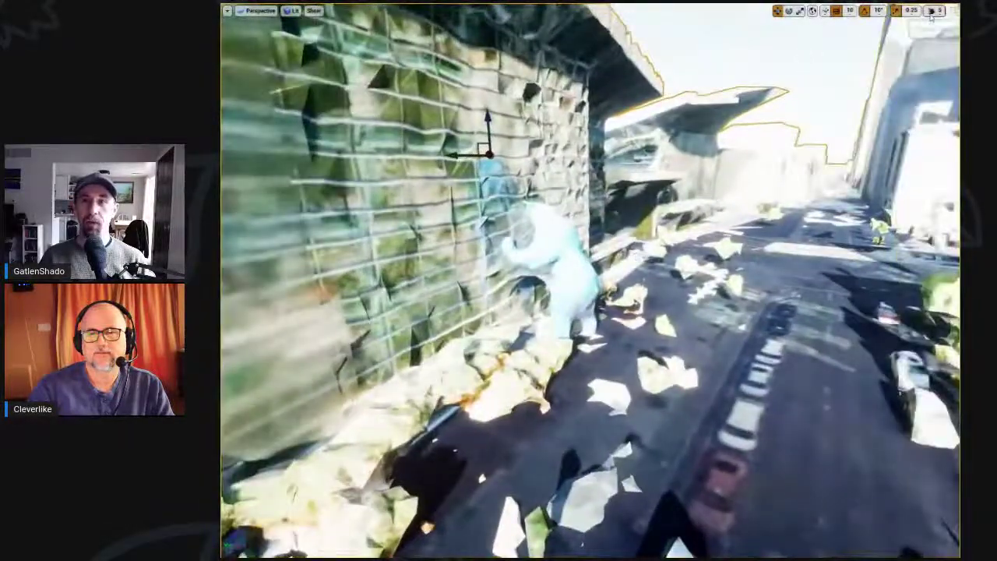
{"action": "left_click", "coordinate": [931, 12]}
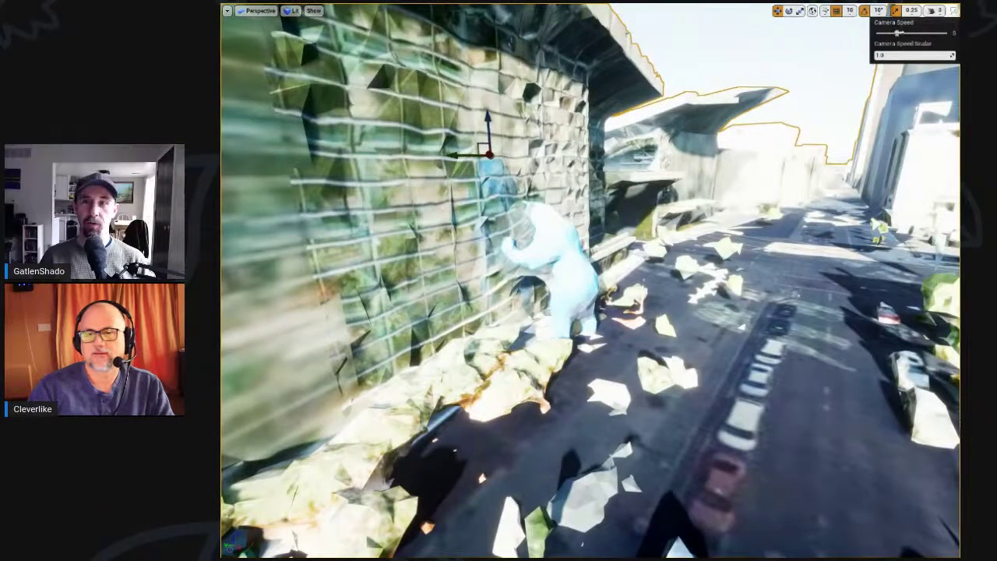
{"action": "key", "text": "w"}
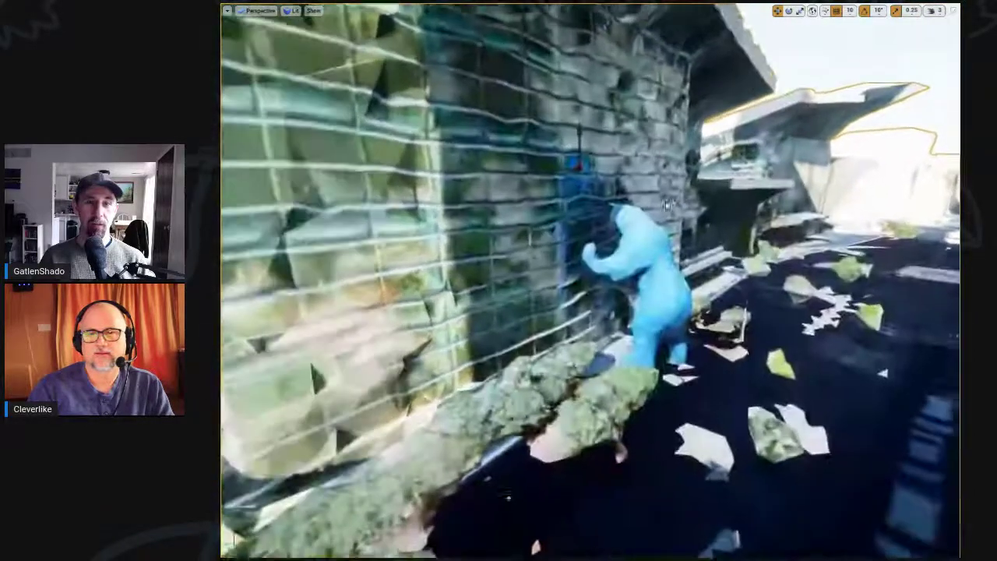
{"action": "key", "text": "w"}
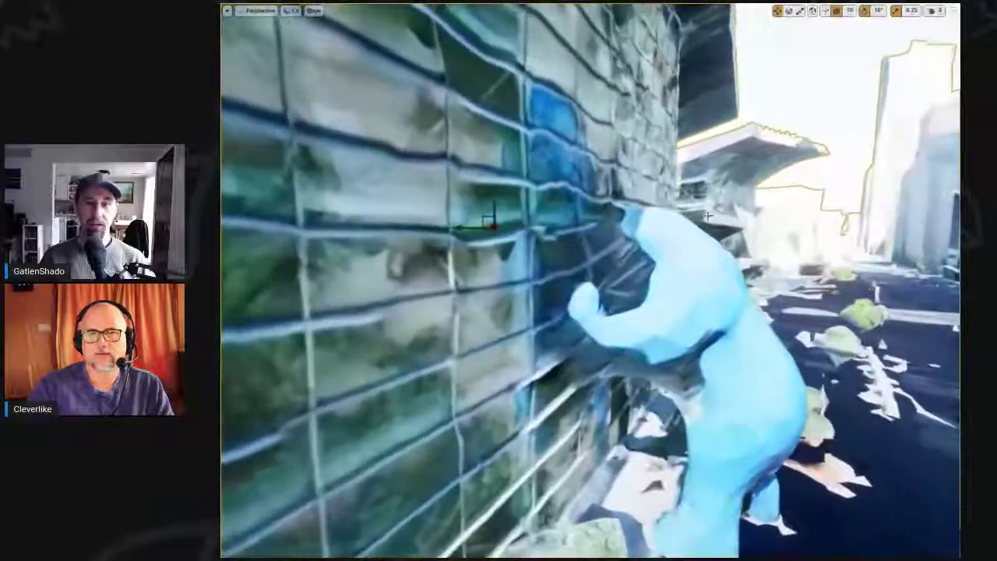
{"action": "key", "text": "w"}
Step: Circle around the blue bear sculpture and view it from the opposite side along the street
{"action": "right_click_drag", "start_coordinate": [704, 241], "coordinate": [413, 306]}
{"action": "key", "text": "a"}
{"action": "key", "text": "a"}
{"action": "key", "text": "d"}
{"action": "key", "text": "s"}
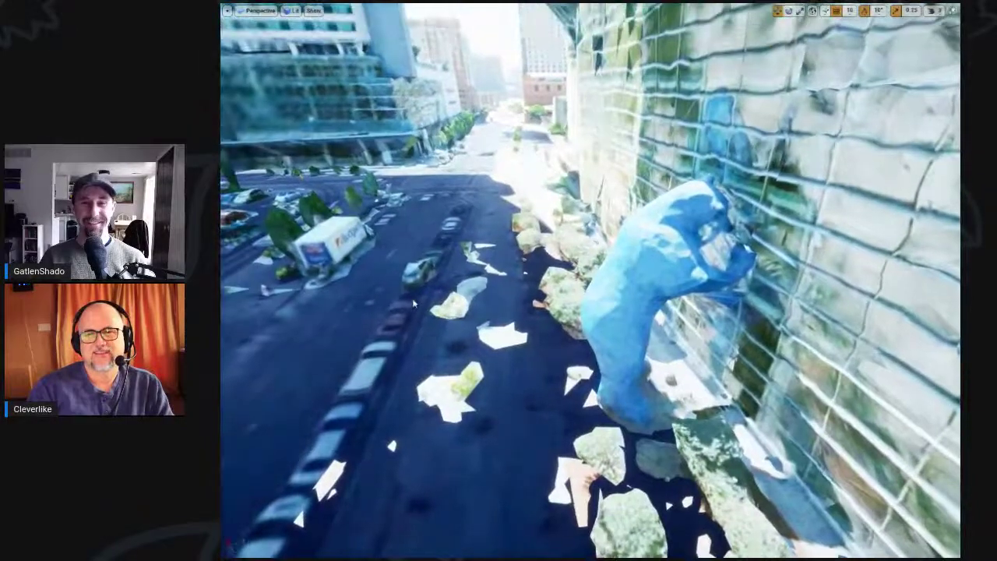
Step: Raise the camera speed and fly over the rooftops to the street facing the curved building with the red billboard
{"action": "right_click_drag", "start_coordinate": [413, 303], "coordinate": [234, 277]}
{"action": "key", "text": "w"}
{"action": "key", "text": "d"}
{"action": "key", "text": "e"}
{"action": "key", "text": "w"}
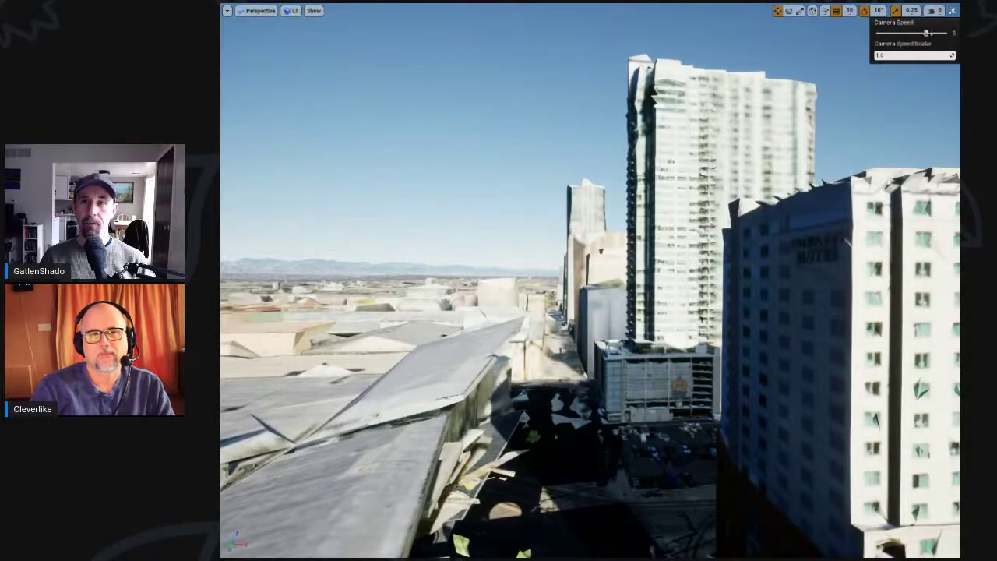
{"action": "right_click_drag", "start_coordinate": [590, 281], "coordinate": [935, 292]}
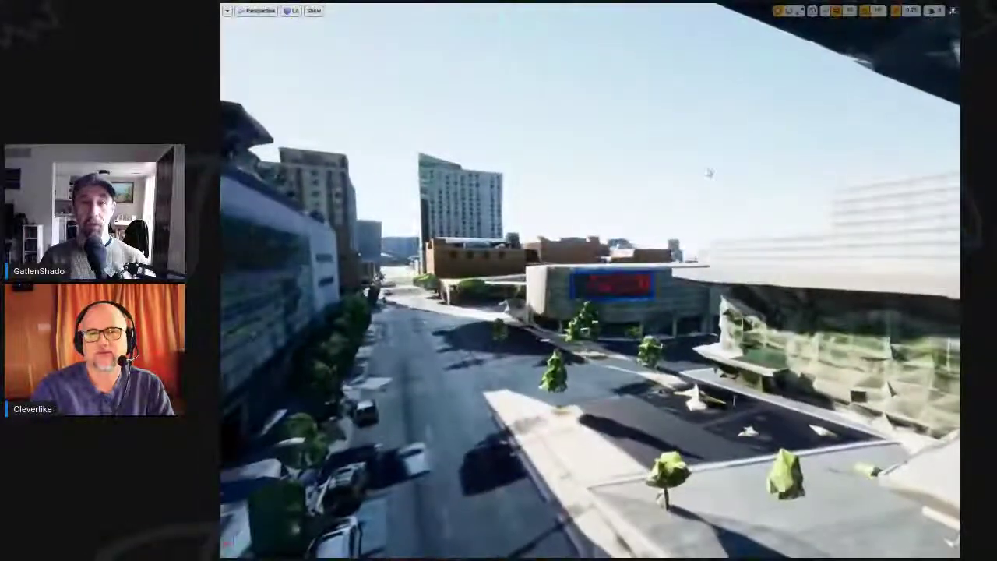
Step: Lower the camera speed to 4 and inspect the Denver Theatre District billboard up close
{"action": "left_click", "coordinate": [933, 10]}
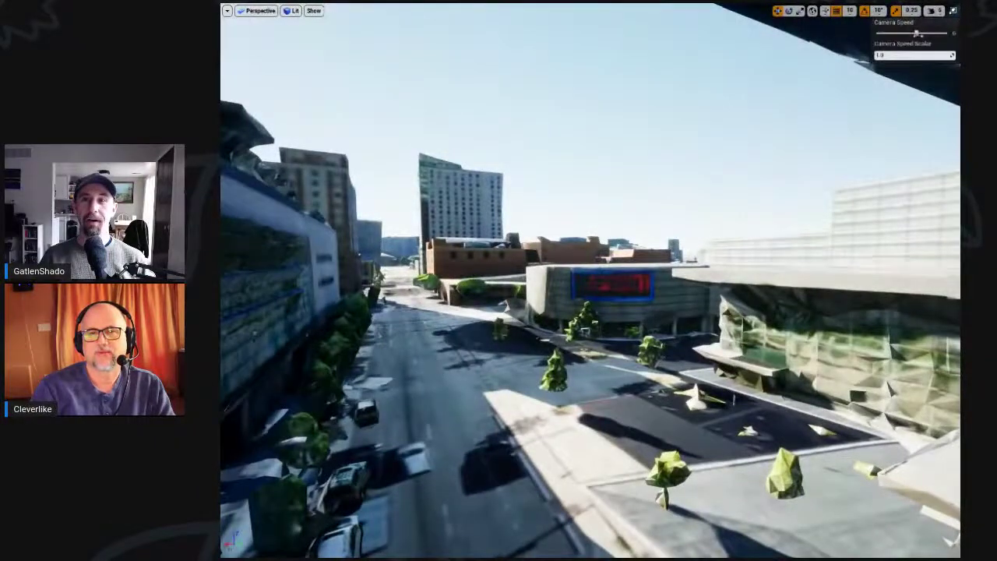
{"action": "key", "text": "w"}
{"action": "right_click_drag", "start_coordinate": [721, 179], "coordinate": [732, 182]}
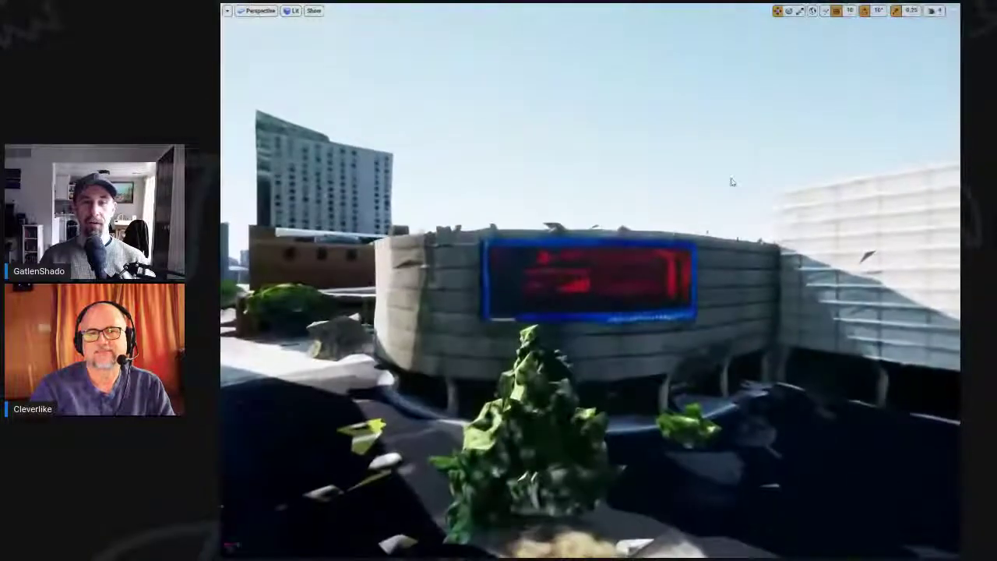
{"action": "scroll", "coordinate": [732, 182], "scroll_direction": "up", "scroll_amount": 3}
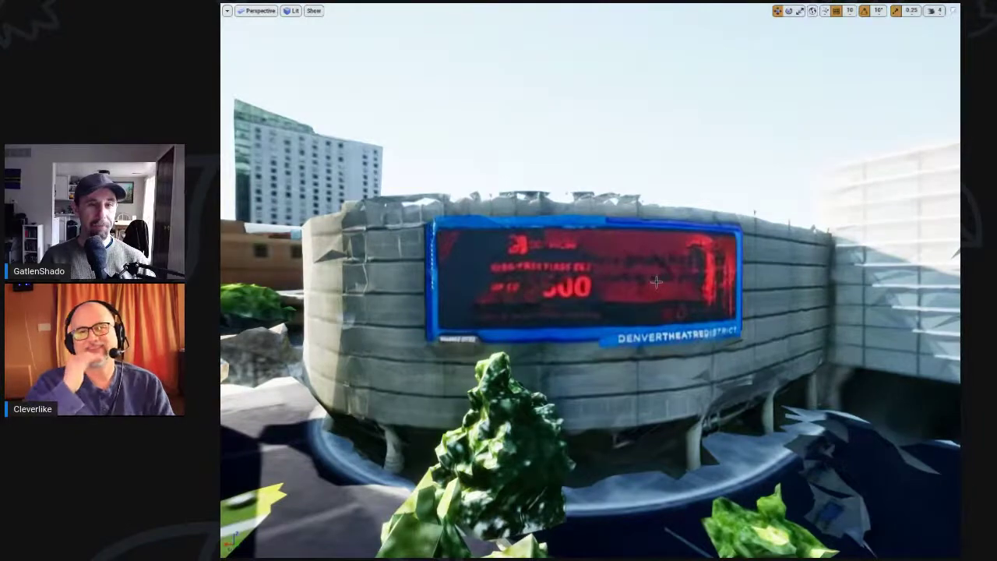
Step: Fly to Union Station and view its front facade and rooftop lettering
{"action": "right_click_drag", "start_coordinate": [659, 277], "coordinate": [930, 379]}
{"action": "key", "text": "e"}
{"action": "mouse_move", "coordinate": [710, 334]}
{"action": "right_mouse_down"}
{"action": "mouse_move", "coordinate": [707, 341]}
{"action": "mouse_move", "coordinate": [705, 333]}
{"action": "right_mouse_up"}
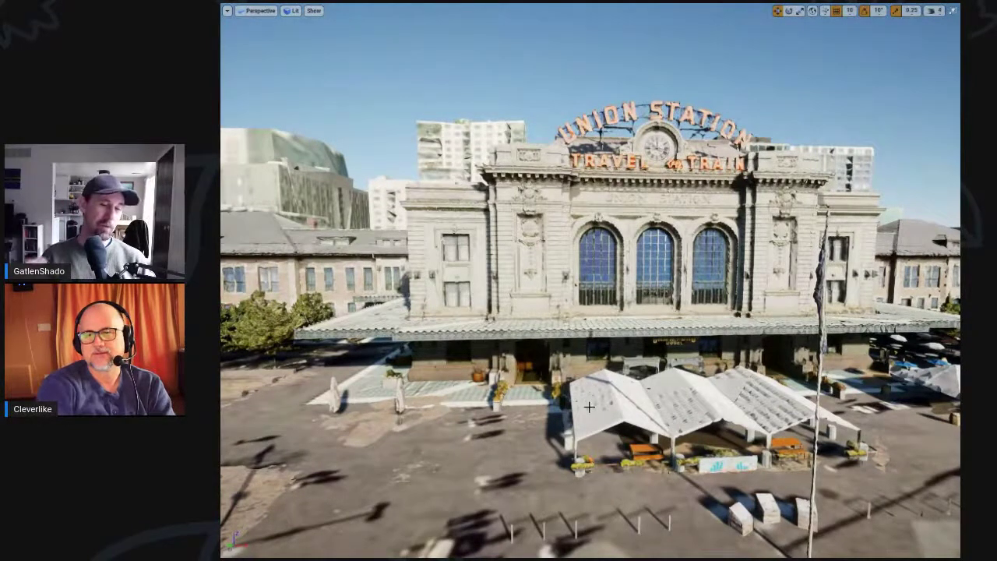
Step: Fly past the Union Station facade and inspect the paved plaza and street trees beside it from above
{"action": "key", "text": "w"}
{"action": "right_click_drag", "start_coordinate": [546, 421], "coordinate": [253, 498]}
{"action": "key", "text": "w"}
{"action": "right_click_drag", "start_coordinate": [478, 459], "coordinate": [555, 387]}
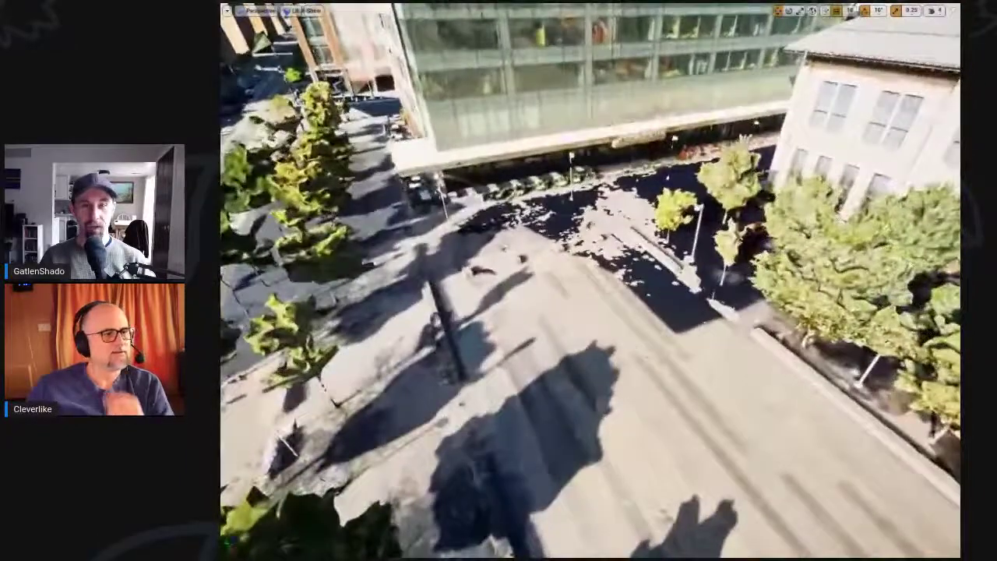
{"action": "right_click_drag", "start_coordinate": [603, 276], "coordinate": [558, 259]}
{"action": "right_click_drag", "start_coordinate": [644, 363], "coordinate": [623, 308]}
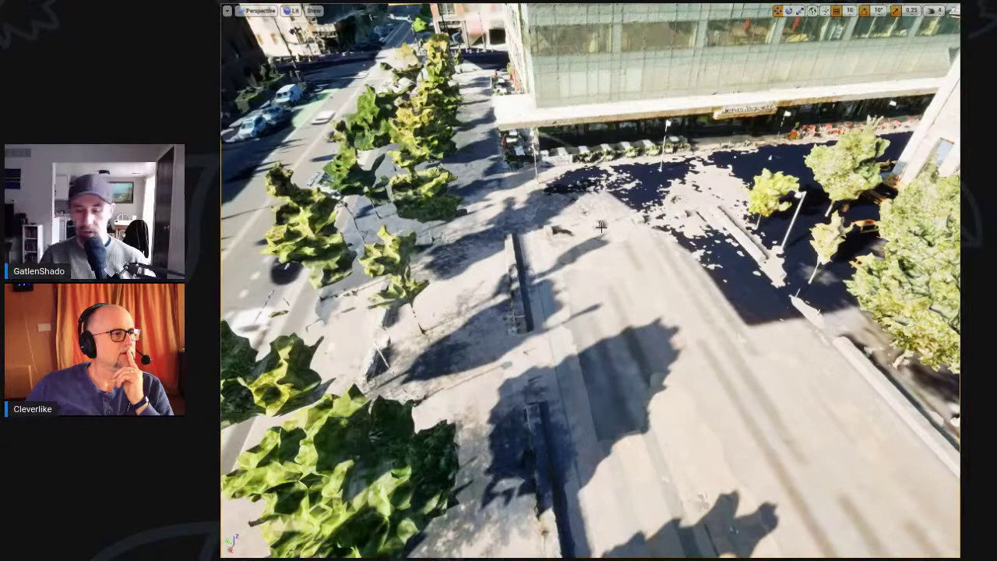
Step: Leave the full-screen viewport and raise the Aerometrex Denver Photogrammetry tileset slightly along Z to clear the terrain poking through the plaza
{"action": "key", "text": "F11"}
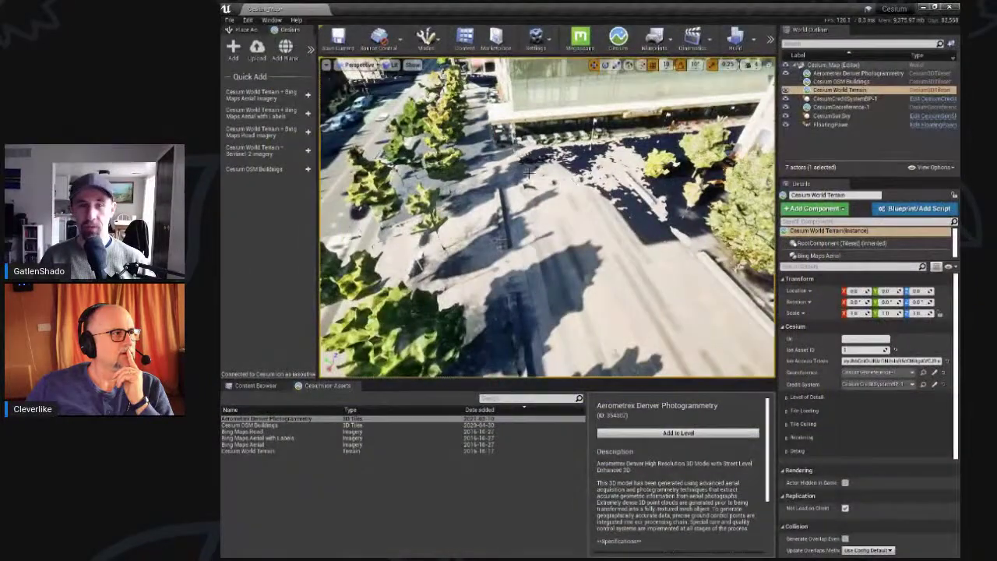
{"action": "right_click_drag", "start_coordinate": [596, 229], "coordinate": [682, 172]}
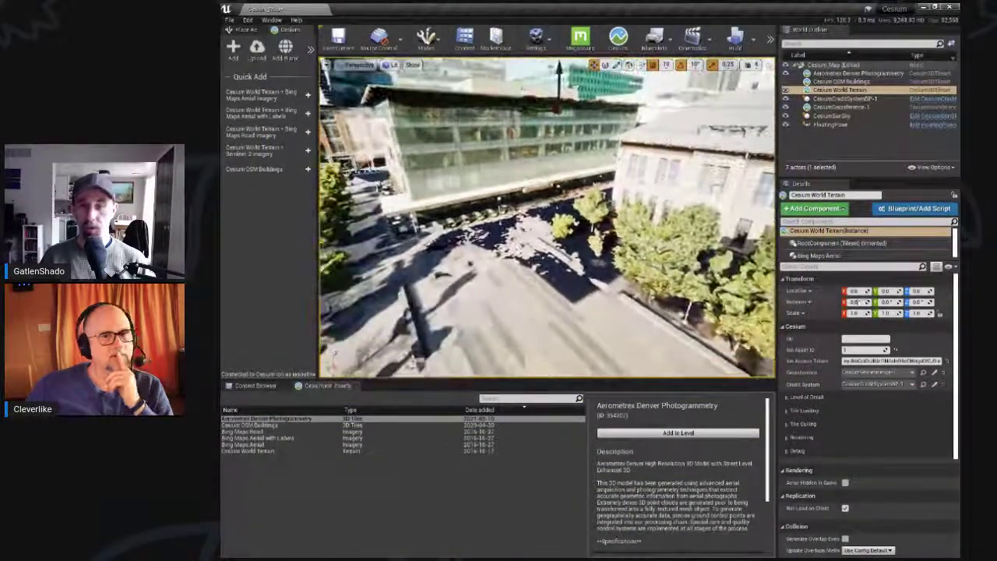
{"action": "right_click_drag", "start_coordinate": [593, 184], "coordinate": [591, 113]}
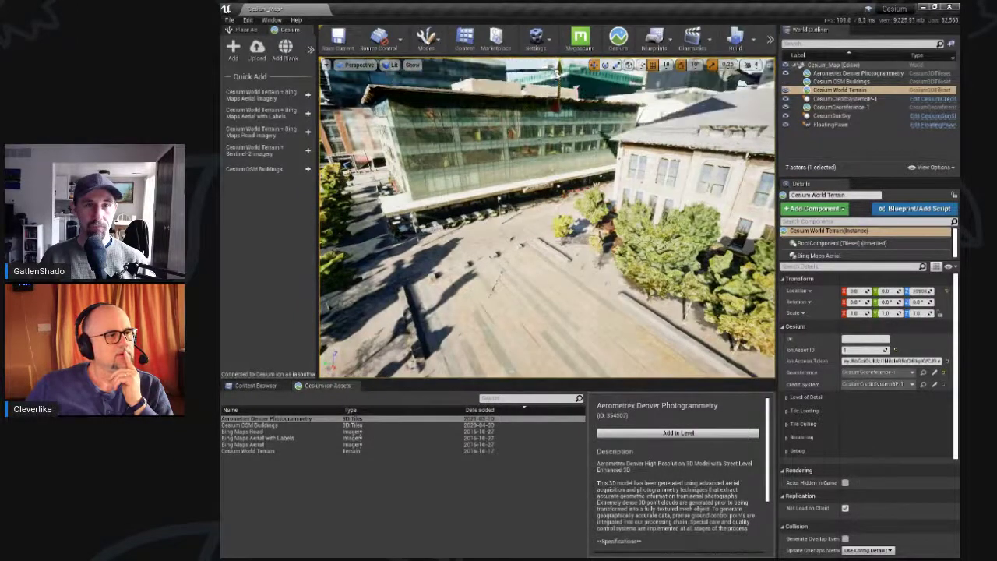
{"action": "key", "text": "ctrl+z"}
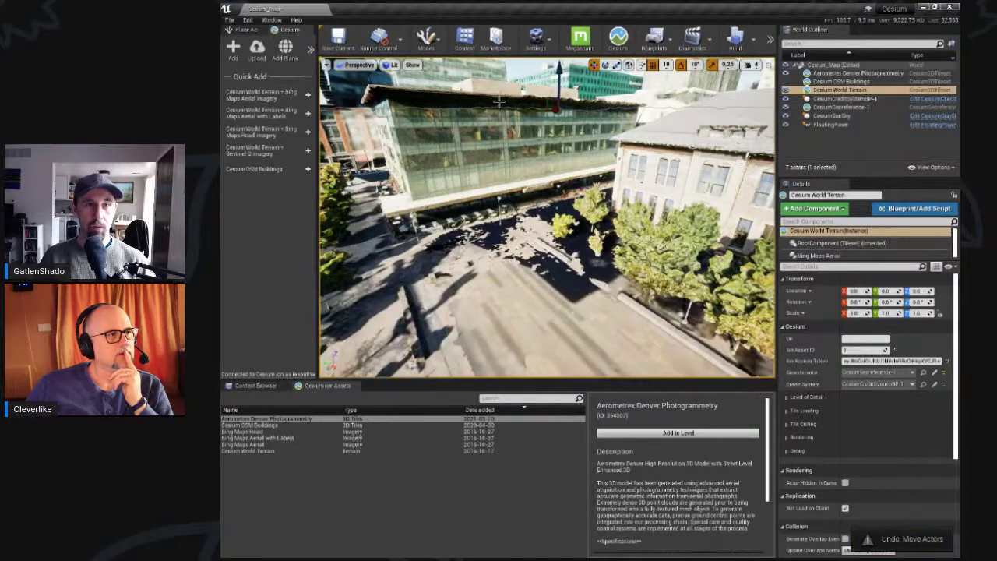
{"action": "left_click", "coordinate": [857, 73]}
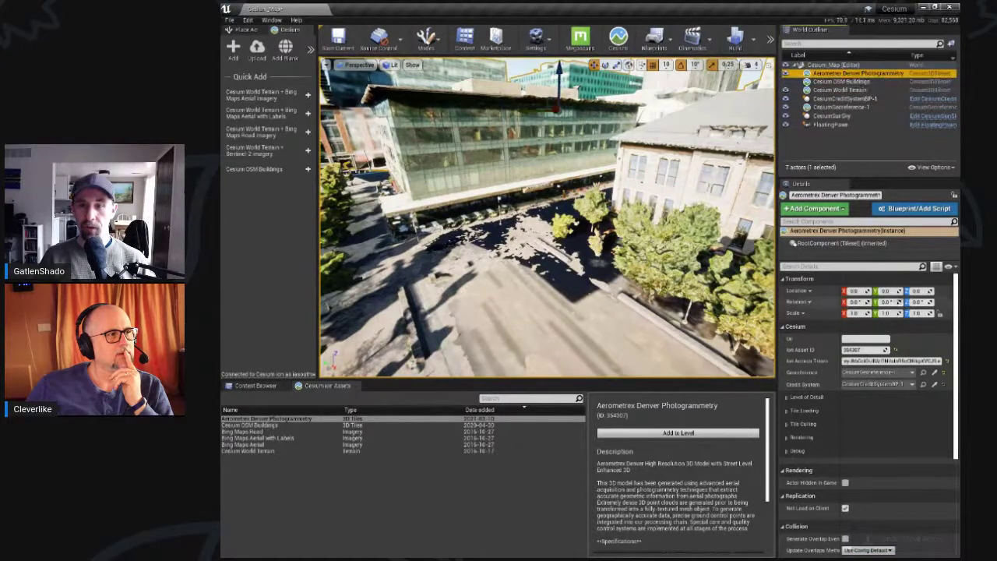
{"action": "mouse_move", "coordinate": [922, 294]}
{"action": "left_mouse_down"}
{"action": "mouse_move", "coordinate": [933, 293]}
{"action": "mouse_move", "coordinate": [917, 291]}
{"action": "left_mouse_up"}
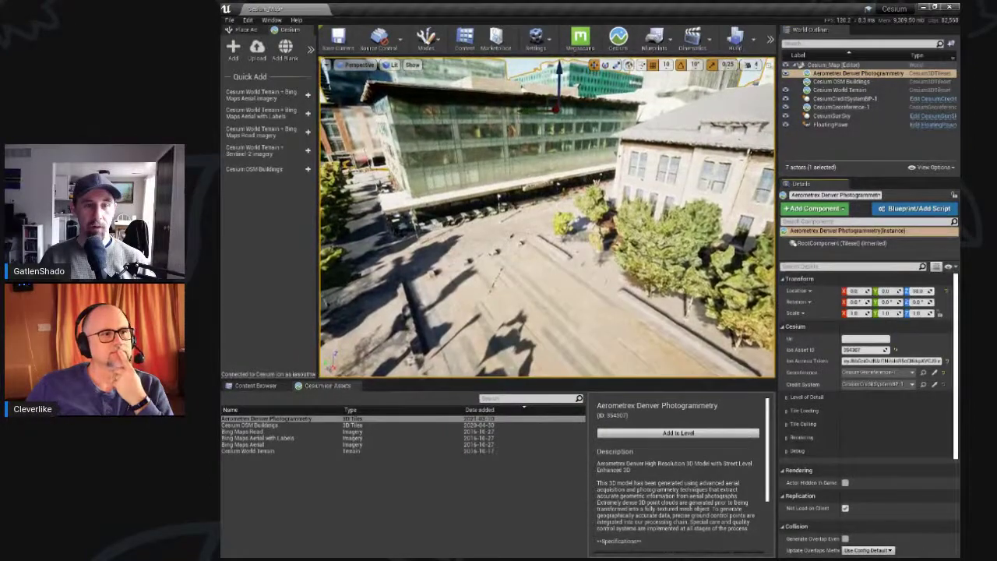
Step: Add the Third Person blueprint feature pack to the project
{"action": "right_click_drag", "start_coordinate": [596, 294], "coordinate": [593, 293]}
{"action": "right_click_drag", "start_coordinate": [538, 258], "coordinate": [241, 212]}
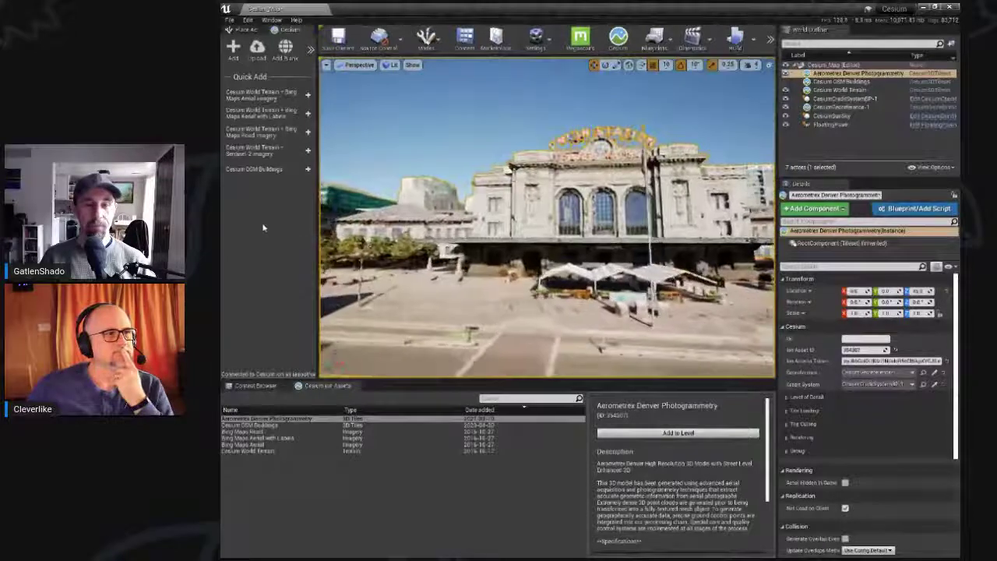
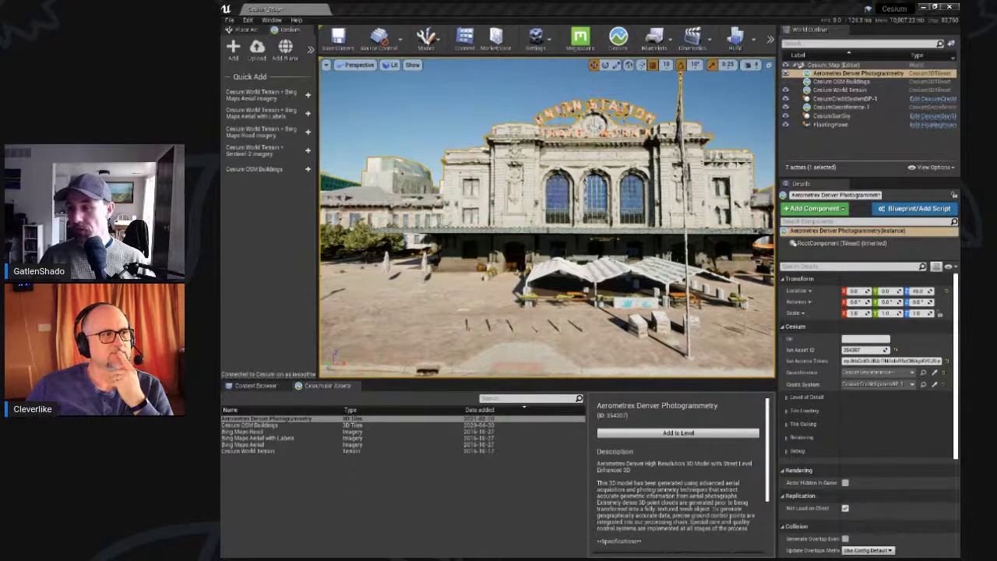
{"action": "left_click", "coordinate": [258, 385]}
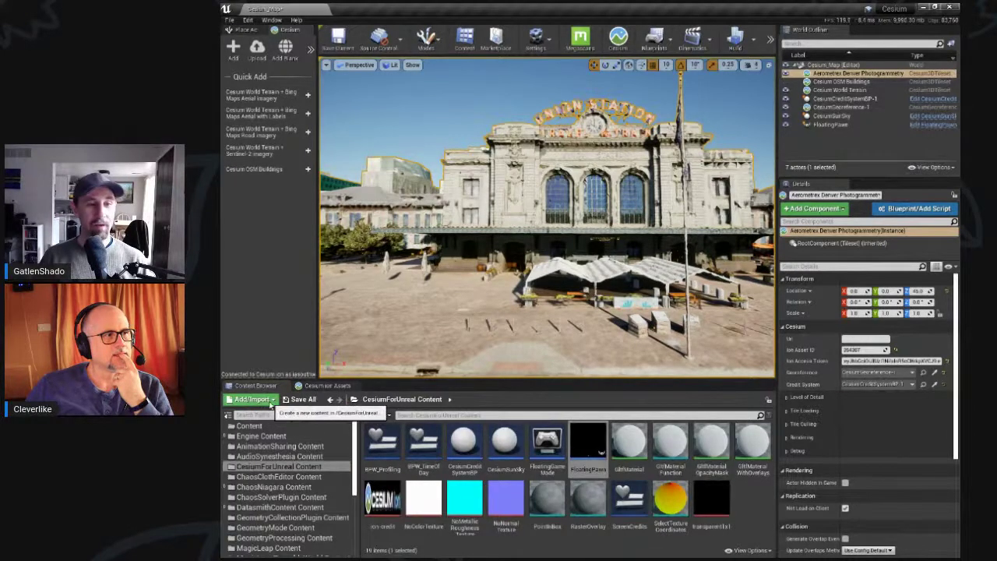
{"action": "left_click", "coordinate": [253, 399]}
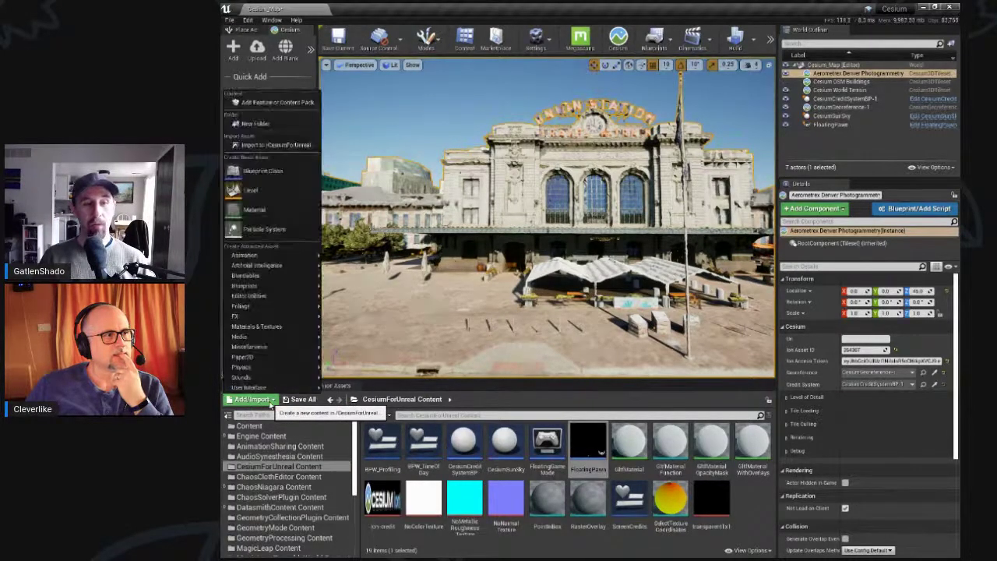
{"action": "left_click", "coordinate": [290, 103]}
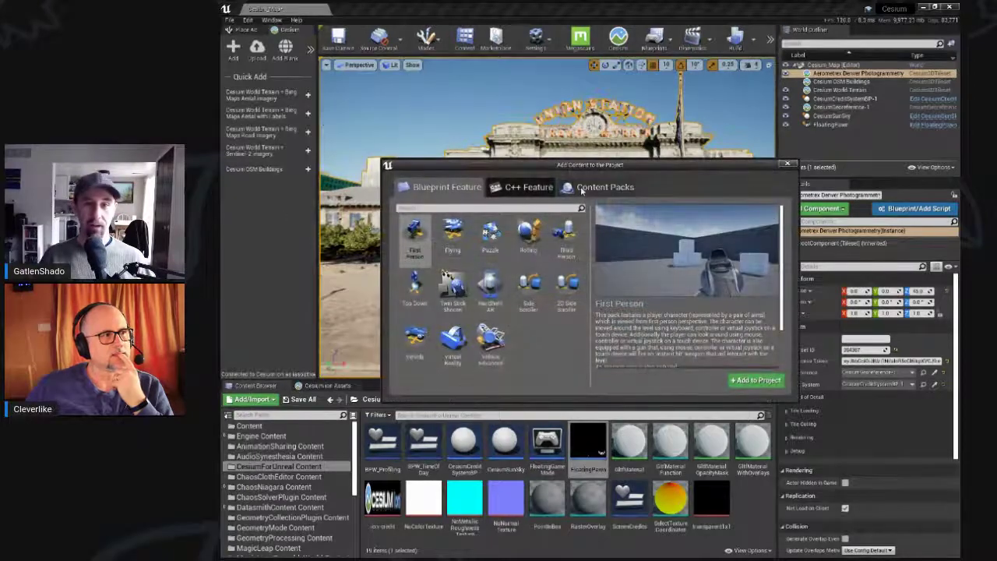
{"action": "left_click", "coordinate": [574, 256]}
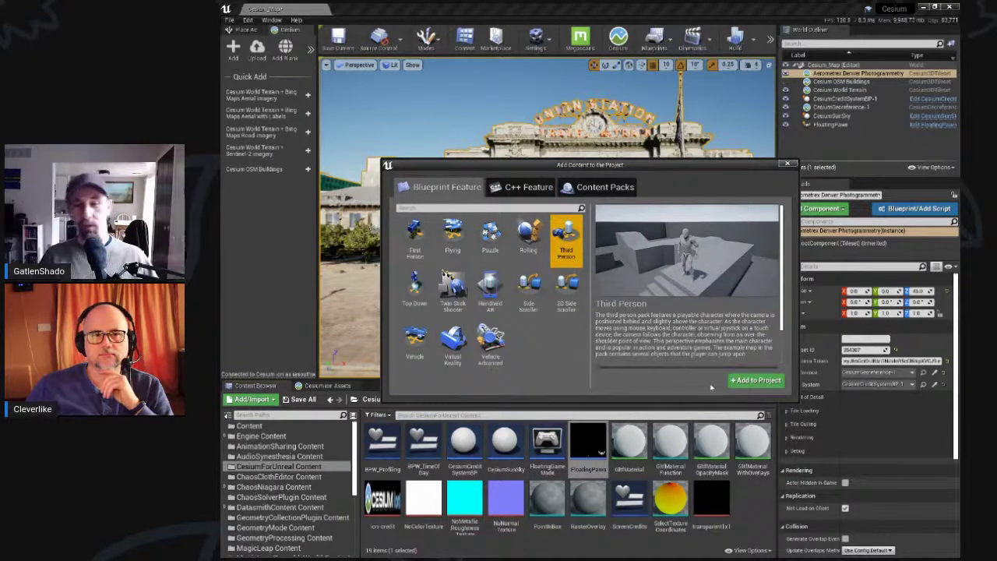
{"action": "left_click", "coordinate": [752, 382]}
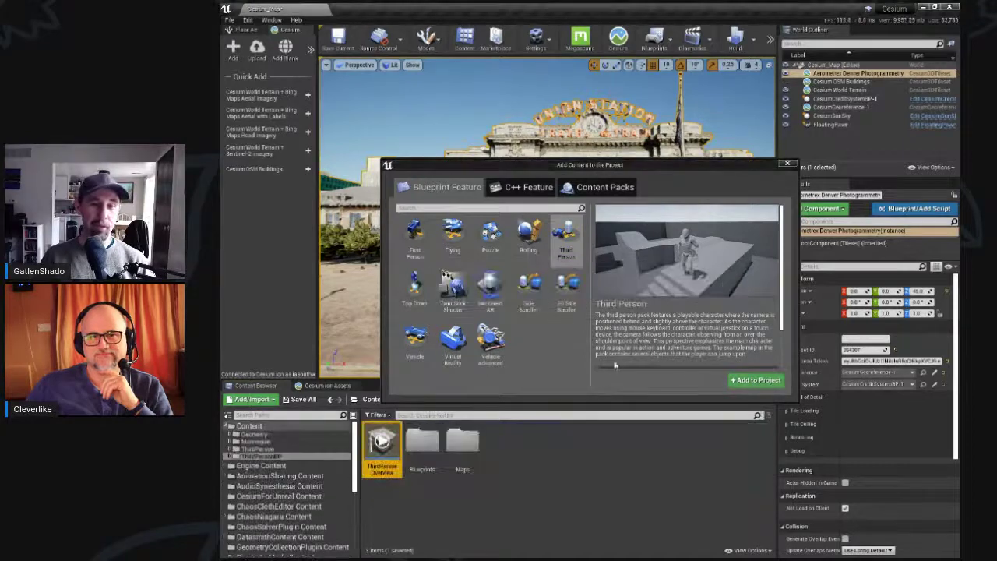
{"action": "left_click", "coordinate": [788, 164]}
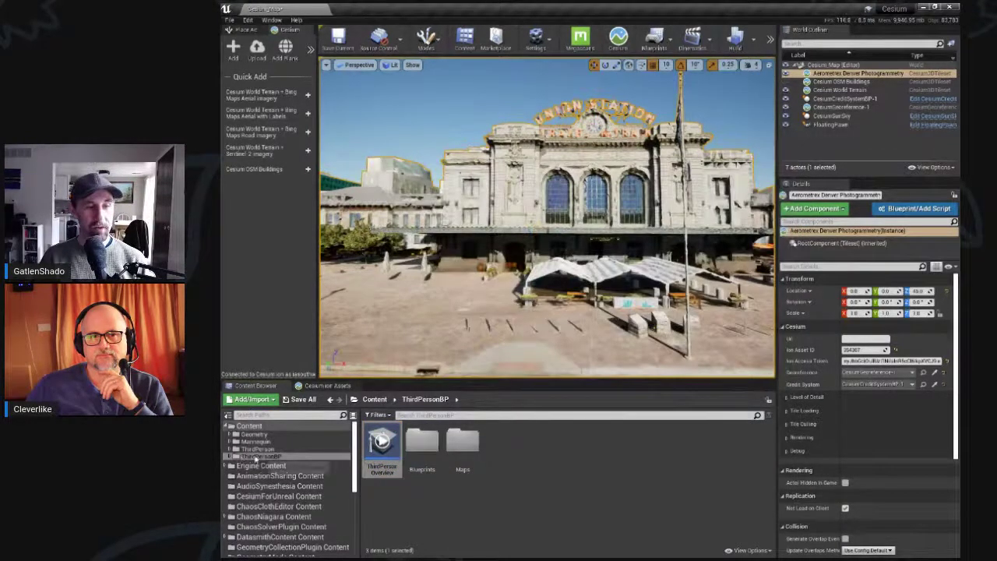
Step: Place the ThirdPersonCharacter blueprint from ThirdPersonBP/Blueprints on the plaza in front of Union Station and adjust its height above the ground
{"action": "double_click", "coordinate": [423, 451]}
{"action": "left_click", "coordinate": [395, 458]}
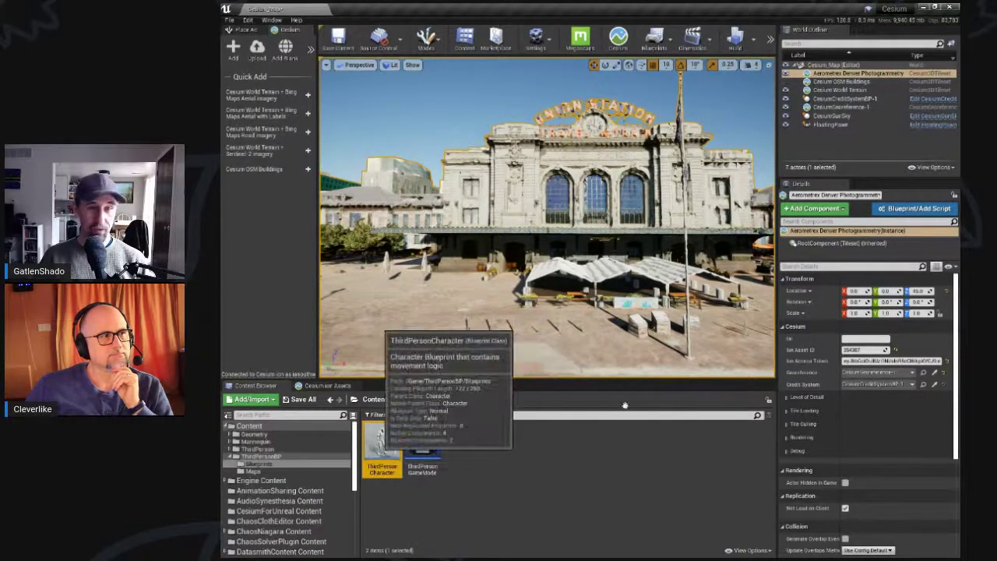
{"action": "left_click_drag", "start_coordinate": [386, 452], "coordinate": [523, 345]}
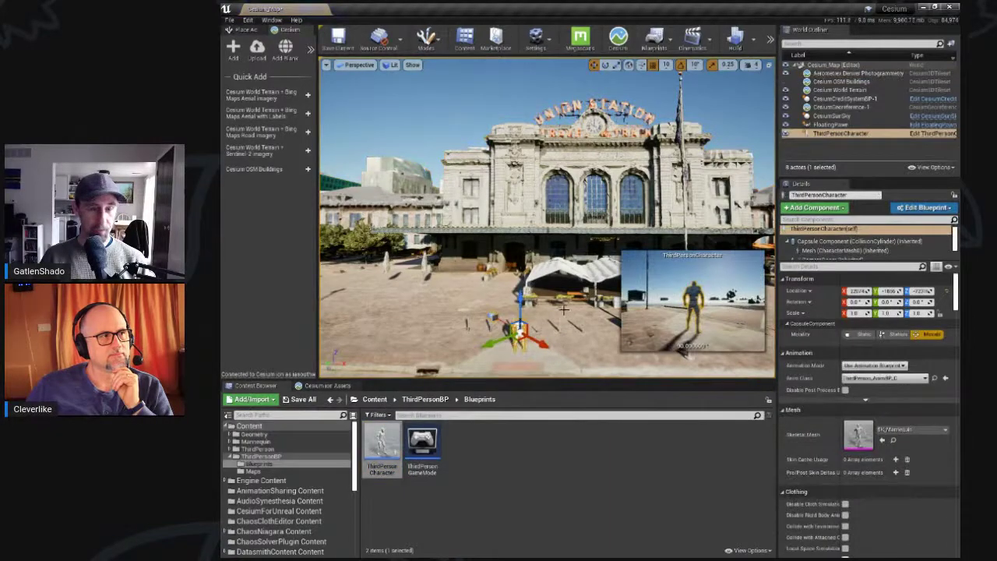
{"action": "key", "text": "f"}
{"action": "left_click_drag", "start_coordinate": [593, 226], "coordinate": [607, 273], "text": "alt"}
{"action": "left_click_drag", "start_coordinate": [536, 289], "coordinate": [567, 304], "text": "alt"}
{"action": "left_click_drag", "start_coordinate": [567, 181], "coordinate": [566, 158]}
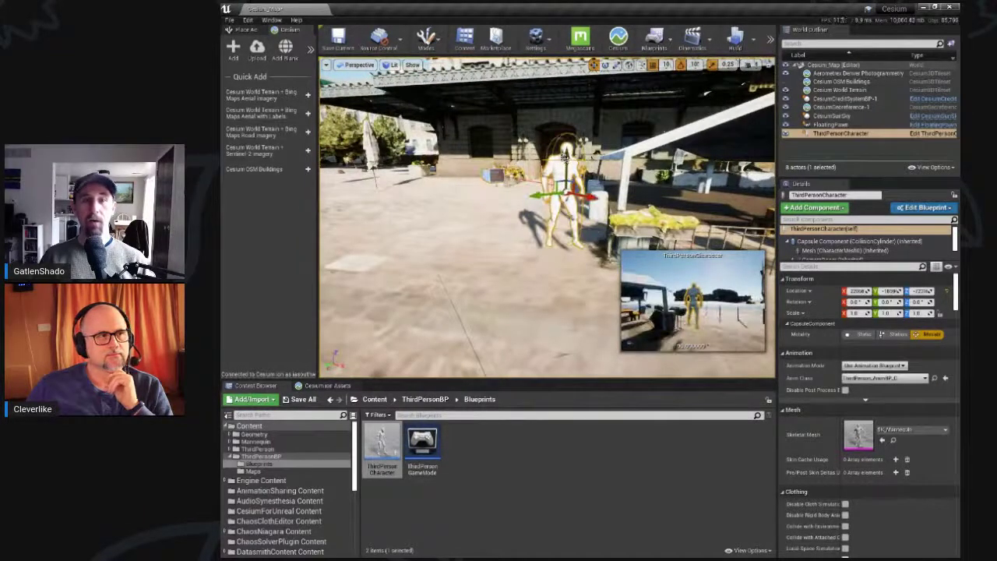
Step: Move the ThirdPersonCharacter out to the brick crosswalk and rotate it about the vertical axis to face Union Station
{"action": "scroll", "coordinate": [554, 214], "scroll_direction": "down", "scroll_amount": 4}
{"action": "left_click_drag", "start_coordinate": [553, 215], "coordinate": [631, 342], "text": "shift"}
{"action": "key", "text": "e"}
{"action": "mouse_move", "coordinate": [536, 219]}
{"action": "left_mouse_down"}
{"action": "mouse_move", "coordinate": [584, 224]}
{"action": "mouse_move", "coordinate": [537, 218]}
{"action": "left_mouse_up"}
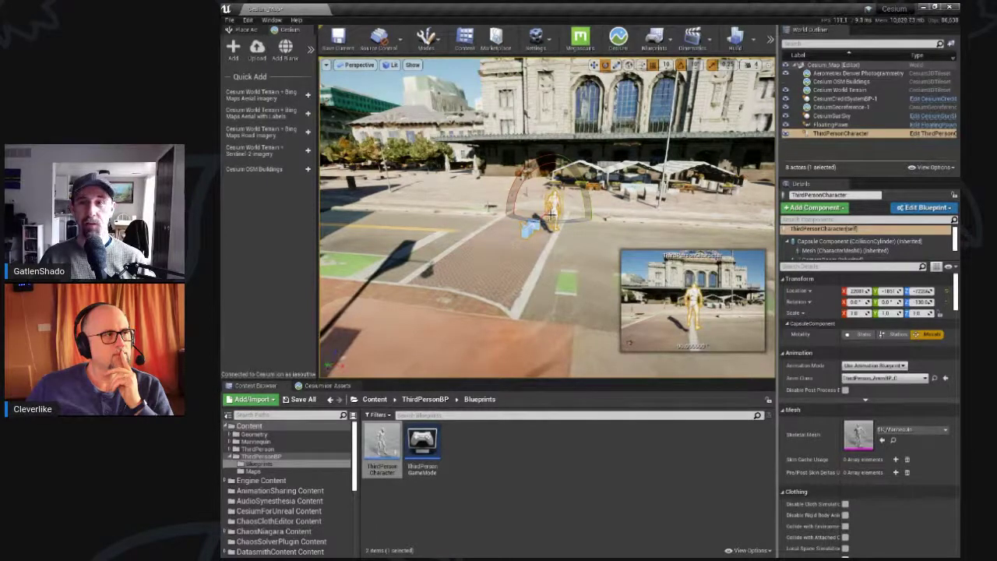
Step: Find the possession settings of the FloatingPawn with "poss" and set its Auto Possess Player to Disabled
{"action": "left_click", "coordinate": [831, 125]}
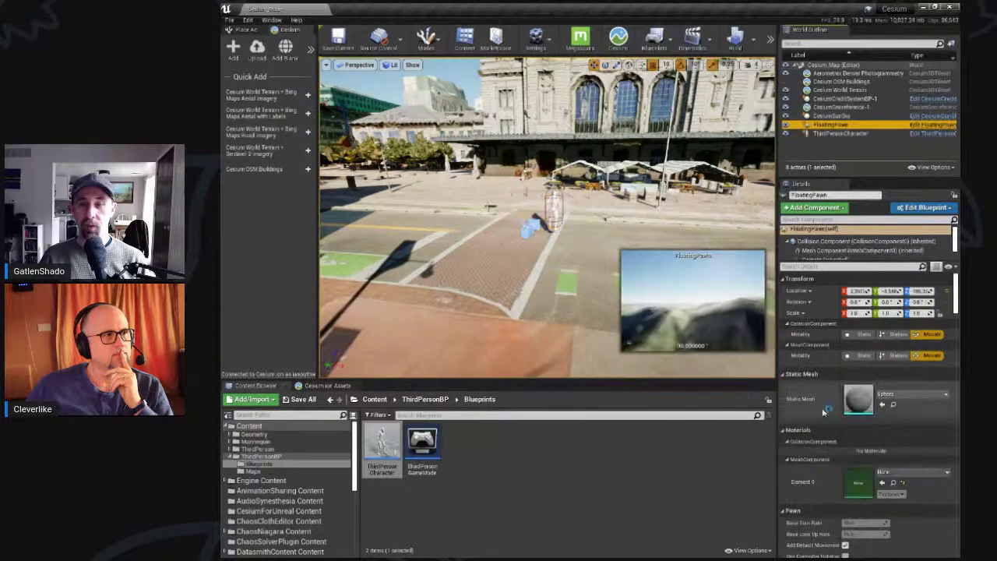
{"action": "left_click", "coordinate": [822, 267]}
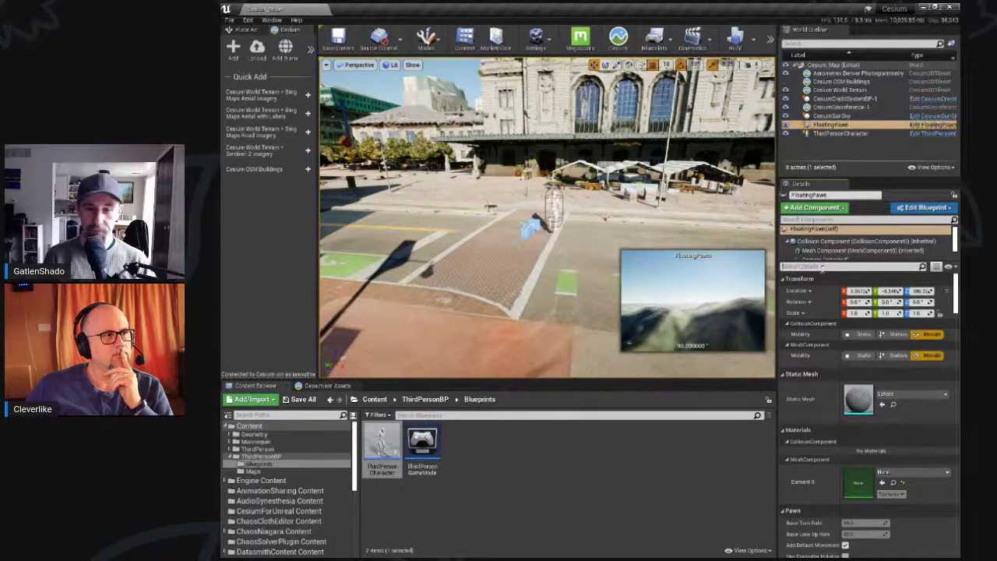
{"action": "type", "text": "poss"}
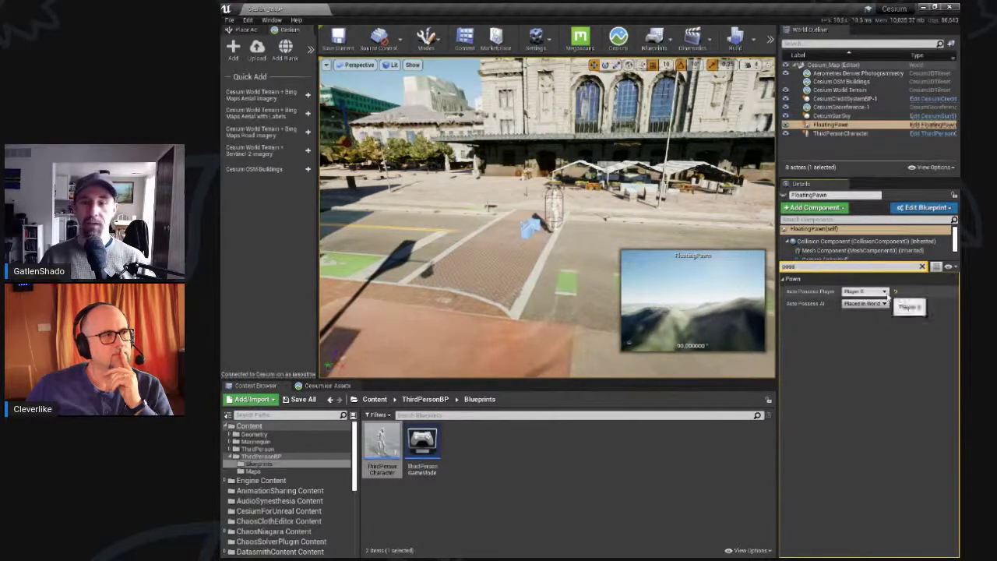
{"action": "left_click", "coordinate": [885, 293]}
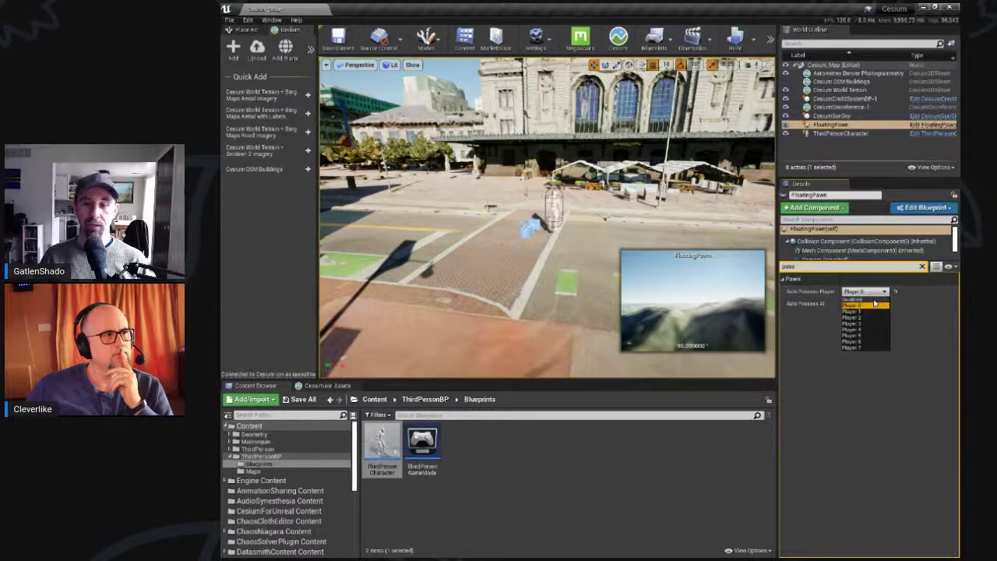
{"action": "left_click", "coordinate": [875, 305]}
Step: Set Auto Possess Player of the ThirdPersonCharacter to Player 0
{"action": "left_click", "coordinate": [554, 207]}
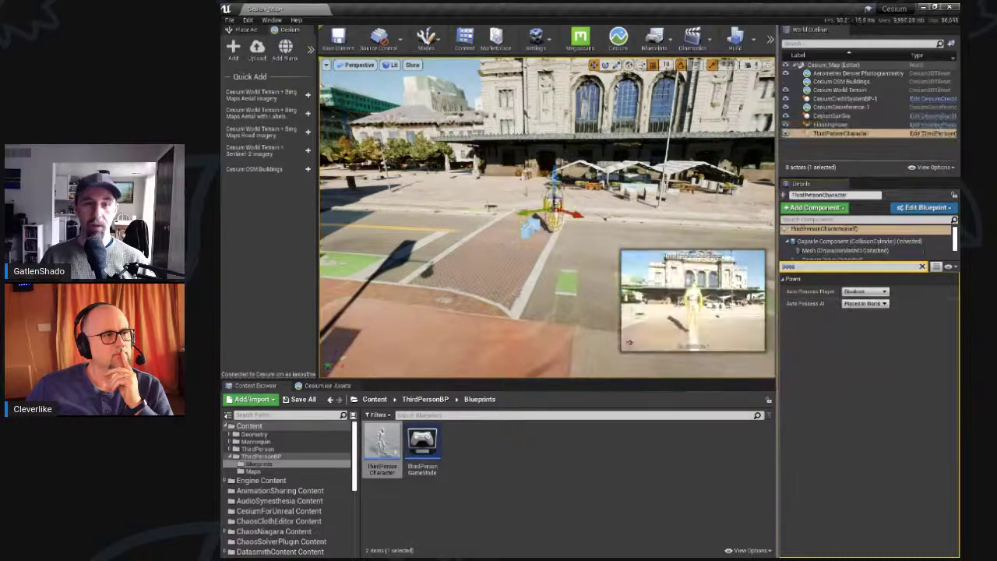
{"action": "left_click", "coordinate": [875, 292]}
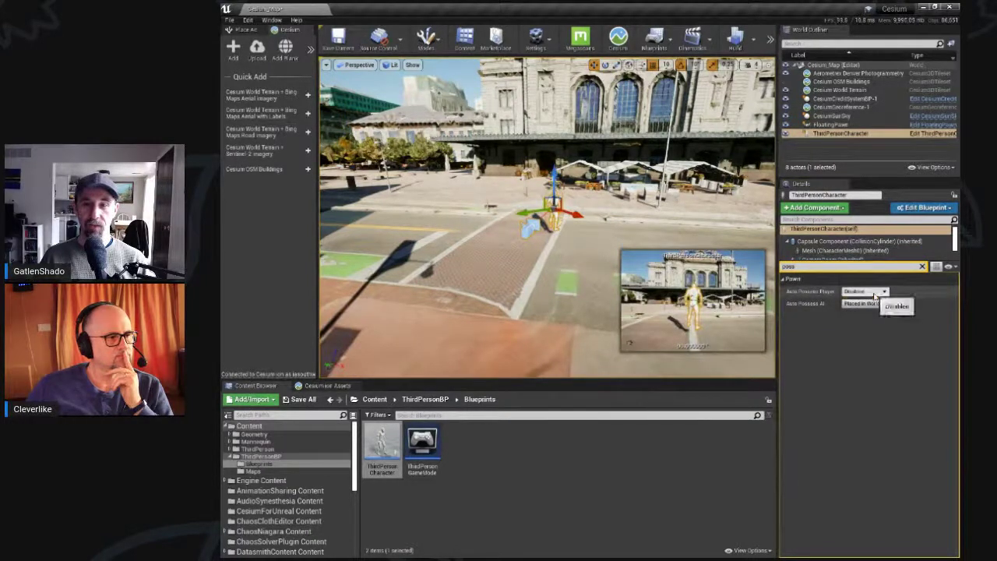
{"action": "left_click", "coordinate": [868, 305]}
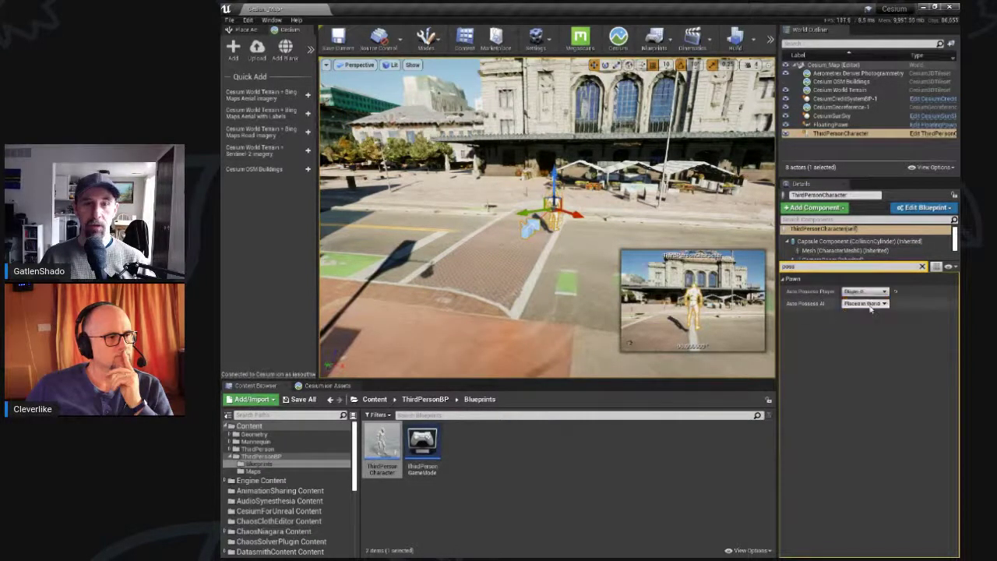
Step: Widen the viewport area, run the level in the editor to test the character, and stop the play session
{"action": "mouse_move", "coordinate": [701, 119]}
{"action": "right_mouse_down"}
{"action": "mouse_move", "coordinate": [715, 114]}
{"action": "mouse_move", "coordinate": [702, 119]}
{"action": "right_mouse_up"}
{"action": "left_click_drag", "start_coordinate": [781, 160], "coordinate": [854, 160]}
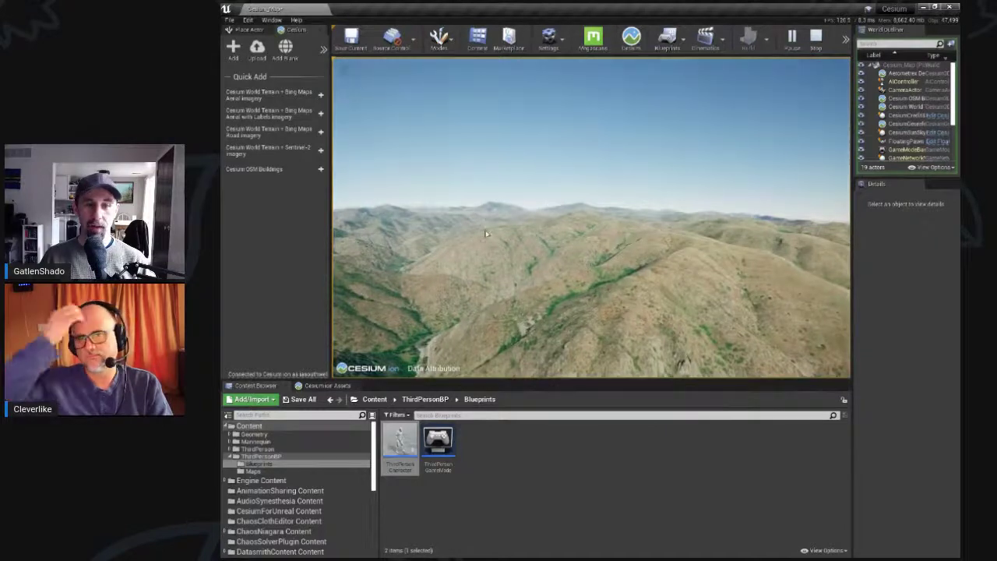
{"action": "key", "text": "Escape"}
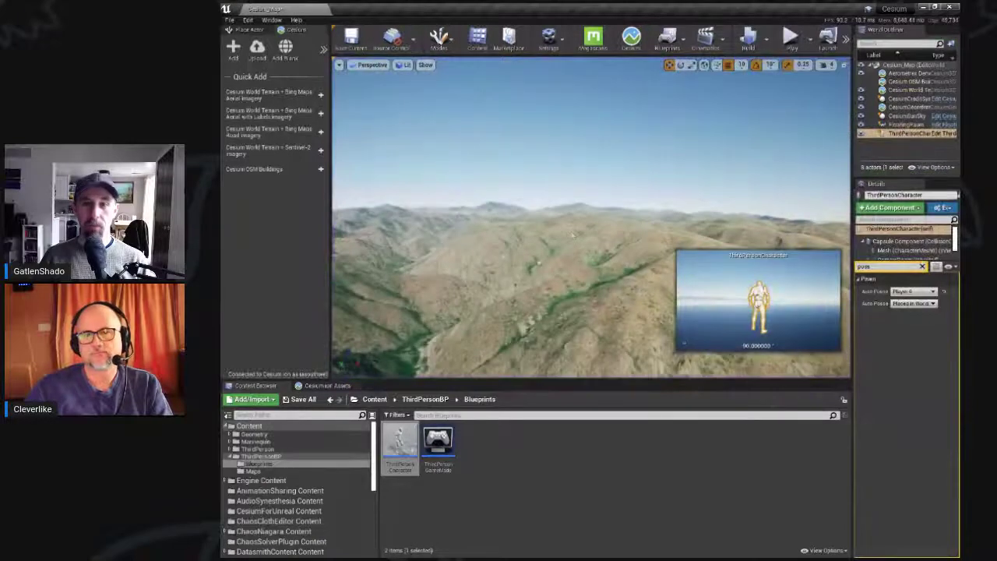
Step: Look around the surrounding hills and bring the view back to the ThirdPersonCharacter on the crosswalk
{"action": "right_click_drag", "start_coordinate": [567, 230], "coordinate": [672, 266]}
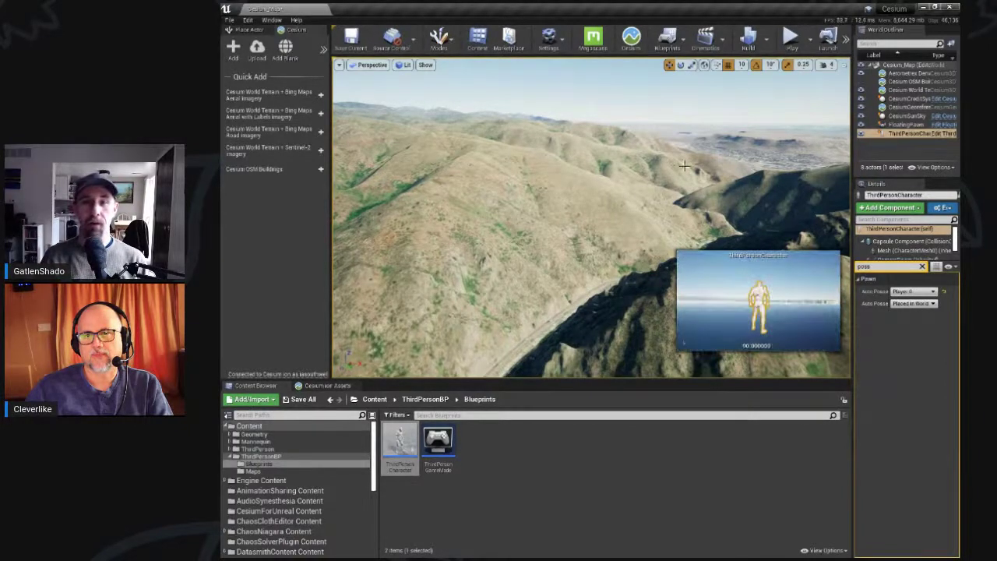
{"action": "right_click_drag", "start_coordinate": [578, 195], "coordinate": [718, 166]}
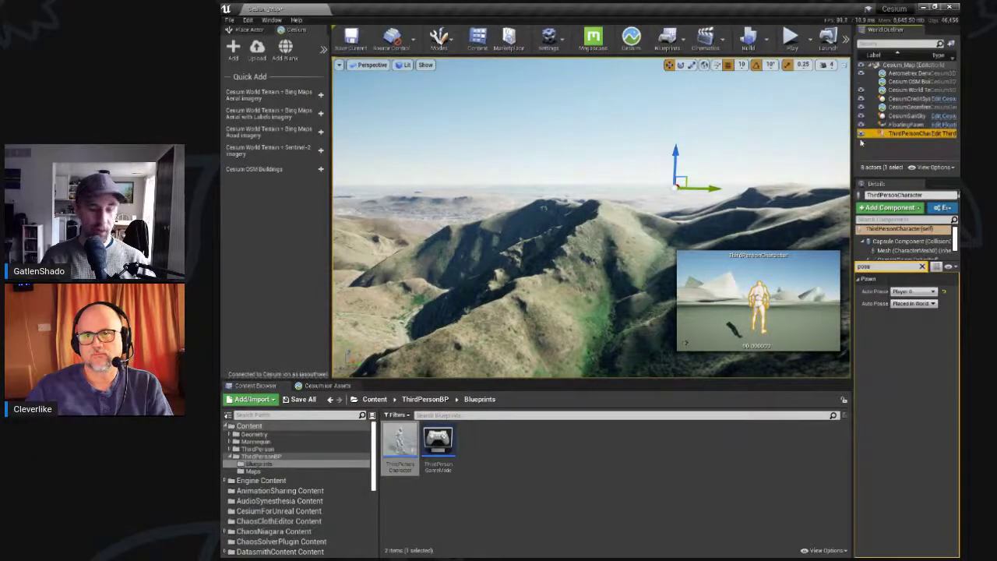
{"action": "key", "text": "f"}
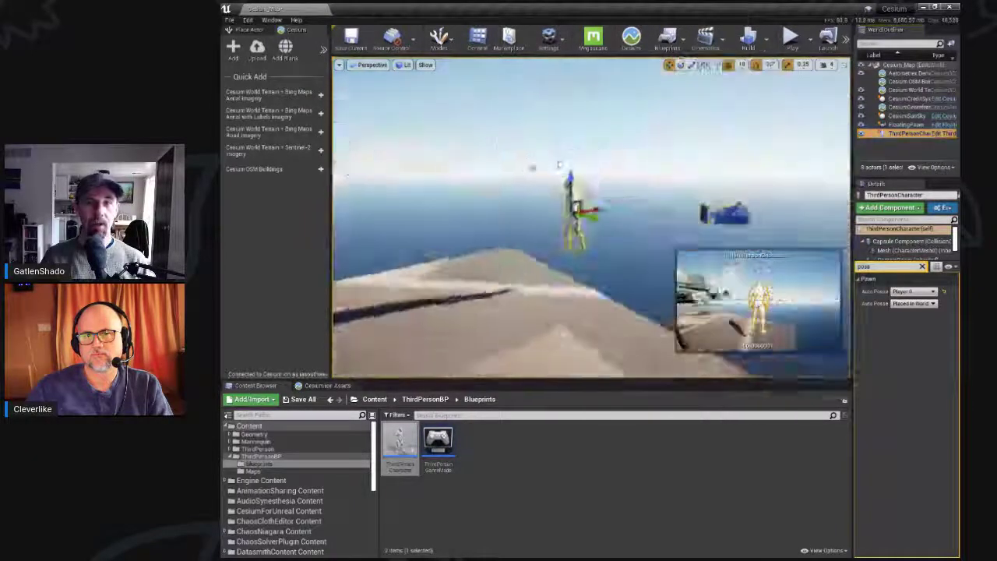
{"action": "left_click_drag", "start_coordinate": [443, 188], "coordinate": [319, 222], "text": "alt"}
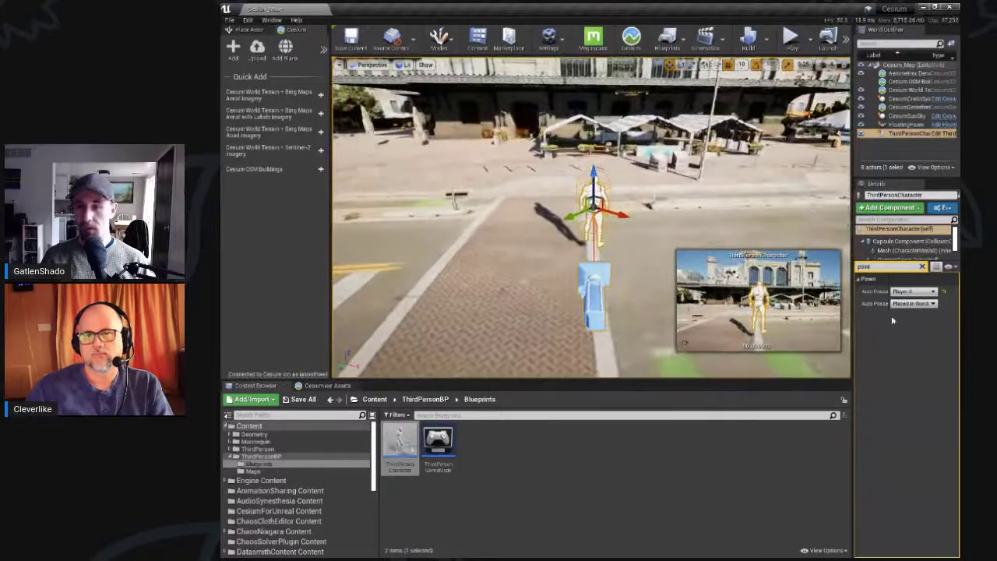
Step: Widen the details area and compare the Auto Possess Player settings of the FloatingPawn and ThirdPersonCharacter, ending focused on the character
{"action": "left_click_drag", "start_coordinate": [852, 335], "coordinate": [786, 334]}
{"action": "right_click_drag", "start_coordinate": [617, 262], "coordinate": [608, 267]}
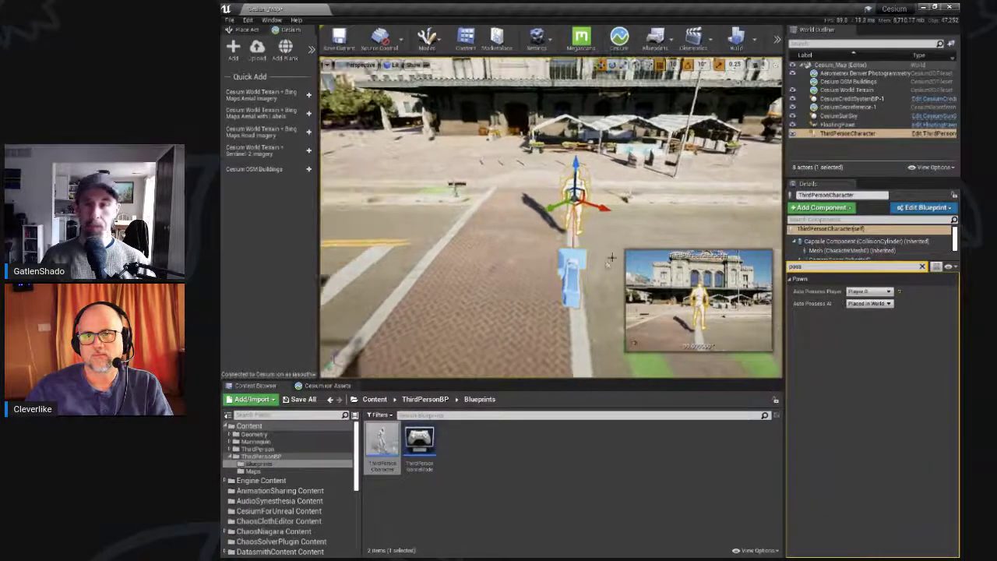
{"action": "right_click", "coordinate": [611, 258]}
{"action": "left_click", "coordinate": [795, 303]}
{"action": "left_click", "coordinate": [841, 133]}
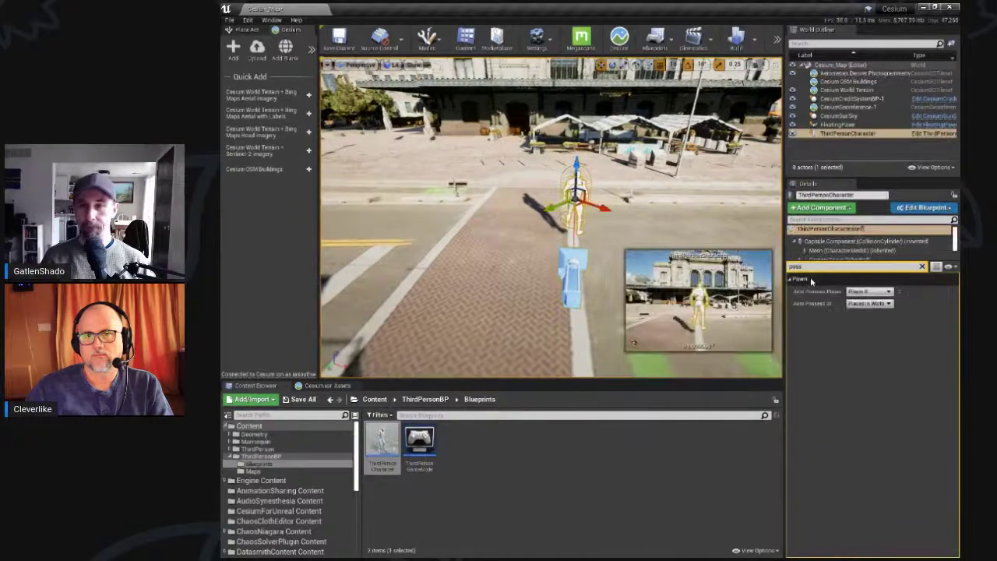
{"action": "left_click", "coordinate": [853, 125]}
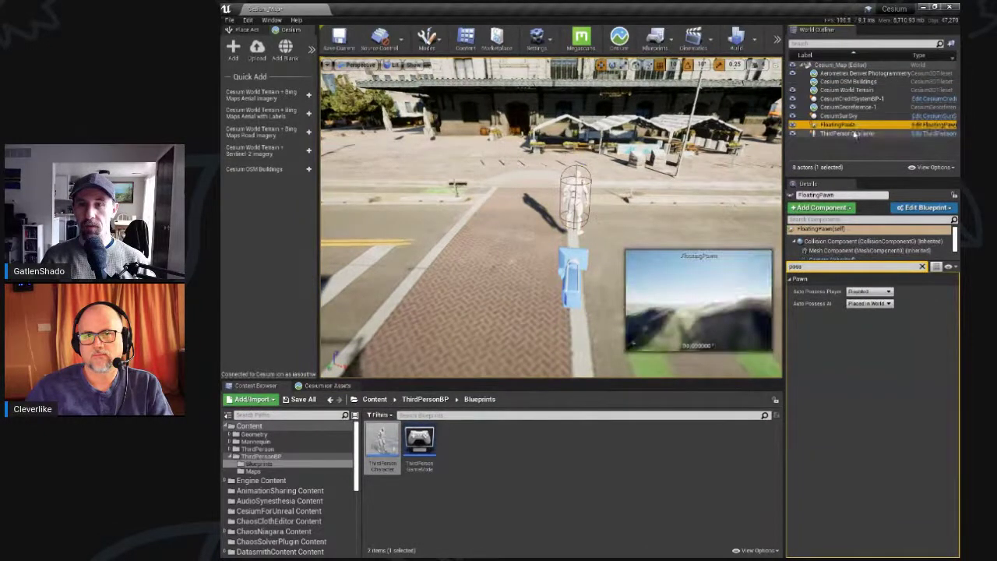
{"action": "left_click", "coordinate": [841, 134]}
{"action": "key", "text": "f"}
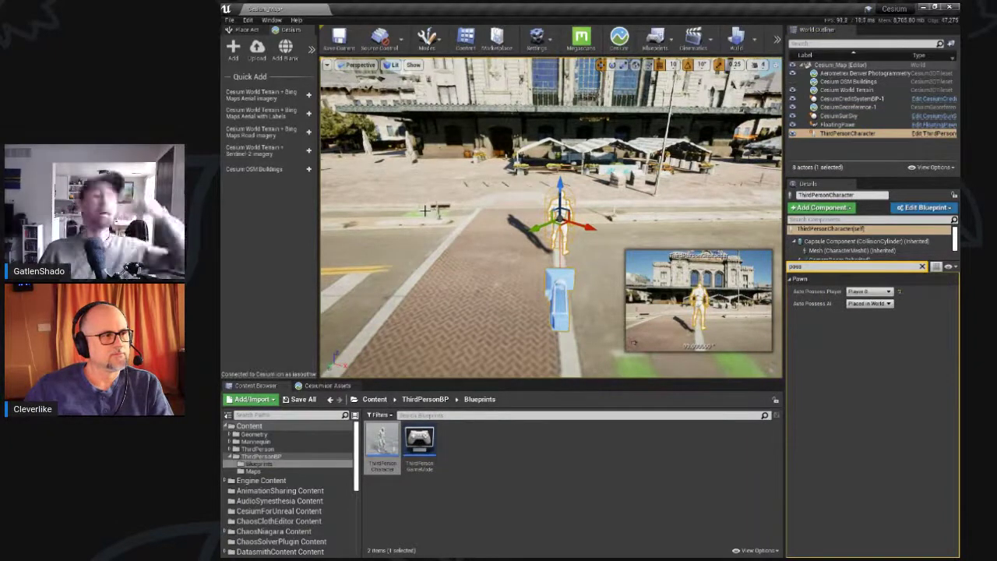
Step: Widen the actor placement area and place a basic Cube on the crosswalk beneath the ThirdPersonCharacter
{"action": "left_click", "coordinate": [243, 30]}
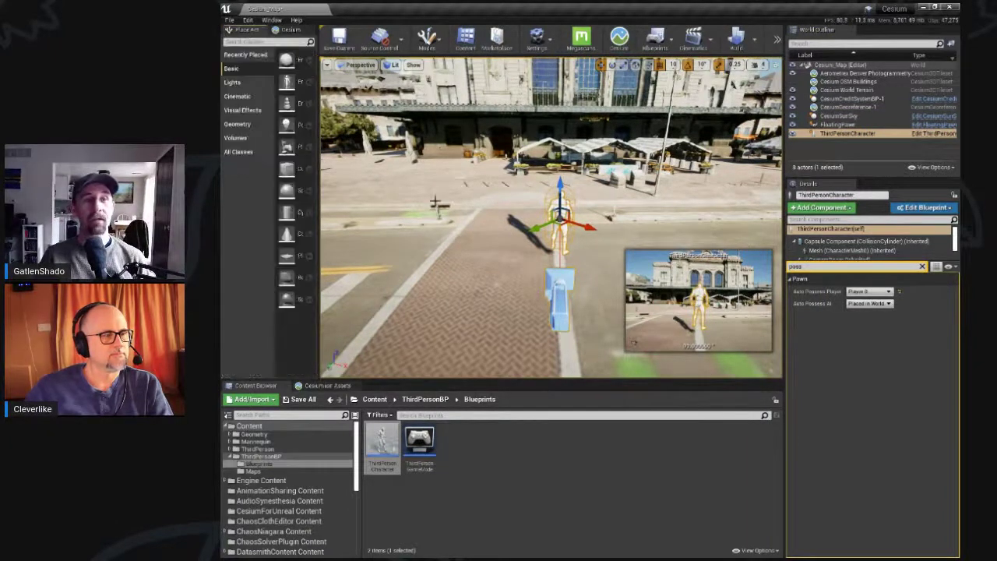
{"action": "left_click_drag", "start_coordinate": [320, 212], "coordinate": [382, 212]}
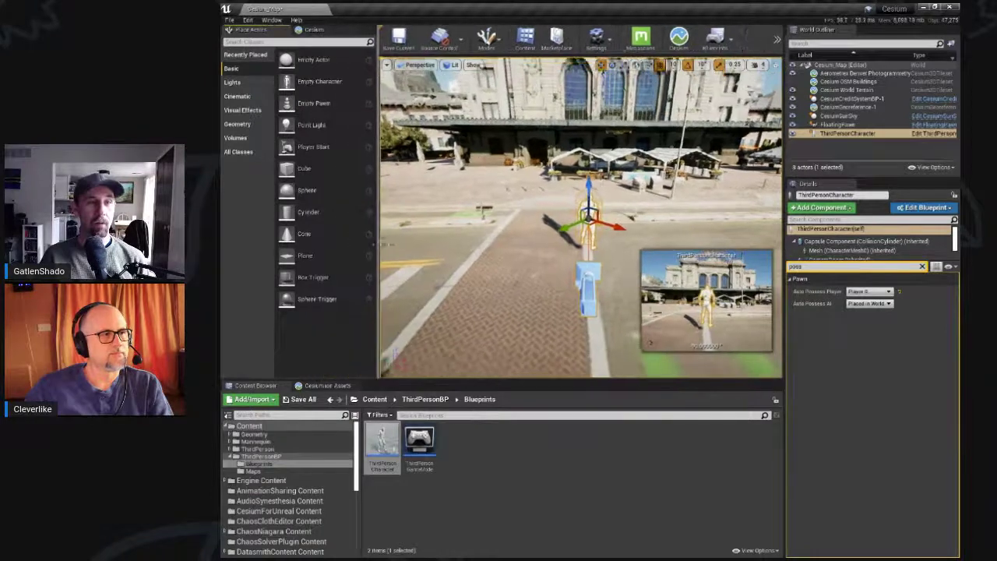
{"action": "left_click_drag", "start_coordinate": [304, 169], "coordinate": [590, 261]}
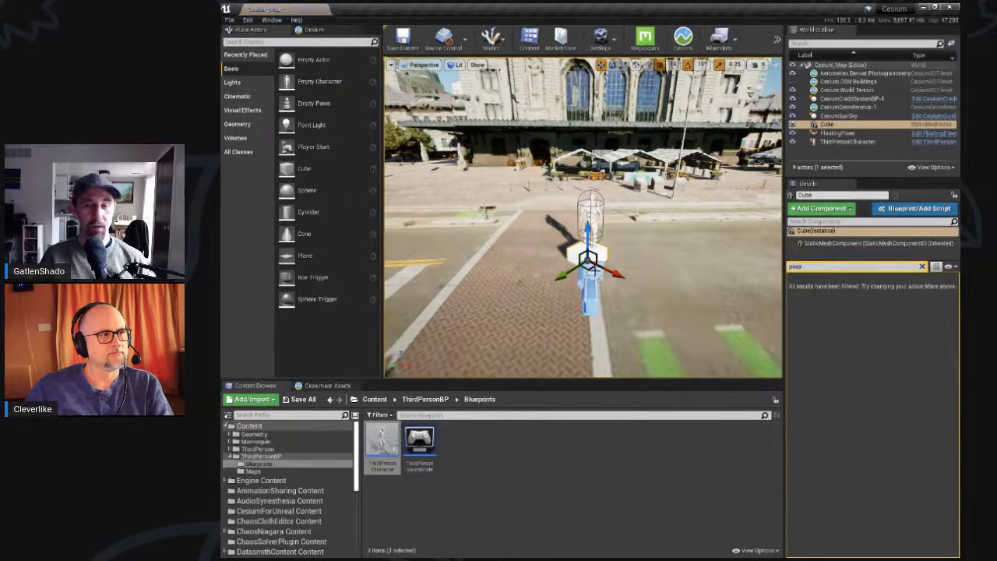
Step: Scale the cube into a wide, flat platform and raise the ThirdPersonCharacter above it
{"action": "key", "text": "r"}
{"action": "left_click_drag", "start_coordinate": [588, 253], "coordinate": [775, 323]}
{"action": "left_click_drag", "start_coordinate": [583, 314], "coordinate": [586, 393]}
{"action": "left_click", "coordinate": [594, 202]}
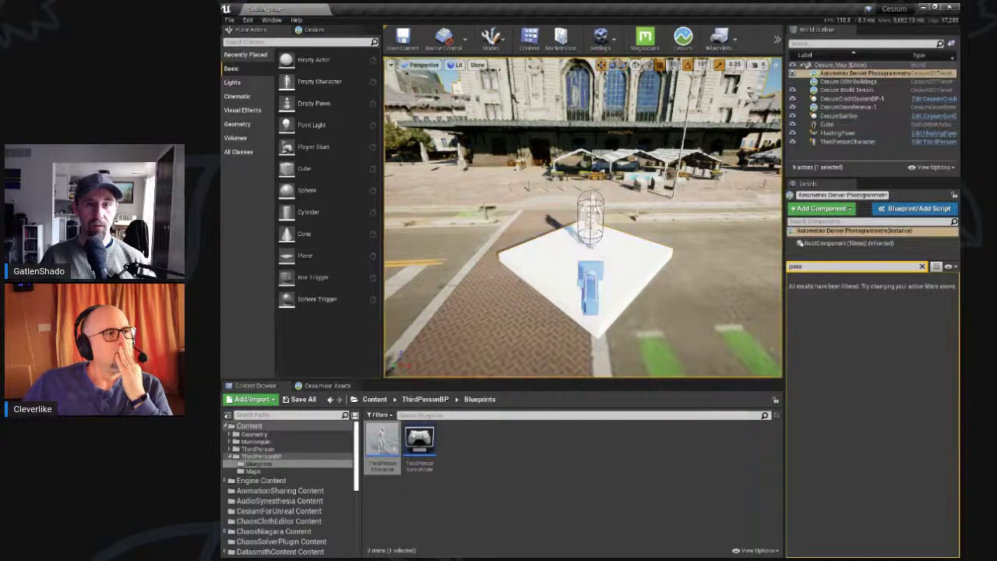
{"action": "left_click", "coordinate": [592, 205]}
{"action": "left_click", "coordinate": [573, 266]}
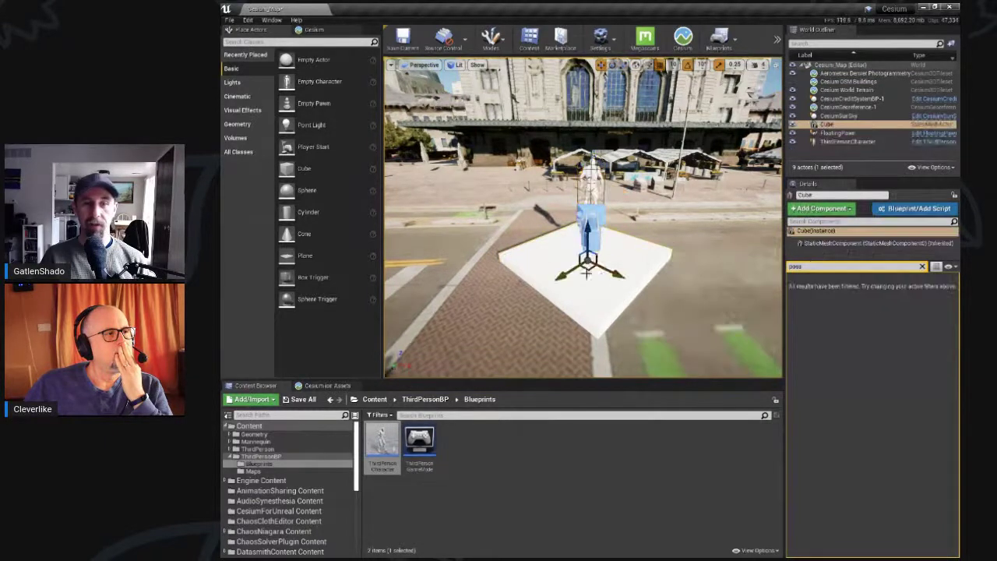
Step: Set Auto Possess Player of the FloatingPawn to Player 0
{"action": "left_click", "coordinate": [842, 134]}
{"action": "left_click", "coordinate": [873, 292]}
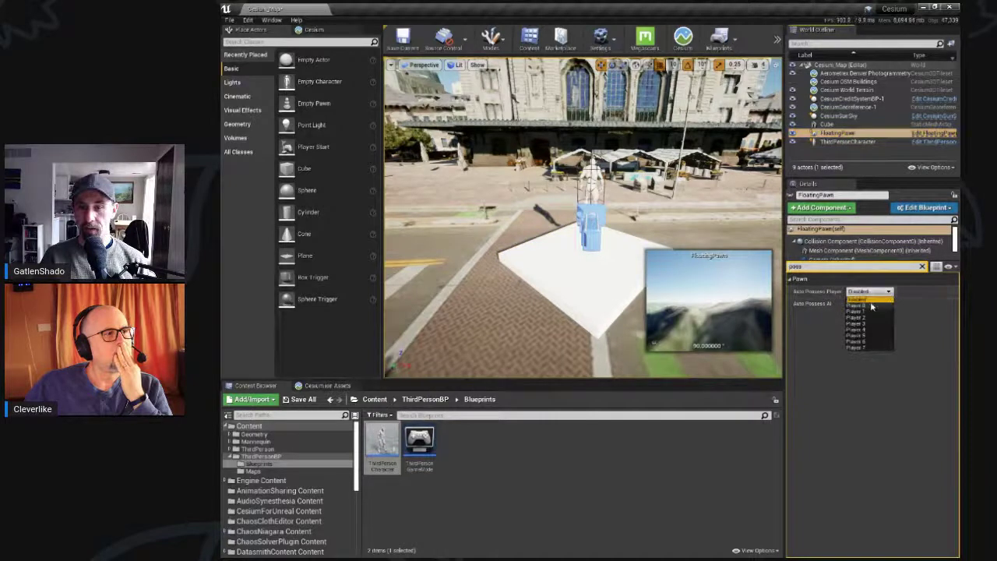
{"action": "left_click", "coordinate": [861, 305]}
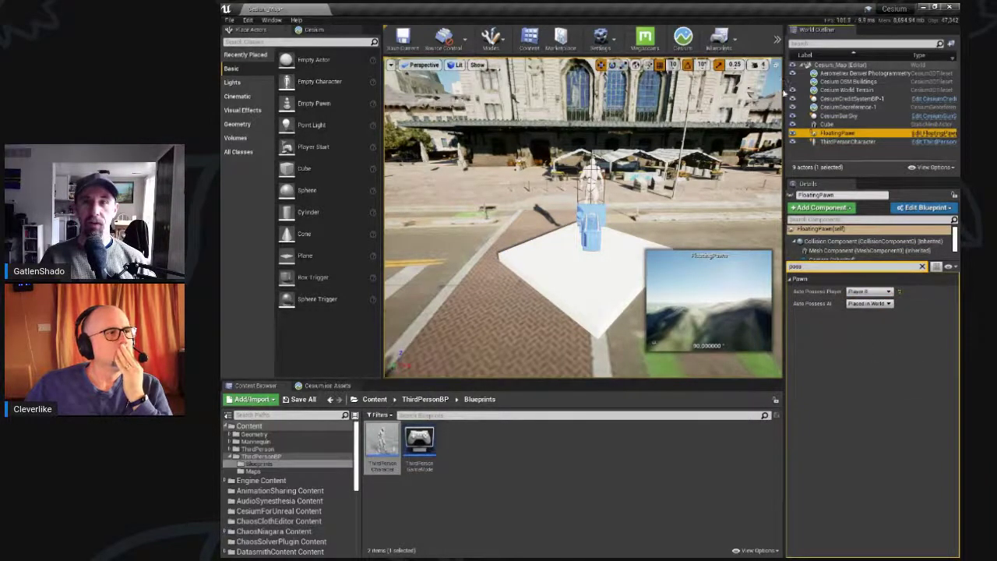
Step: Enlarge the viewport, run the level in the editor to see which pawn is possessed, and stop the play session
{"action": "left_click_drag", "start_coordinate": [785, 92], "coordinate": [824, 92]}
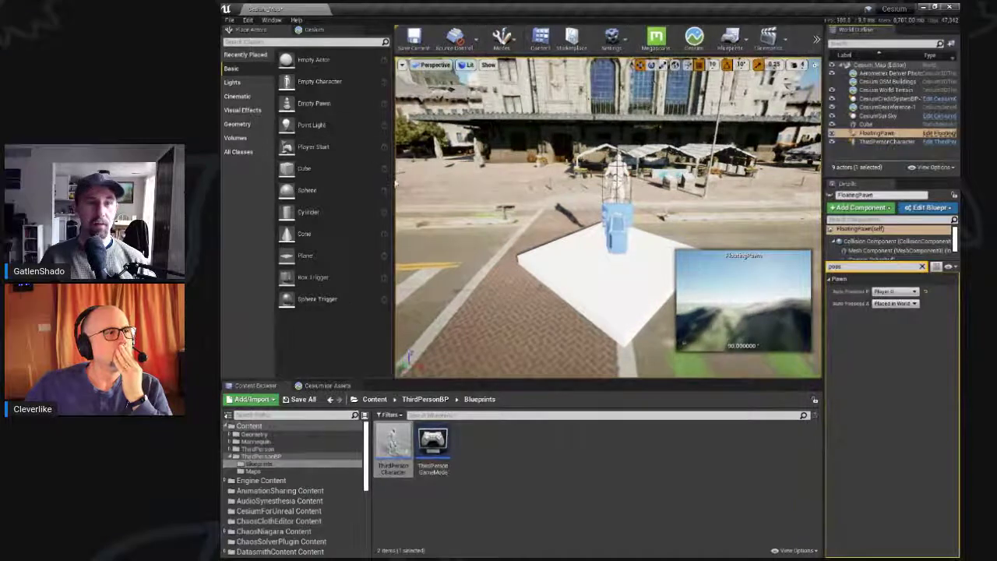
{"action": "left_click_drag", "start_coordinate": [395, 183], "coordinate": [307, 183]}
{"action": "left_click", "coordinate": [766, 36]}
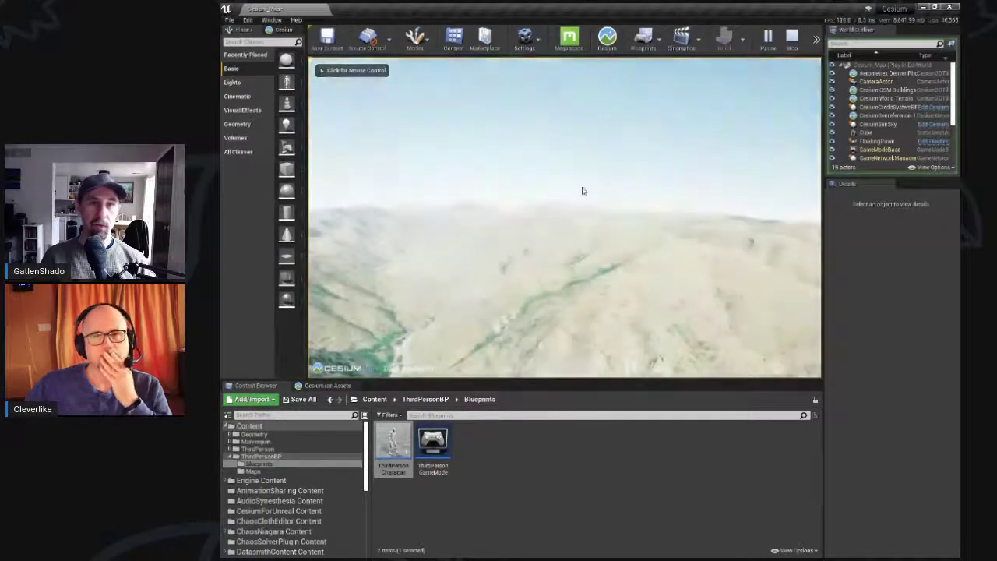
{"action": "left_click", "coordinate": [582, 190]}
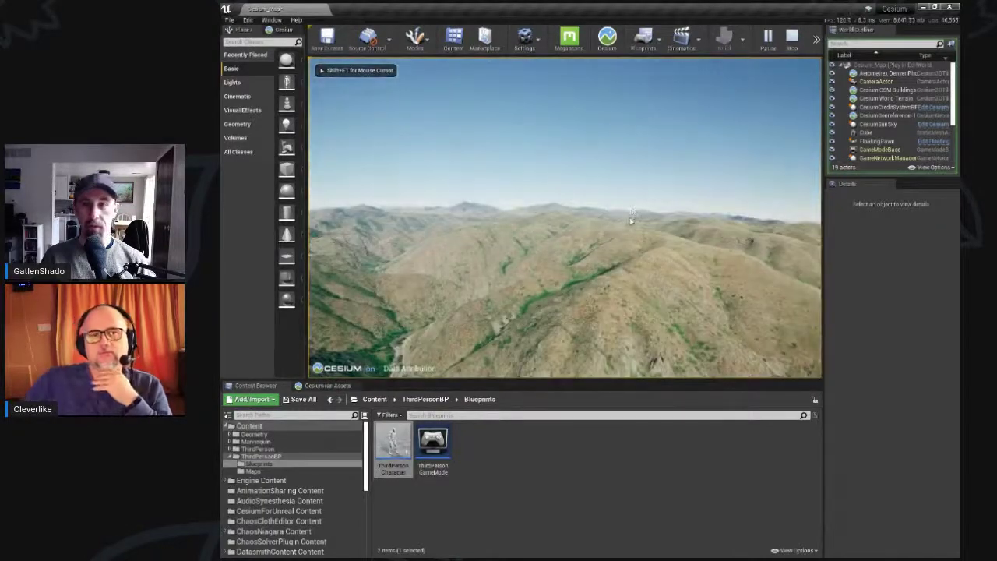
{"action": "key", "text": "Escape"}
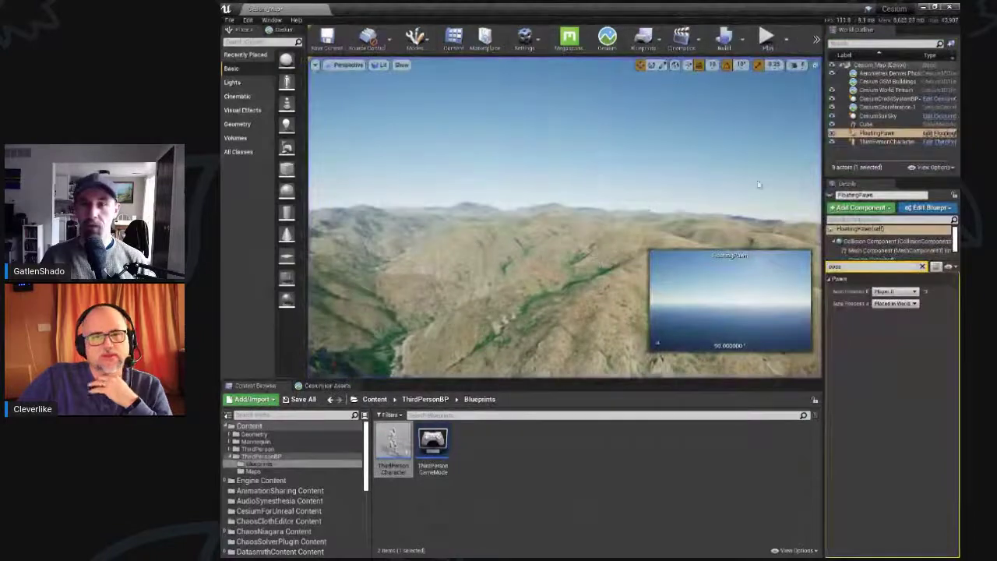
Step: Focus the view on the ThirdPersonCharacter and clear the filter on its details
{"action": "left_click", "coordinate": [888, 143]}
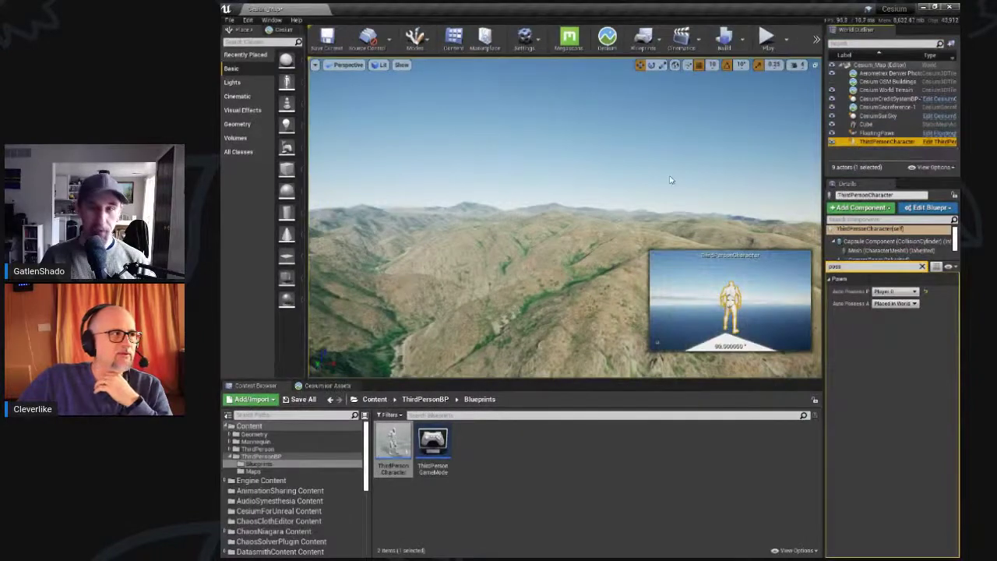
{"action": "key", "text": "f"}
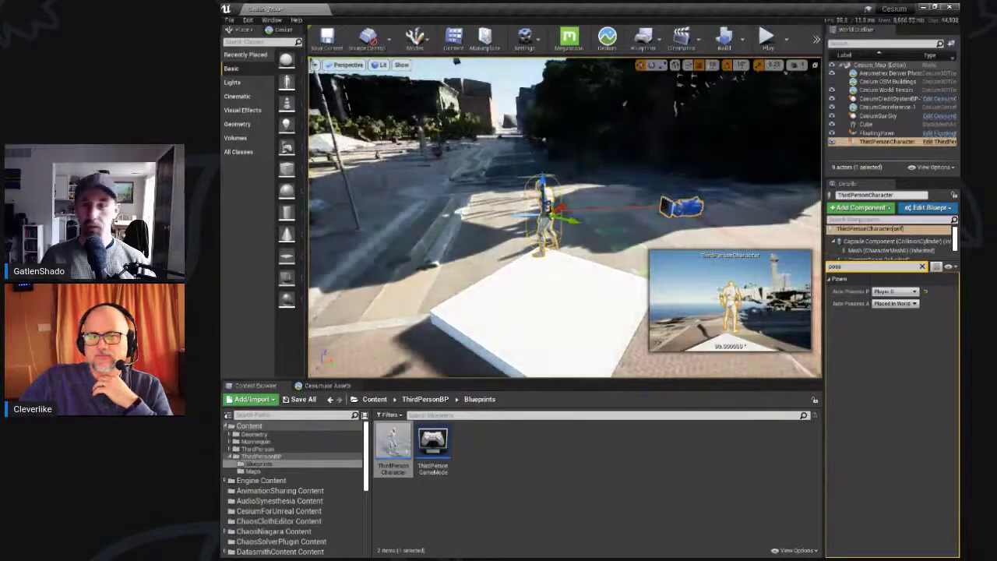
{"action": "left_click", "coordinate": [922, 267]}
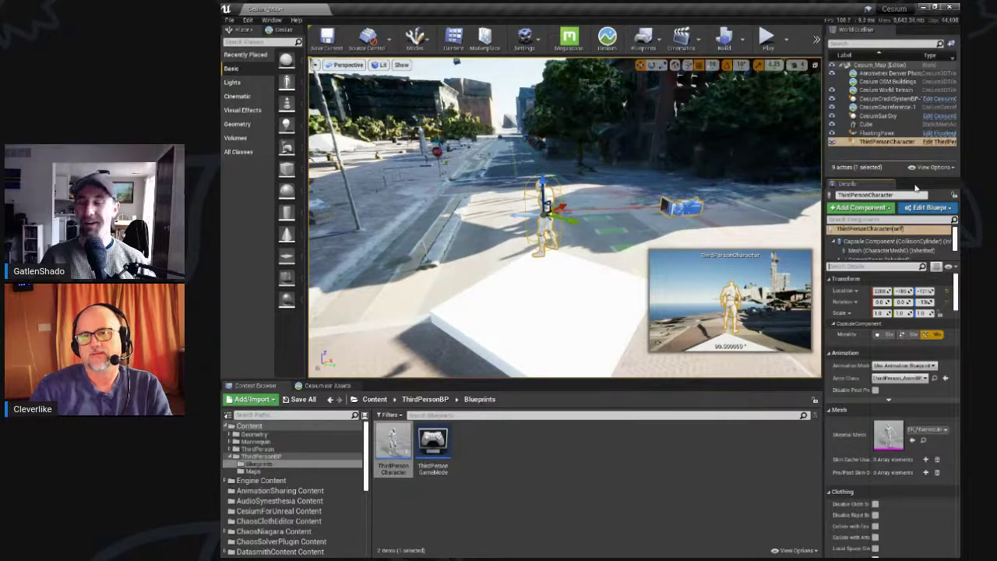
Step: Open the World Settings and examine the available GameMode Override choices without selecting one
{"action": "left_click", "coordinate": [526, 37]}
{"action": "left_click", "coordinate": [583, 67]}
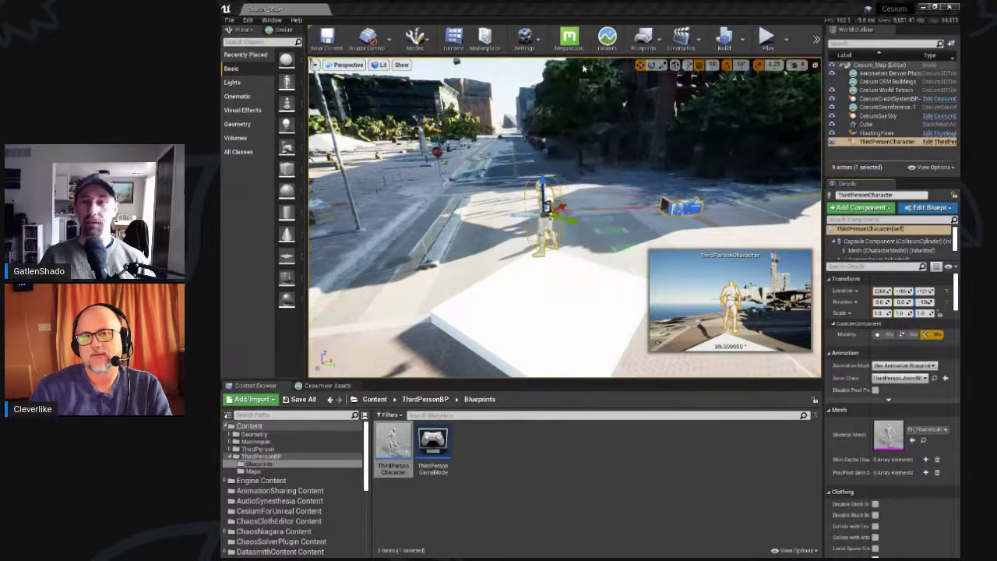
{"action": "left_click", "coordinate": [897, 255]}
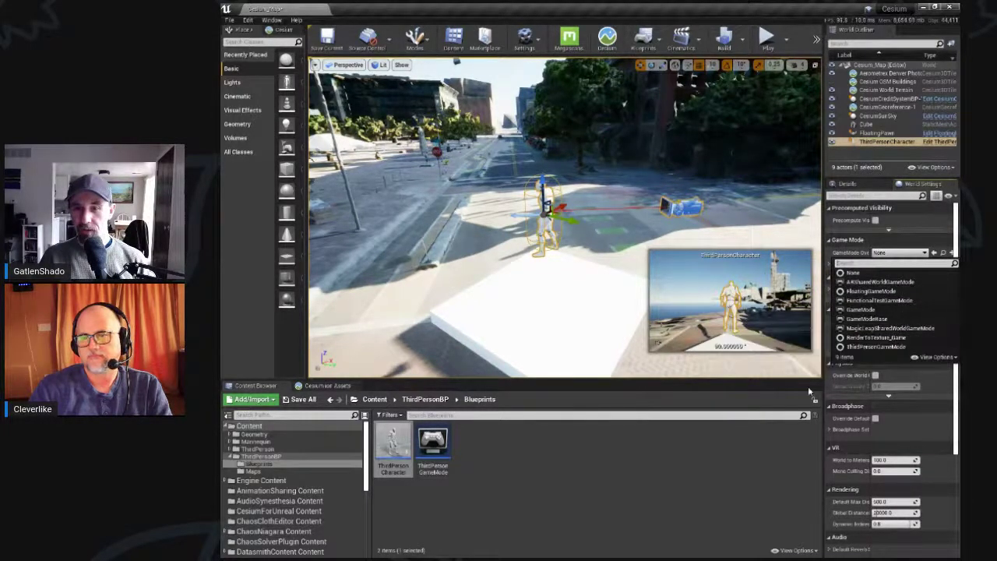
{"action": "left_click", "coordinate": [785, 455]}
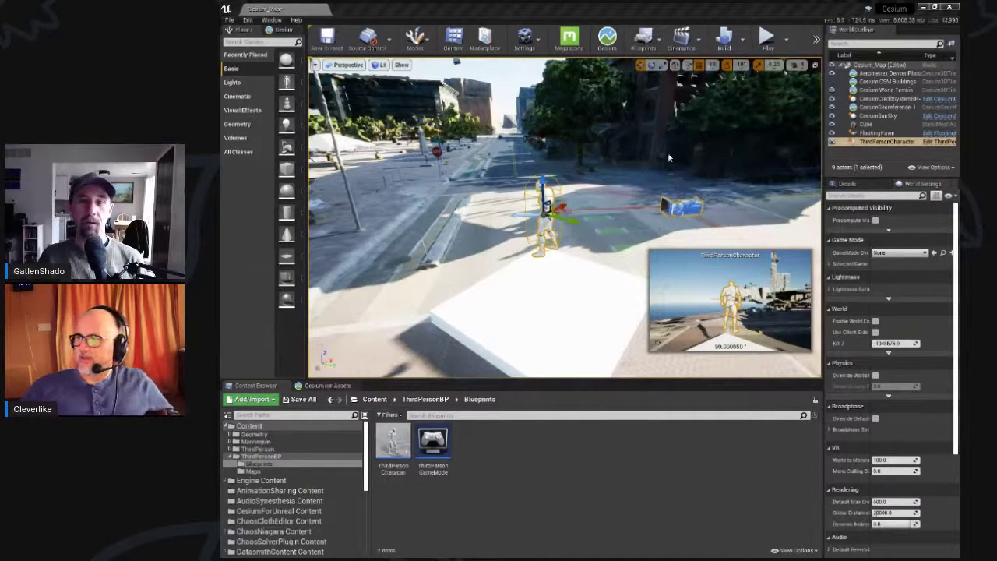
Step: Place the CesiumGeoreference origin at the current camera location in front of Union Station
{"action": "left_click_drag", "start_coordinate": [589, 188], "coordinate": [374, 204], "text": "alt"}
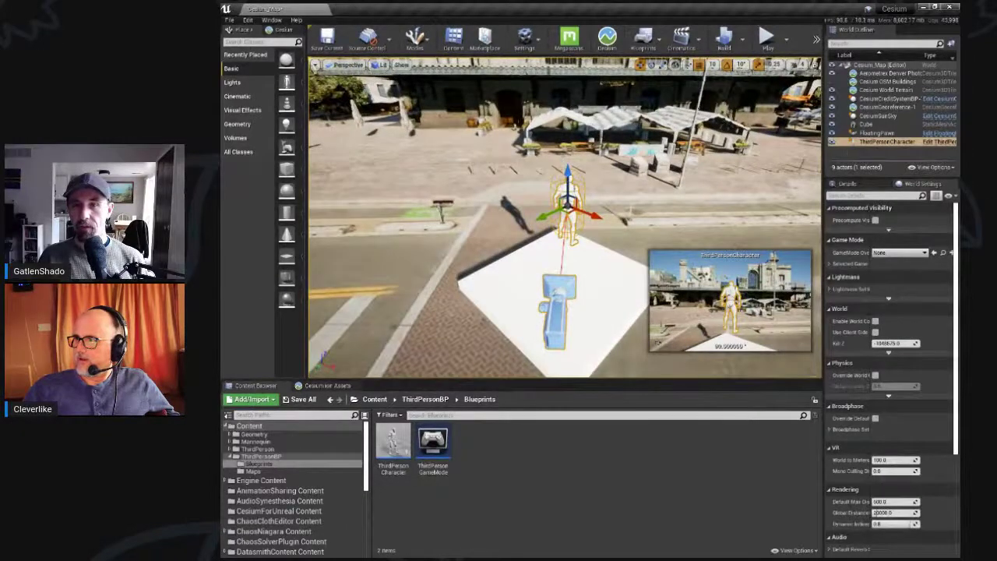
{"action": "left_click", "coordinate": [880, 74]}
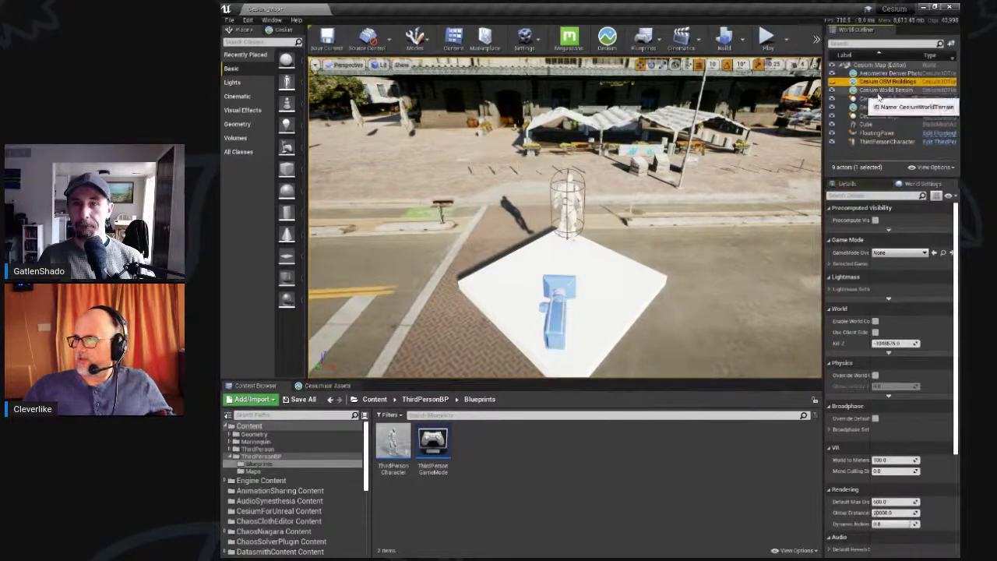
{"action": "left_click", "coordinate": [880, 91]}
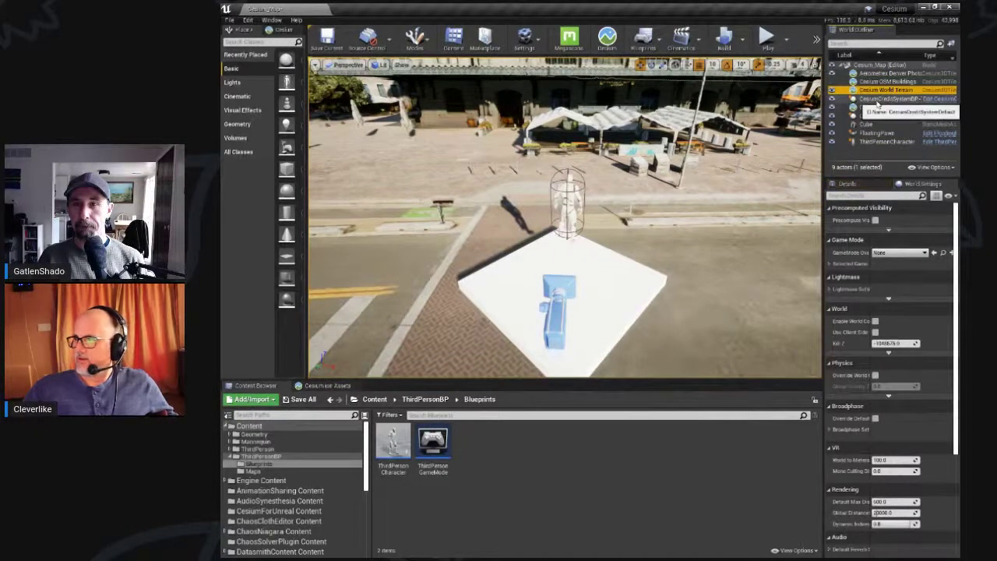
{"action": "left_click", "coordinate": [877, 100]}
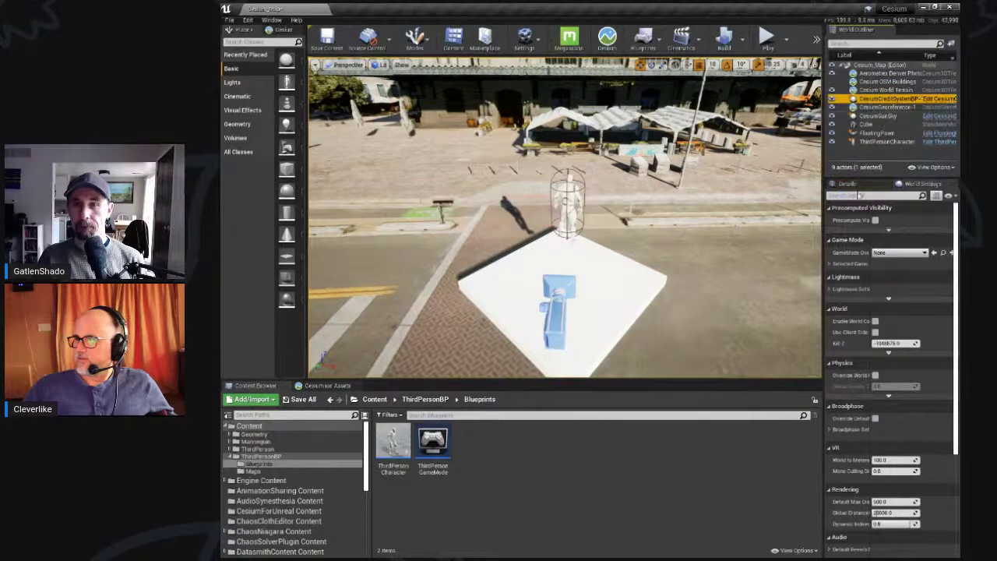
{"action": "left_click", "coordinate": [876, 108]}
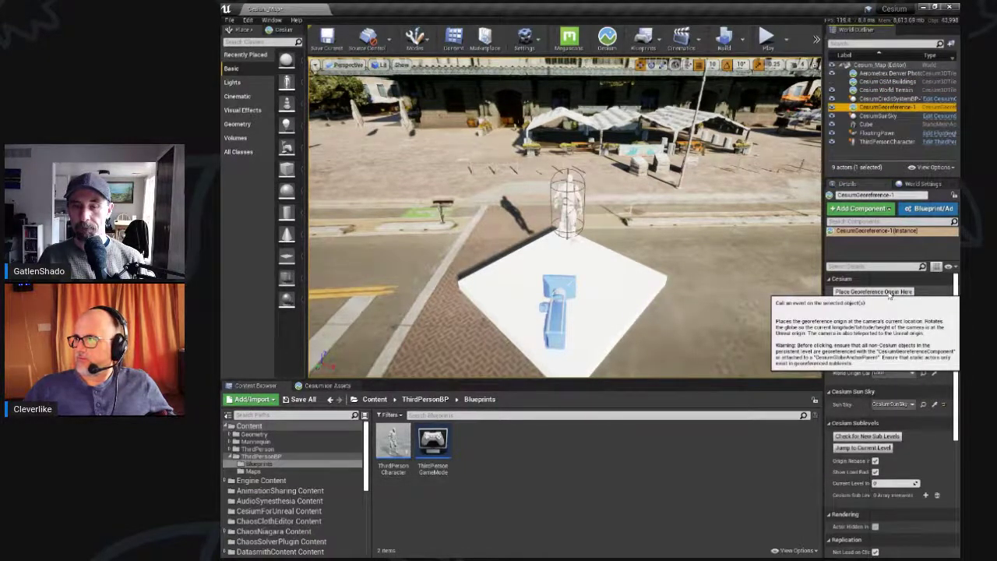
{"action": "left_click", "coordinate": [890, 293]}
{"action": "mouse_move", "coordinate": [542, 225]}
{"action": "right_mouse_down"}
{"action": "mouse_move", "coordinate": [670, 215]}
{"action": "mouse_move", "coordinate": [541, 223]}
{"action": "right_mouse_up"}
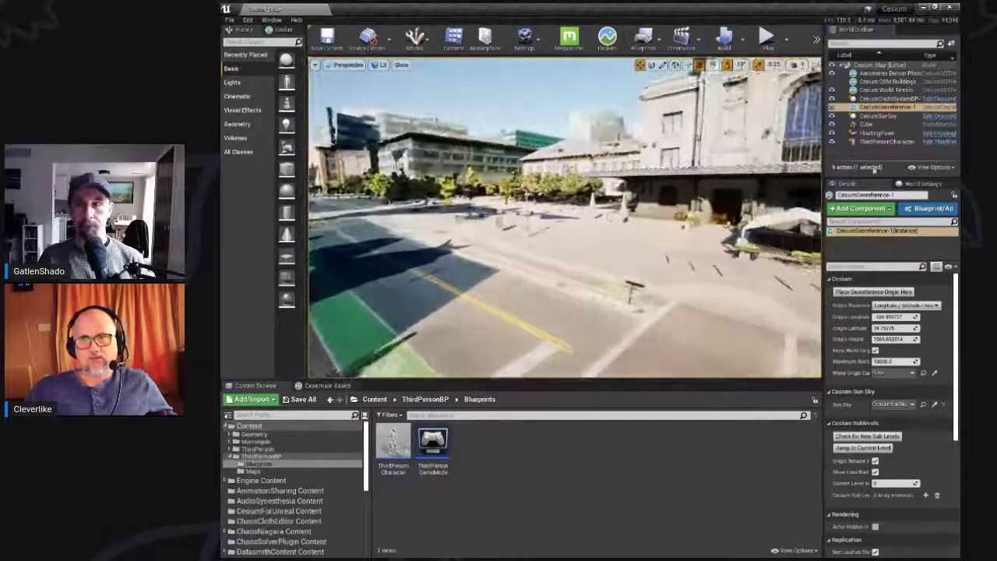
Step: Select the ThirdPersonCharacter together with the platform cube and try to raise both toward the city surface
{"action": "left_click", "coordinate": [886, 143]}
{"action": "right_click_drag", "start_coordinate": [633, 212], "coordinate": [709, 167]}
{"action": "key", "text": "f"}
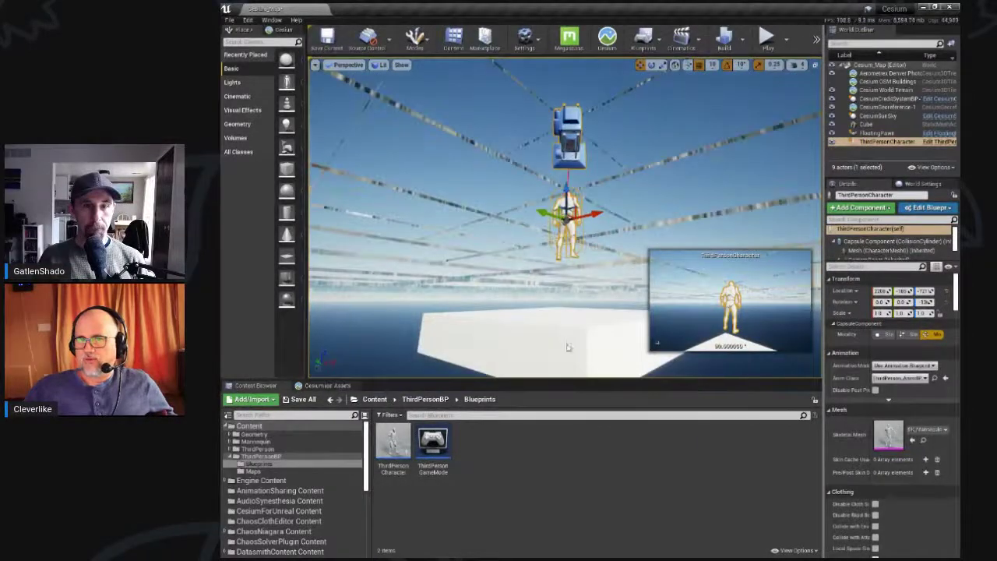
{"action": "left_click", "coordinate": [567, 348], "text": "ctrl"}
{"action": "key", "text": "f"}
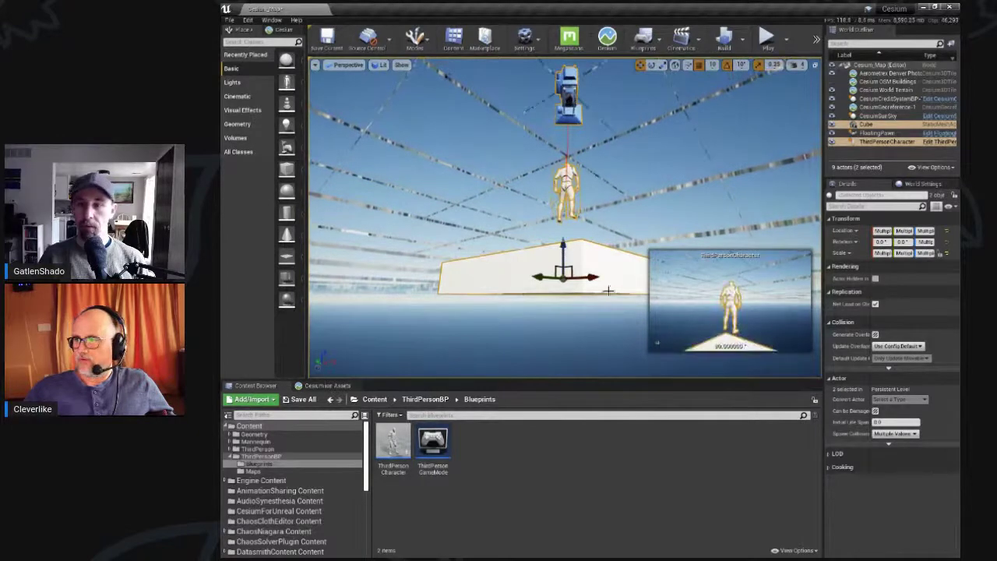
{"action": "left_click_drag", "start_coordinate": [611, 199], "coordinate": [523, 283], "text": "alt"}
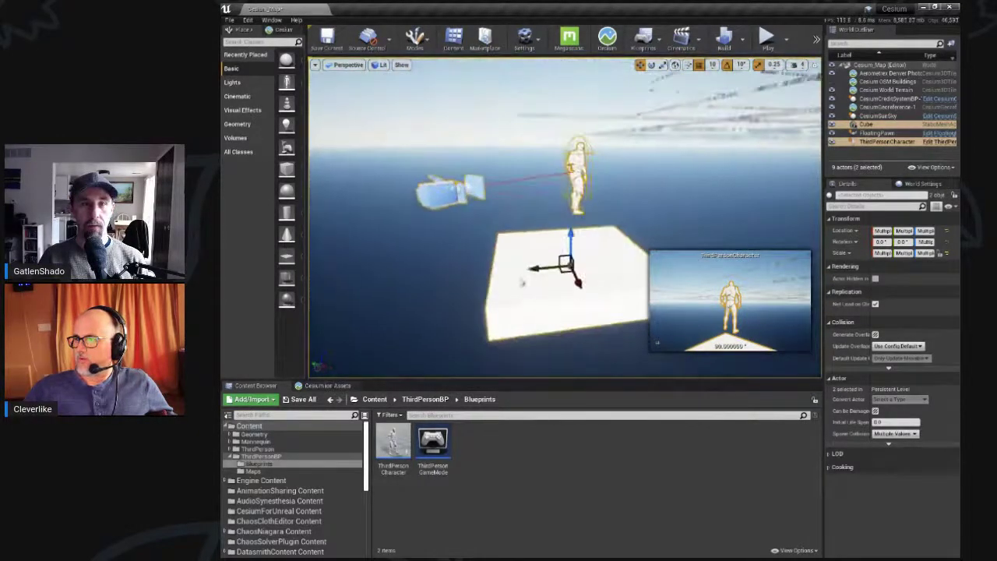
{"action": "scroll", "coordinate": [611, 199], "scroll_direction": "down", "scroll_amount": 8}
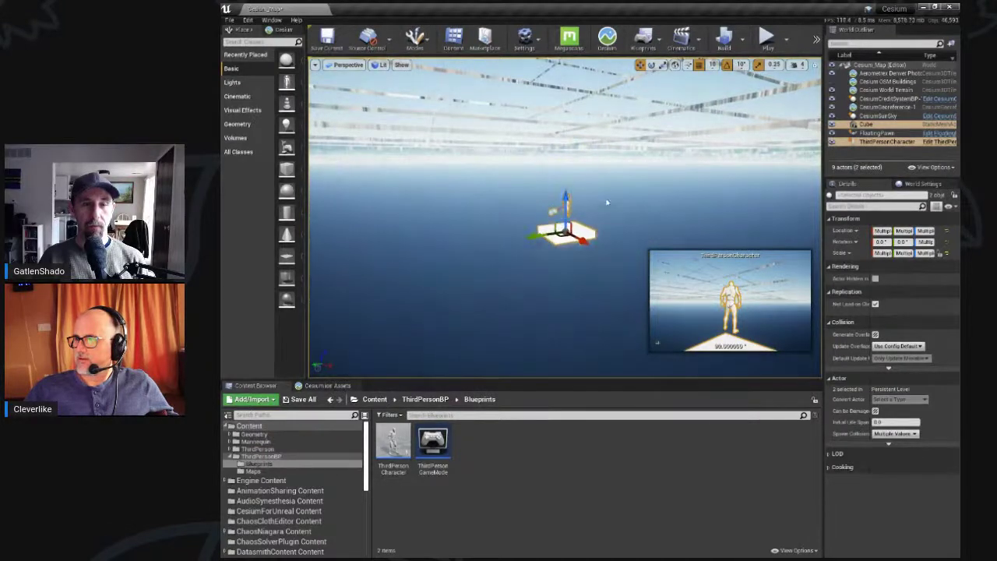
{"action": "scroll", "coordinate": [608, 202], "scroll_direction": "down", "scroll_amount": 5}
{"action": "right_click_drag", "start_coordinate": [610, 205], "coordinate": [599, 223]}
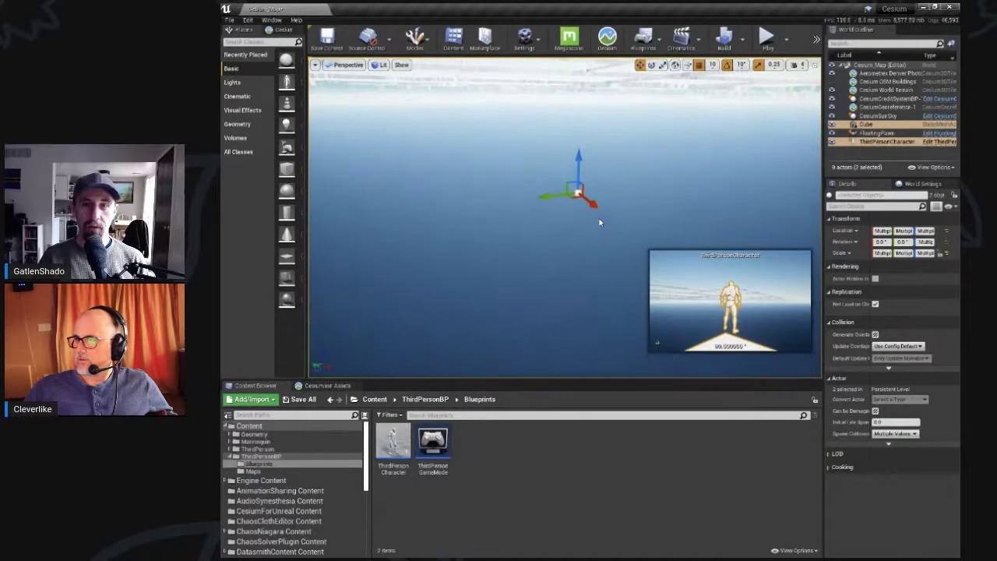
{"action": "left_click_drag", "start_coordinate": [576, 164], "coordinate": [539, 8]}
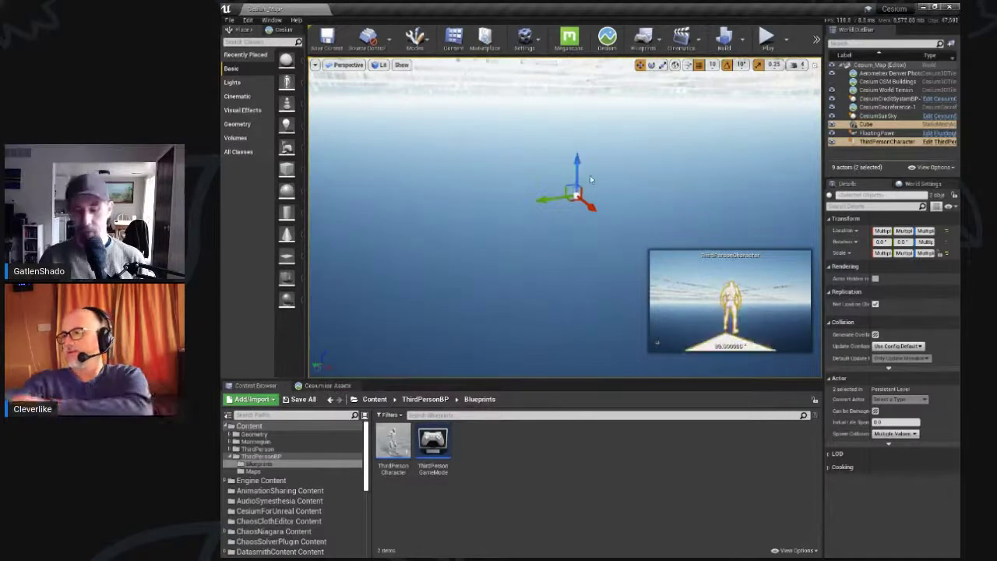
Step: Delete the ThirdPersonCharacter and the platform cube, and frame the Aerometrex Denver Photogrammetry tileset in the view
{"action": "key", "text": "Delete"}
{"action": "right_click_drag", "start_coordinate": [666, 225], "coordinate": [578, 221]}
{"action": "left_click", "coordinate": [894, 74]}
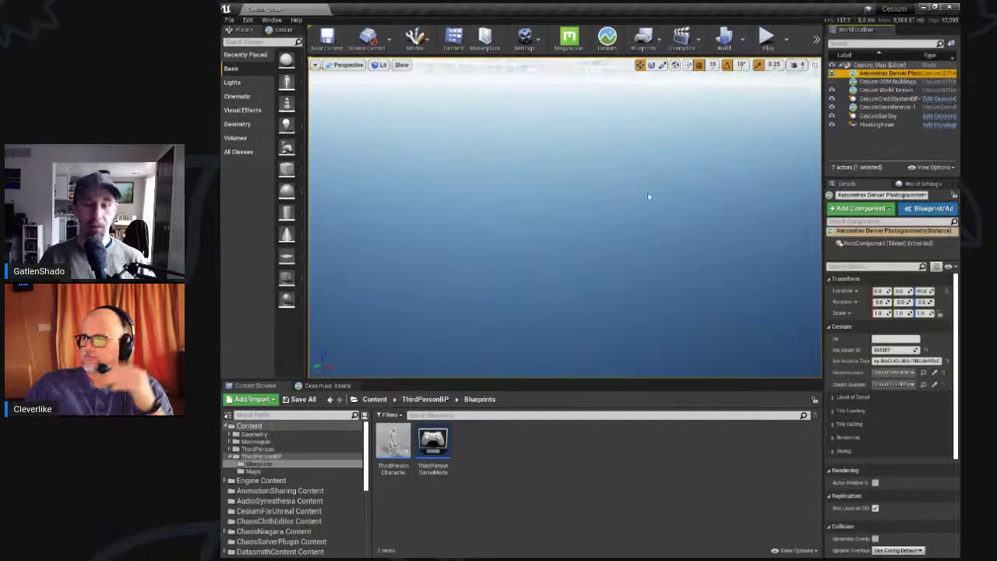
{"action": "key", "text": "f"}
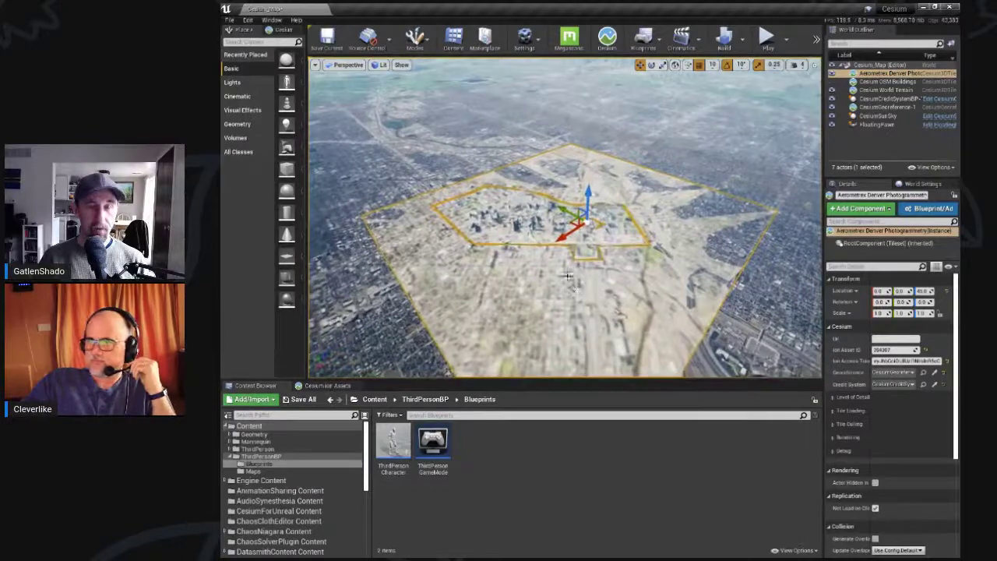
{"action": "right_click_drag", "start_coordinate": [580, 263], "coordinate": [561, 279]}
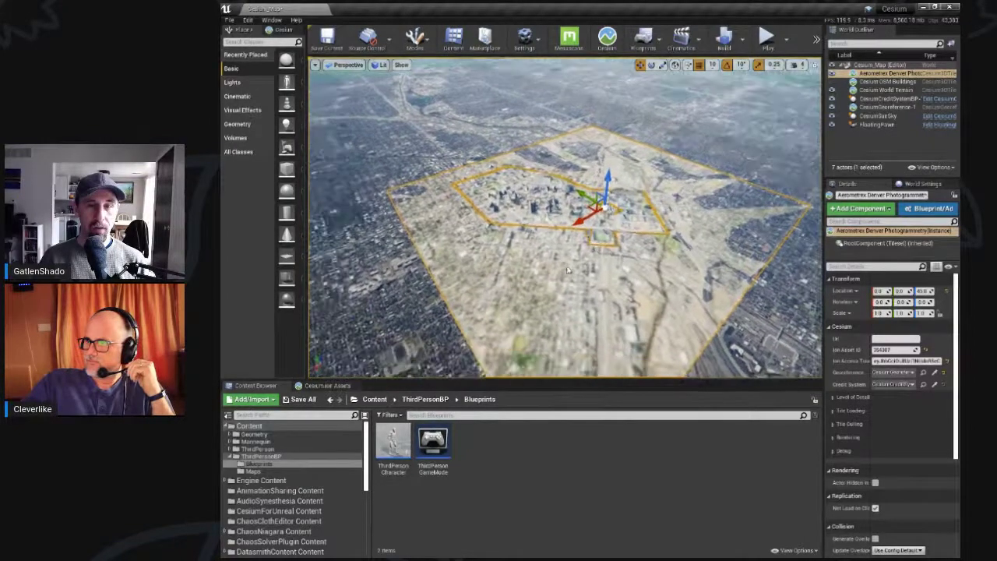
Step: Reapply Player 0 as the FloatingPawn's Auto Possess Player, run the level in the editor, and stop the play session
{"action": "left_click", "coordinate": [885, 107]}
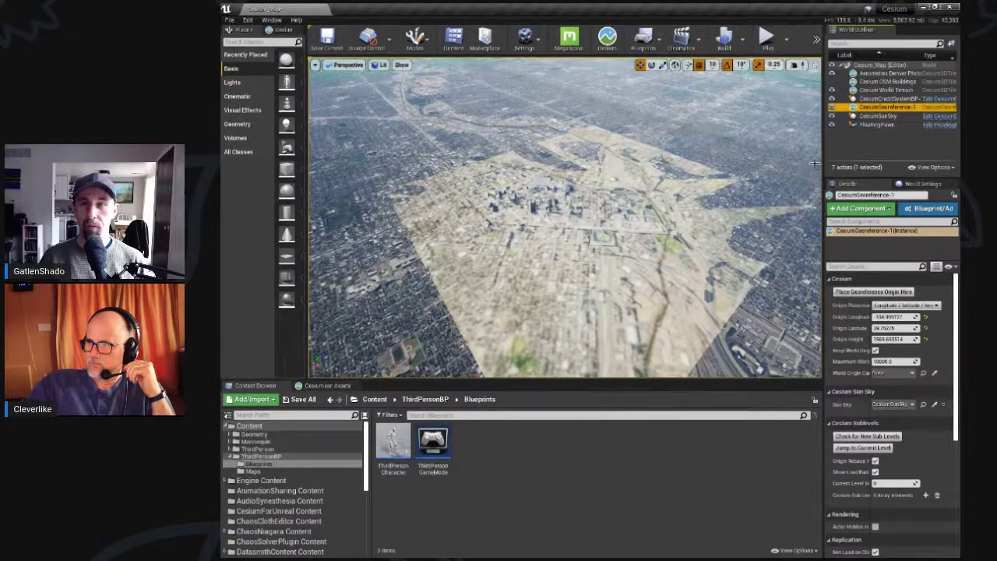
{"action": "left_click", "coordinate": [876, 125]}
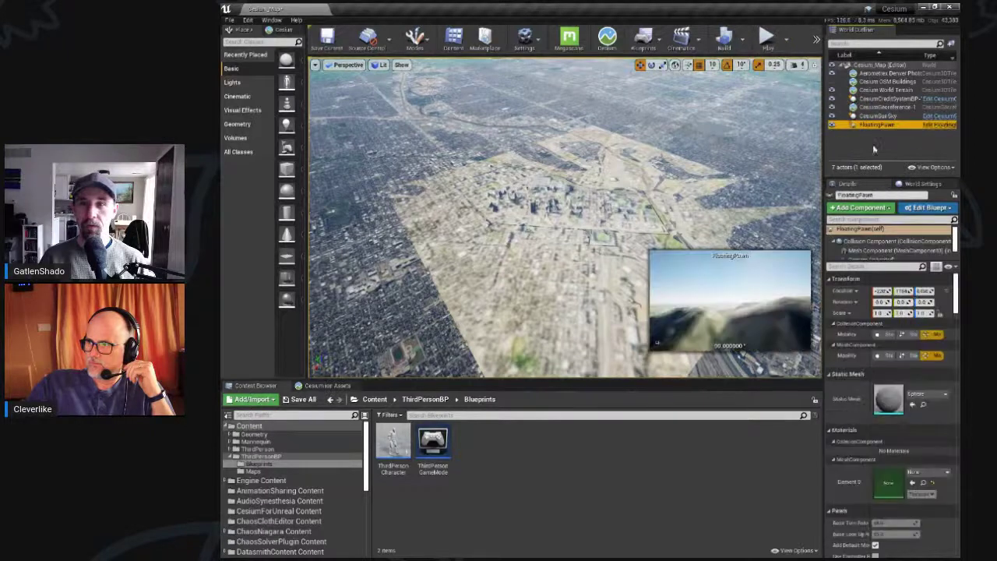
{"action": "left_click", "coordinate": [874, 267]}
{"action": "type", "text": "posse"}
{"action": "left_click", "coordinate": [895, 291]}
{"action": "left_click", "coordinate": [904, 306]}
{"action": "left_click", "coordinate": [766, 37]}
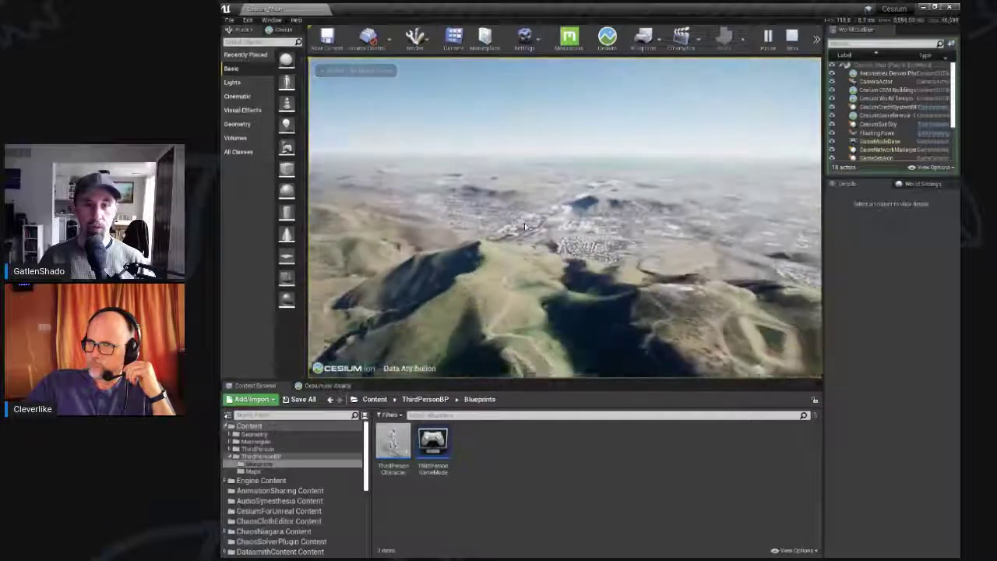
{"action": "key", "text": "Escape"}
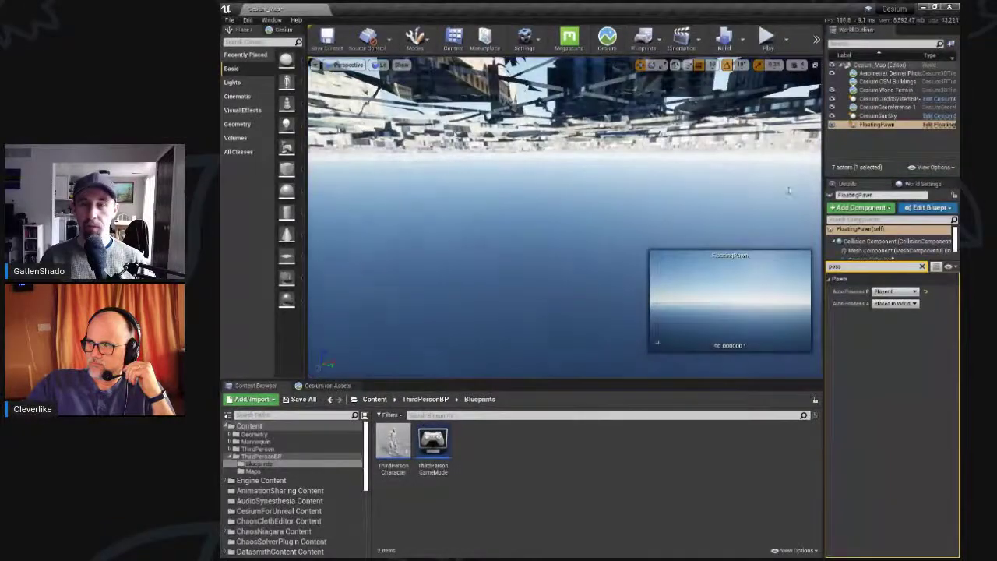
Step: Focus the viewport on the Aerometrex Denver Photogrammetry tileset and raise the camera speed
{"action": "left_click", "coordinate": [883, 74]}
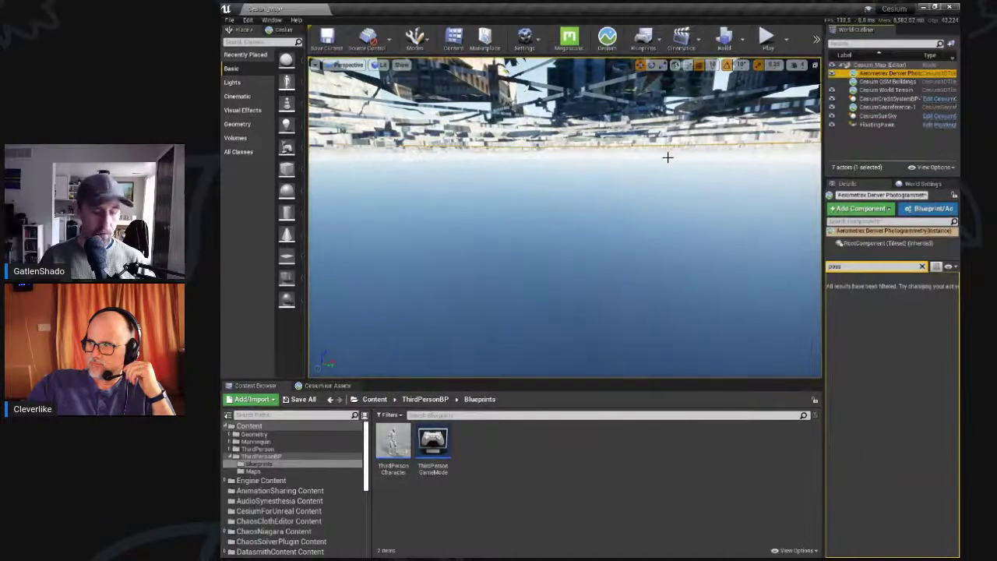
{"action": "key", "text": "f"}
{"action": "right_click_drag", "start_coordinate": [590, 242], "coordinate": [579, 240]}
{"action": "left_click", "coordinate": [802, 65]}
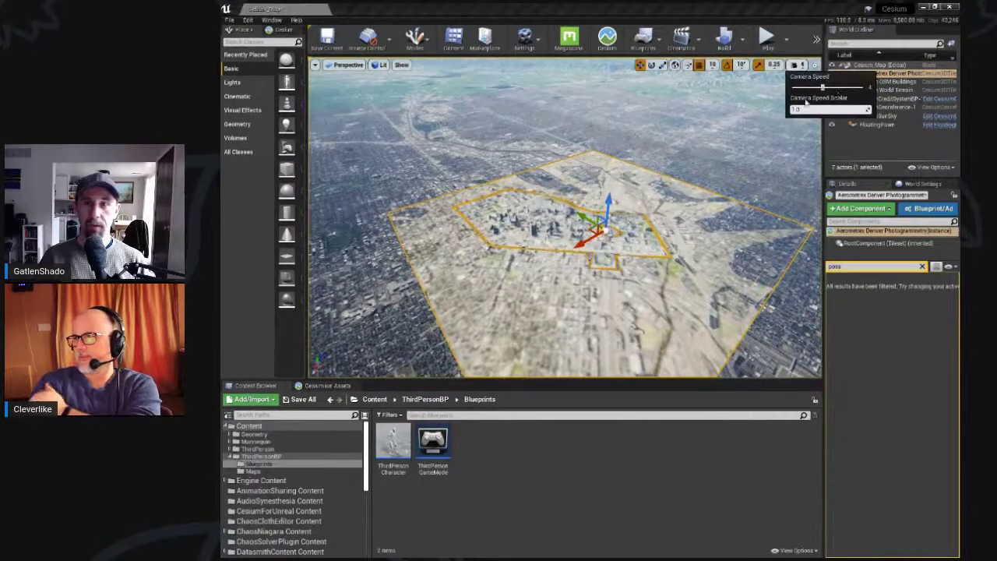
{"action": "left_click_drag", "start_coordinate": [824, 89], "coordinate": [862, 87]}
Step: Place a ThirdPersonCharacter at street level in front of Union Station in the Denver photogrammetry
{"action": "key", "text": "w"}
{"action": "right_click_drag", "start_coordinate": [592, 238], "coordinate": [613, 232]}
{"action": "key", "text": "w"}
{"action": "key", "text": "w"}
{"action": "key", "text": "s"}
{"action": "key", "text": "w"}
{"action": "left_click_drag", "start_coordinate": [393, 445], "coordinate": [272, 225]}
Step: Add a cube, scale it into a wide flat platform, and move it beneath the third-person character
{"action": "key", "text": "e"}
{"action": "left_click_drag", "start_coordinate": [287, 168], "coordinate": [582, 263]}
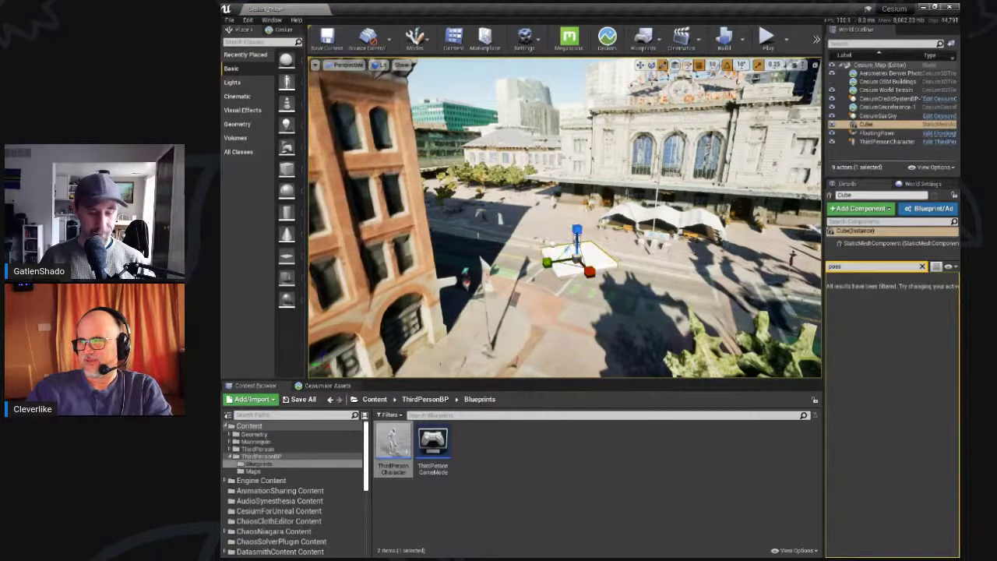
{"action": "key", "text": "f"}
{"action": "left_click_drag", "start_coordinate": [576, 257], "coordinate": [452, 311], "text": "alt"}
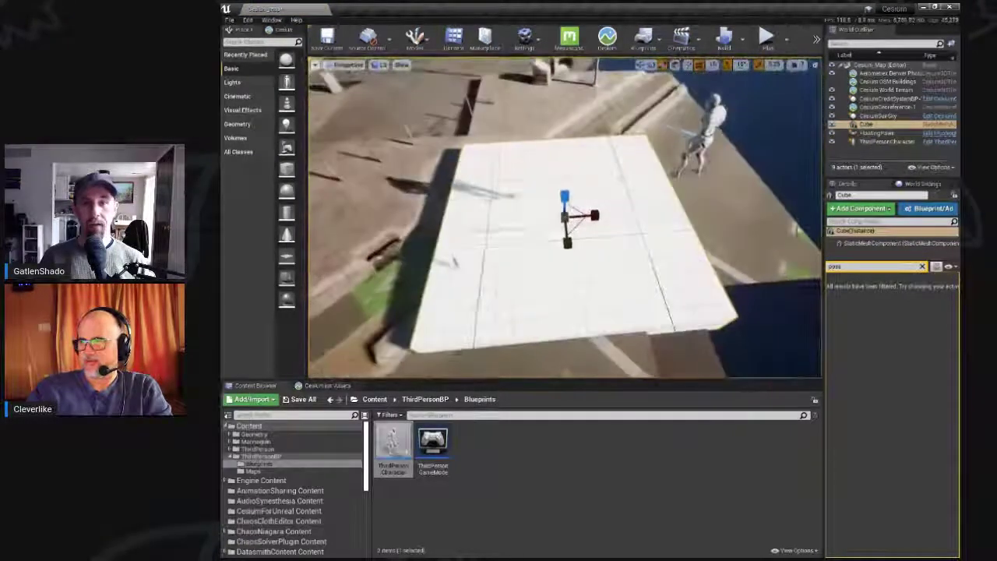
{"action": "key", "text": "w"}
{"action": "left_click_drag", "start_coordinate": [578, 224], "coordinate": [671, 253]}
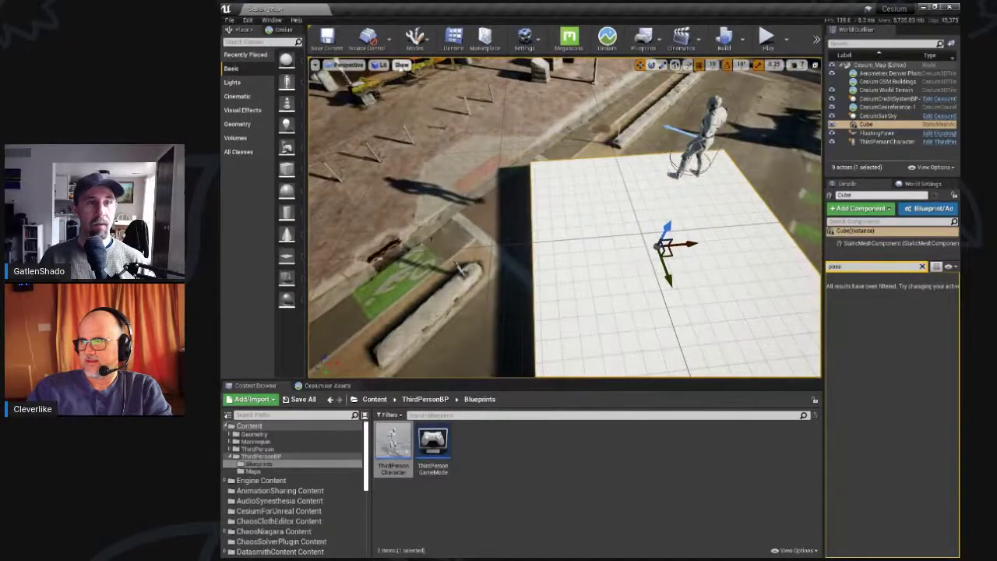
Step: Hide the viewport grid and run a brief play test of the level
{"action": "left_click", "coordinate": [401, 64]}
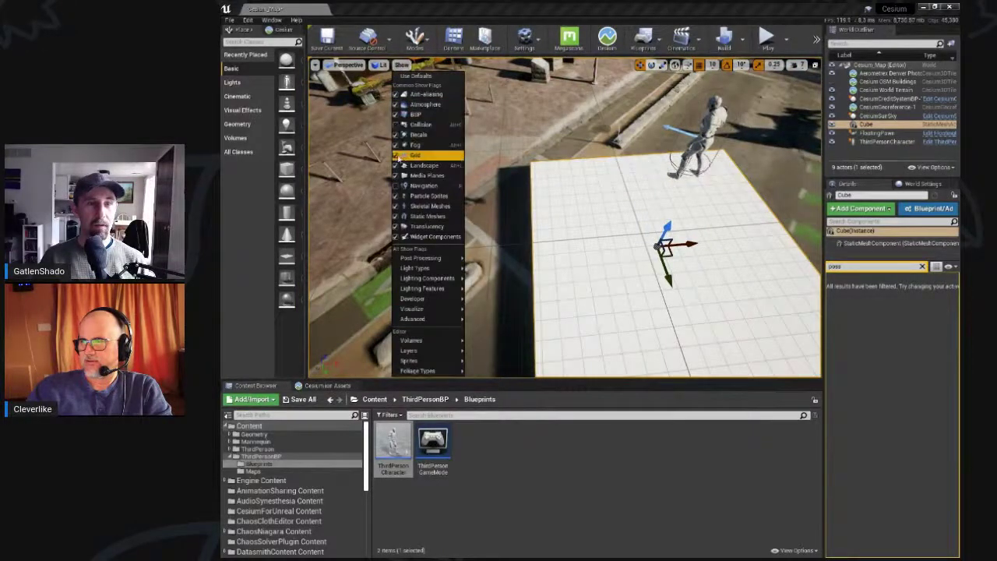
{"action": "left_click", "coordinate": [399, 155]}
{"action": "left_click", "coordinate": [768, 37]}
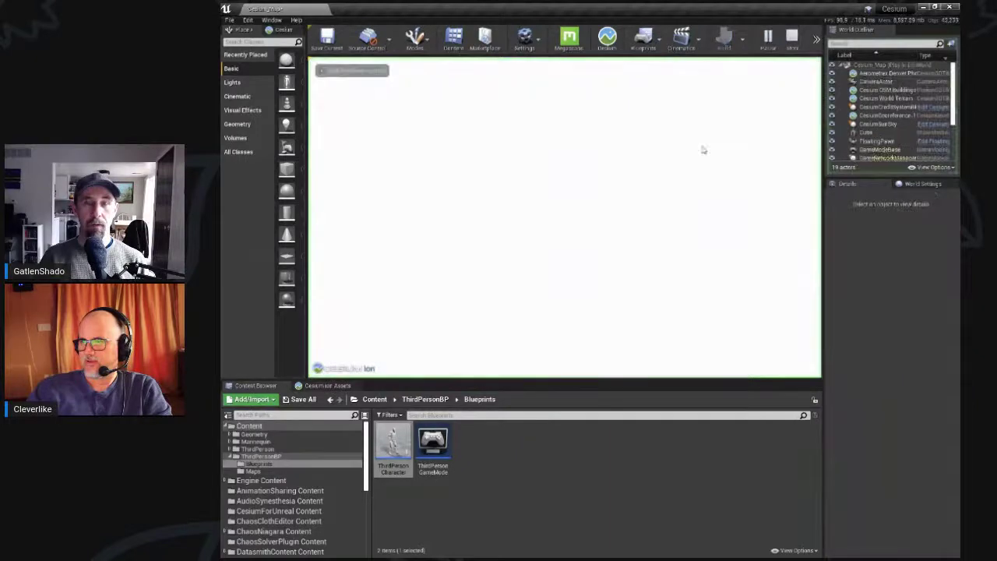
{"action": "key", "text": "Escape"}
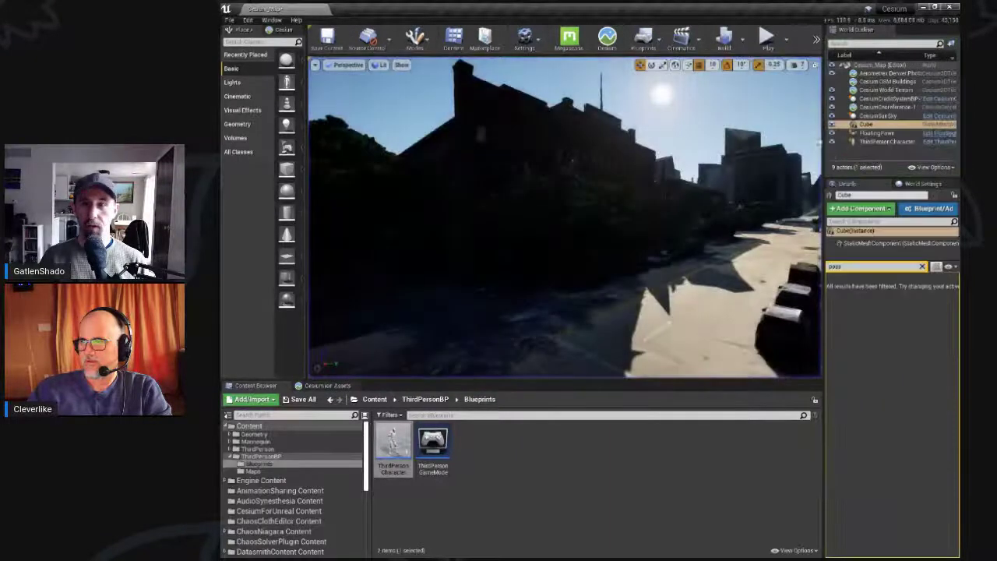
Step: Set Auto Possess Player to Player 0 on the ThirdPersonCharacter
{"action": "key", "text": "f"}
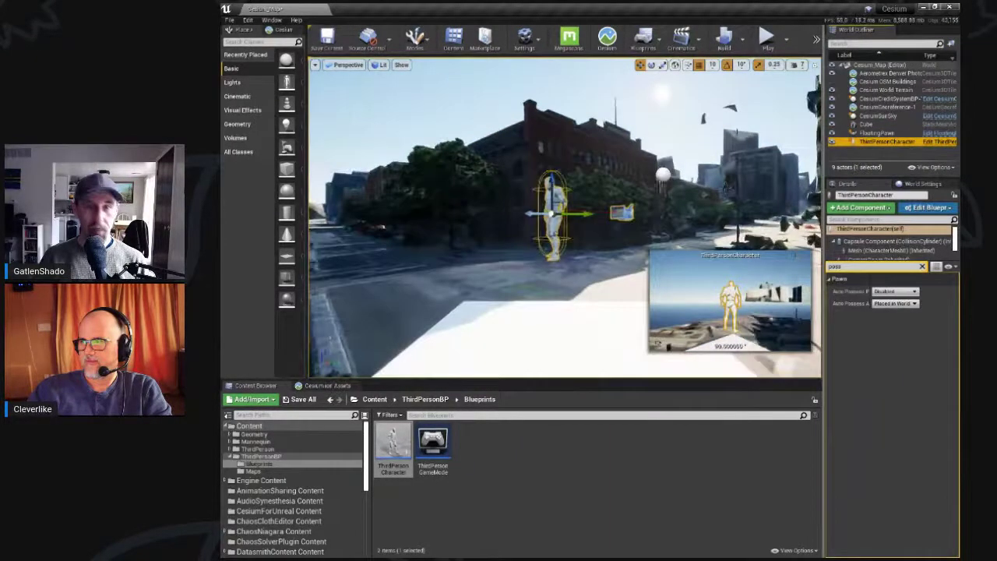
{"action": "left_click", "coordinate": [899, 305]}
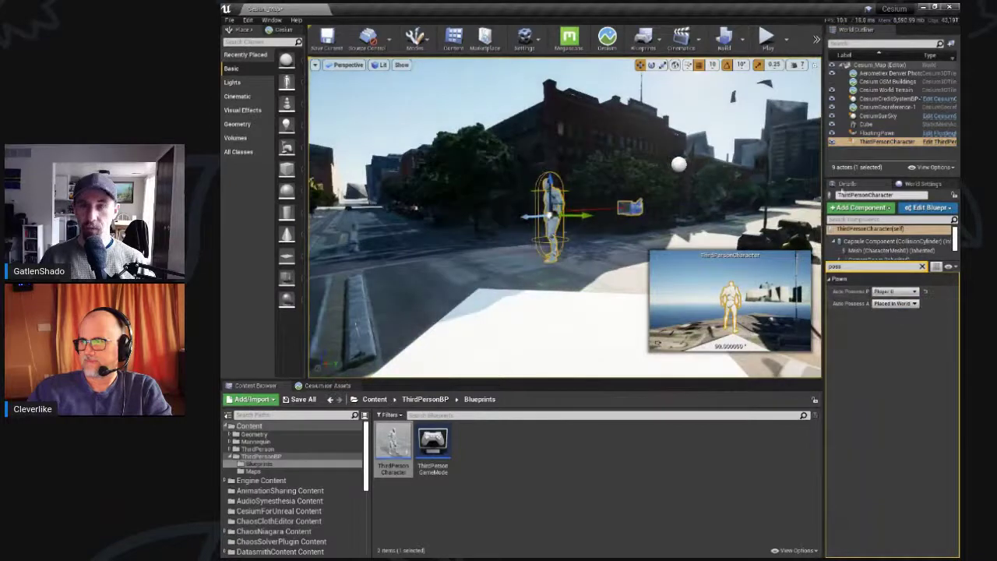
Step: Play the level, run the character off the platform toward the white station buildings, and stop the session
{"action": "left_click", "coordinate": [767, 38]}
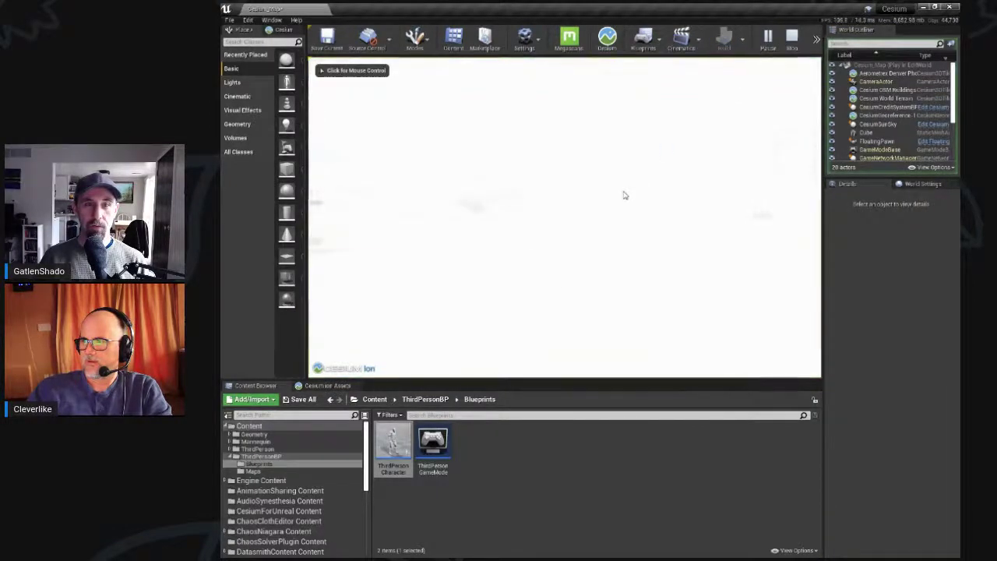
{"action": "left_click", "coordinate": [600, 249]}
{"action": "key", "text": "w"}
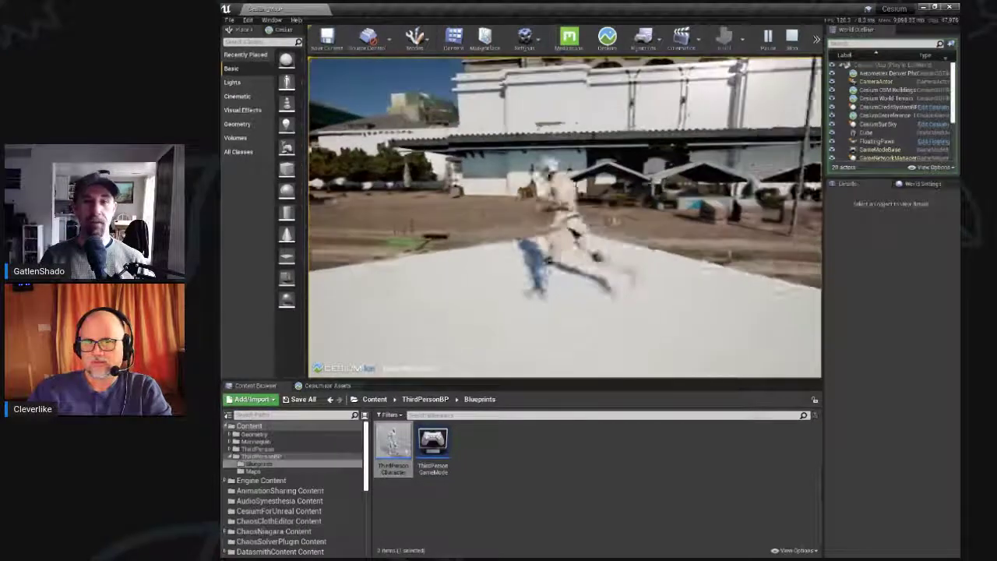
{"action": "key", "text": "w"}
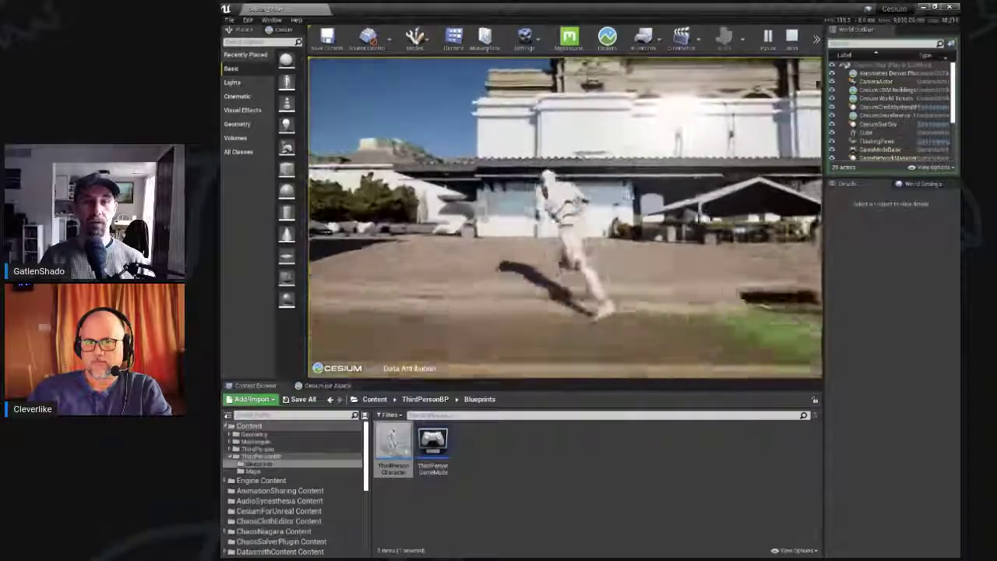
{"action": "key", "text": "w"}
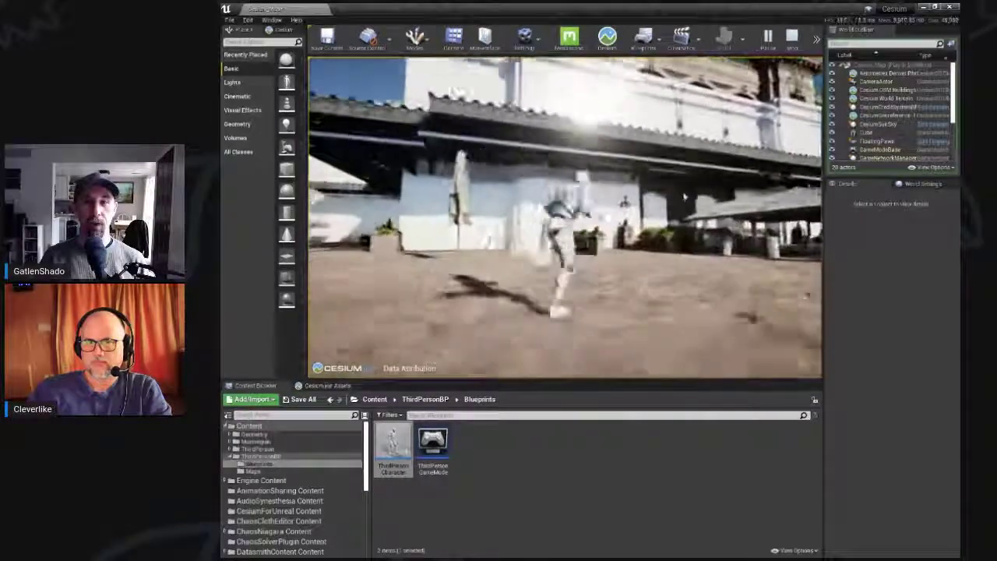
{"action": "key", "text": "w"}
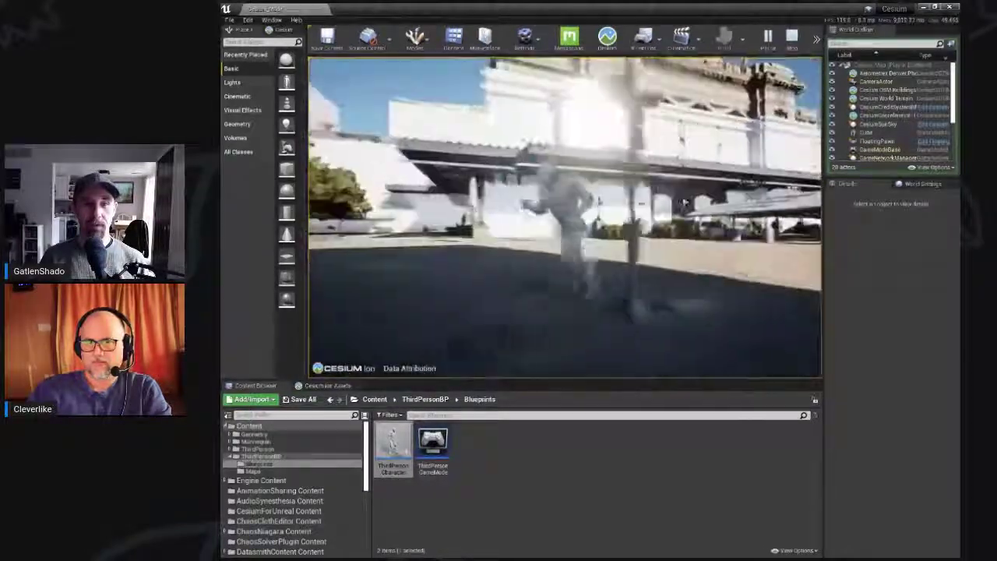
{"action": "key", "text": "w"}
{"action": "key", "text": "w"}
{"action": "key", "text": "Escape"}
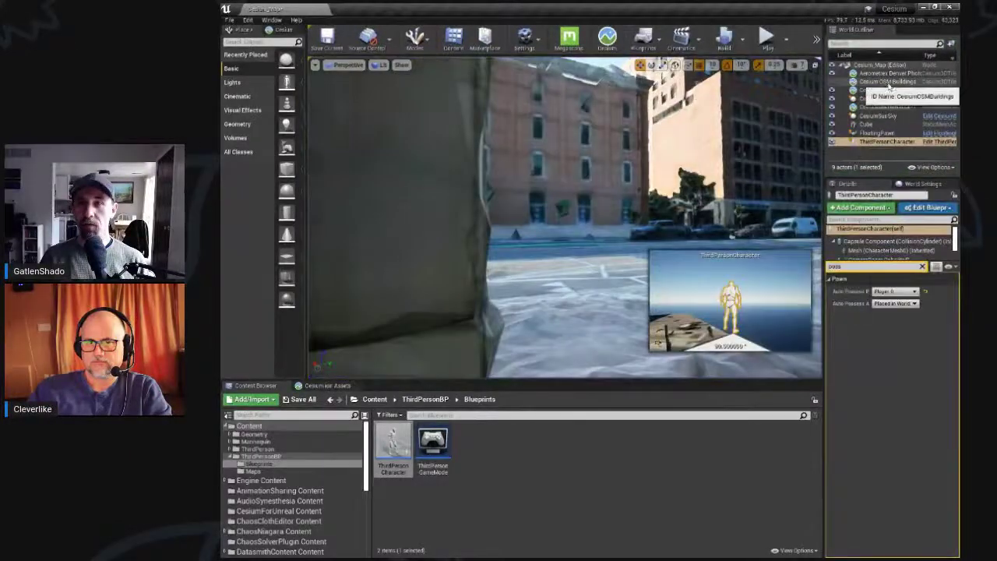
Step: Delete the Cesium OSM Buildings tileset from the level
{"action": "left_click", "coordinate": [888, 83]}
{"action": "right_click", "coordinate": [861, 81]}
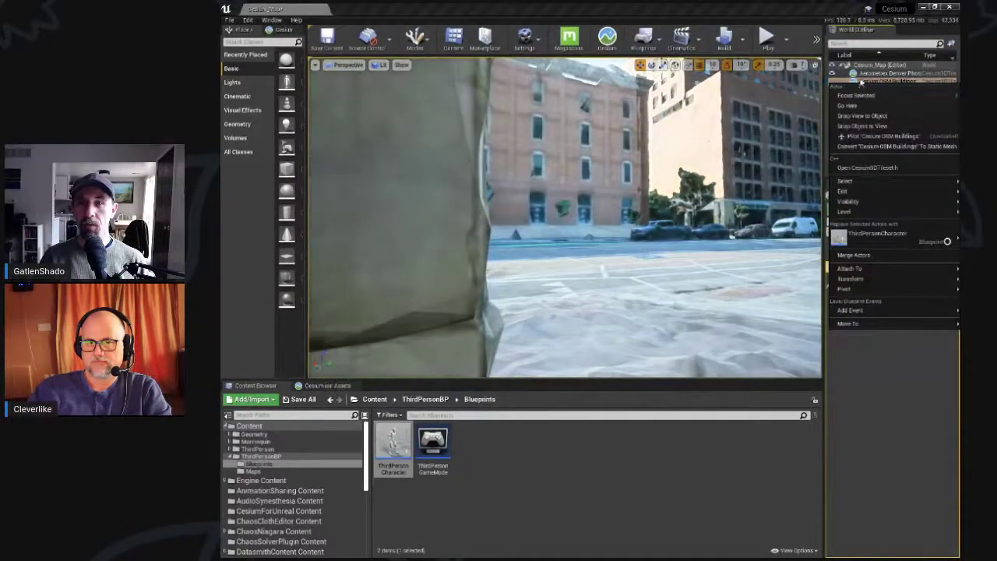
{"action": "left_click", "coordinate": [862, 82]}
{"action": "key", "text": "Delete"}
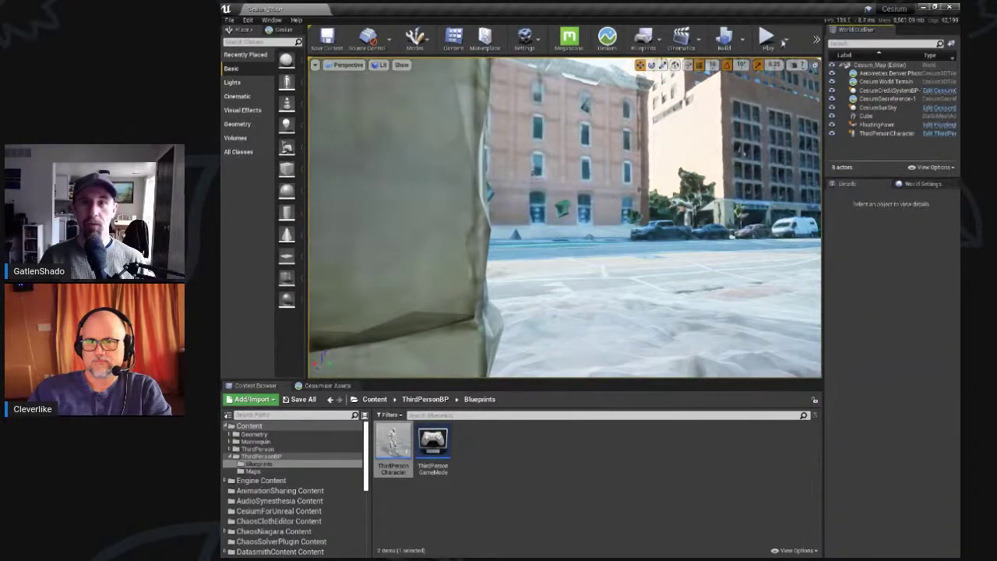
Step: Play the level in full screen, run and jump the character around the Union Station plaza and nearby street, and end the session
{"action": "left_click", "coordinate": [767, 36]}
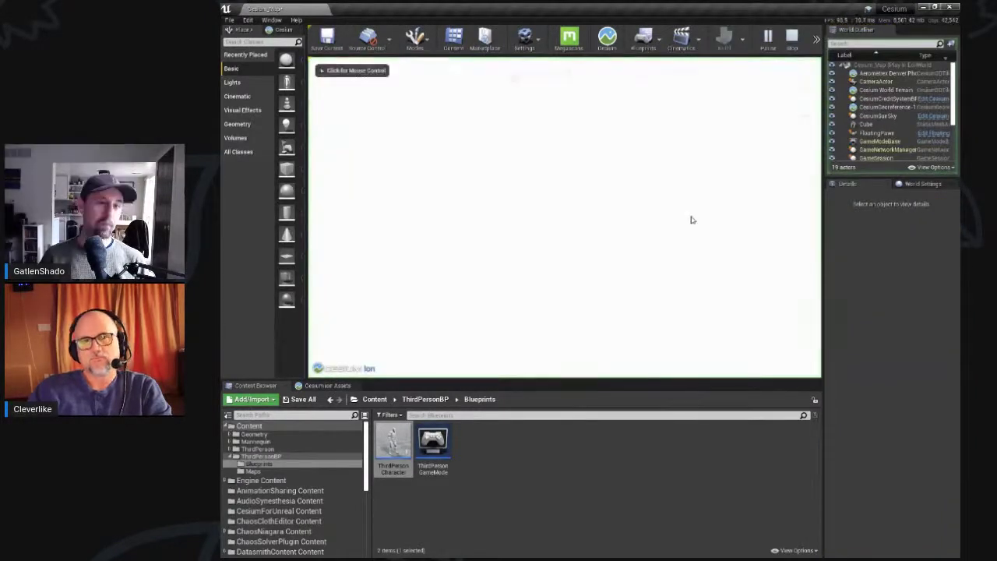
{"action": "left_click", "coordinate": [664, 169]}
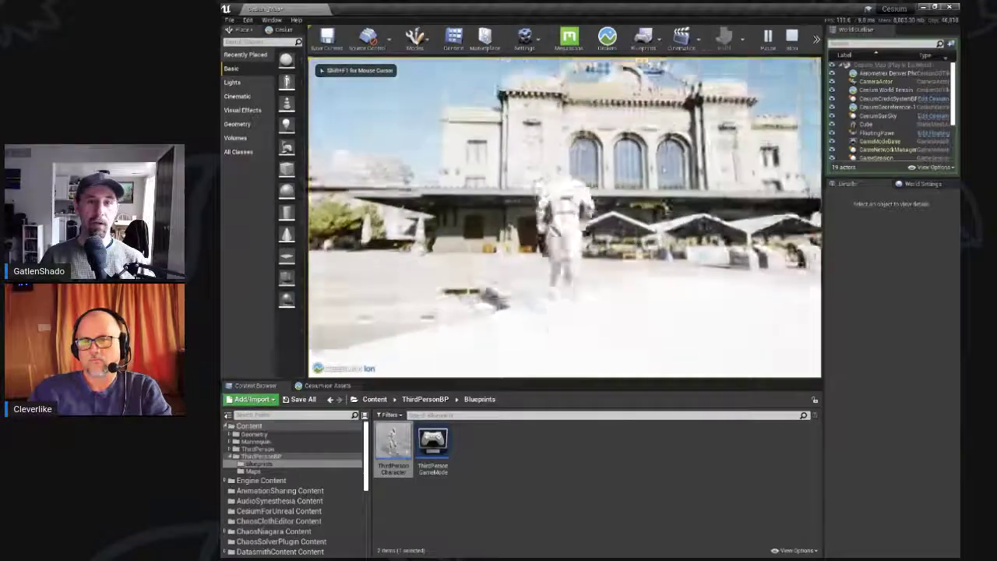
{"action": "key", "text": "F11"}
{"action": "key", "text": "a"}
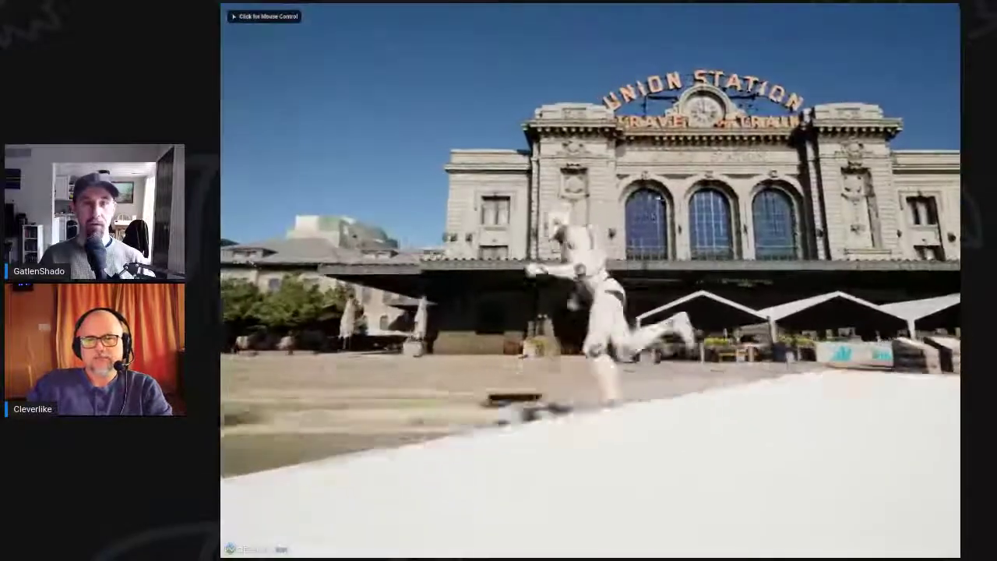
{"action": "key", "text": "w"}
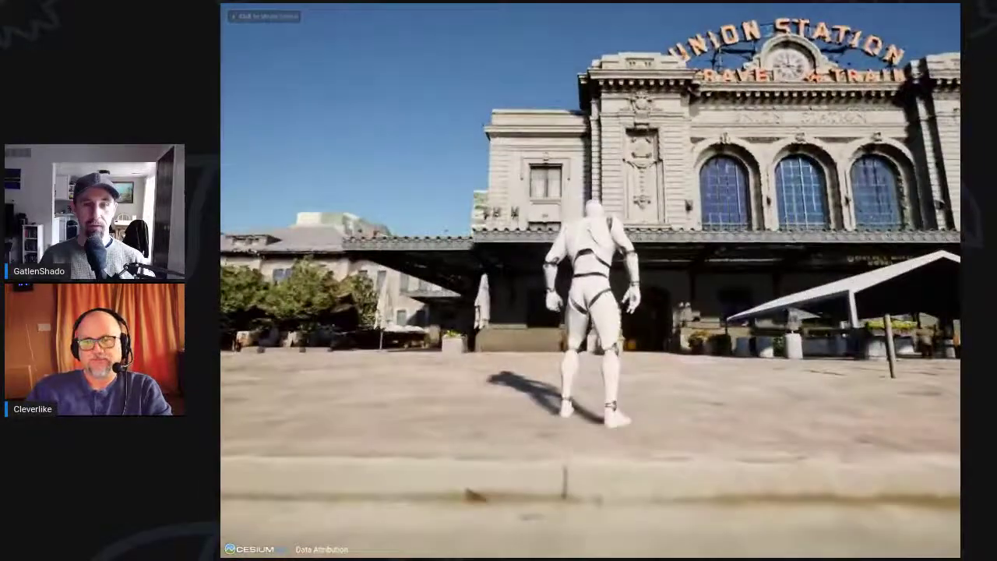
{"action": "left_click", "coordinate": [590, 281]}
{"action": "key", "text": "w"}
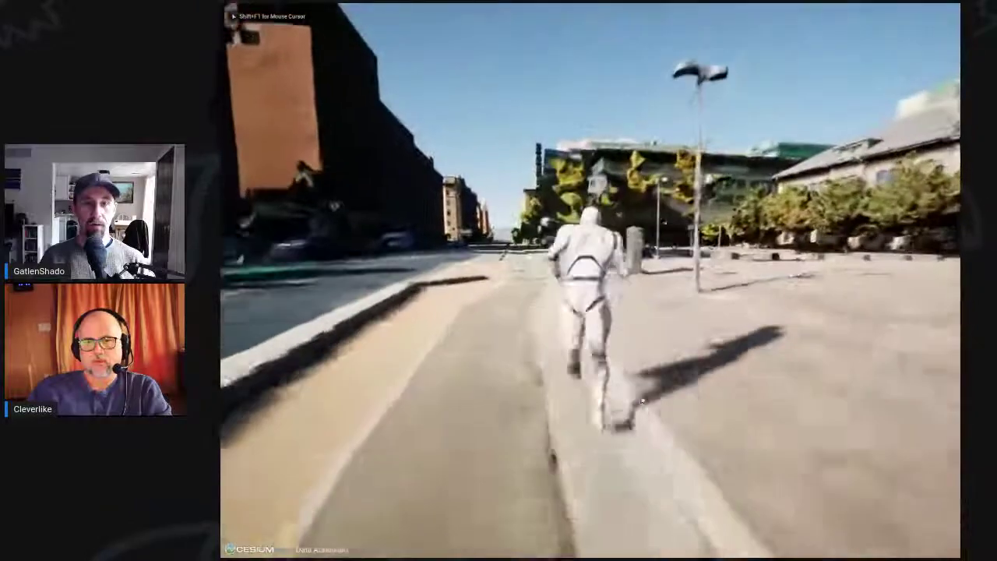
{"action": "key", "text": "w"}
{"action": "key", "text": "w"}
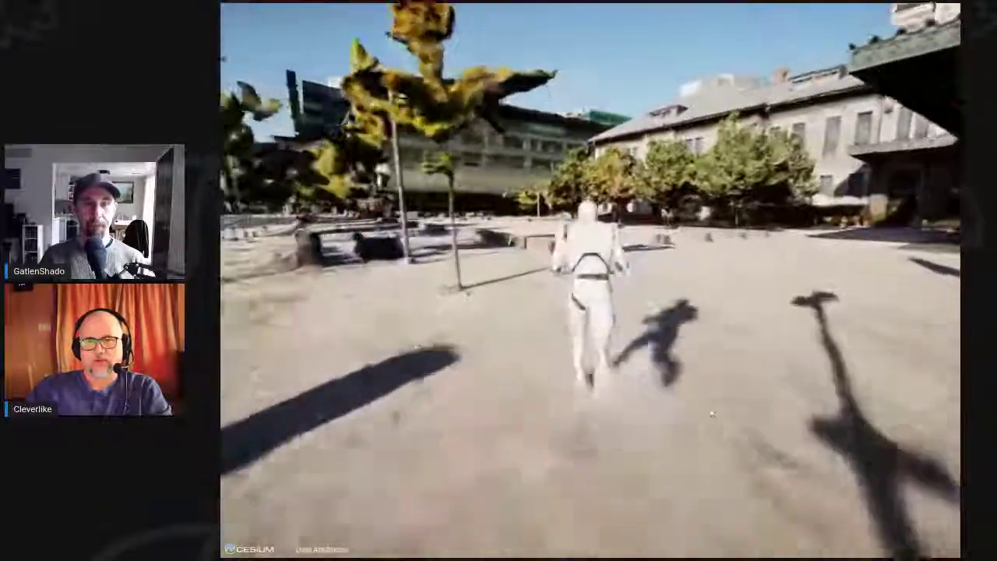
{"action": "key", "text": "space"}
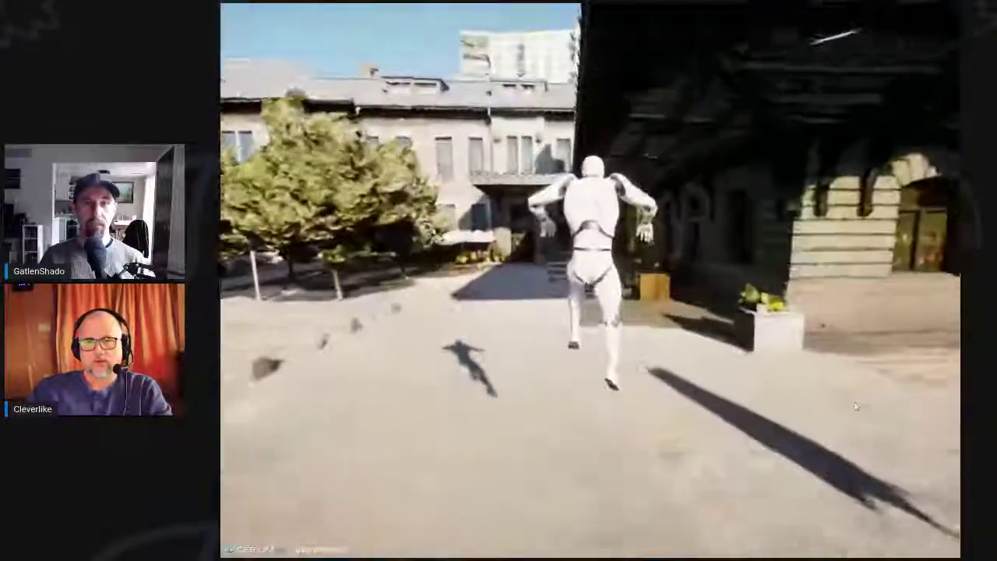
{"action": "key", "text": "w"}
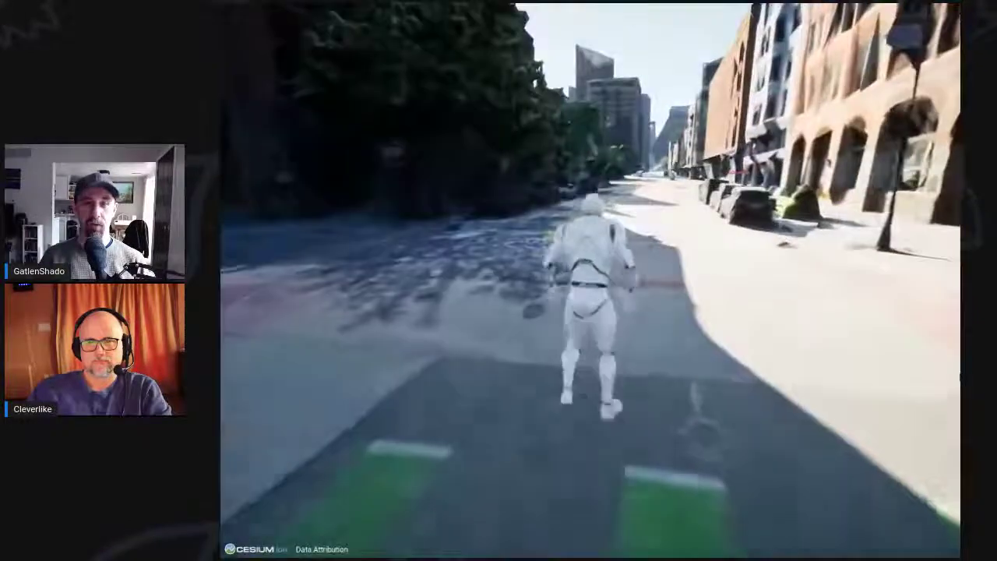
{"action": "key", "text": "Escape"}
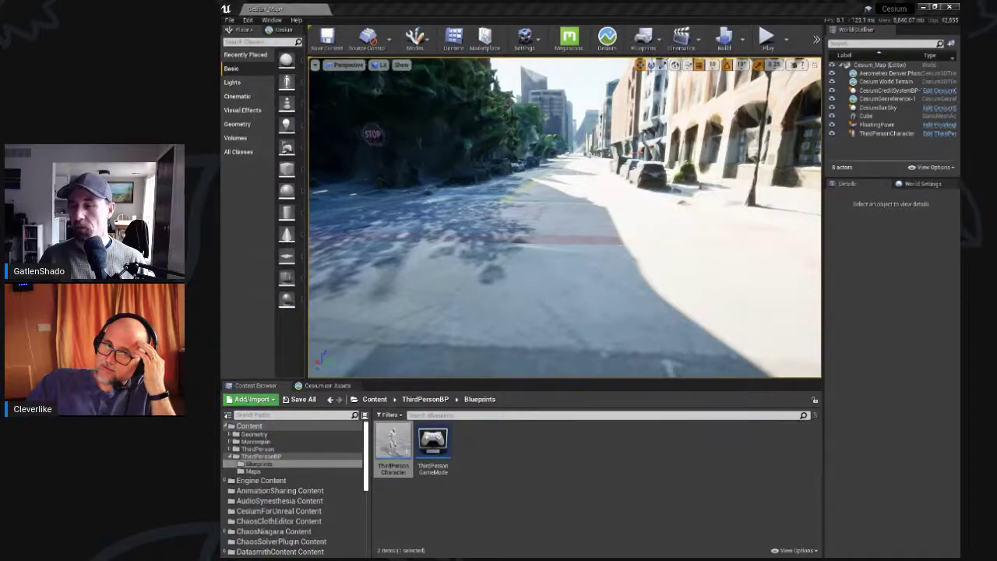
Step: Set the Maximum Screen Space Error of the Aerometrex Denver Photogrammetry tileset to 2 in its level of detail settings
{"action": "right_click_drag", "start_coordinate": [588, 215], "coordinate": [593, 193]}
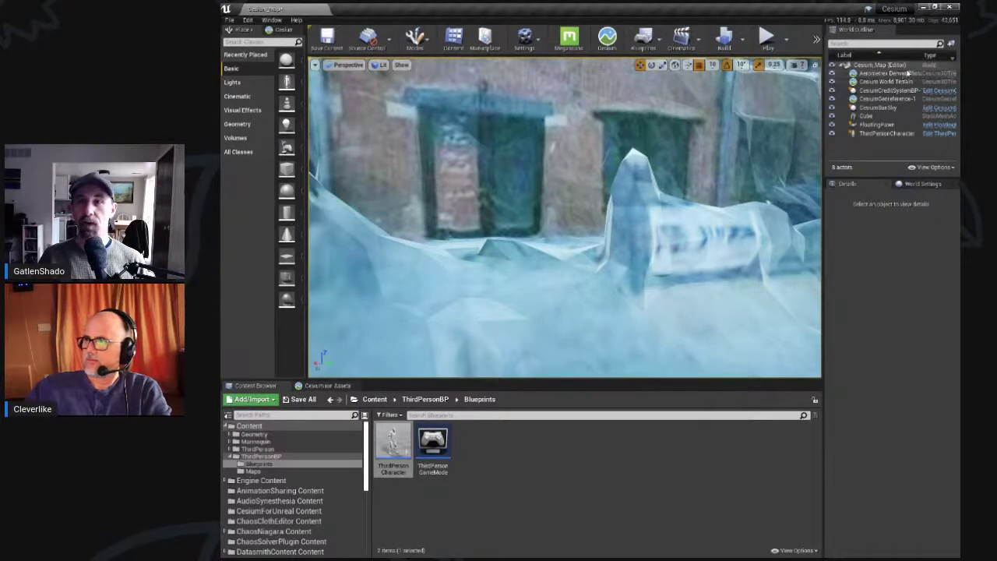
{"action": "left_click", "coordinate": [883, 73]}
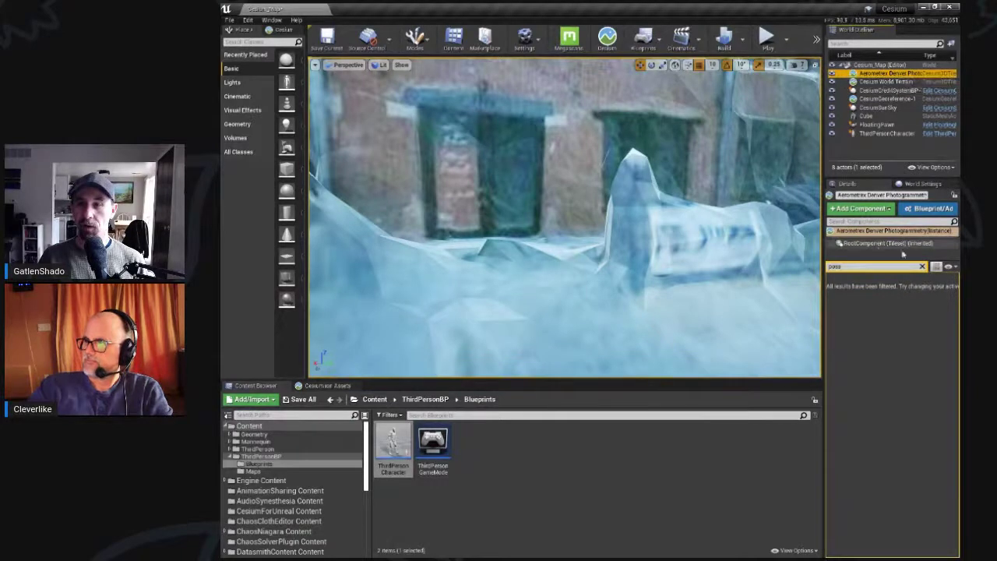
{"action": "left_click", "coordinate": [922, 266]}
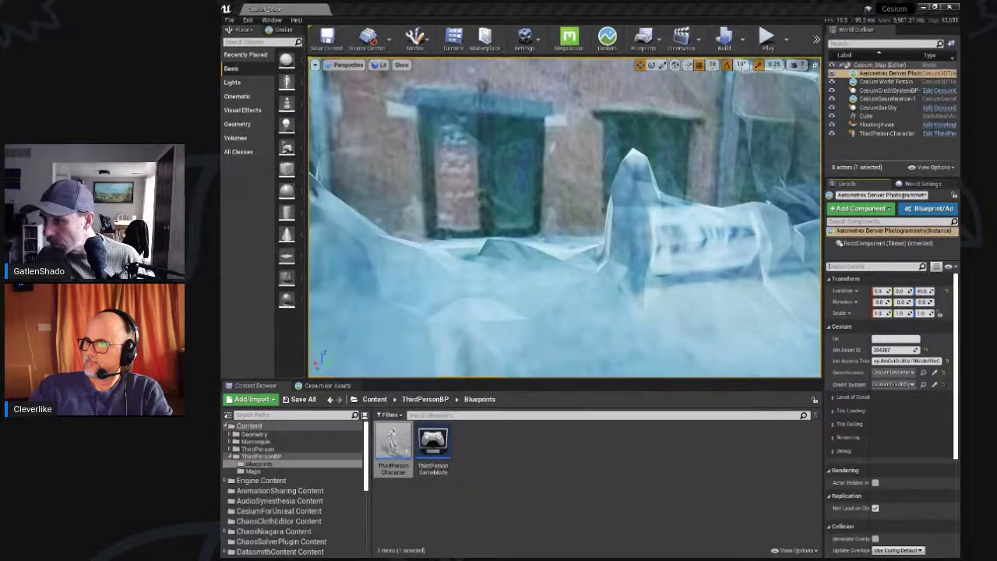
{"action": "left_click", "coordinate": [862, 398]}
{"action": "left_click", "coordinate": [885, 409]}
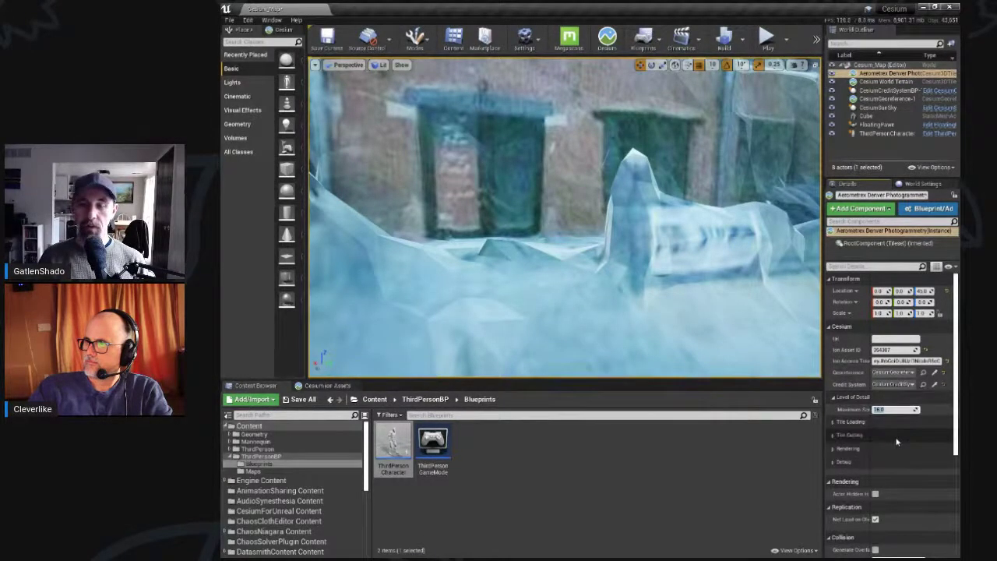
{"action": "type", "text": "2"}
{"action": "key", "text": "Return"}
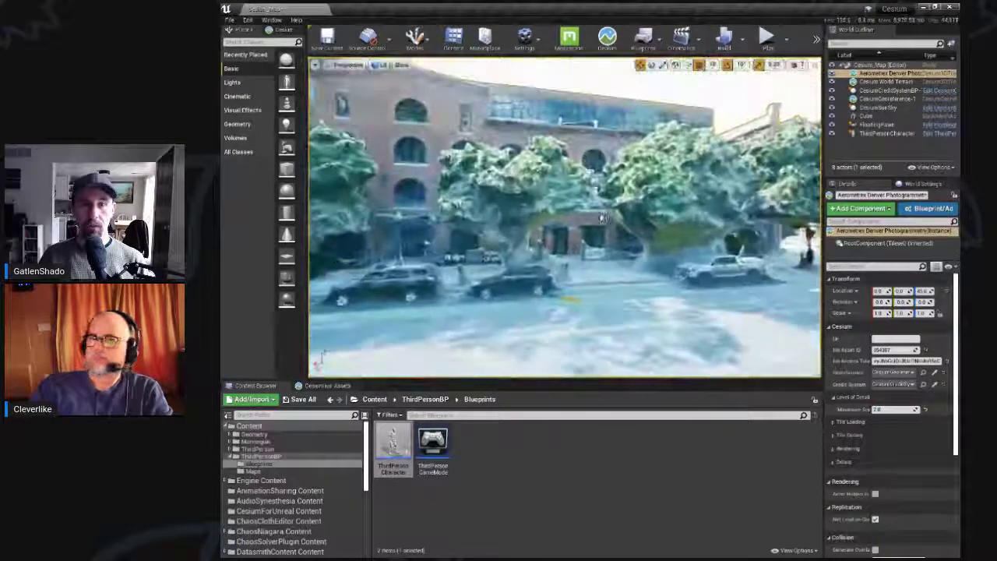
Step: Inspect the photogrammetry detail of Union Station's facade, sign and entrance doormat up close
{"action": "right_click_drag", "start_coordinate": [565, 218], "coordinate": [599, 232]}
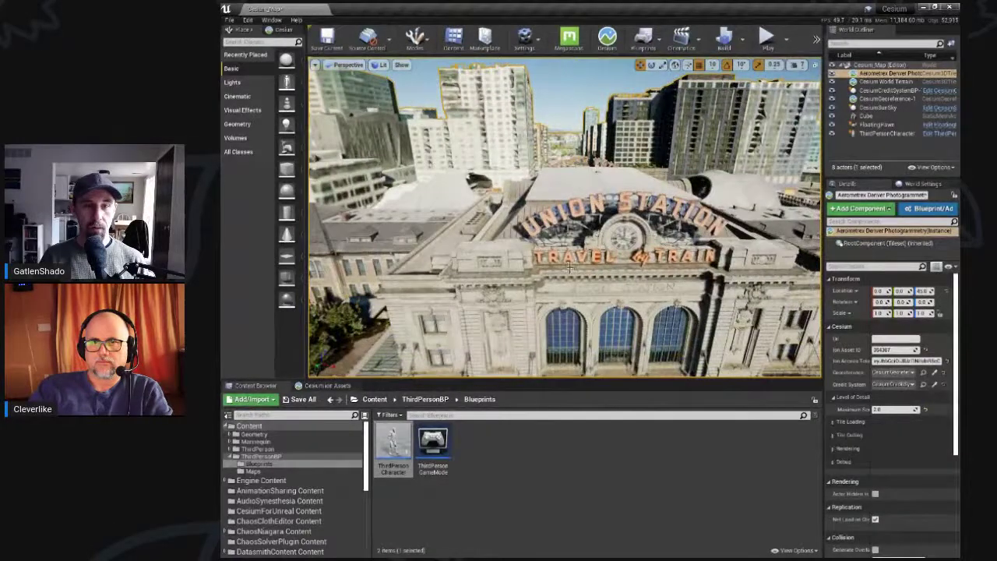
{"action": "mouse_move", "coordinate": [577, 266]}
{"action": "right_mouse_down"}
{"action": "mouse_move", "coordinate": [257, 289]}
{"action": "mouse_move", "coordinate": [300, 307]}
{"action": "mouse_move", "coordinate": [365, 310]}
{"action": "mouse_move", "coordinate": [222, 272]}
{"action": "mouse_move", "coordinate": [221, 244]}
{"action": "mouse_move", "coordinate": [436, 255]}
{"action": "right_mouse_up"}
{"action": "right_click_drag", "start_coordinate": [713, 222], "coordinate": [576, 266]}
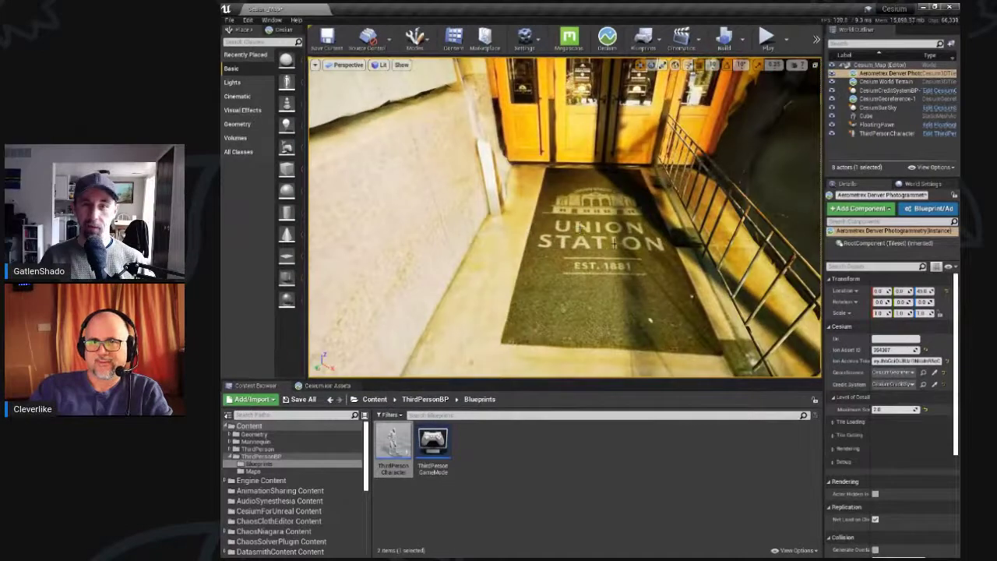
{"action": "mouse_move", "coordinate": [614, 244]}
{"action": "right_mouse_down"}
{"action": "mouse_move", "coordinate": [609, 230]}
{"action": "mouse_move", "coordinate": [619, 242]}
{"action": "right_mouse_up"}
{"action": "scroll", "coordinate": [630, 205], "scroll_direction": "down", "scroll_amount": 6}
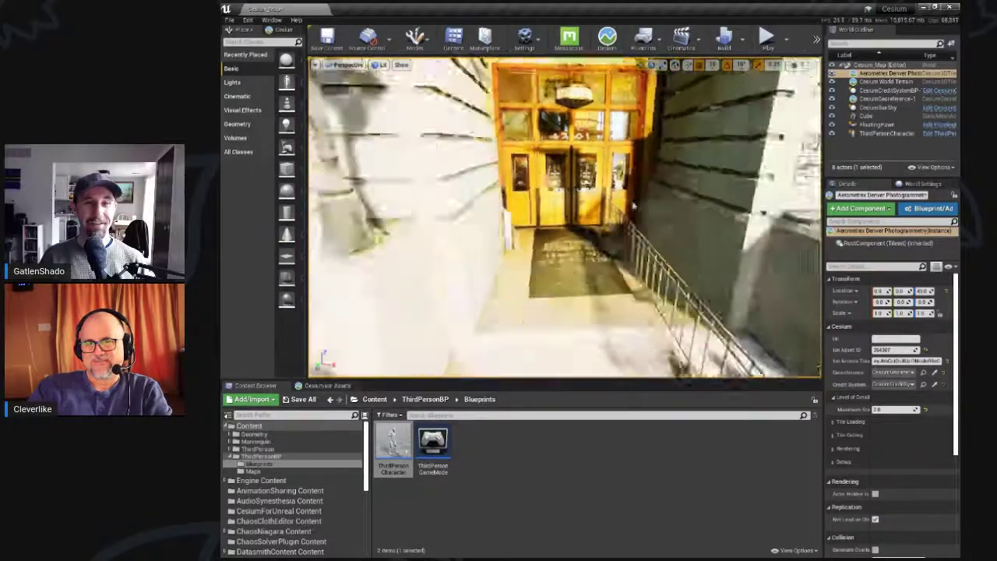
Step: Disable frustum culling in the tile culling settings of the Aerometrex Denver Photogrammetry tileset
{"action": "right_click_drag", "start_coordinate": [630, 206], "coordinate": [625, 238]}
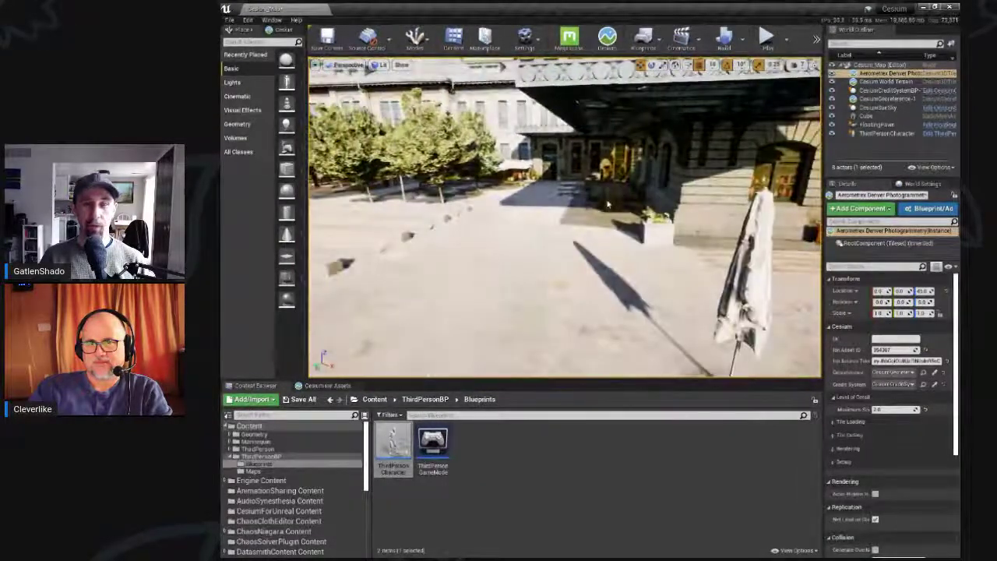
{"action": "scroll", "coordinate": [625, 237], "scroll_direction": "down", "scroll_amount": 3}
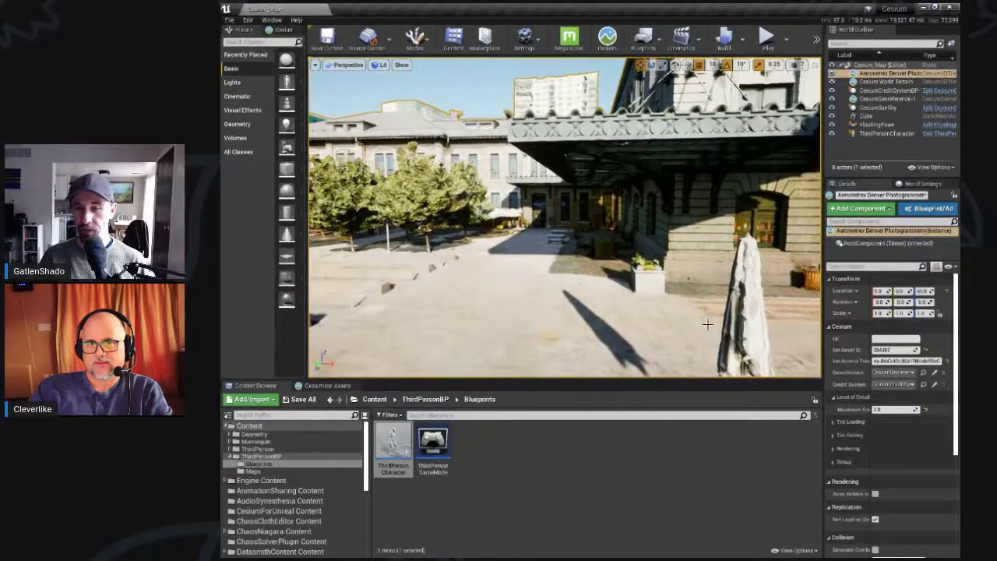
{"action": "left_click", "coordinate": [834, 437]}
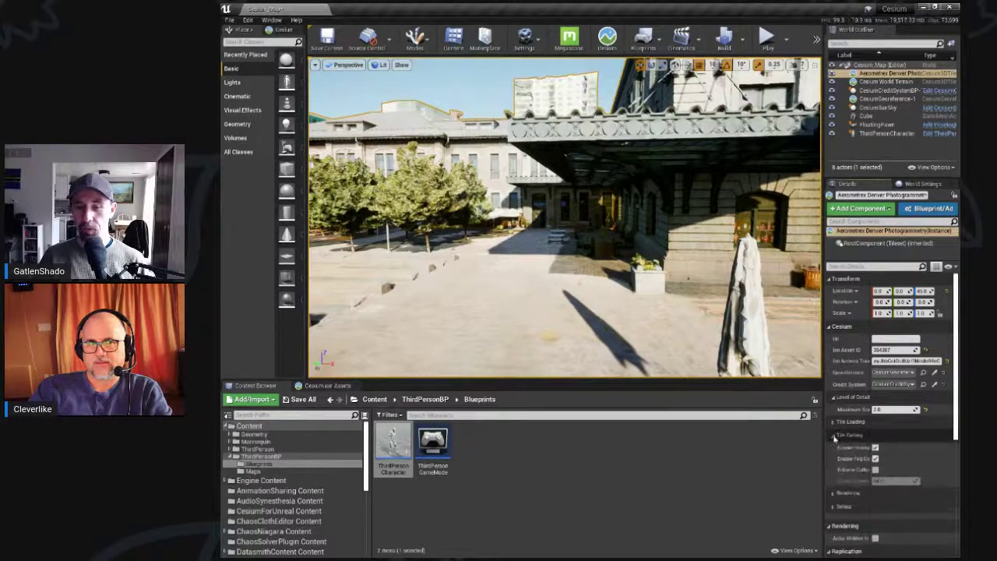
{"action": "left_click_drag", "start_coordinate": [821, 469], "coordinate": [789, 469]}
{"action": "right_click_drag", "start_coordinate": [611, 300], "coordinate": [573, 253]}
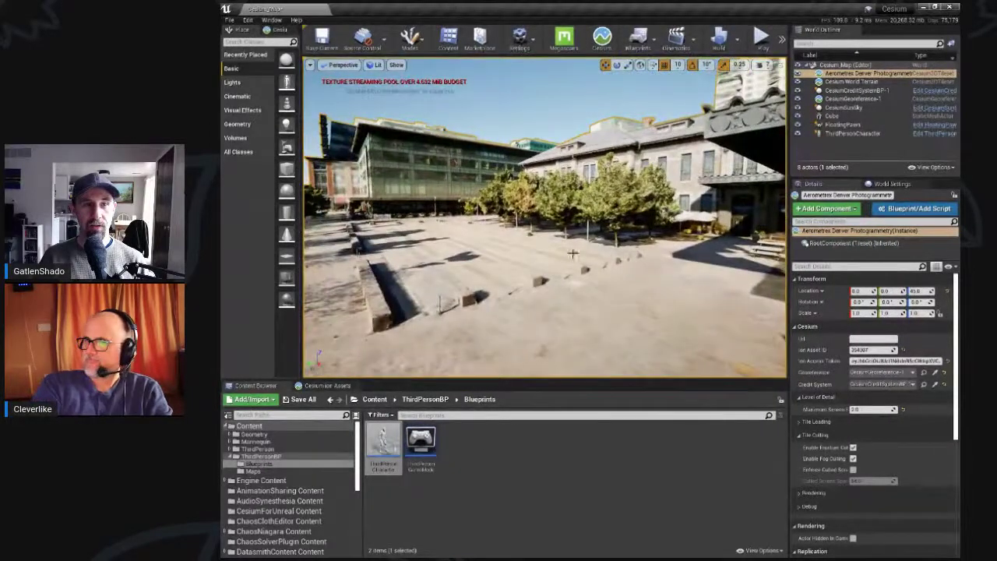
{"action": "mouse_move", "coordinate": [514, 267]}
{"action": "right_mouse_down"}
{"action": "mouse_move", "coordinate": [492, 266]}
{"action": "mouse_move", "coordinate": [515, 267]}
{"action": "right_mouse_up"}
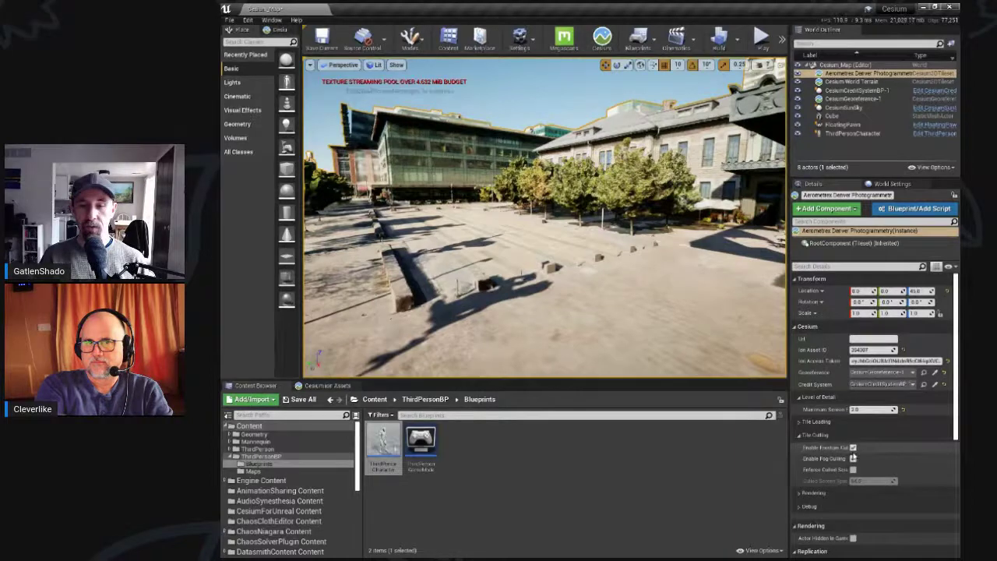
{"action": "left_click_drag", "start_coordinate": [788, 472], "coordinate": [757, 472]}
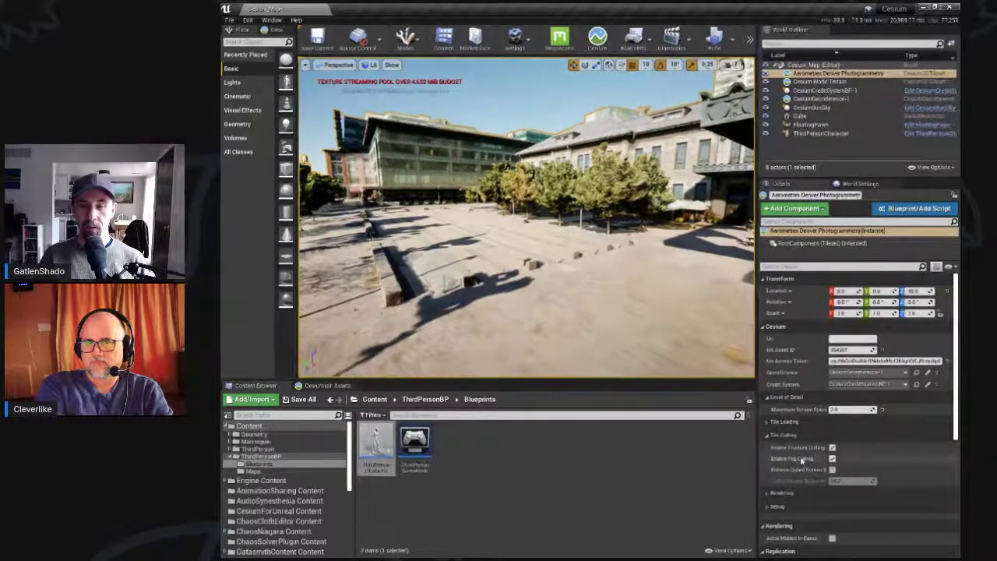
{"action": "left_click", "coordinate": [832, 448]}
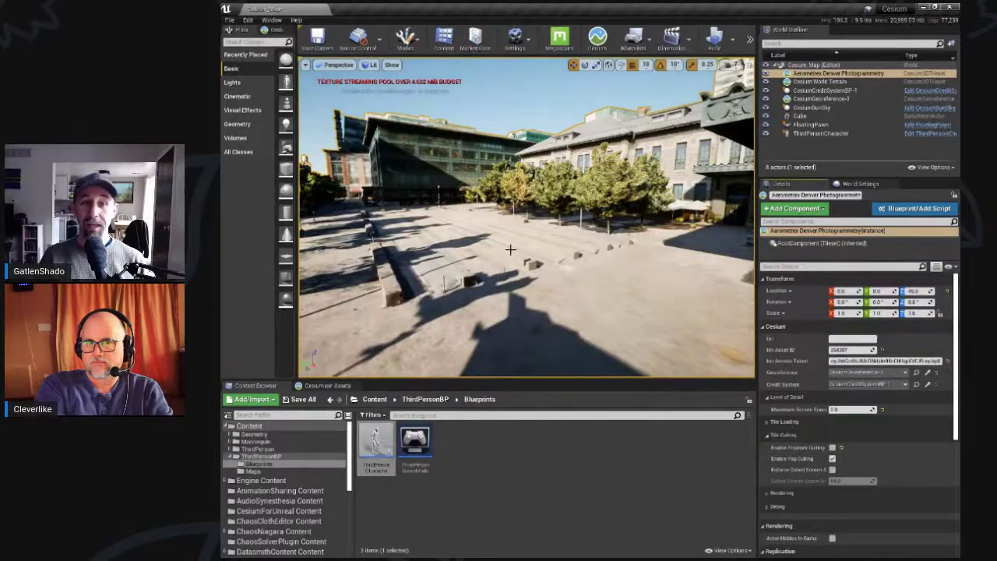
Step: Check the shadows and loading of the plaza around Union Station, and re-enable frustum culling on the photogrammetry tileset
{"action": "mouse_move", "coordinate": [525, 242]}
{"action": "right_mouse_down"}
{"action": "mouse_move", "coordinate": [383, 239]}
{"action": "mouse_move", "coordinate": [405, 244]}
{"action": "mouse_move", "coordinate": [499, 246]}
{"action": "mouse_move", "coordinate": [222, 220]}
{"action": "mouse_move", "coordinate": [221, 315]}
{"action": "mouse_move", "coordinate": [221, 249]}
{"action": "mouse_move", "coordinate": [525, 243]}
{"action": "right_mouse_up"}
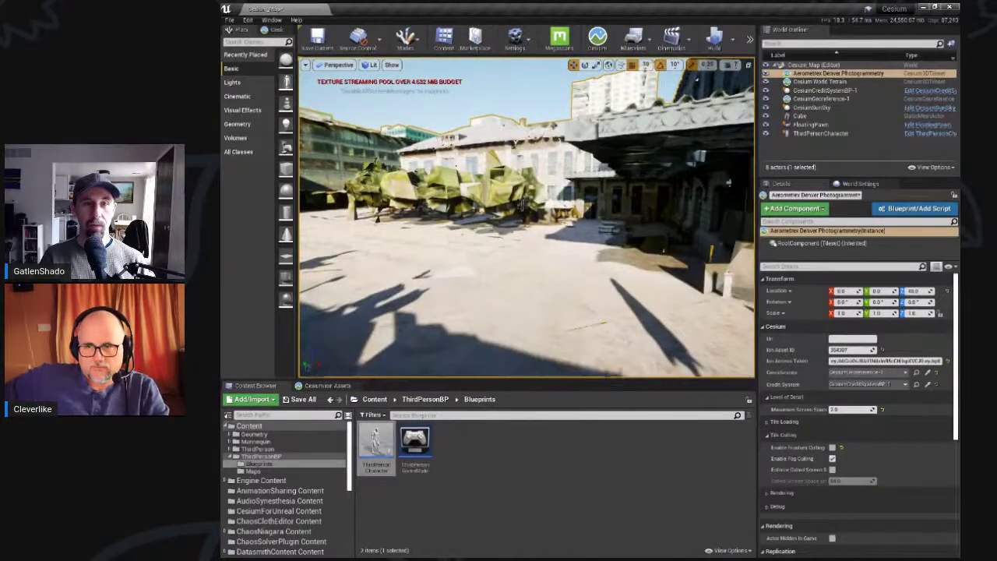
{"action": "right_click_drag", "start_coordinate": [524, 201], "coordinate": [568, 247]}
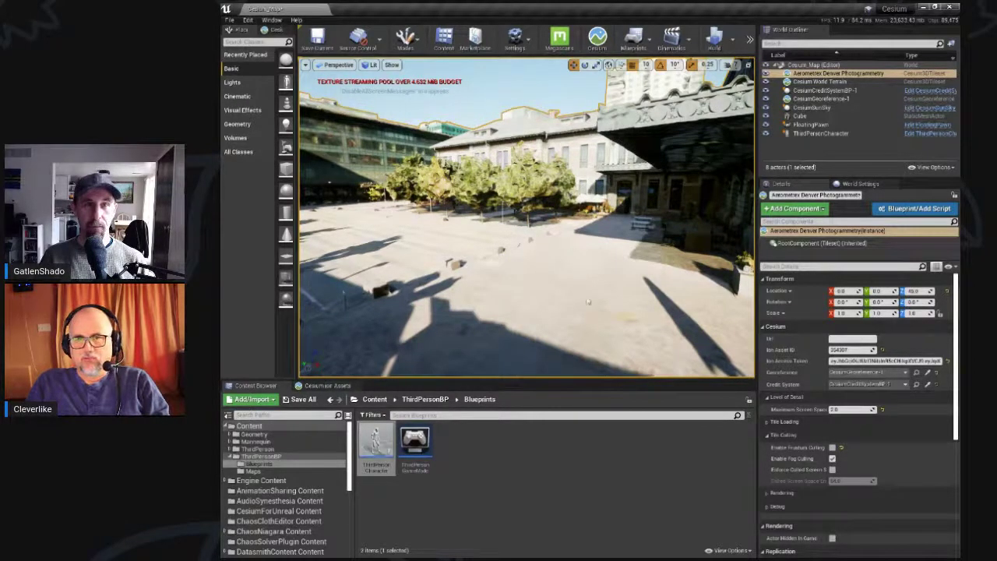
{"action": "right_click", "coordinate": [590, 291]}
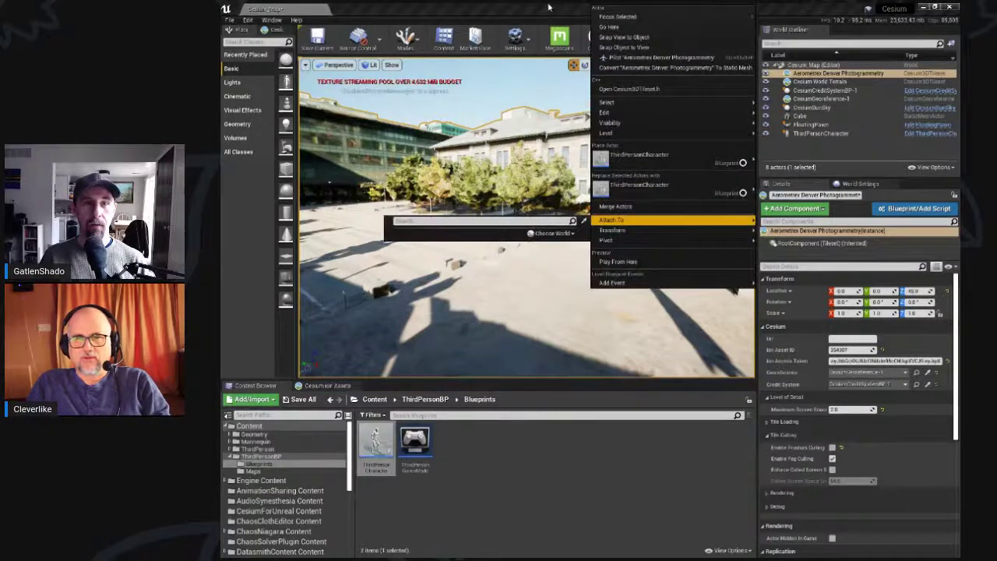
{"action": "left_click", "coordinate": [548, 7]}
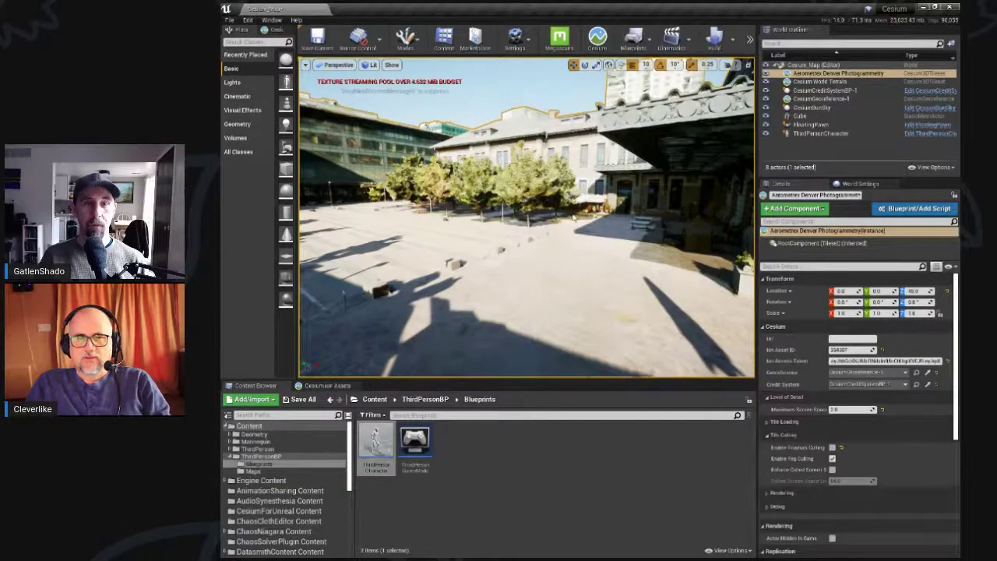
{"action": "right_click", "coordinate": [577, 221]}
{"action": "left_click", "coordinate": [661, 8]}
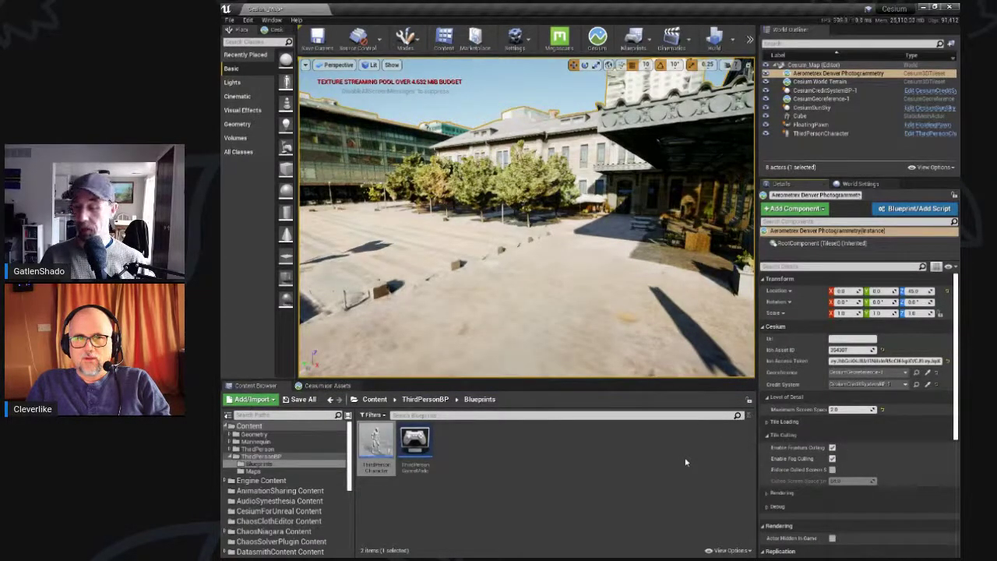
Step: Set the photogrammetry tileset's Maximum Screen Space Error to 12 and review the station front, plaza and street
{"action": "right_click_drag", "start_coordinate": [568, 248], "coordinate": [685, 221]}
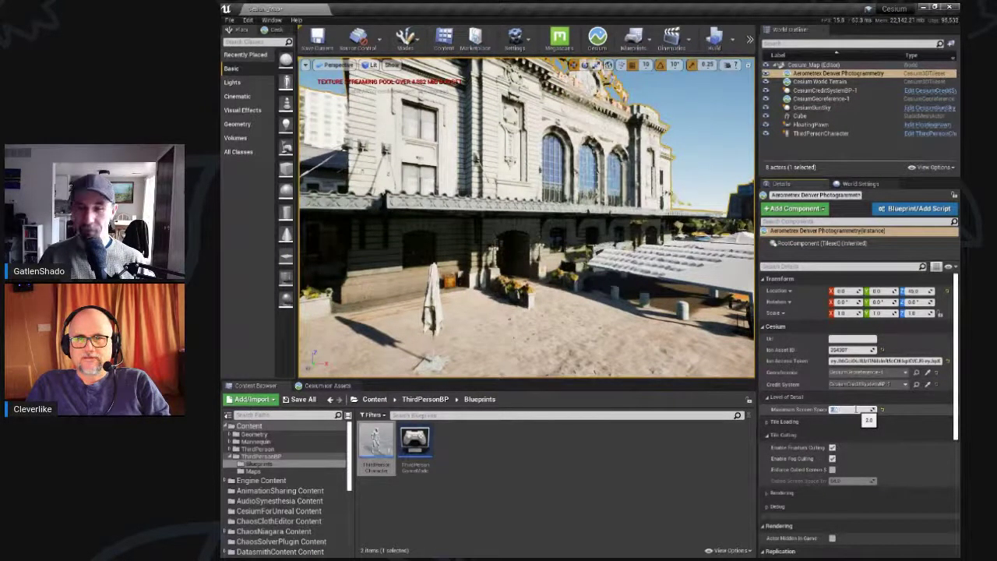
{"action": "key", "text": "Return"}
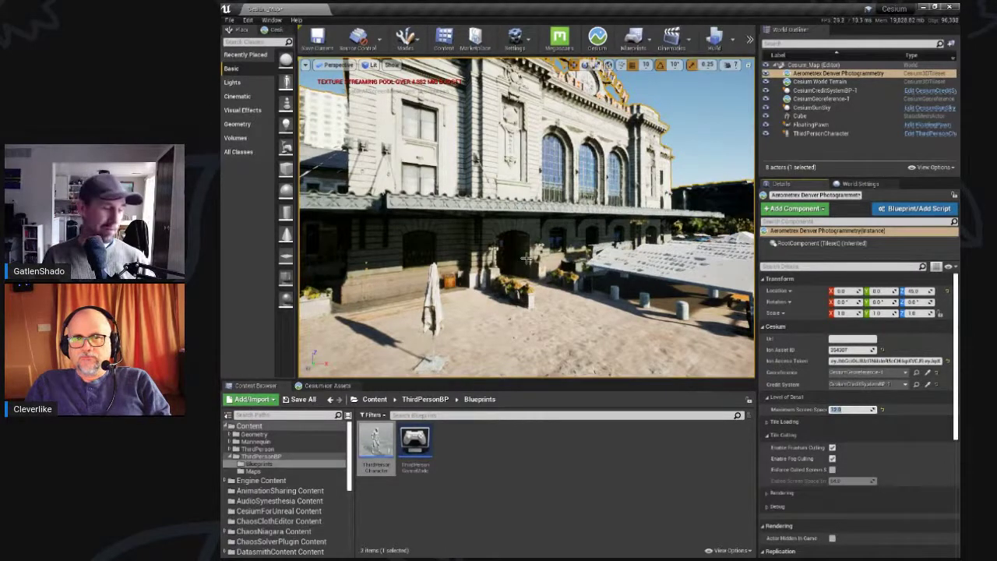
{"action": "right_click_drag", "start_coordinate": [548, 261], "coordinate": [548, 262]}
{"action": "key", "text": "s"}
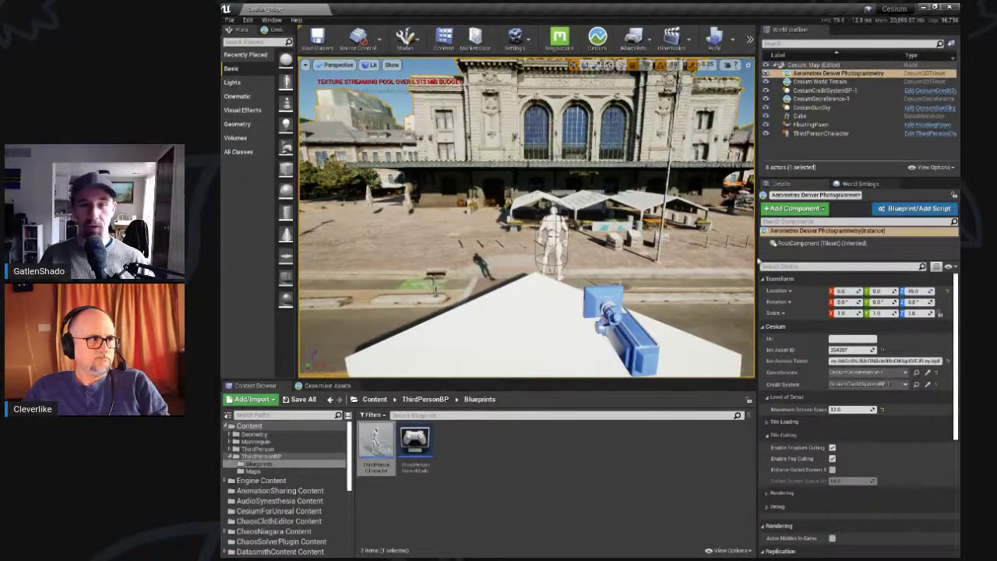
{"action": "right_click_drag", "start_coordinate": [489, 220], "coordinate": [374, 218]}
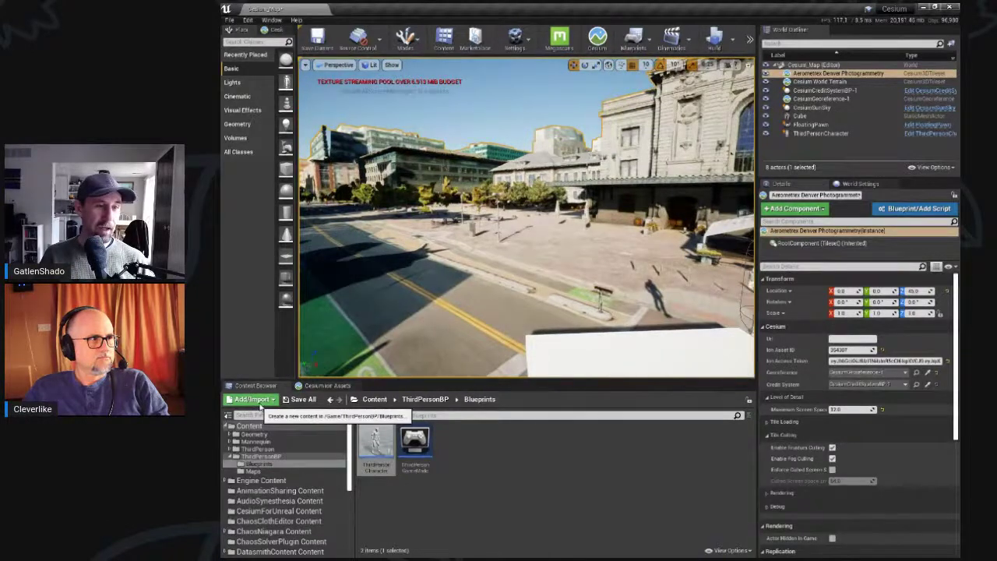
Step: Add the Vehicle Advanced blueprint feature pack to the project
{"action": "left_click", "coordinate": [252, 399]}
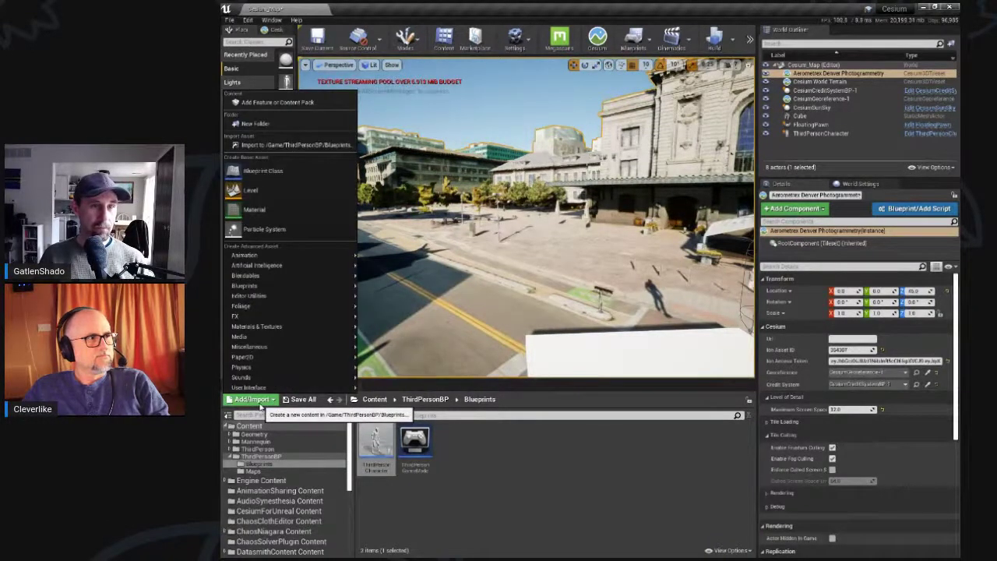
{"action": "left_click", "coordinate": [282, 102]}
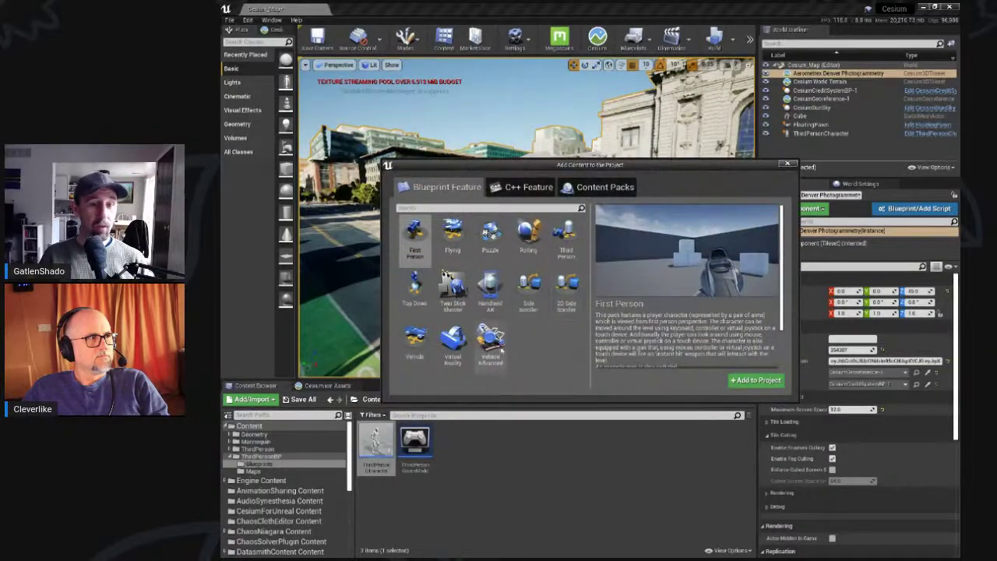
{"action": "left_click", "coordinate": [494, 349]}
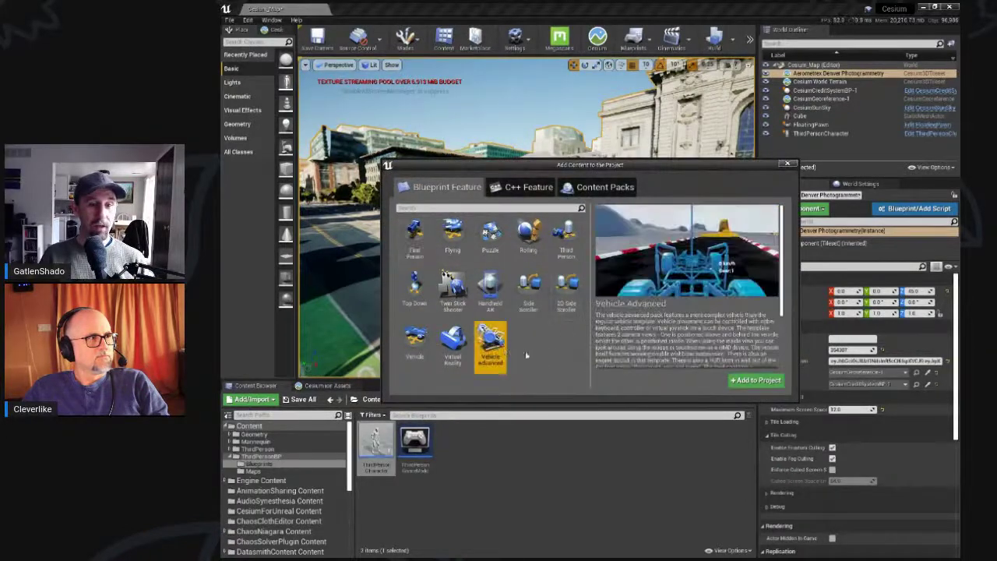
{"action": "left_click", "coordinate": [755, 380]}
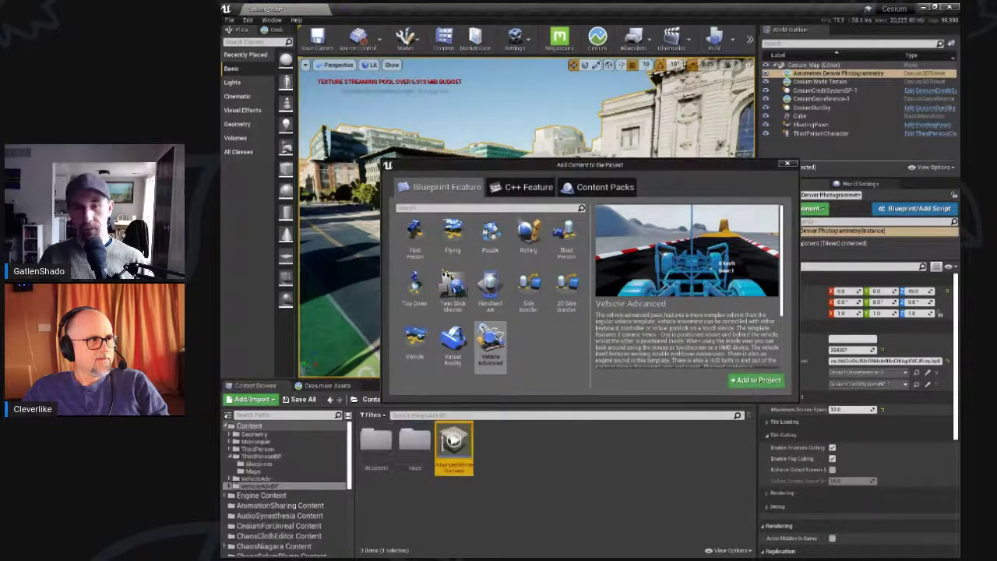
{"action": "left_click", "coordinate": [786, 163]}
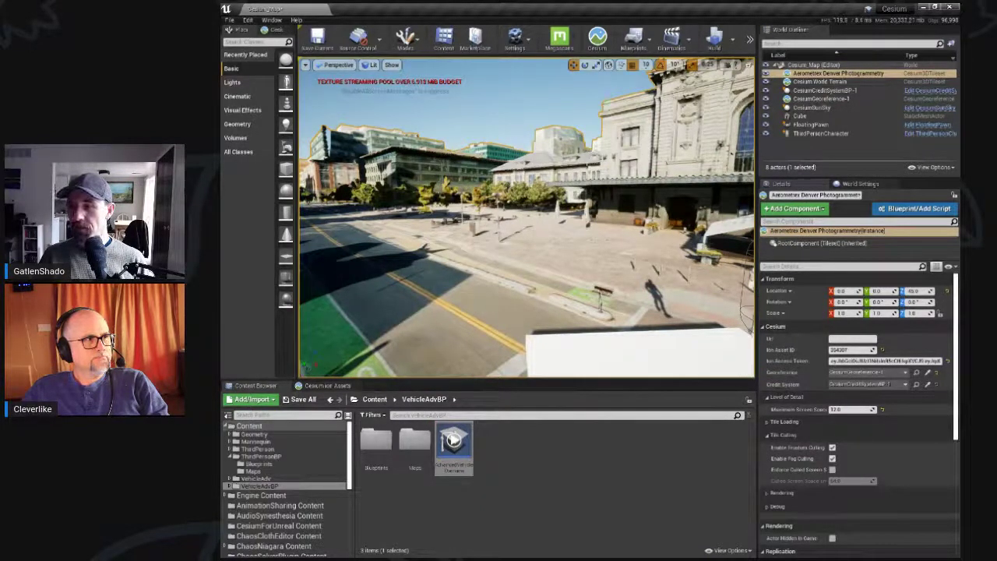
Step: Place the VehicleBlueprint from the VehicleAdvBP Blueprints folder at the street edge near the character, and save everything
{"action": "left_click", "coordinate": [379, 444]}
{"action": "double_click", "coordinate": [378, 444]}
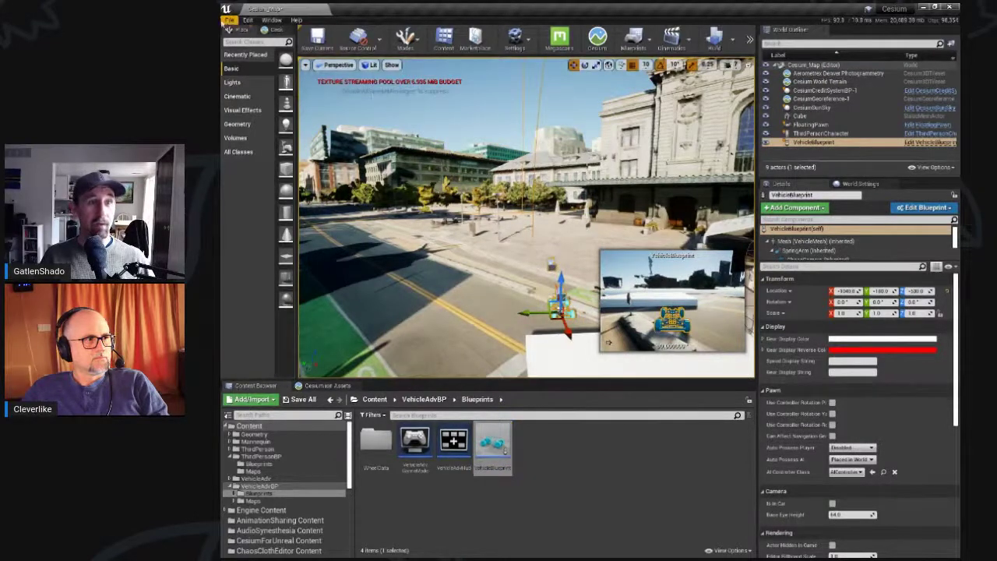
{"action": "left_click", "coordinate": [229, 19]}
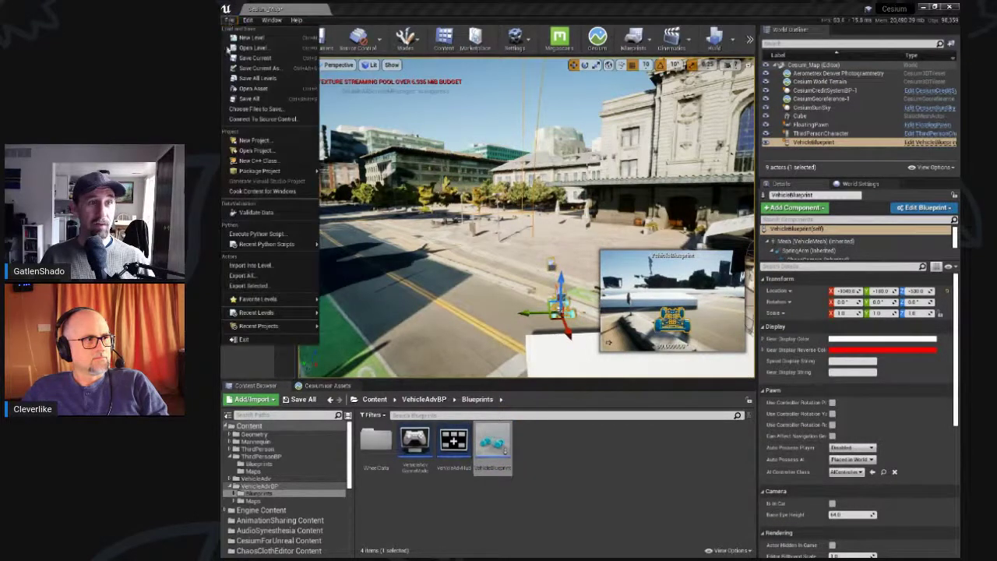
{"action": "left_click", "coordinate": [278, 99]}
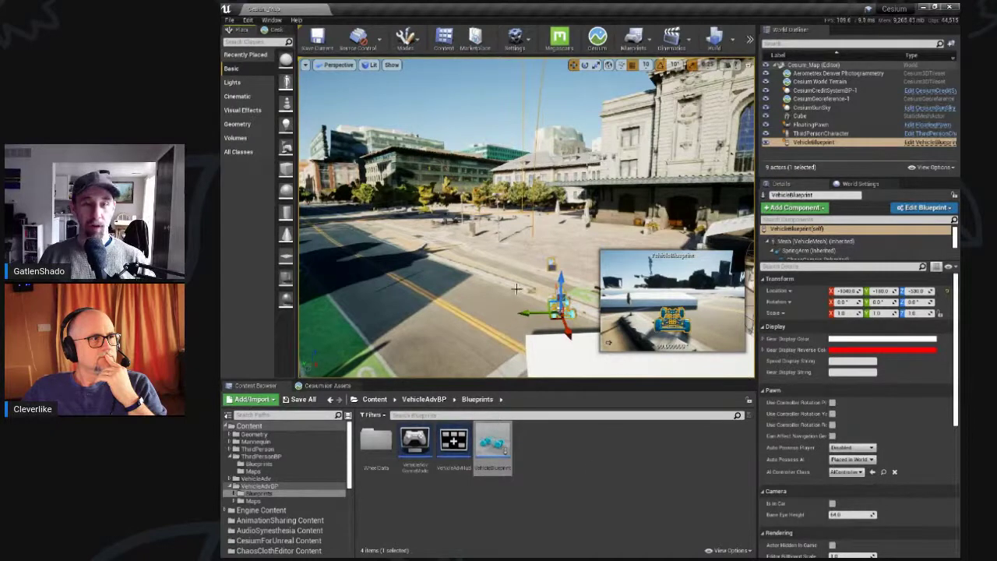
Step: Raise the vehicle slightly above the ground and set the viewport camera speed to 4
{"action": "left_click_drag", "start_coordinate": [561, 279], "coordinate": [561, 259]}
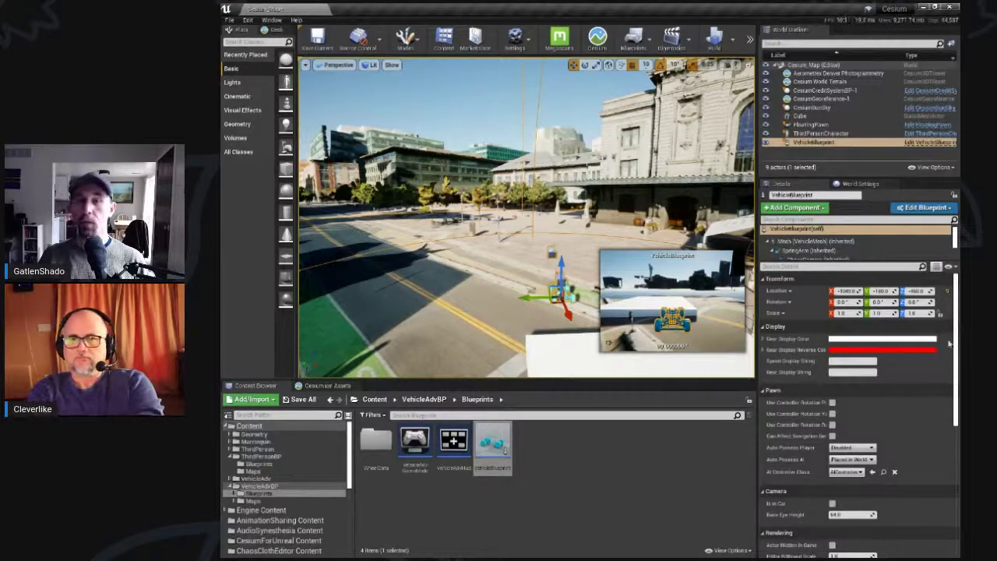
{"action": "left_click_drag", "start_coordinate": [754, 377], "coordinate": [780, 368]}
{"action": "mouse_move", "coordinate": [607, 318]}
{"action": "right_mouse_down"}
{"action": "mouse_move", "coordinate": [617, 320]}
{"action": "mouse_move", "coordinate": [606, 318]}
{"action": "right_mouse_up"}
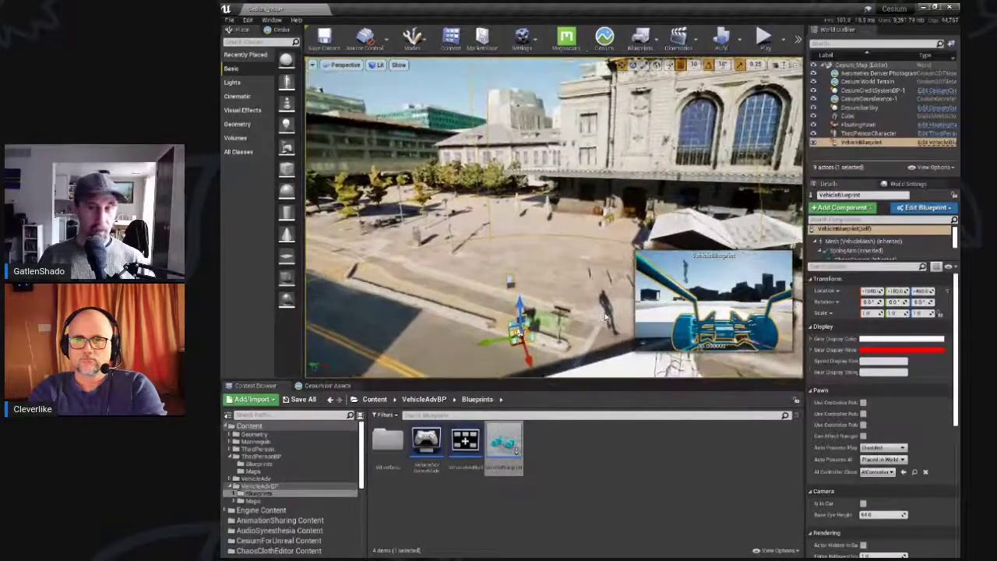
{"action": "left_click", "coordinate": [779, 65]}
{"action": "left_click_drag", "start_coordinate": [834, 88], "coordinate": [796, 87]}
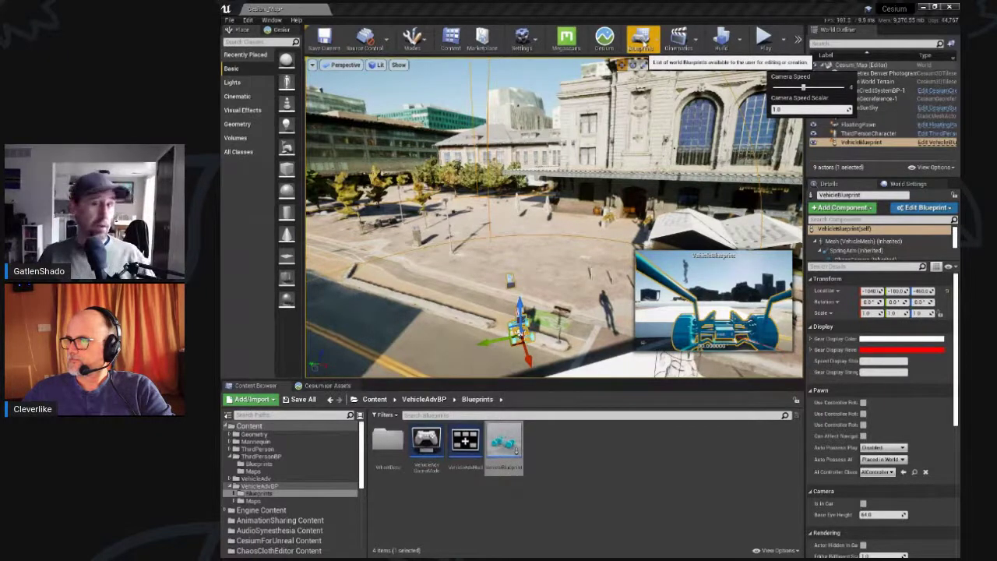
Step: Open the level blueprint docked beside the map and delete its default Event BeginPlay and Event Tick nodes
{"action": "left_click", "coordinate": [643, 43]}
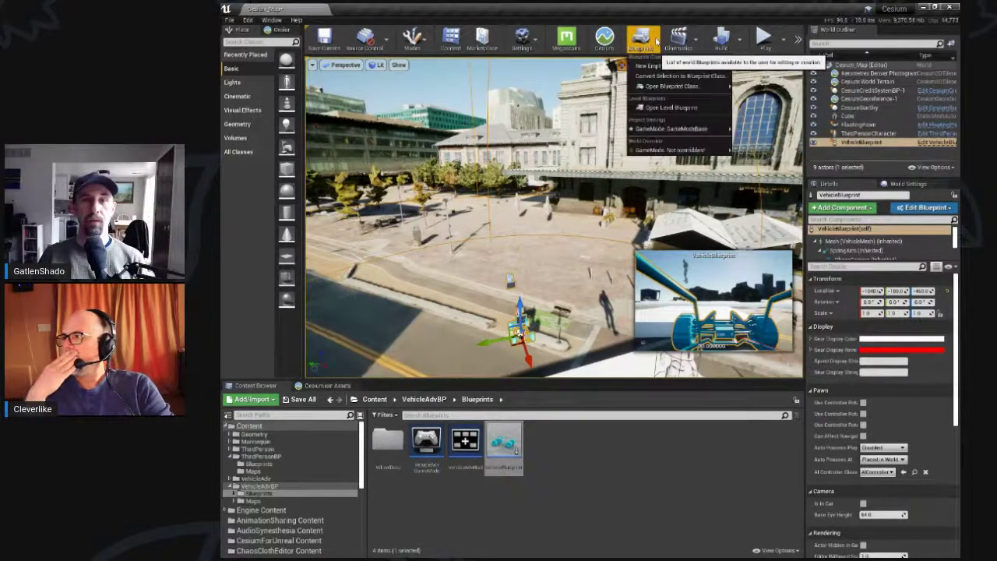
{"action": "left_click", "coordinate": [704, 112]}
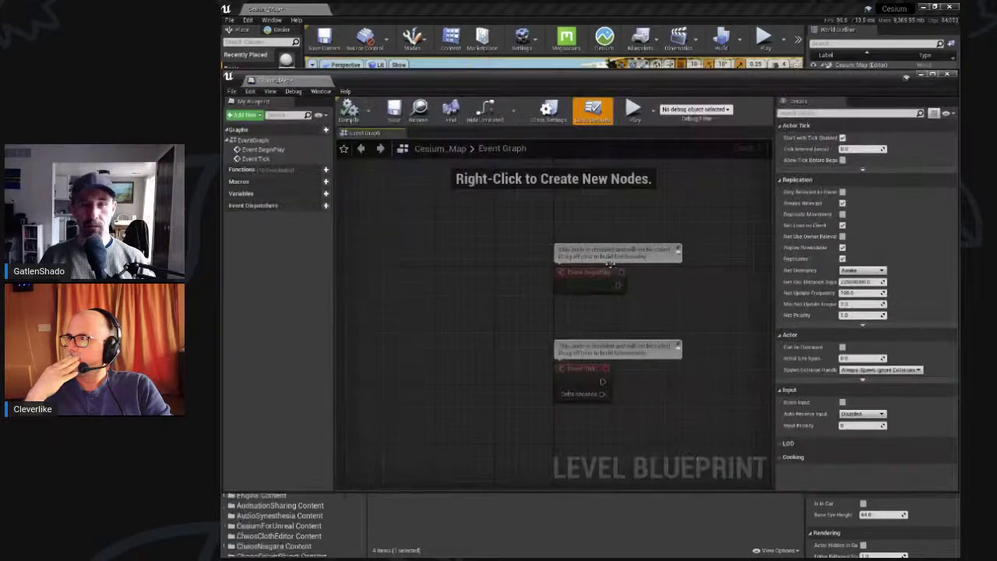
{"action": "left_click_drag", "start_coordinate": [311, 81], "coordinate": [380, 11]}
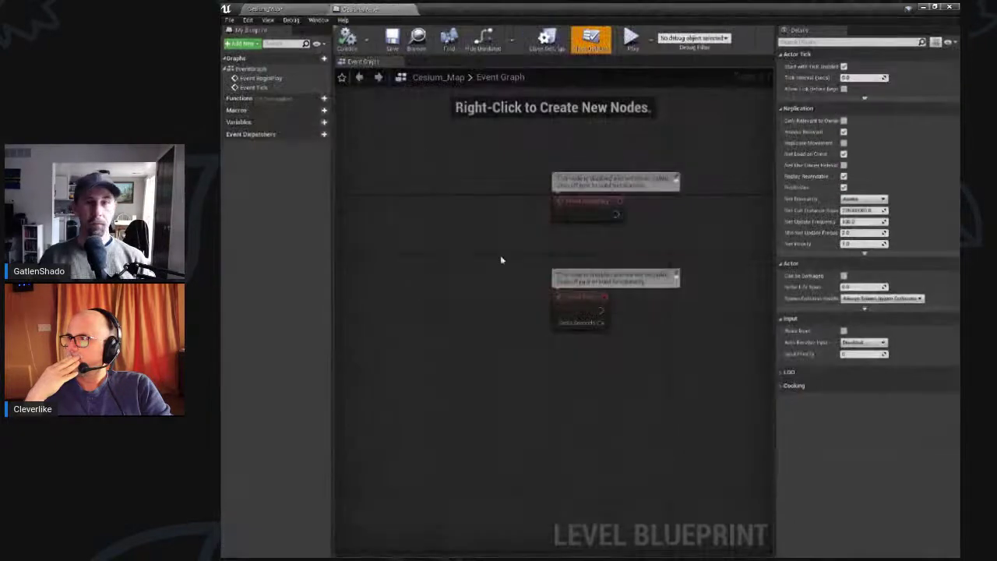
{"action": "left_click_drag", "start_coordinate": [443, 173], "coordinate": [632, 384]}
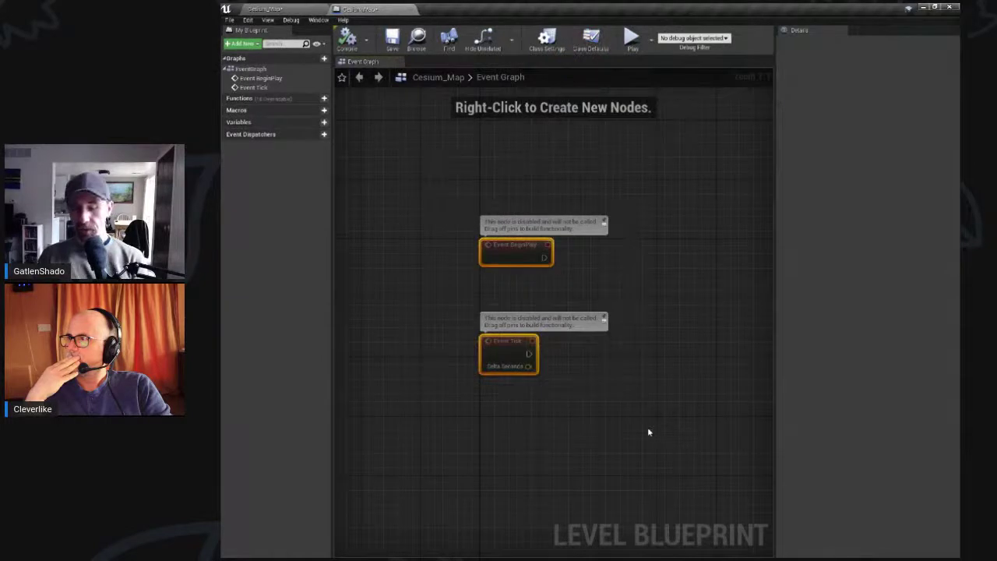
{"action": "left_click_drag", "start_coordinate": [405, 181], "coordinate": [642, 431]}
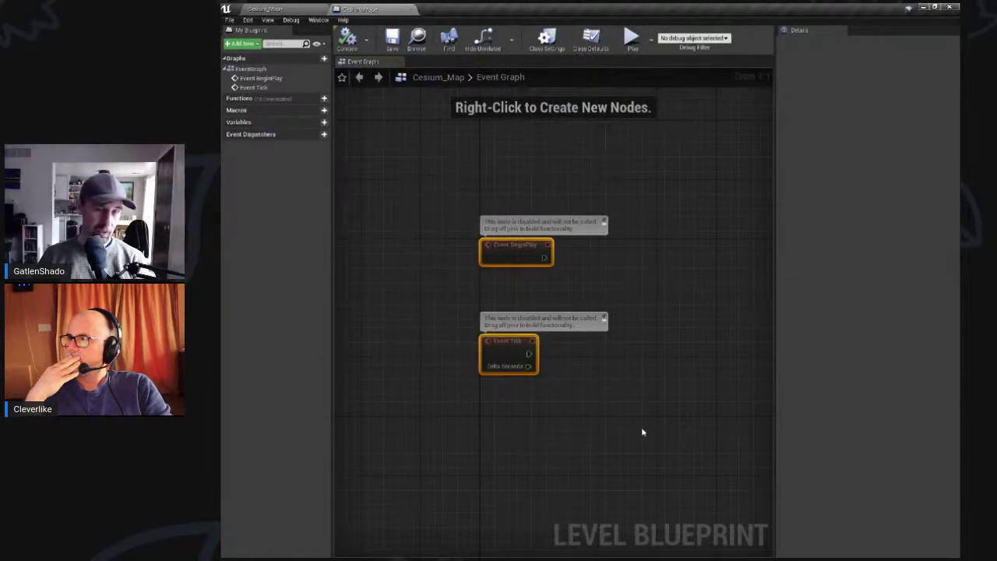
{"action": "key", "text": "Delete"}
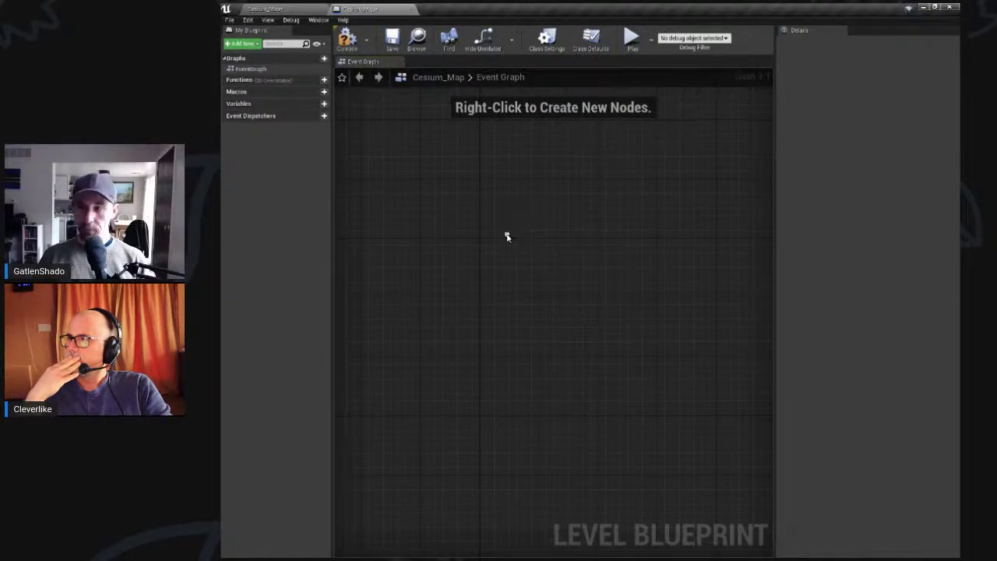
Step: Add a C keyboard event node to the empty event graph
{"action": "right_click", "coordinate": [507, 238]}
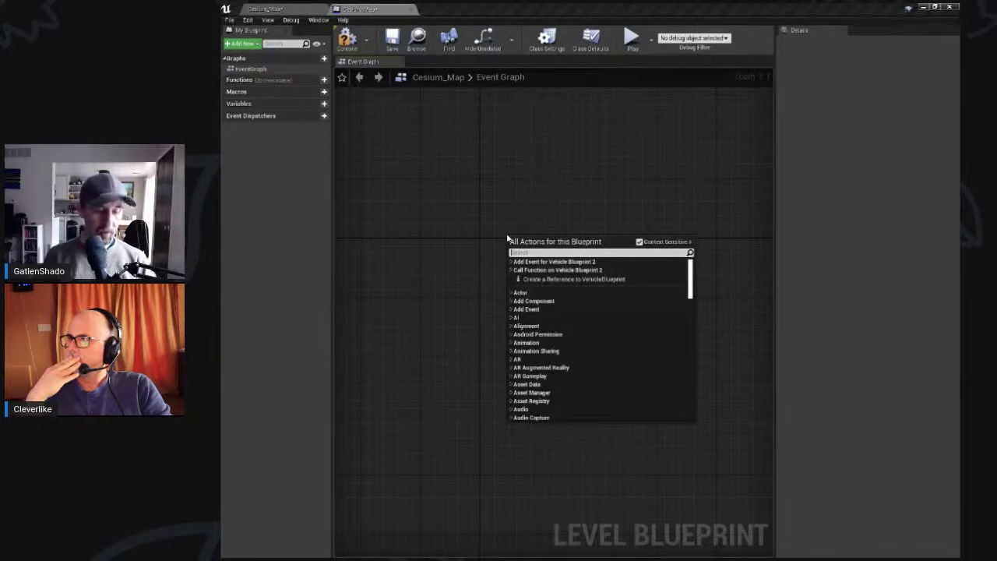
{"action": "type", "text": "keyboar"}
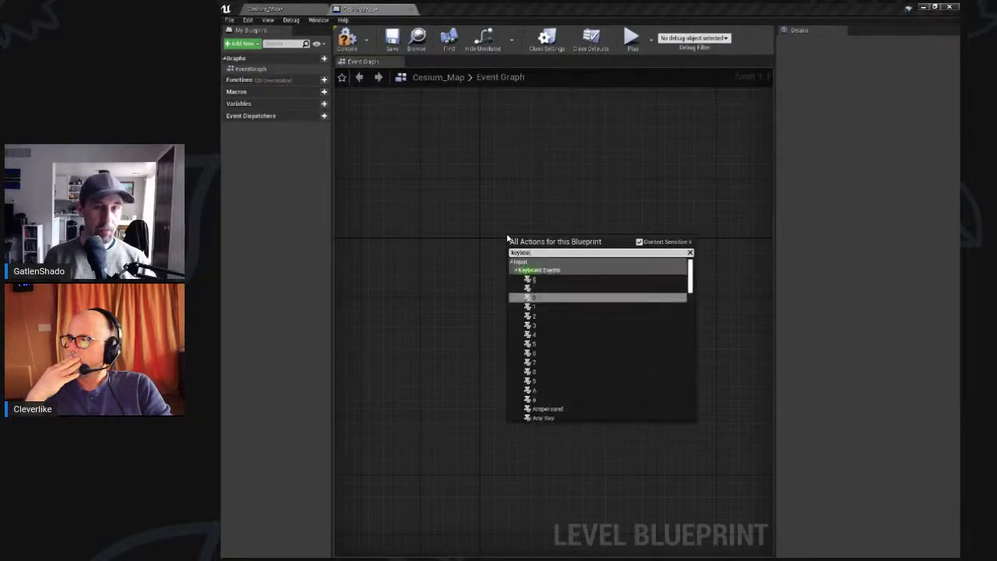
{"action": "type", "text": " c"}
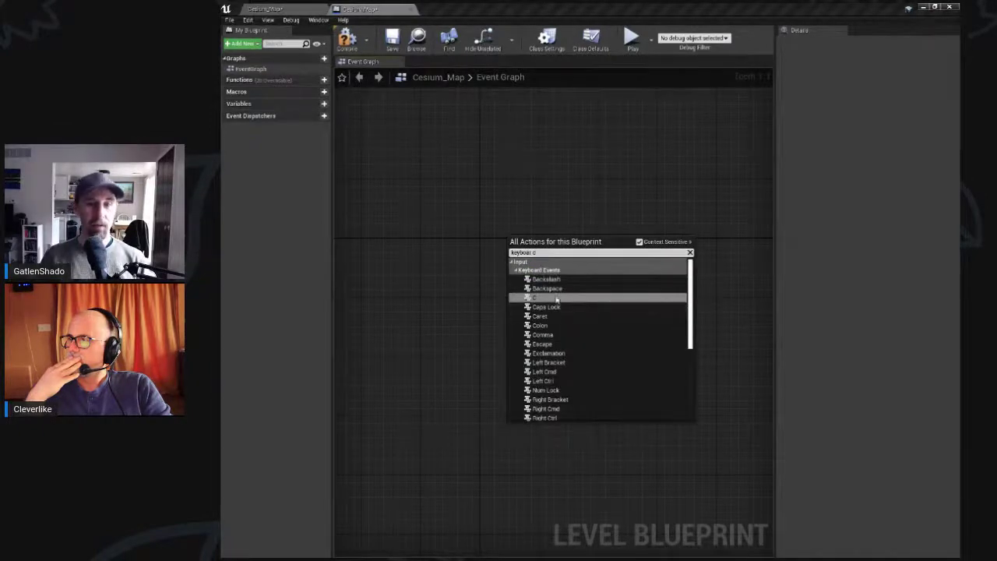
{"action": "left_click", "coordinate": [549, 299]}
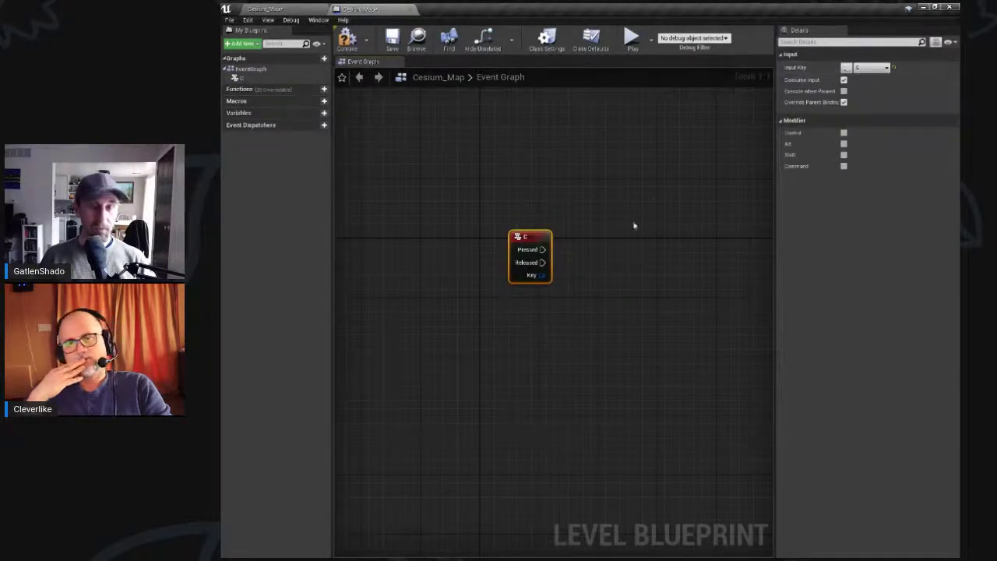
Step: Duplicate the C key event below the original and set the copy's input key to V
{"action": "key", "text": "ctrl+c"}
{"action": "key", "text": "ctrl+v"}
{"action": "left_click_drag", "start_coordinate": [631, 257], "coordinate": [543, 359]}
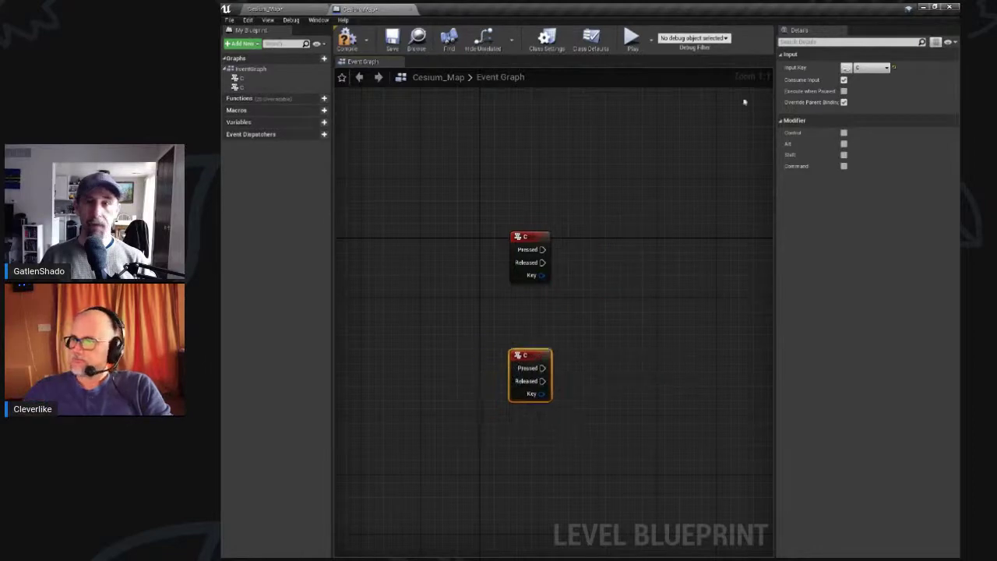
{"action": "left_click", "coordinate": [880, 68]}
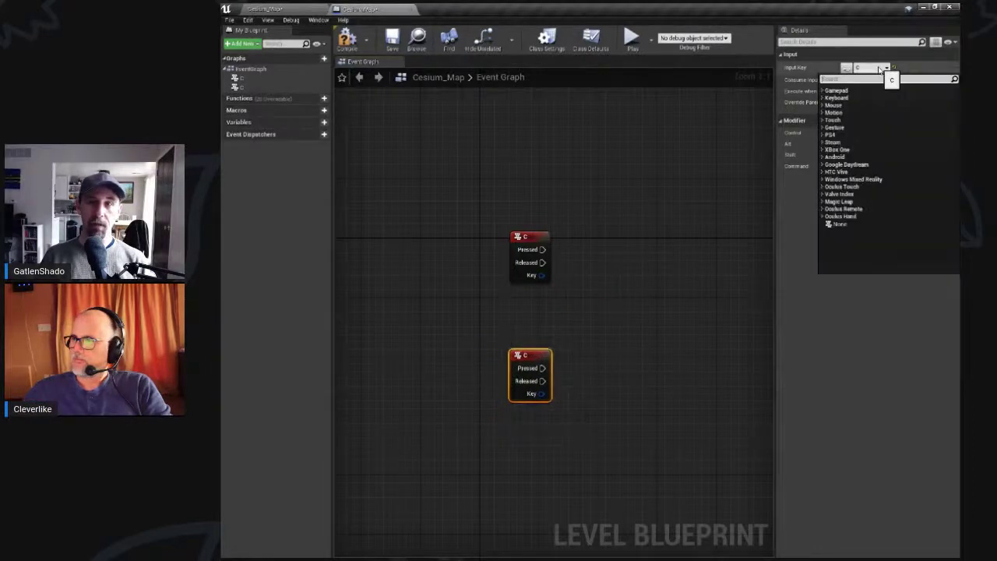
{"action": "left_click", "coordinate": [840, 98]}
{"action": "scroll", "coordinate": [857, 210], "scroll_direction": "down", "scroll_amount": 2}
{"action": "scroll", "coordinate": [859, 208], "scroll_direction": "down", "scroll_amount": 5}
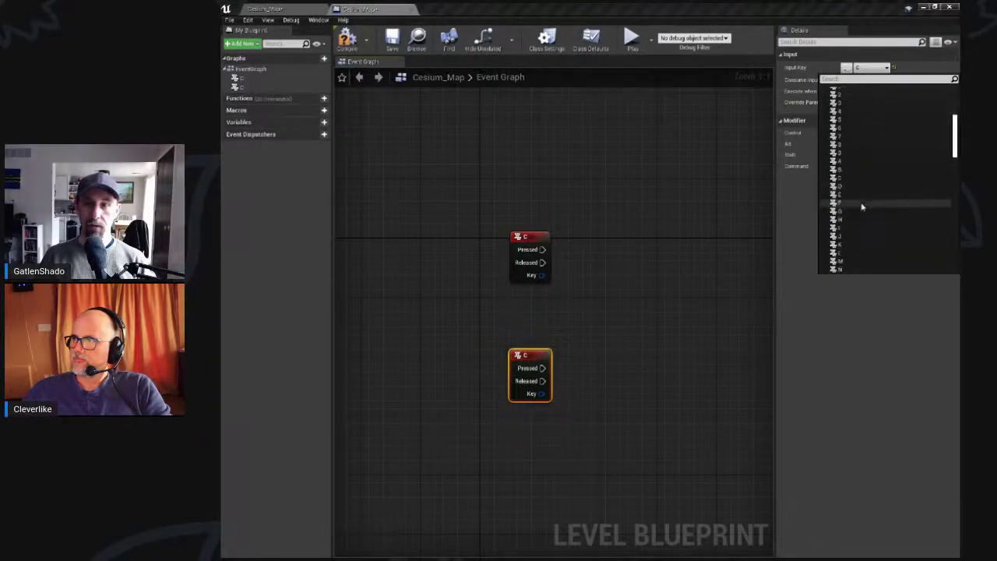
{"action": "type", "text": "v"}
{"action": "scroll", "coordinate": [859, 195], "scroll_direction": "down", "scroll_amount": 3}
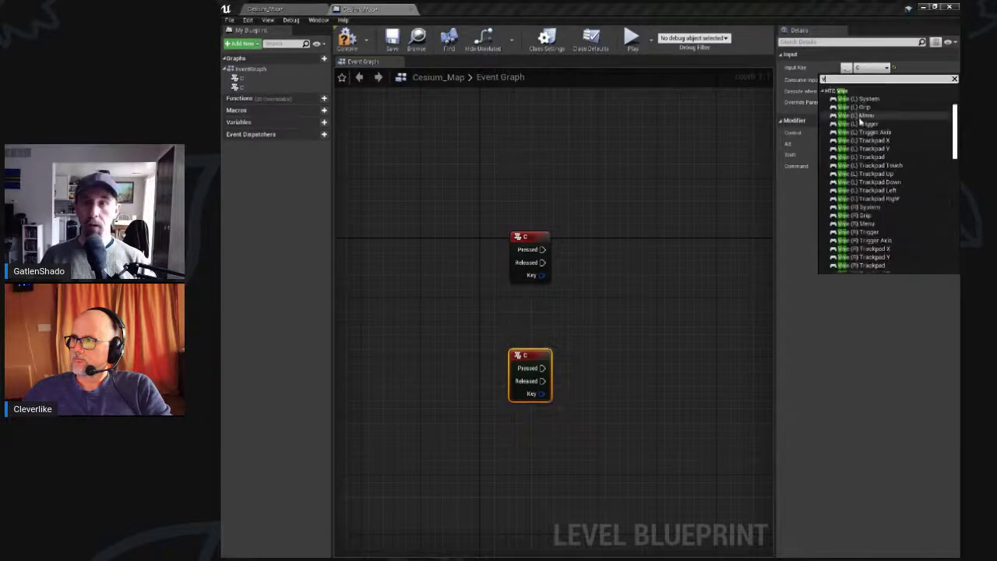
{"action": "scroll", "coordinate": [842, 114], "scroll_direction": "up", "scroll_amount": 3}
{"action": "left_click", "coordinate": [845, 98]}
Step: Move the C event up and the V event down to widen the space between them
{"action": "left_click", "coordinate": [652, 290]}
{"action": "left_click_drag", "start_coordinate": [550, 246], "coordinate": [550, 195]}
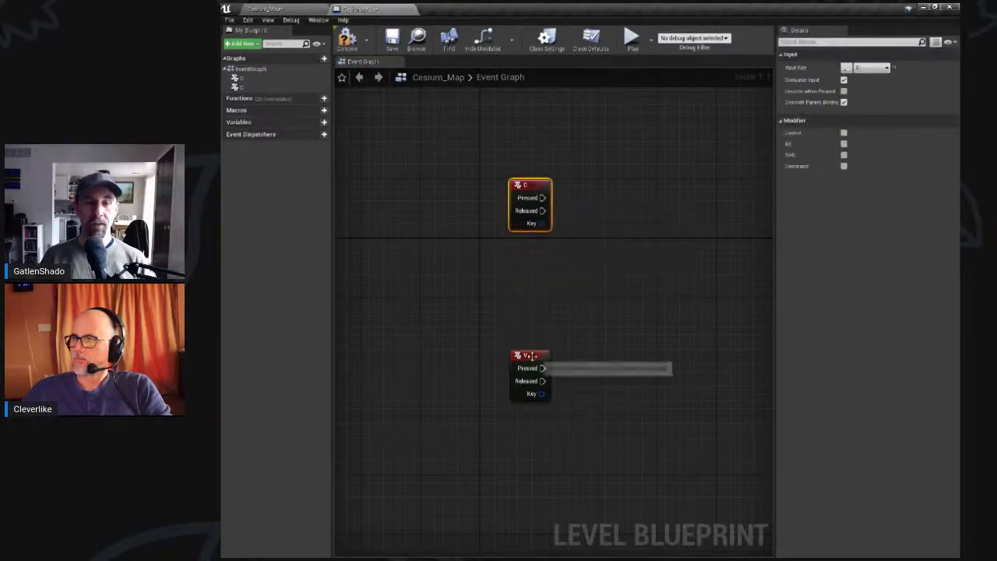
{"action": "left_click_drag", "start_coordinate": [543, 353], "coordinate": [535, 381]}
Step: Add an Un Possess node from the C event's Released output, with context sensitivity off in the action search, and line it up with the event
{"action": "right_click_drag", "start_coordinate": [601, 328], "coordinate": [514, 327]}
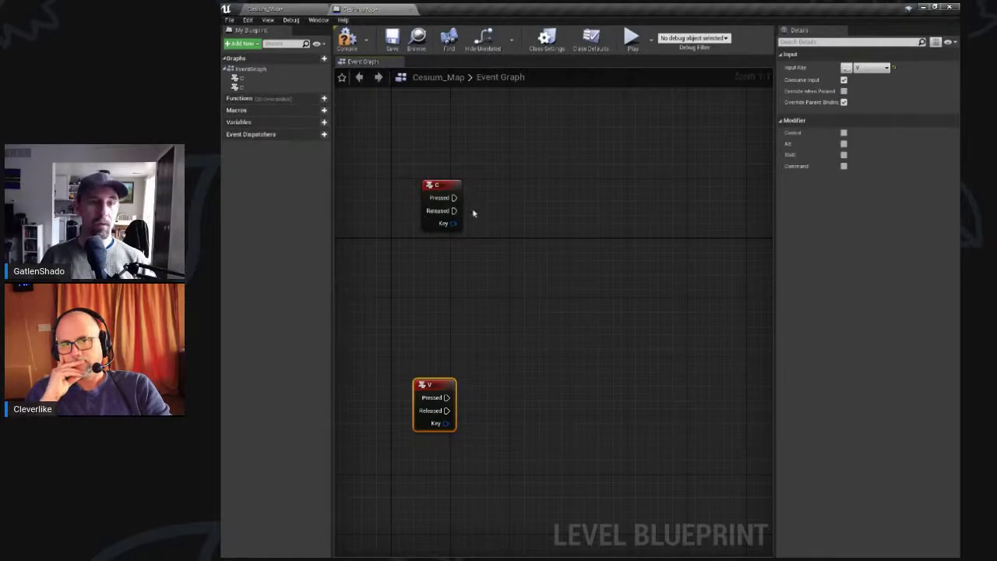
{"action": "scroll", "coordinate": [472, 213], "scroll_direction": "up", "scroll_amount": 4}
{"action": "left_click_drag", "start_coordinate": [438, 212], "coordinate": [558, 201]}
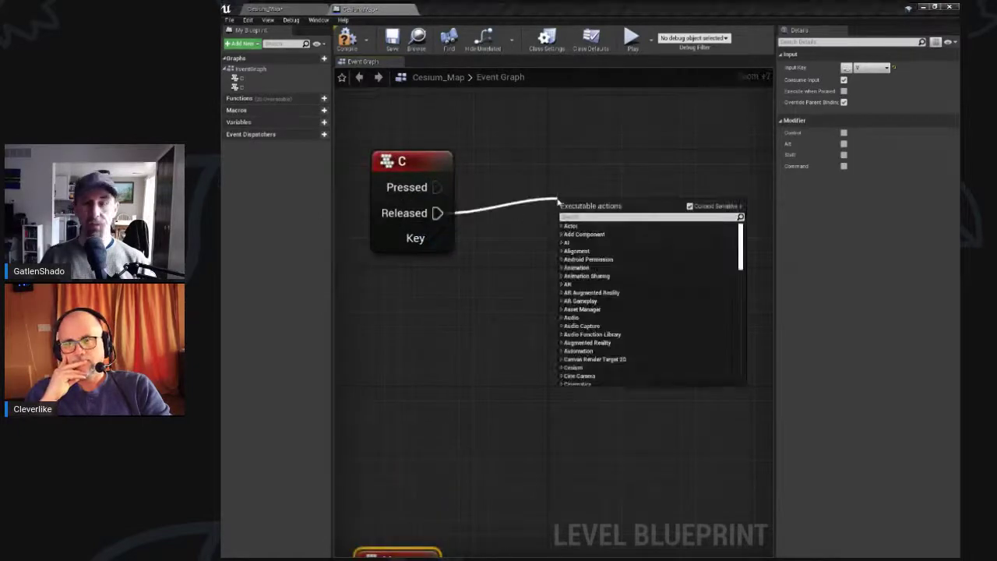
{"action": "type", "text": "unposs"}
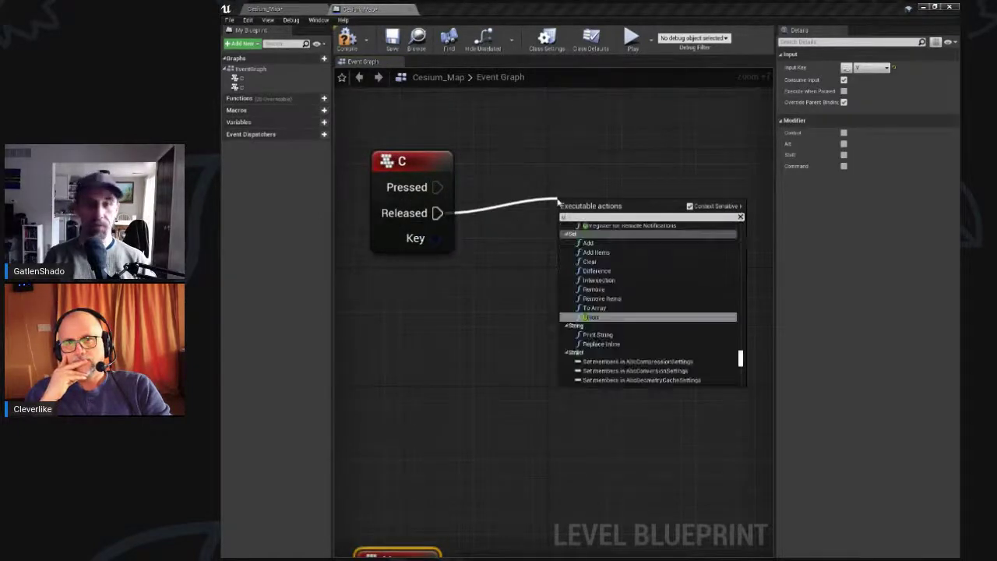
{"action": "key", "text": "BackSpace"}
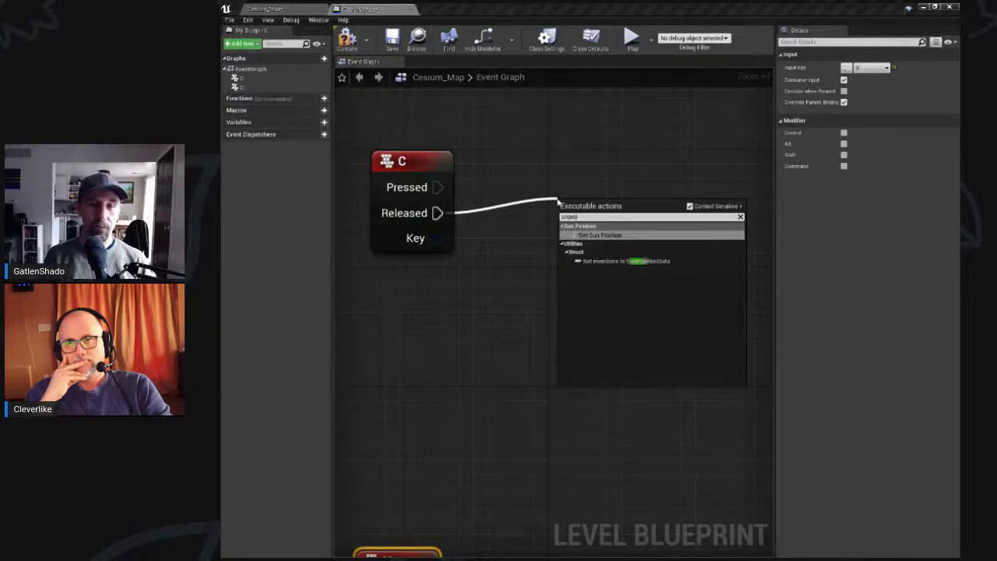
{"action": "left_click", "coordinate": [690, 206]}
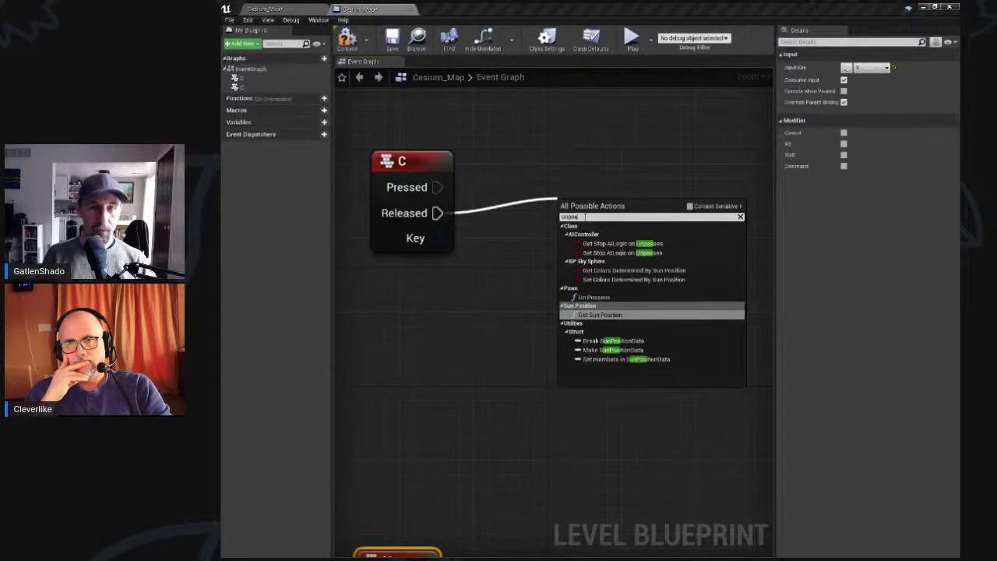
{"action": "key", "text": "BackSpace"}
{"action": "key", "text": "BackSpace"}
{"action": "key", "text": "BackSpace"}
{"action": "type", "text": "pos"}
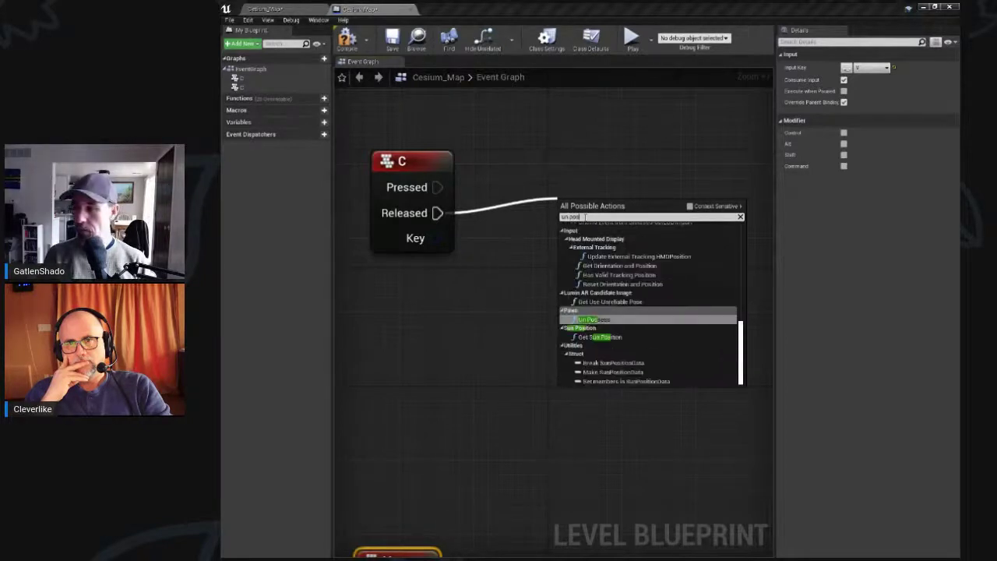
{"action": "type", "text": "se"}
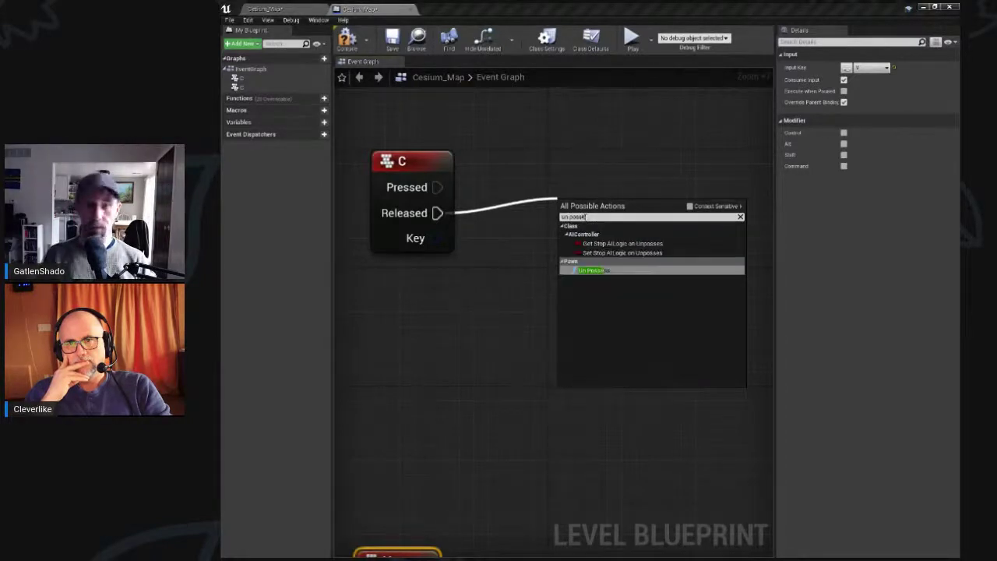
{"action": "left_click", "coordinate": [606, 272]}
{"action": "left_click_drag", "start_coordinate": [648, 206], "coordinate": [664, 161]}
Step: Add a Get Player Controller node feeding the Un Possess Target and place it below the C event
{"action": "right_click_drag", "start_coordinate": [680, 314], "coordinate": [638, 309]}
{"action": "scroll", "coordinate": [617, 322], "scroll_direction": "down", "scroll_amount": 1}
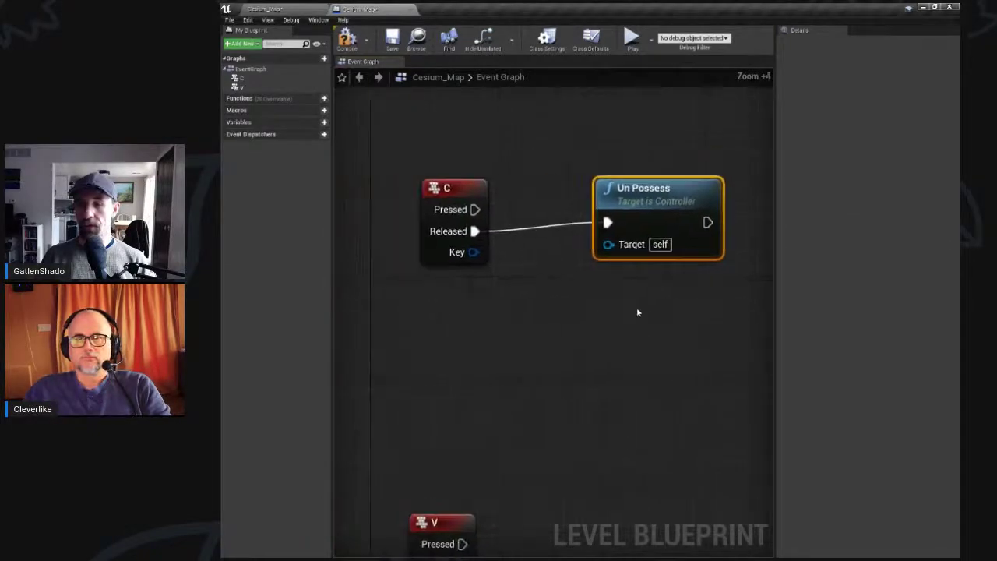
{"action": "left_click_drag", "start_coordinate": [606, 245], "coordinate": [574, 323]}
{"action": "type", "text": "get"}
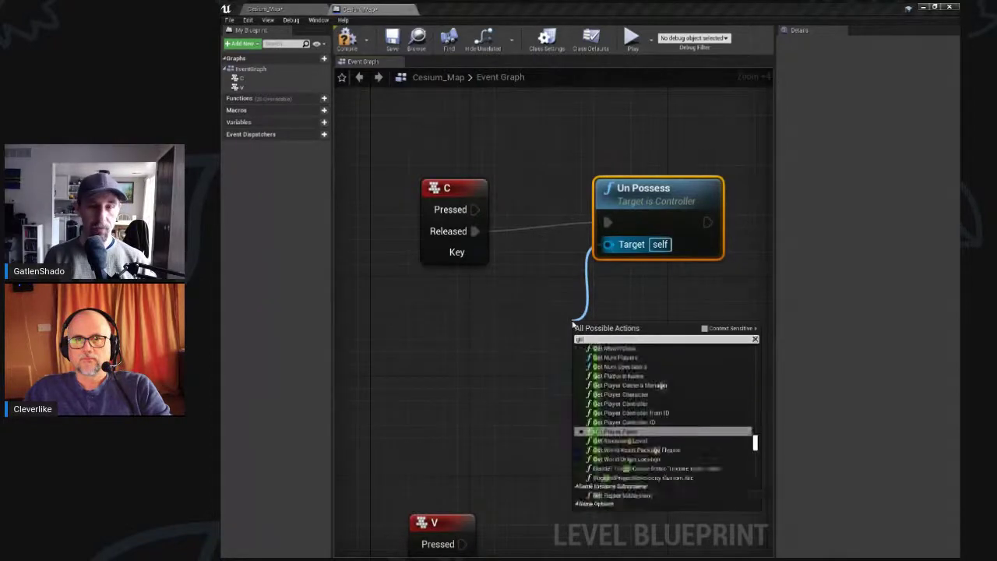
{"action": "type", "text": "player con"}
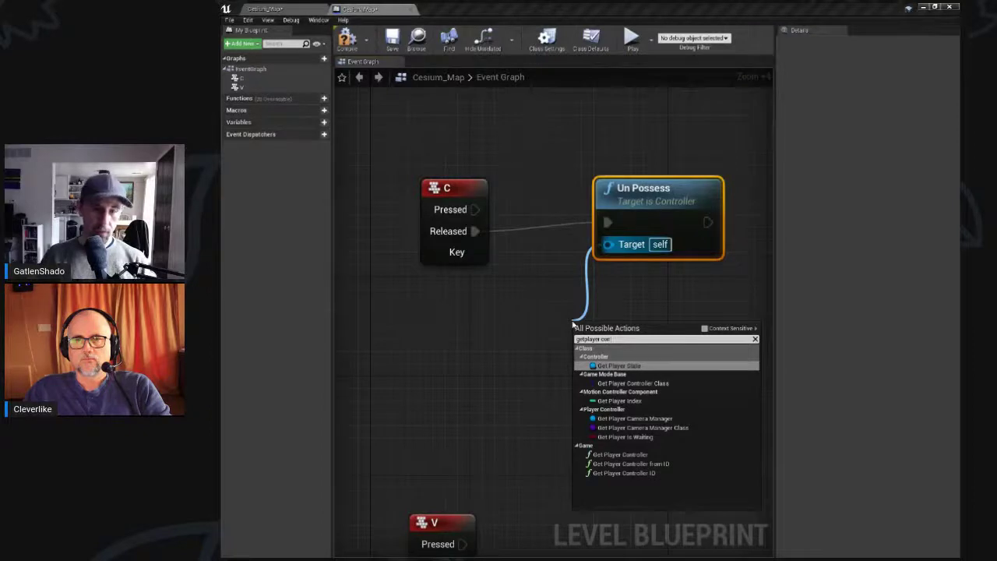
{"action": "left_click", "coordinate": [620, 454]}
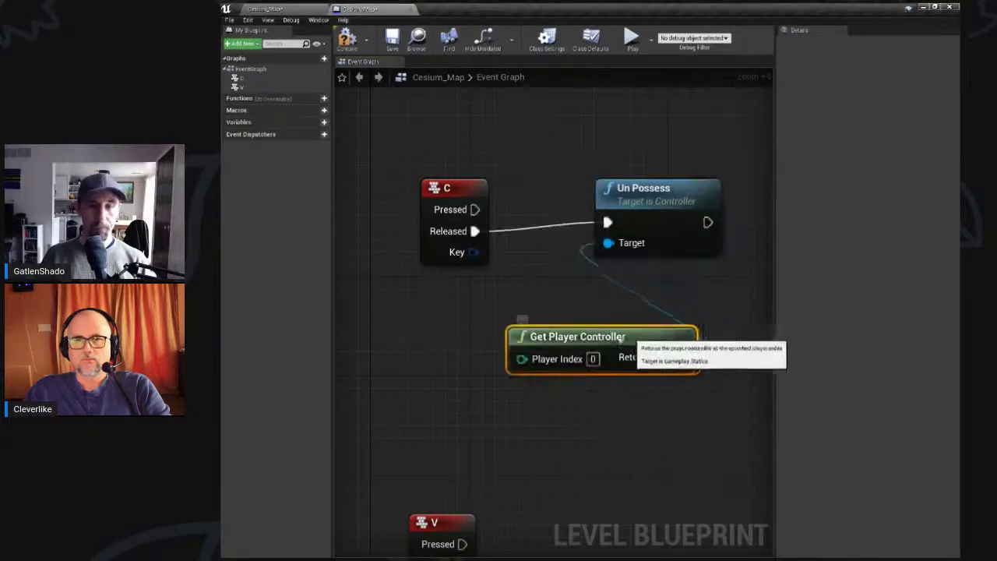
{"action": "left_click_drag", "start_coordinate": [621, 339], "coordinate": [496, 339]}
Step: Add a Possess node after Un Possess and position it in the same row
{"action": "right_click_drag", "start_coordinate": [701, 311], "coordinate": [608, 319]}
{"action": "scroll", "coordinate": [594, 321], "scroll_direction": "down", "scroll_amount": 1}
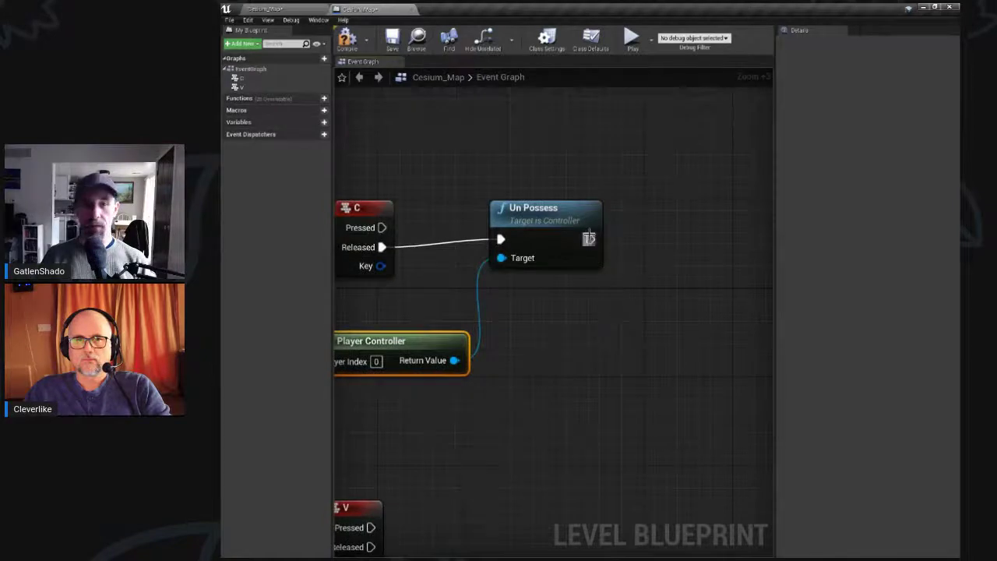
{"action": "left_click_drag", "start_coordinate": [589, 238], "coordinate": [698, 247]}
{"action": "type", "text": "poss"}
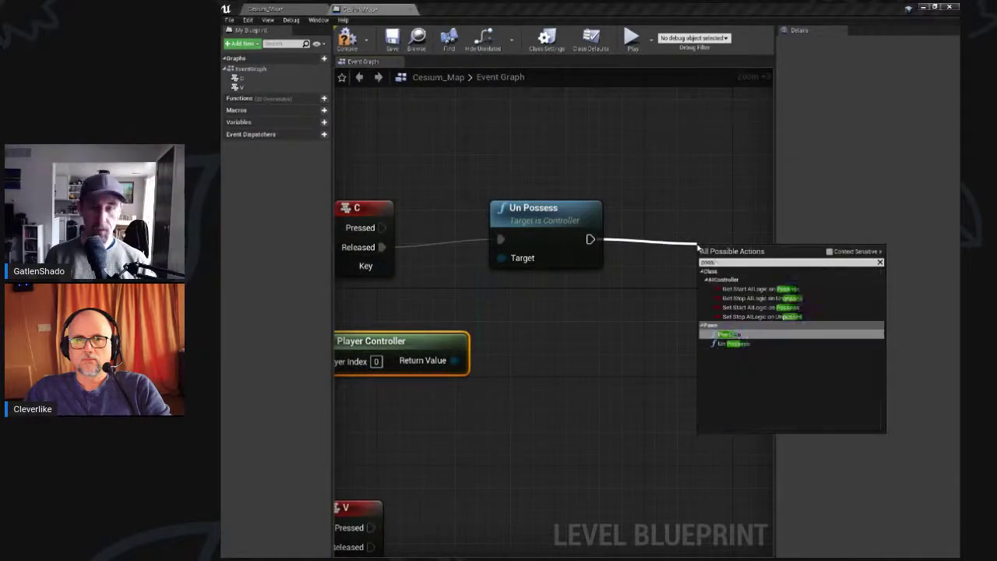
{"action": "type", "text": "ess"}
{"action": "key", "text": "Return"}
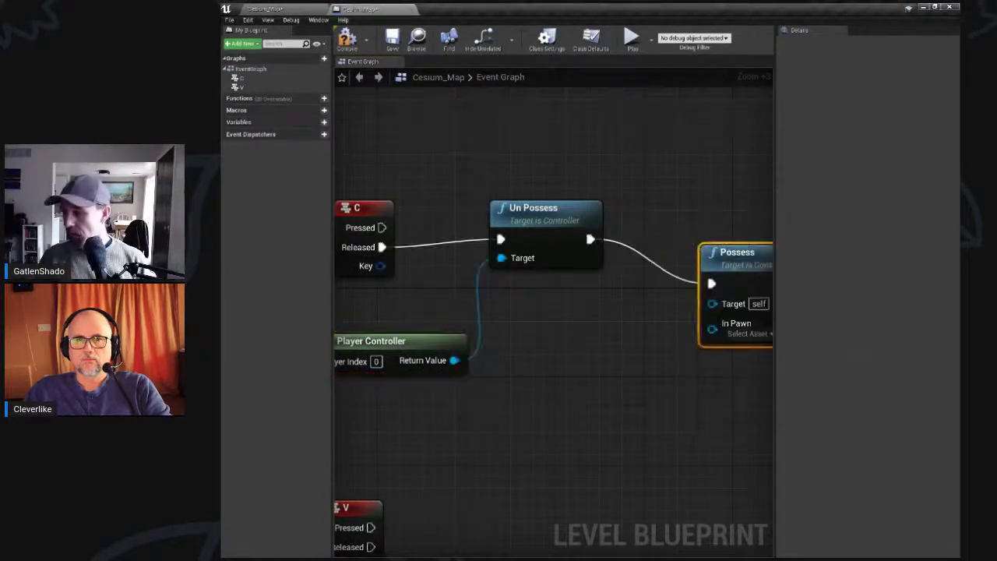
{"action": "left_click_drag", "start_coordinate": [735, 252], "coordinate": [720, 220]}
Step: Straighten the Un Possess node's position and connect Get Player Controller's Return Value to the Possess Target
{"action": "scroll", "coordinate": [695, 331], "scroll_direction": "down", "scroll_amount": 3}
{"action": "right_click_drag", "start_coordinate": [691, 335], "coordinate": [606, 327]}
{"action": "left_click_drag", "start_coordinate": [535, 259], "coordinate": [527, 267]}
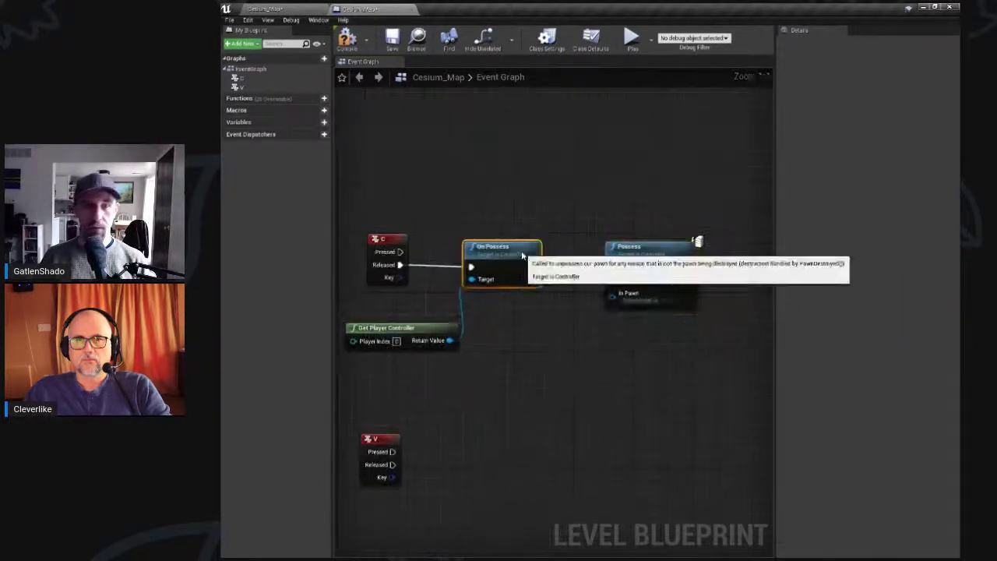
{"action": "left_click_drag", "start_coordinate": [448, 340], "coordinate": [619, 287]}
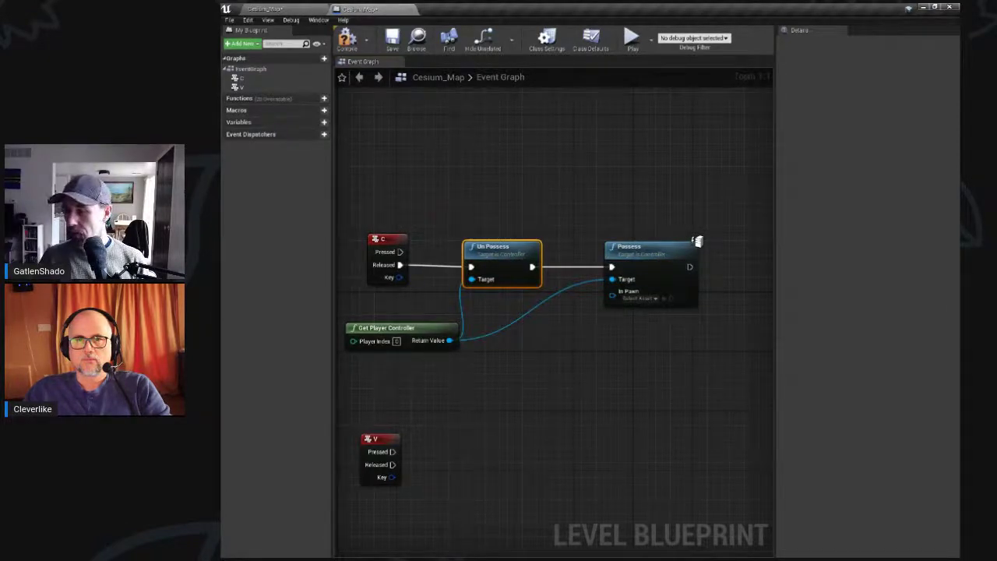
Step: Select ThirdPersonCharacter in the map, create a reference to it in the level blueprint with context sensitivity on, and connect it to Possess's In Pawn
{"action": "right_click_drag", "start_coordinate": [675, 389], "coordinate": [723, 367]}
{"action": "left_click", "coordinate": [270, 10]}
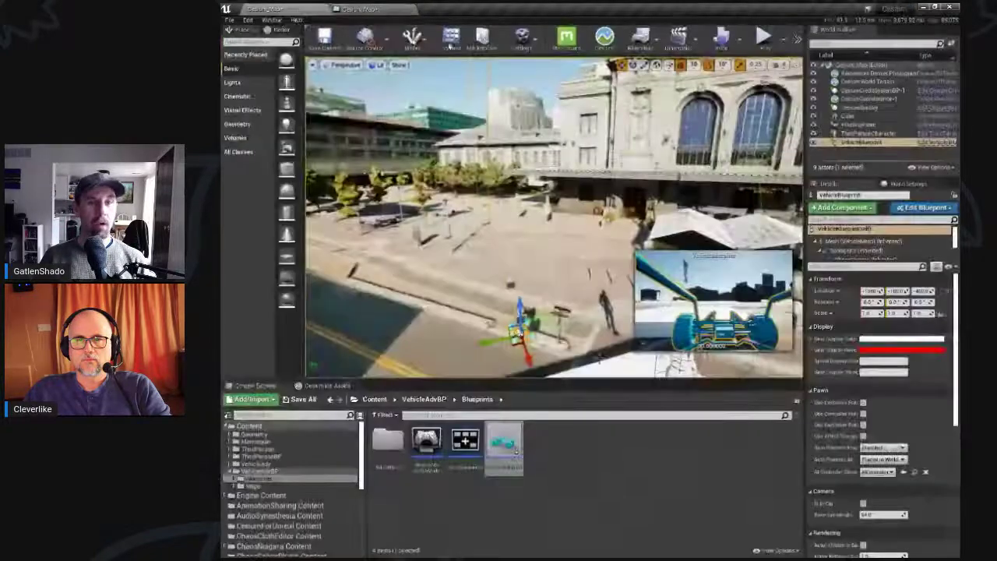
{"action": "left_click_drag", "start_coordinate": [581, 351], "coordinate": [641, 408]}
{"action": "left_click", "coordinate": [547, 234]}
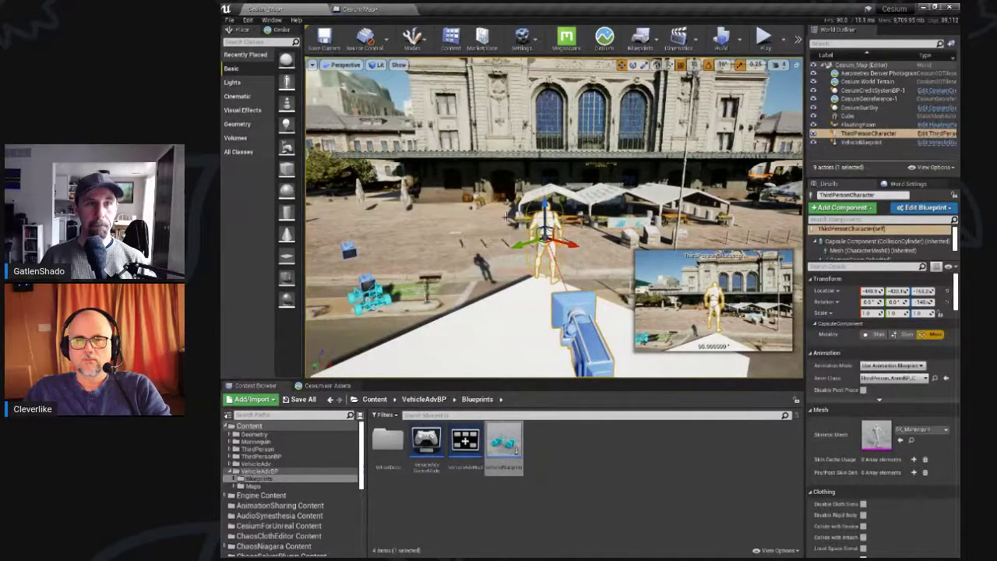
{"action": "left_click", "coordinate": [365, 9]}
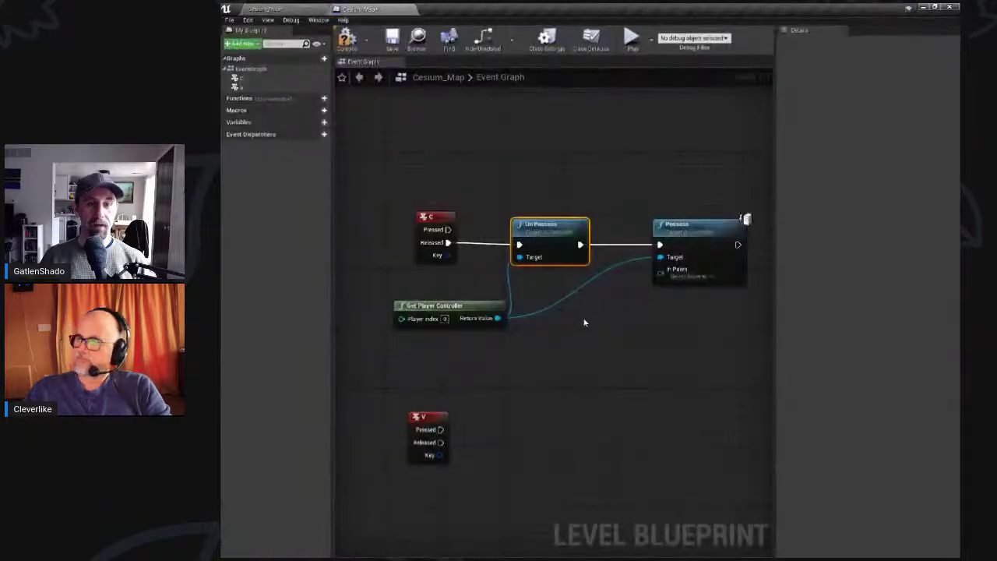
{"action": "right_click", "coordinate": [585, 323]}
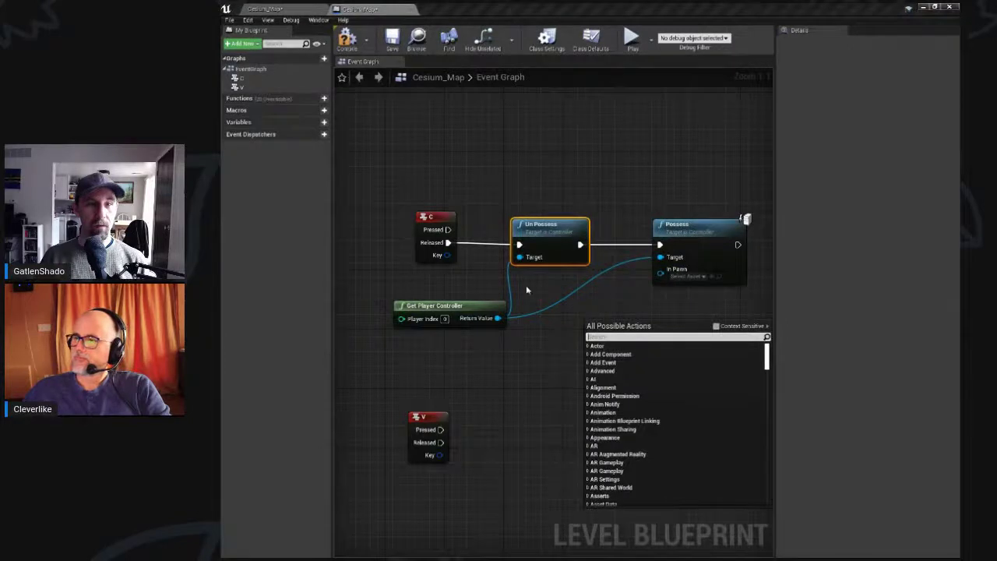
{"action": "left_click", "coordinate": [717, 327]}
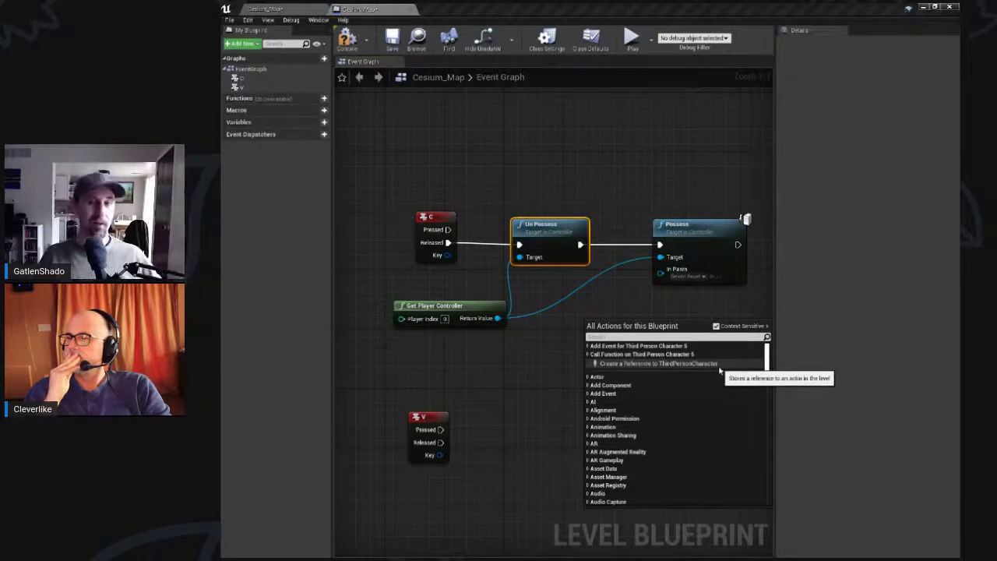
{"action": "left_click", "coordinate": [646, 366]}
{"action": "left_click_drag", "start_coordinate": [661, 328], "coordinate": [665, 277]}
{"action": "left_click_drag", "start_coordinate": [679, 241], "coordinate": [693, 241]}
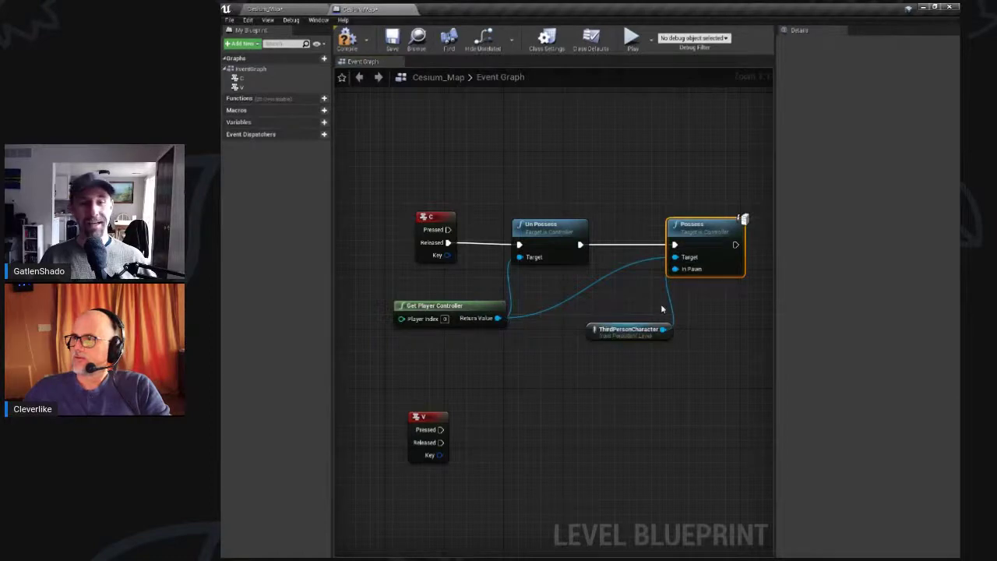
{"action": "left_click_drag", "start_coordinate": [630, 330], "coordinate": [599, 322]}
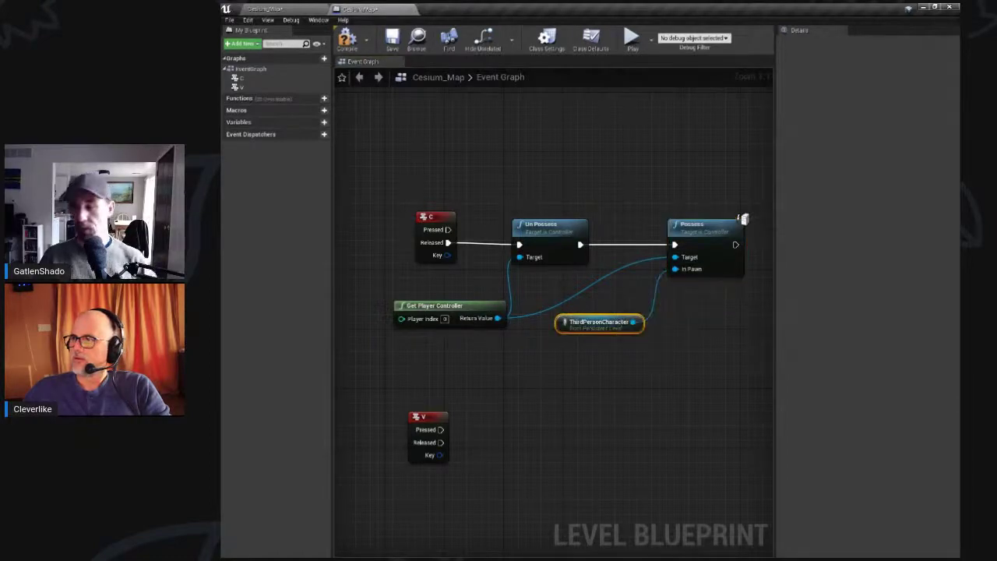
Step: Duplicate the C event's possess chain beside the V event without the character reference, and connect V's Released output to the copied Un Possess node
{"action": "left_click_drag", "start_coordinate": [703, 394], "coordinate": [494, 215]}
{"action": "right_click_drag", "start_coordinate": [534, 352], "coordinate": [517, 332]}
{"action": "key", "text": "ctrl+c"}
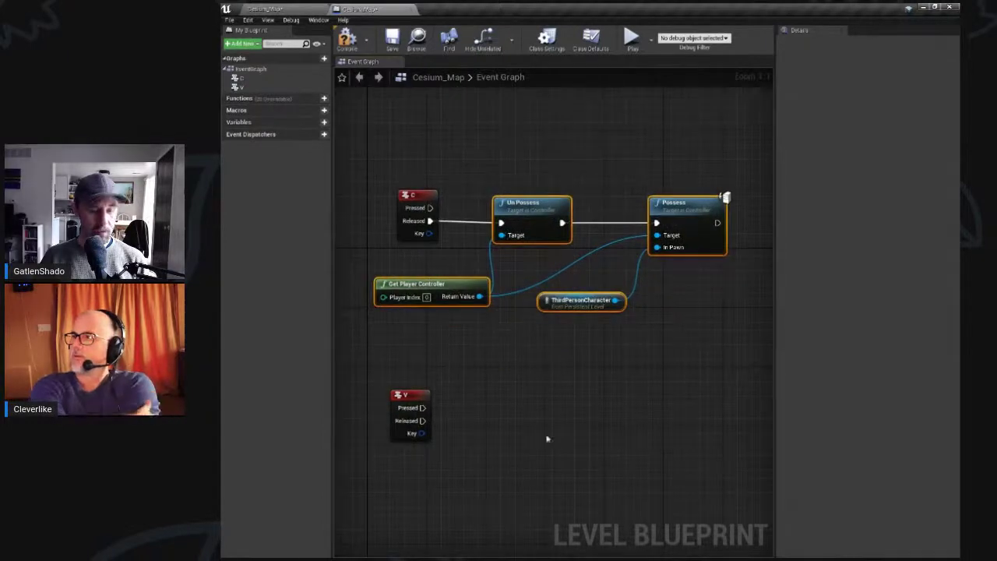
{"action": "key", "text": "ctrl+v"}
{"action": "left_click_drag", "start_coordinate": [619, 459], "coordinate": [593, 513]}
{"action": "key", "text": "Delete"}
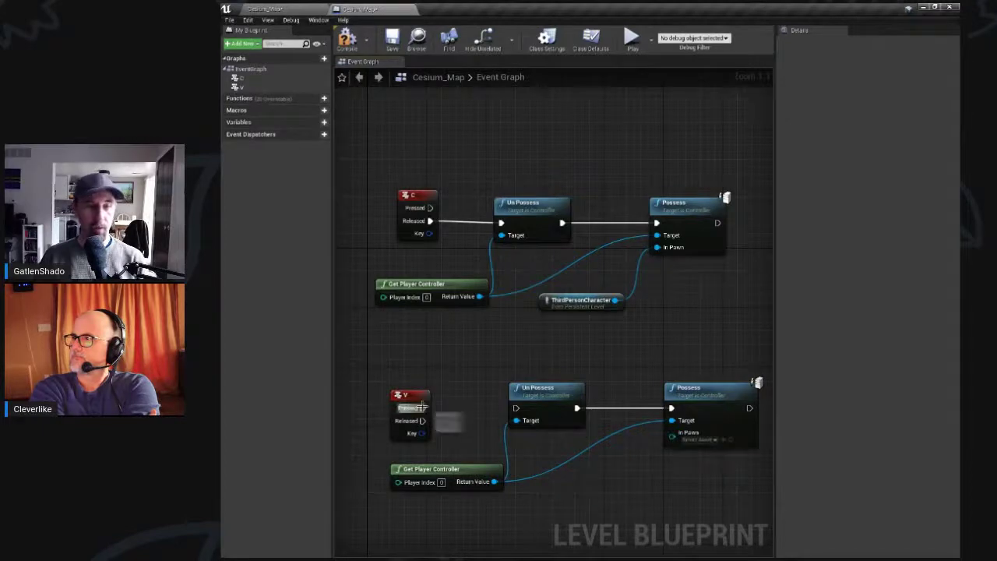
{"action": "left_click_drag", "start_coordinate": [422, 421], "coordinate": [515, 407]}
{"action": "left_click_drag", "start_coordinate": [420, 397], "coordinate": [418, 390]}
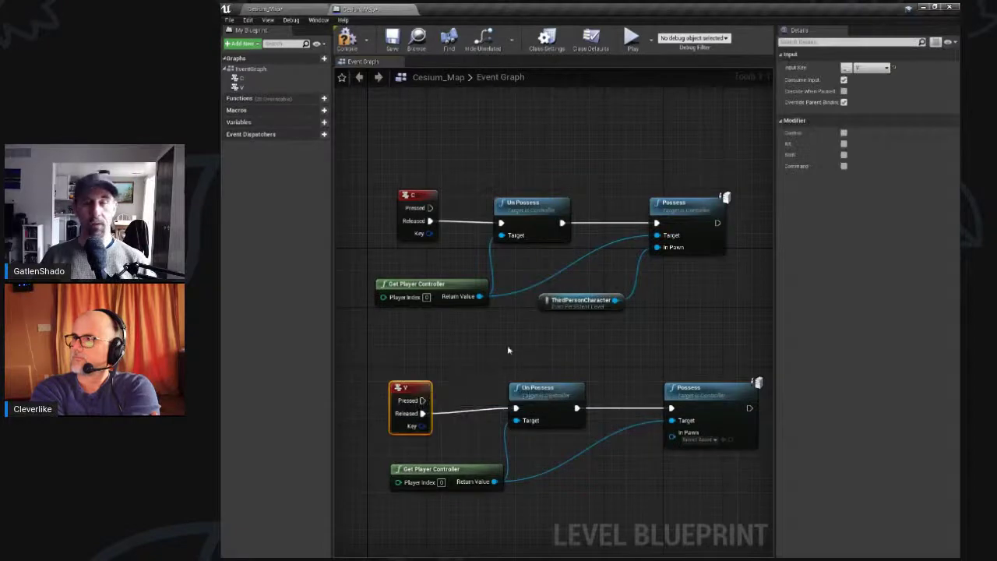
Step: Select the vehicle in the map, create a reference to VehicleBlueprint in the level blueprint, and connect it to the V chain's Possess In Pawn
{"action": "left_click", "coordinate": [269, 9]}
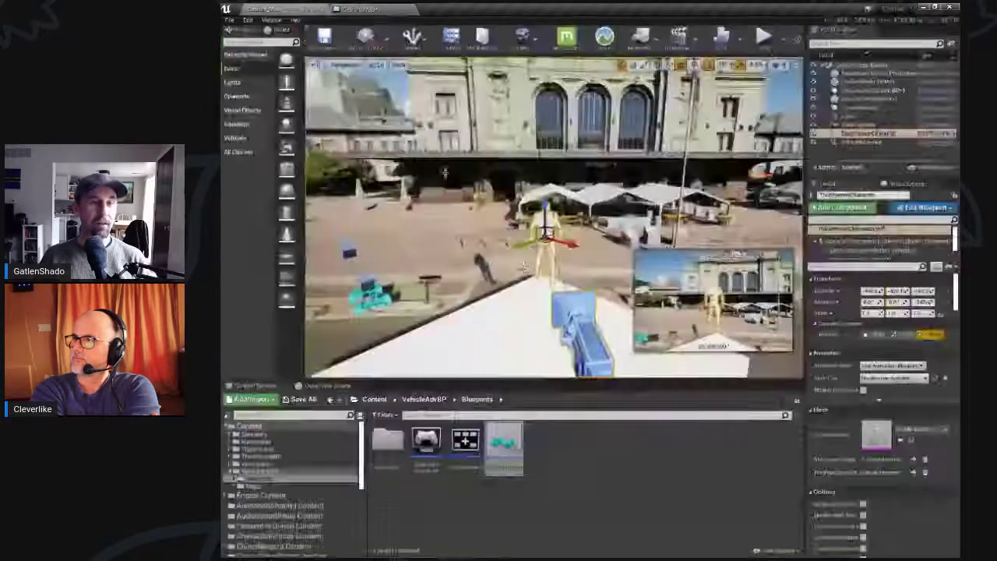
{"action": "left_click", "coordinate": [374, 304]}
{"action": "key", "text": "ctrl+Tab"}
{"action": "right_click_drag", "start_coordinate": [618, 402], "coordinate": [567, 299]}
{"action": "right_click", "coordinate": [574, 370]}
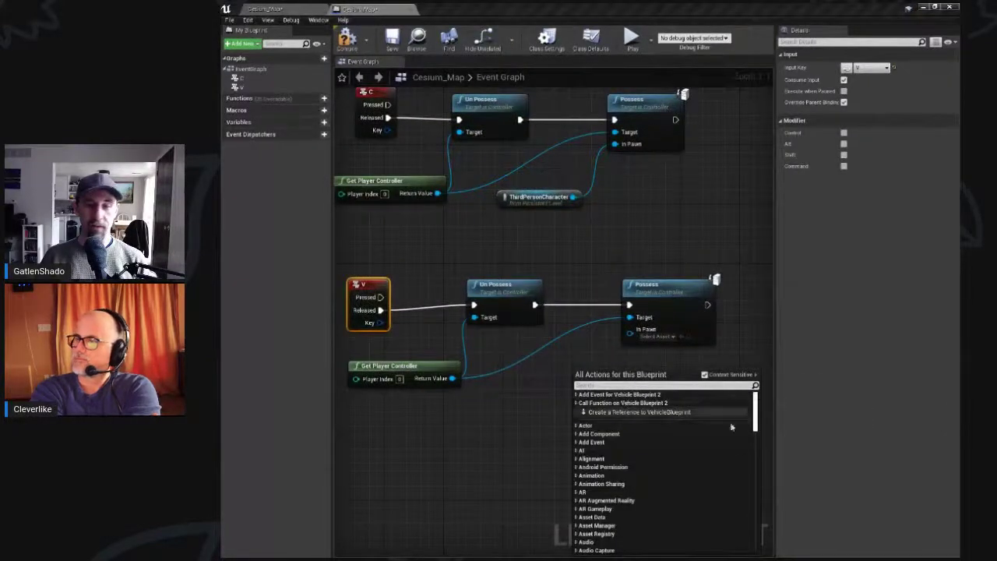
{"action": "left_click", "coordinate": [613, 412]}
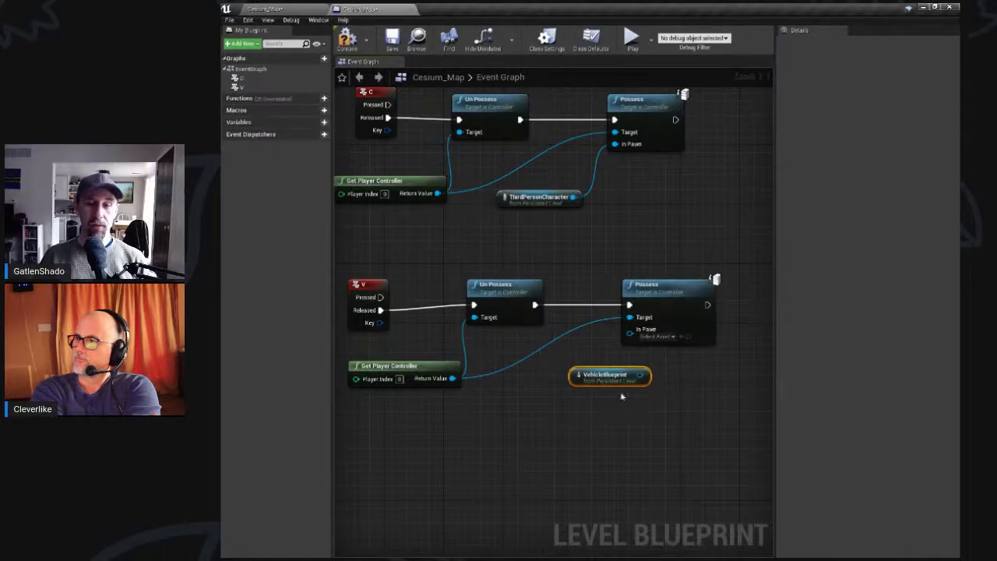
{"action": "left_click_drag", "start_coordinate": [640, 375], "coordinate": [630, 329]}
{"action": "left_click_drag", "start_coordinate": [599, 387], "coordinate": [554, 408]}
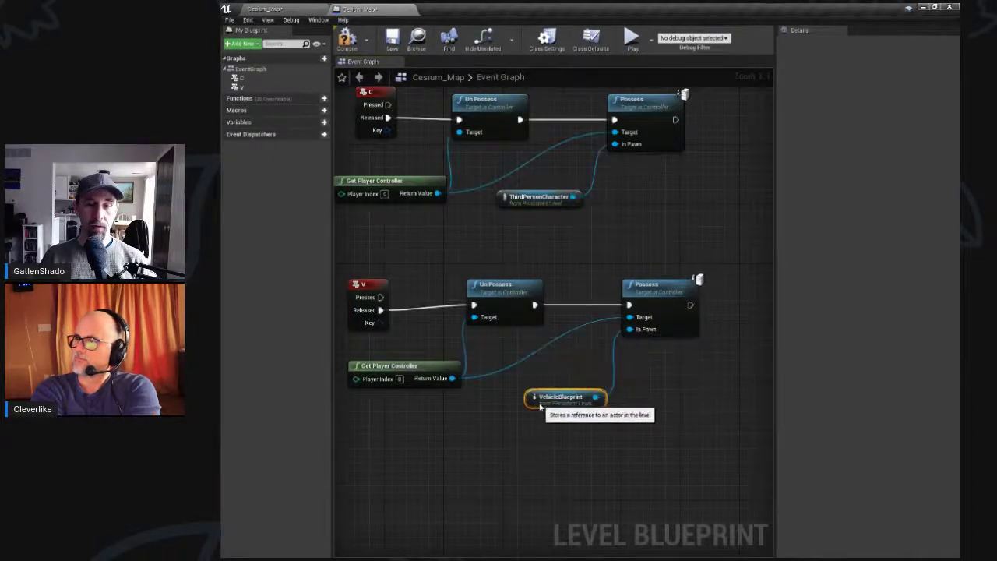
{"action": "right_click_drag", "start_coordinate": [652, 372], "coordinate": [636, 395]}
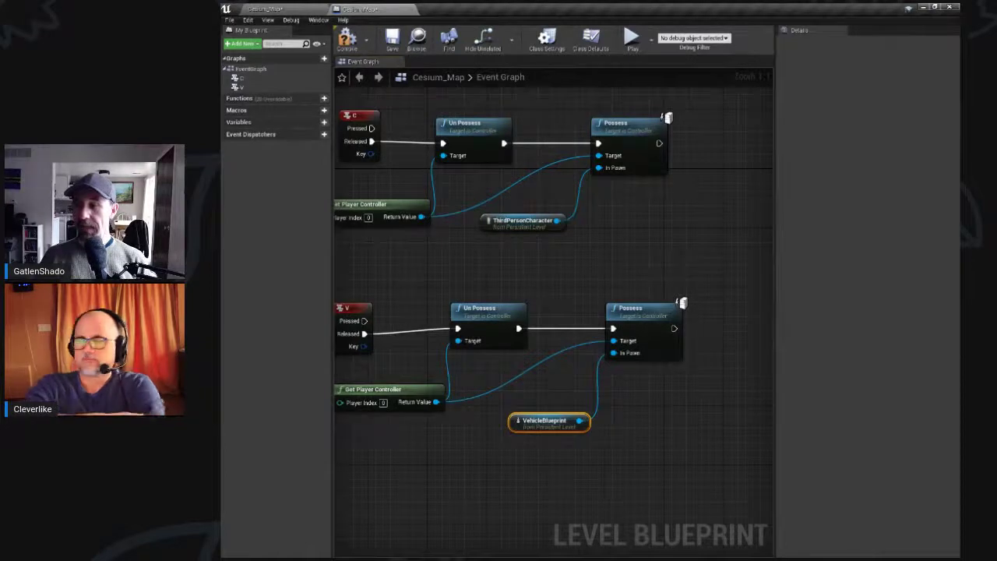
Step: Add a Set Simulate Physics node after the C chain's Possess node, searching with context sensitivity off
{"action": "right_click_drag", "start_coordinate": [654, 246], "coordinate": [612, 298]}
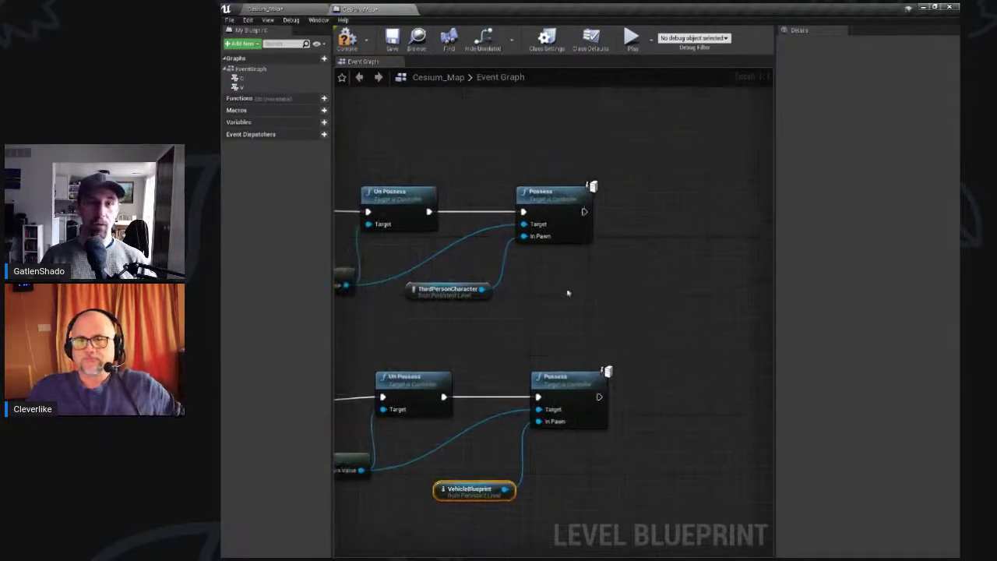
{"action": "left_click_drag", "start_coordinate": [584, 212], "coordinate": [629, 210]}
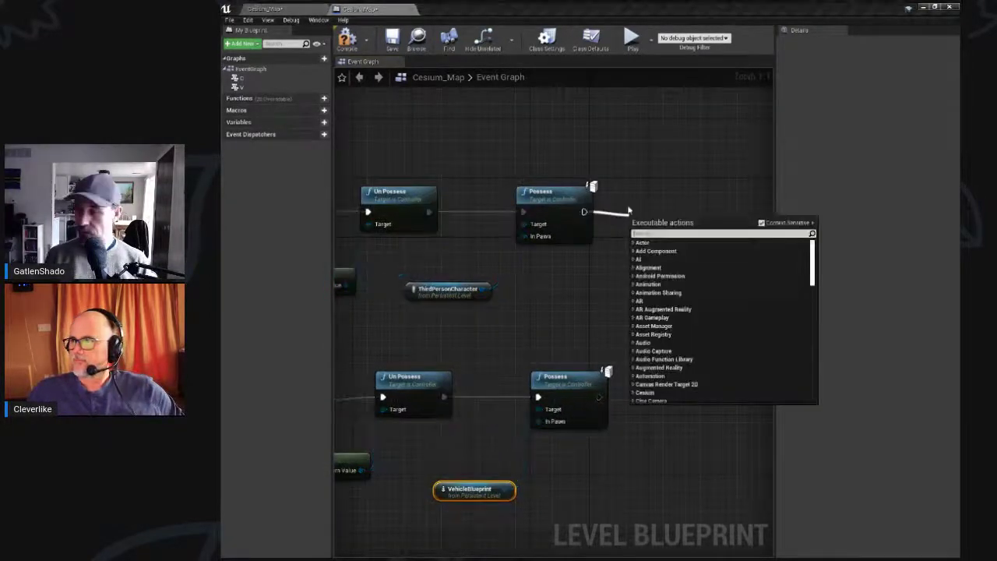
{"action": "type", "text": "set"}
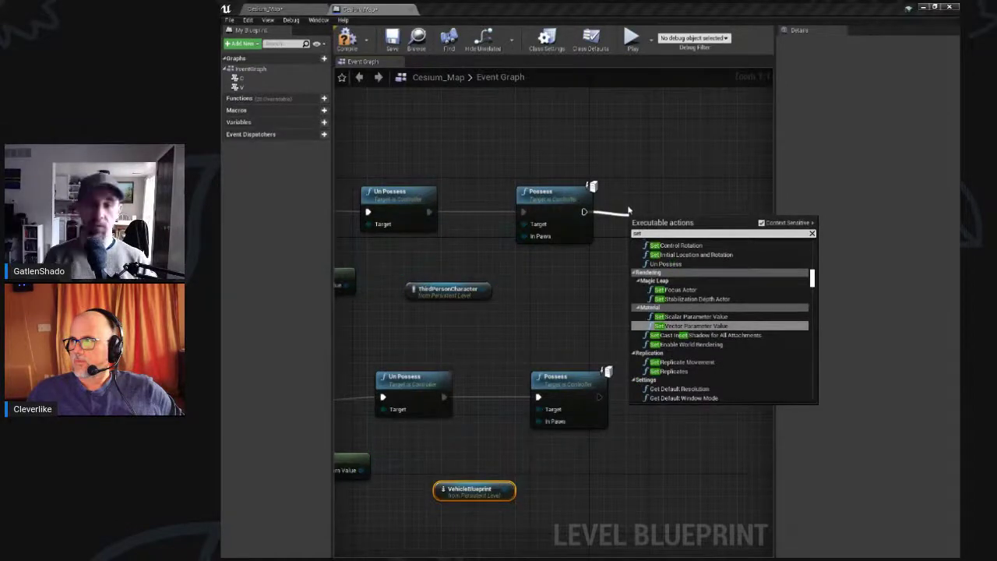
{"action": "type", "text": " simulate"}
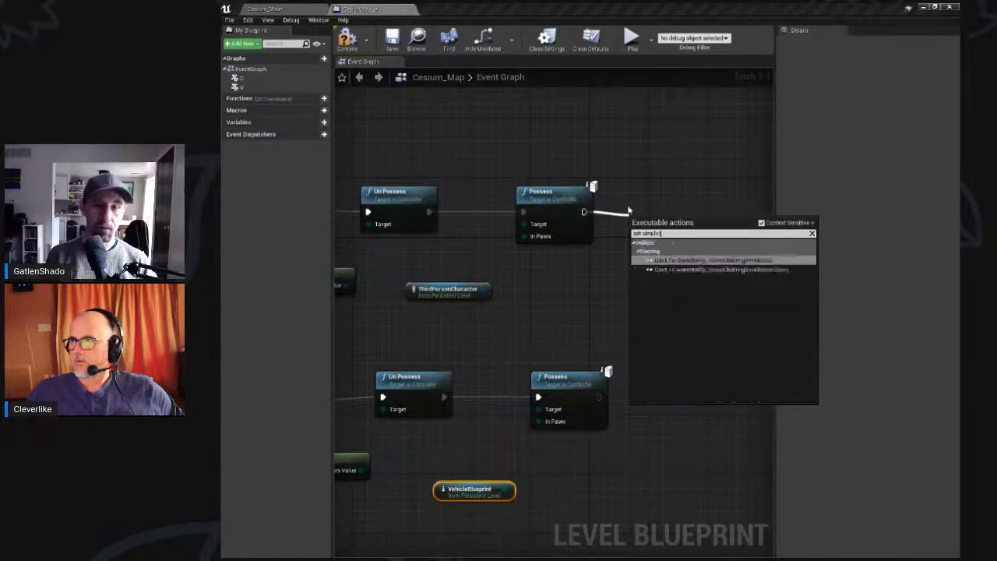
{"action": "left_click", "coordinate": [767, 226]}
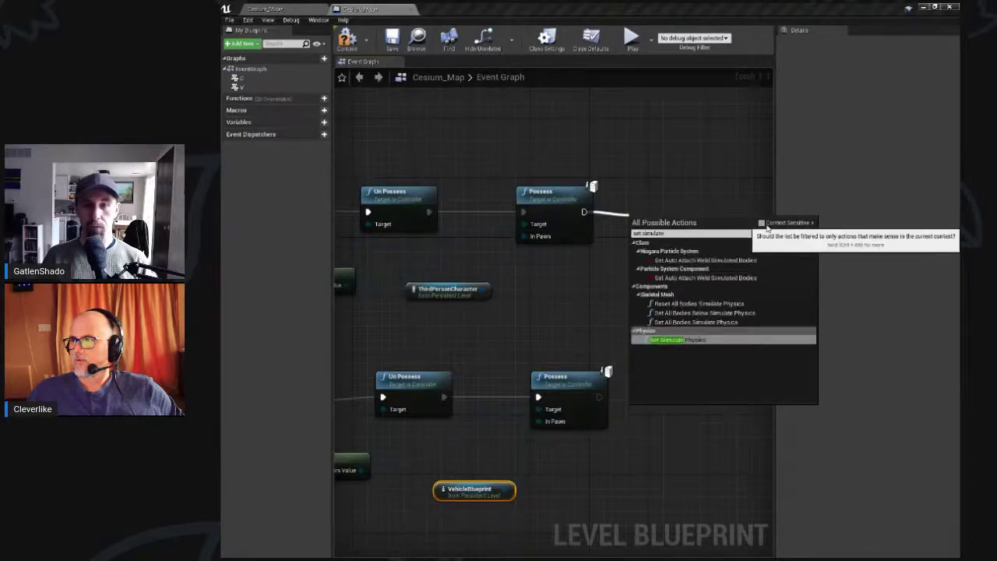
{"action": "left_click", "coordinate": [696, 341]}
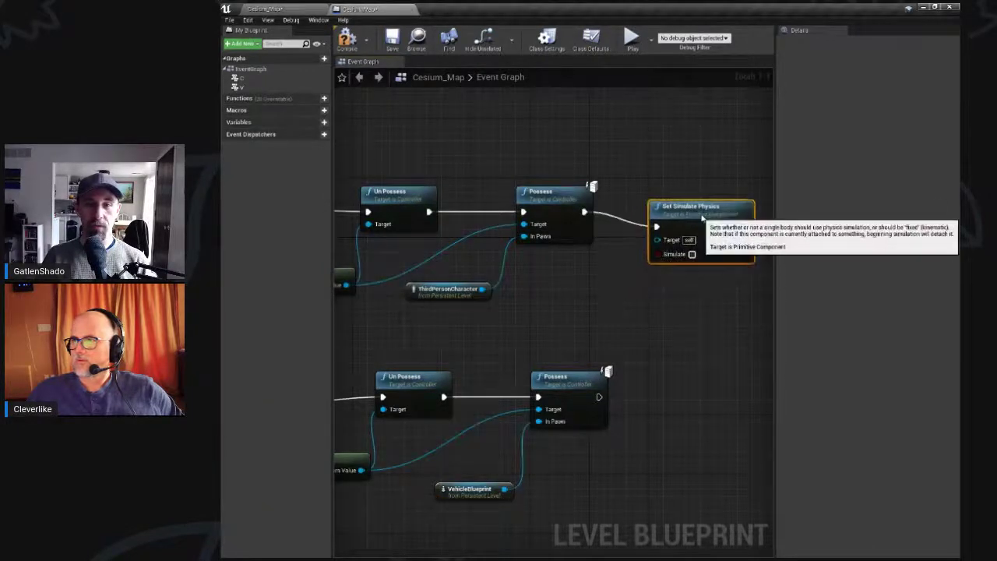
{"action": "right_click_drag", "start_coordinate": [690, 304], "coordinate": [655, 275]}
{"action": "left_click", "coordinate": [472, 468]}
{"action": "left_click_drag", "start_coordinate": [475, 469], "coordinate": [600, 437]}
{"action": "type", "text": "set im"}
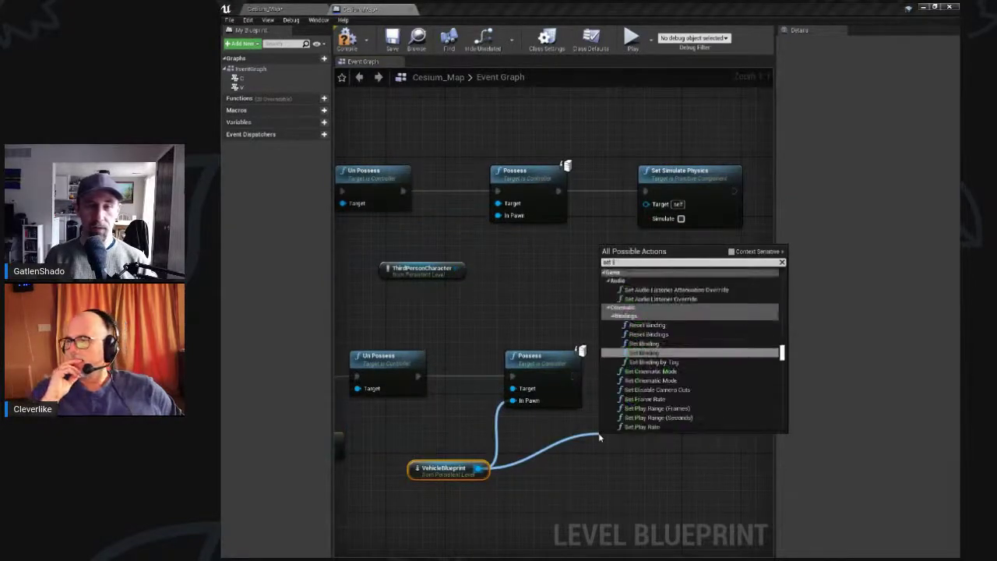
{"action": "key", "text": "BackSpace"}
{"action": "key", "text": "BackSpace"}
{"action": "type", "text": "simula"}
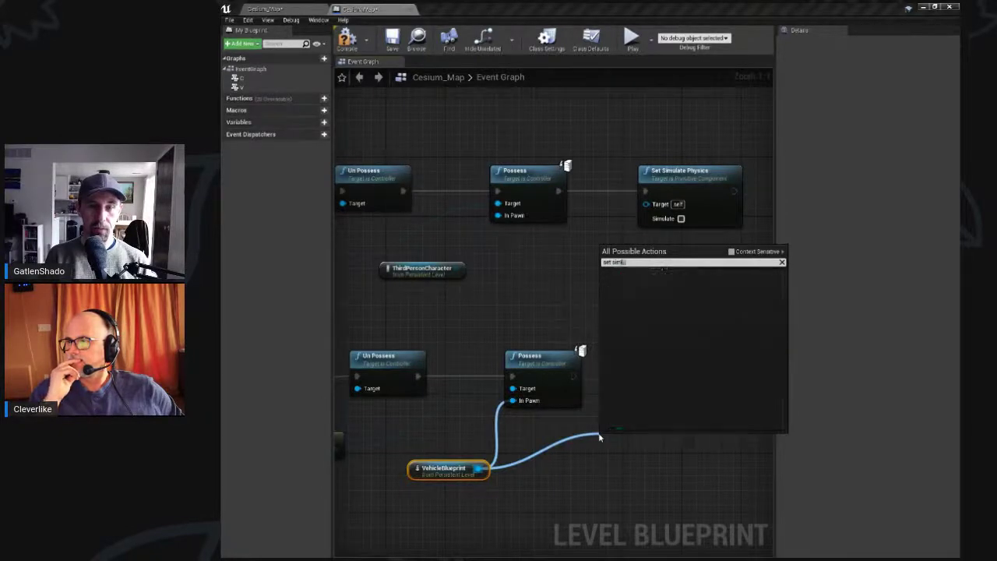
{"action": "left_click", "coordinate": [733, 252]}
{"action": "left_click", "coordinate": [596, 269]}
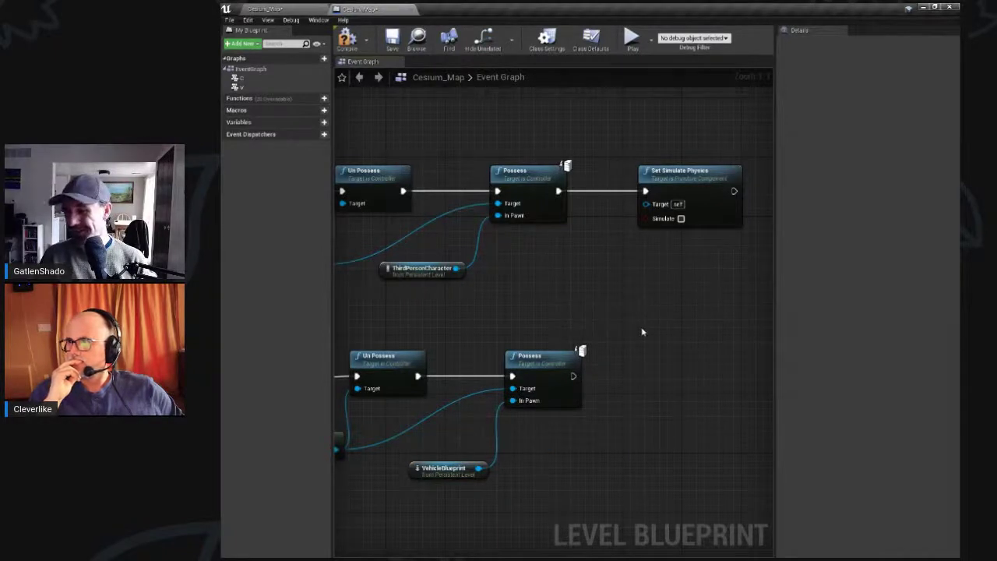
Step: Duplicate the VehicleBlueprint reference beside the C chain and connect it through its Mesh to Set Simulate Physics's Target, arranging both nodes below
{"action": "left_click", "coordinate": [446, 469]}
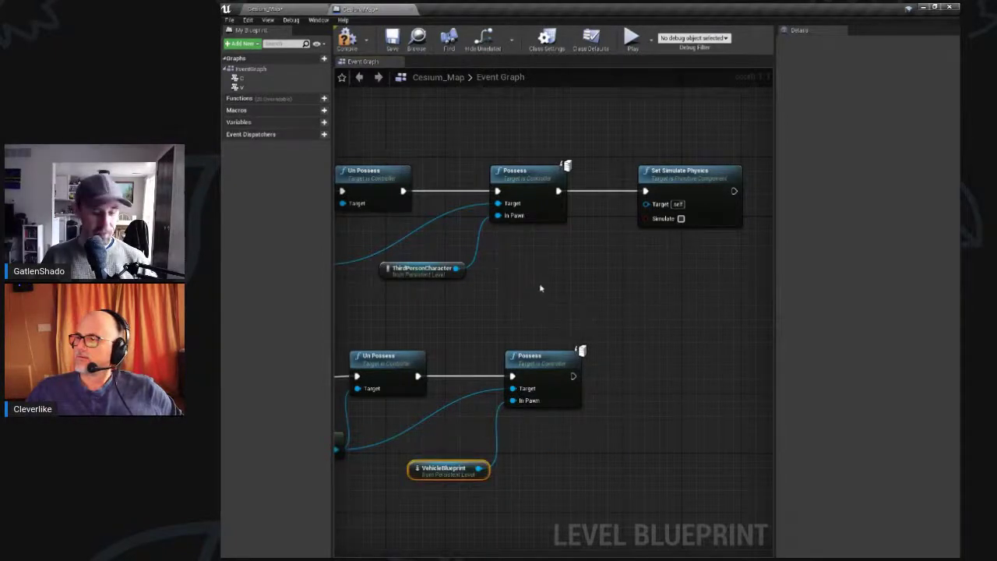
{"action": "key", "text": "ctrl+v"}
{"action": "left_click_drag", "start_coordinate": [620, 284], "coordinate": [646, 203]}
{"action": "left_click_drag", "start_coordinate": [592, 284], "coordinate": [540, 284]}
{"action": "left_click_drag", "start_coordinate": [624, 237], "coordinate": [609, 267]}
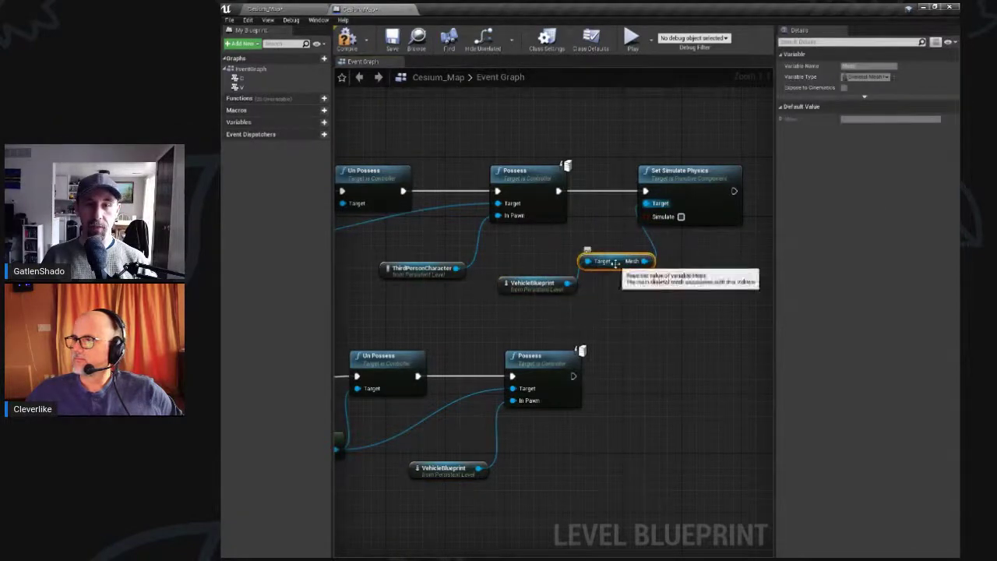
Step: Duplicate Set Simulate Physics and its Mesh node after the V chain's Possess node, and connect the lower VehicleBlueprint reference to the Mesh node's Target
{"action": "right_click_drag", "start_coordinate": [646, 312], "coordinate": [607, 304]}
{"action": "left_click_drag", "start_coordinate": [685, 304], "coordinate": [580, 196]}
{"action": "key", "text": "ctrl+c"}
{"action": "key", "text": "ctrl+v"}
{"action": "left_click_drag", "start_coordinate": [533, 369], "coordinate": [673, 385]}
{"action": "left_click_drag", "start_coordinate": [706, 364], "coordinate": [692, 349]}
{"action": "left_click", "coordinate": [505, 483]}
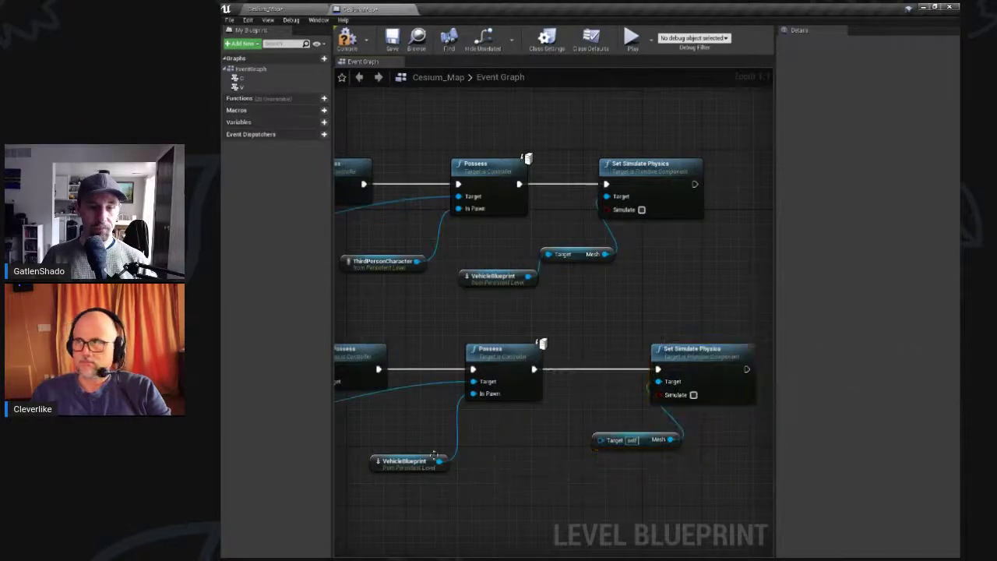
{"action": "left_click_drag", "start_coordinate": [441, 461], "coordinate": [600, 452]}
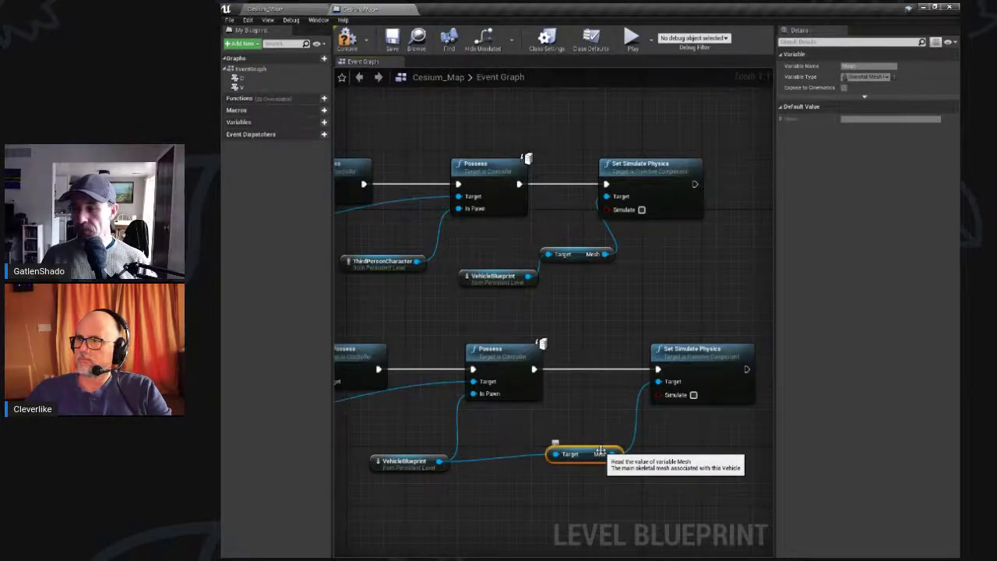
Step: Enable Simulate on the V chain's Set Simulate Physics node and save the level blueprint
{"action": "right_click_drag", "start_coordinate": [600, 440], "coordinate": [740, 368]}
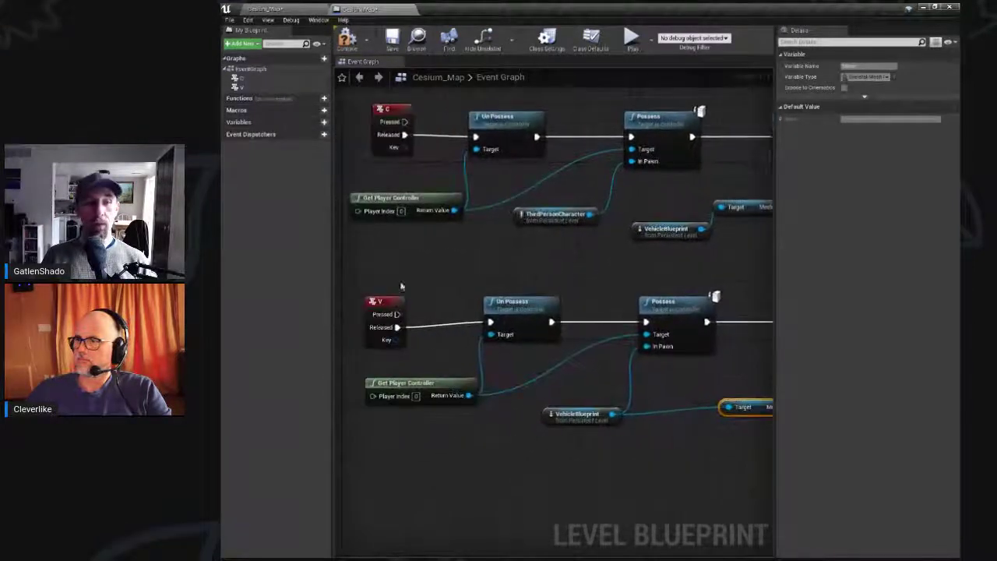
{"action": "left_click_drag", "start_coordinate": [361, 271], "coordinate": [640, 430]}
{"action": "right_click_drag", "start_coordinate": [624, 439], "coordinate": [687, 430]}
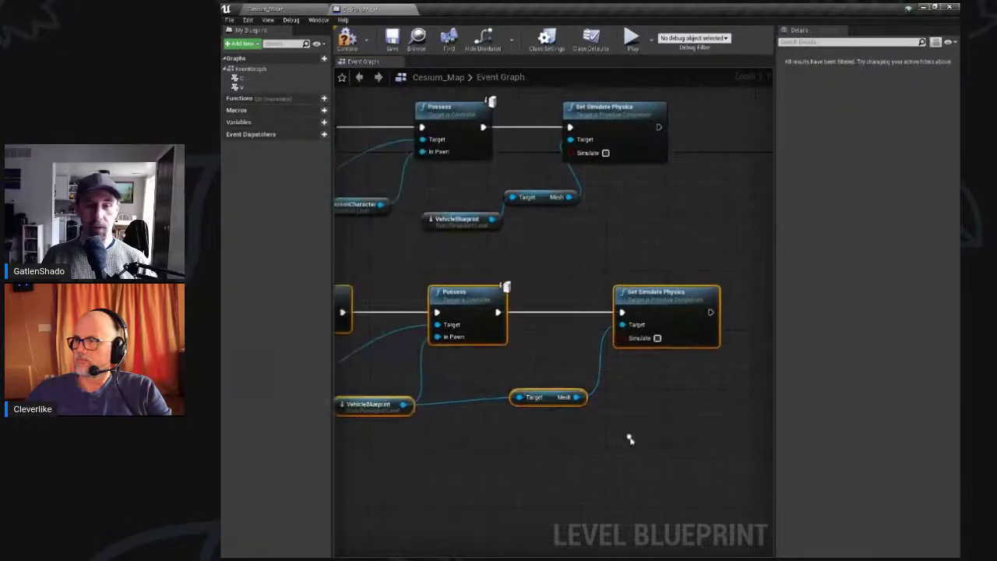
{"action": "left_click", "coordinate": [657, 343]}
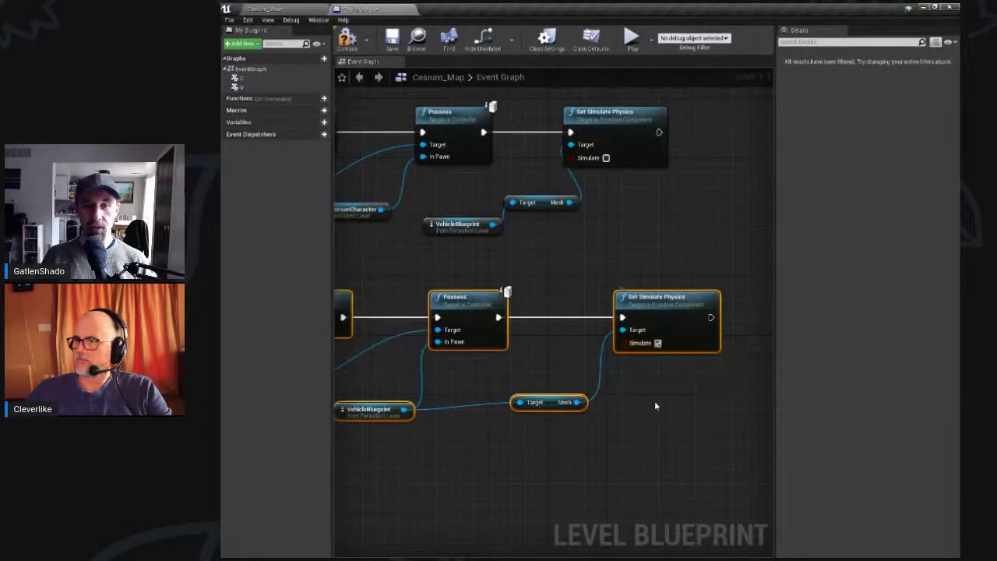
{"action": "right_click_drag", "start_coordinate": [518, 261], "coordinate": [777, 338]}
{"action": "mouse_move", "coordinate": [423, 150]}
{"action": "left_mouse_down"}
{"action": "mouse_move", "coordinate": [661, 284]}
{"action": "mouse_move", "coordinate": [673, 301]}
{"action": "left_mouse_up"}
{"action": "right_click_drag", "start_coordinate": [704, 263], "coordinate": [479, 238]}
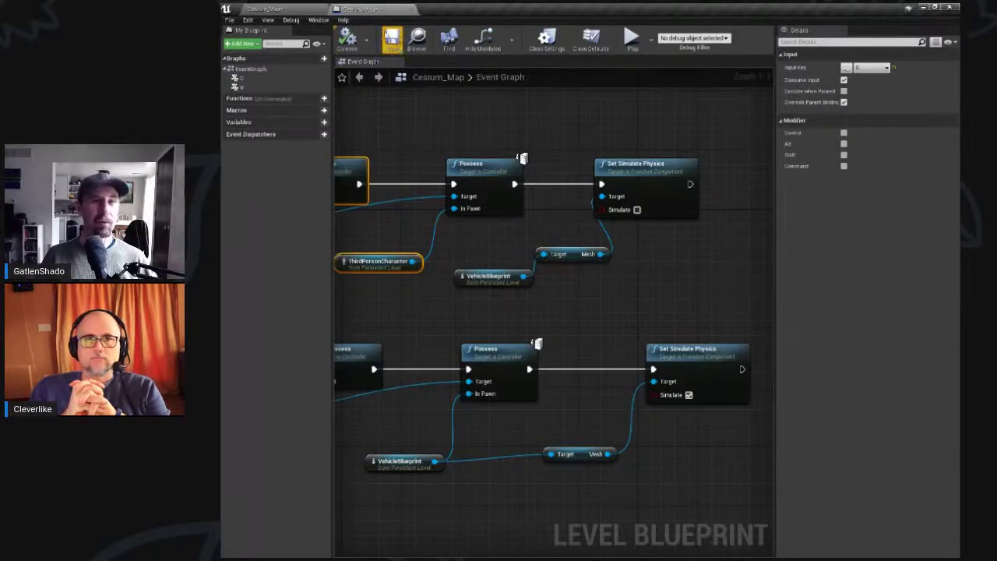
Step: Return to the map, play the level in the viewport, and switch control from the character to the vehicle
{"action": "left_click", "coordinate": [308, 8]}
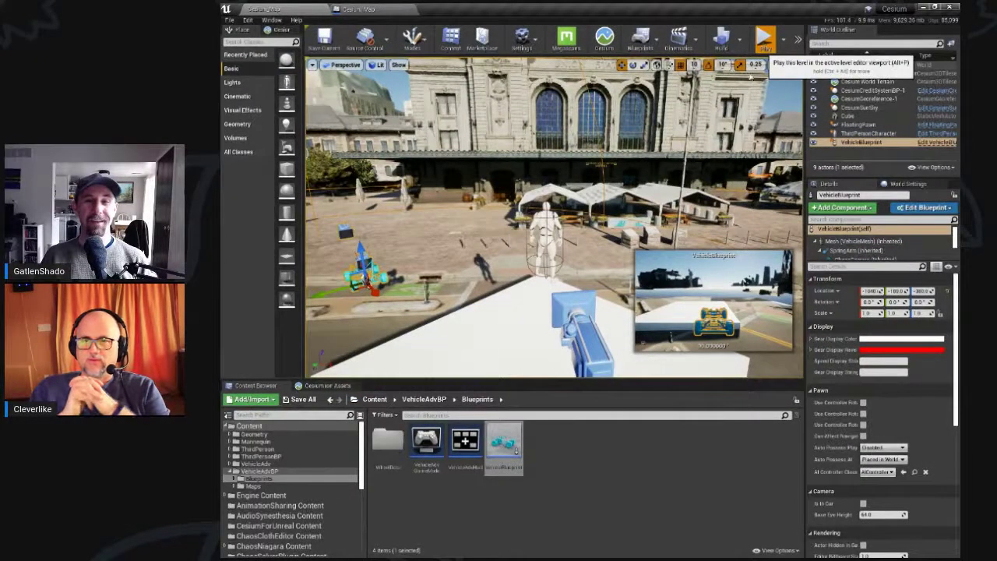
{"action": "left_click", "coordinate": [765, 39]}
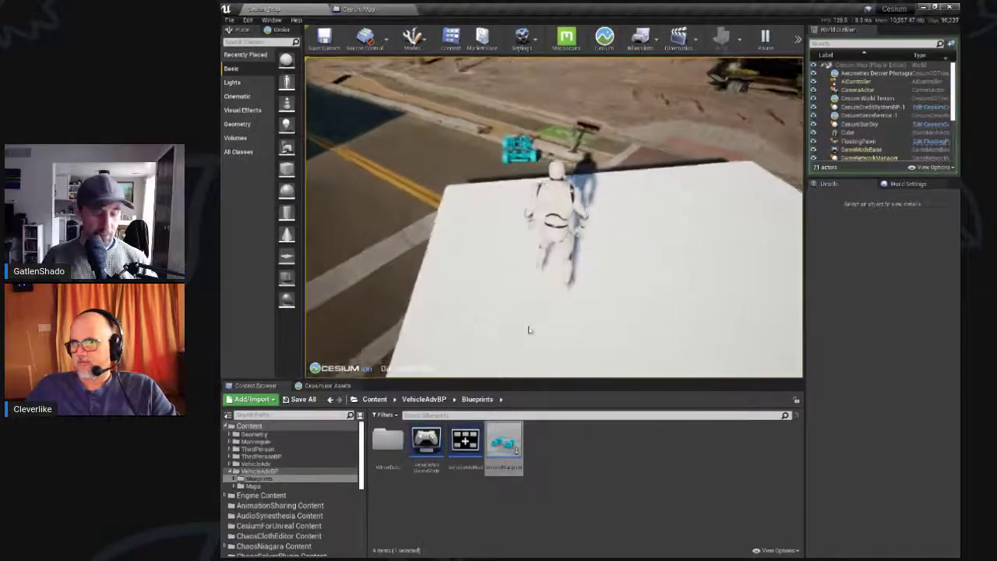
{"action": "key", "text": "f"}
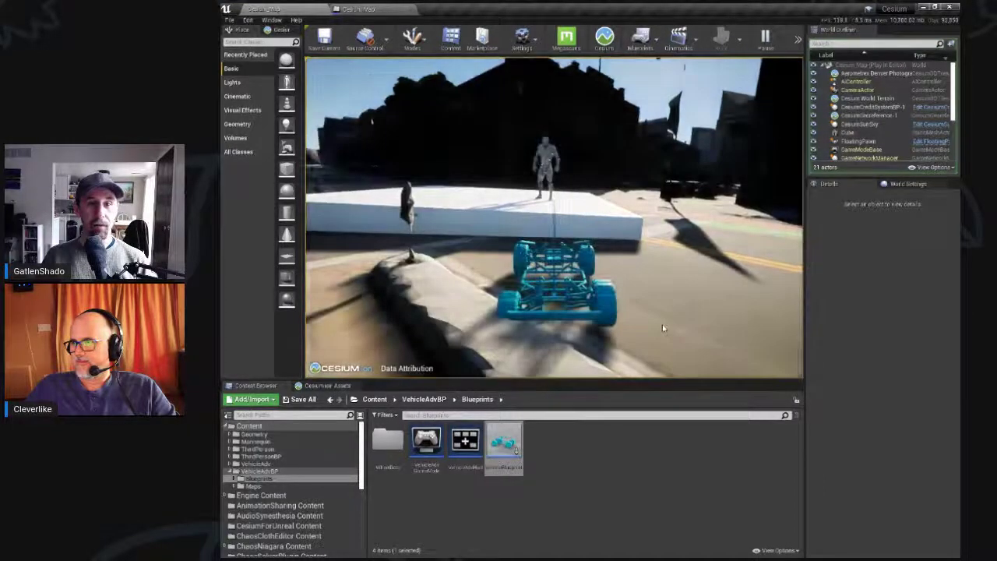
Step: Test-drive the vehicle through the Denver streets, steering around corners and obstacles, and end the play session
{"action": "key", "text": "w"}
{"action": "key", "text": "d"}
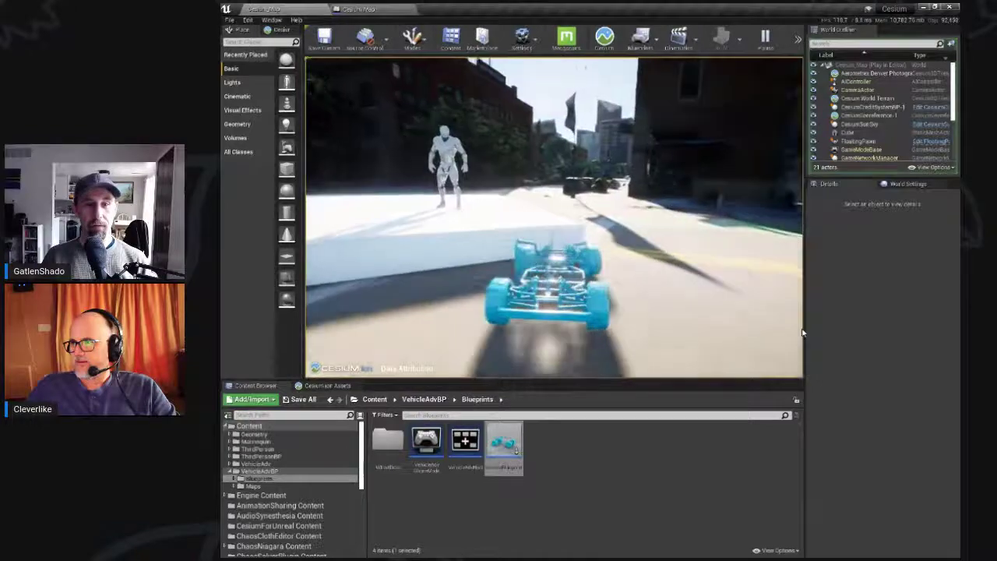
{"action": "key", "text": "w"}
{"action": "key", "text": "d"}
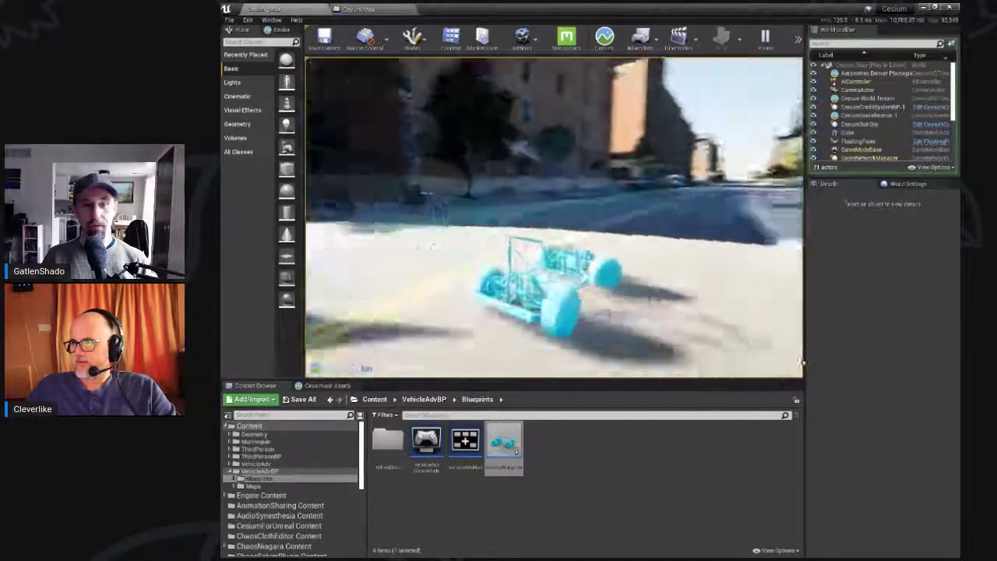
{"action": "key", "text": "w"}
{"action": "key", "text": "a"}
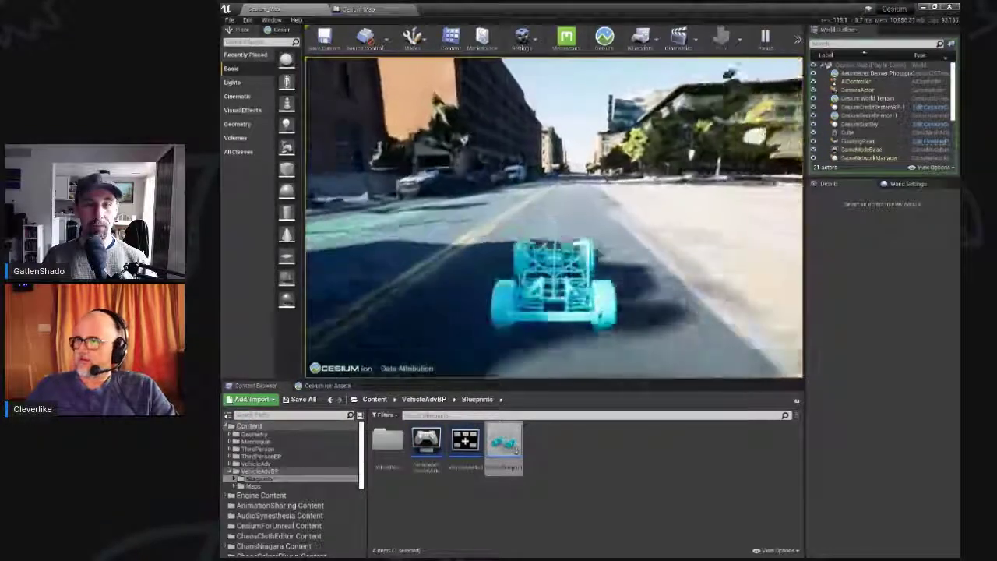
{"action": "key", "text": "w"}
{"action": "key", "text": "d"}
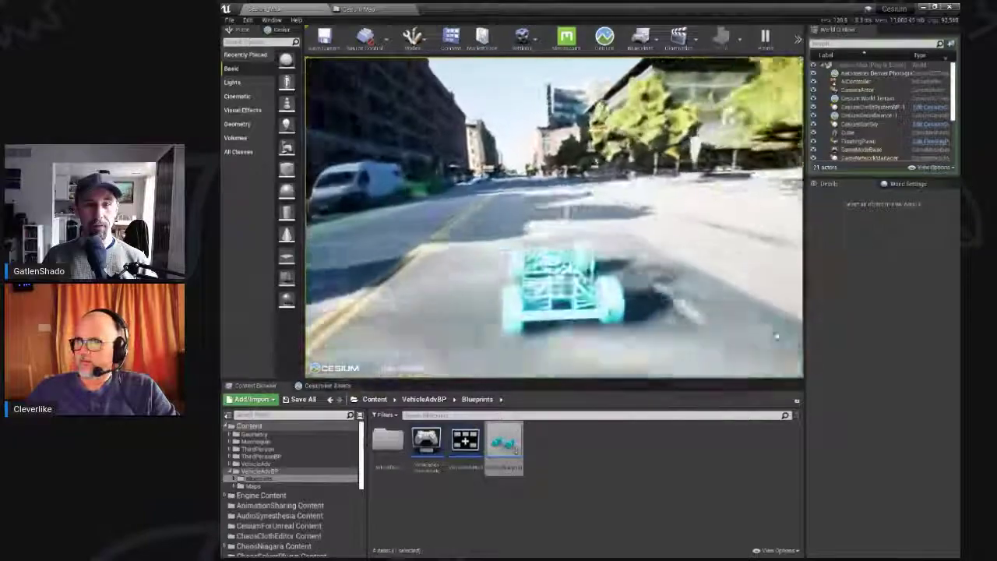
{"action": "key", "text": "d"}
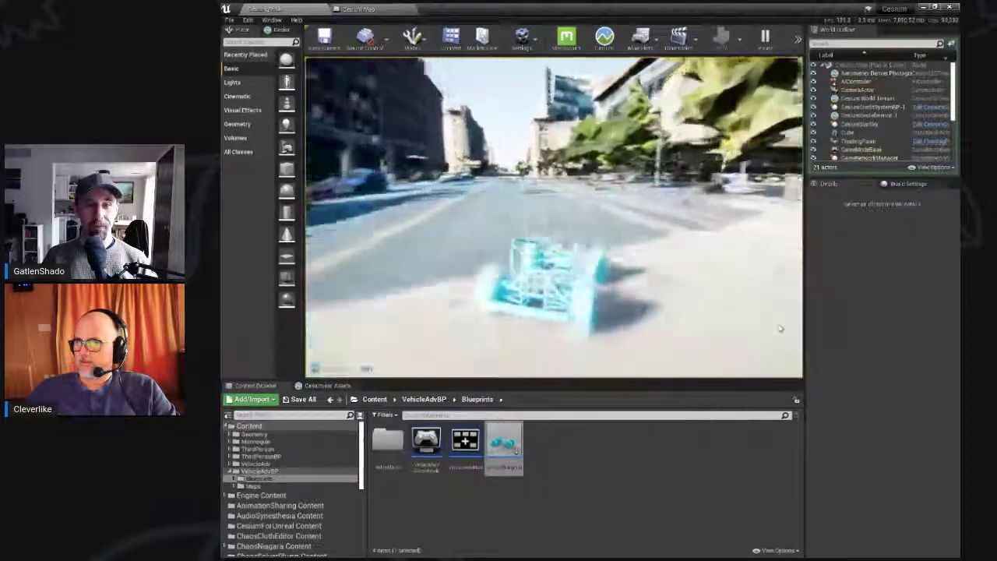
{"action": "key", "text": "w"}
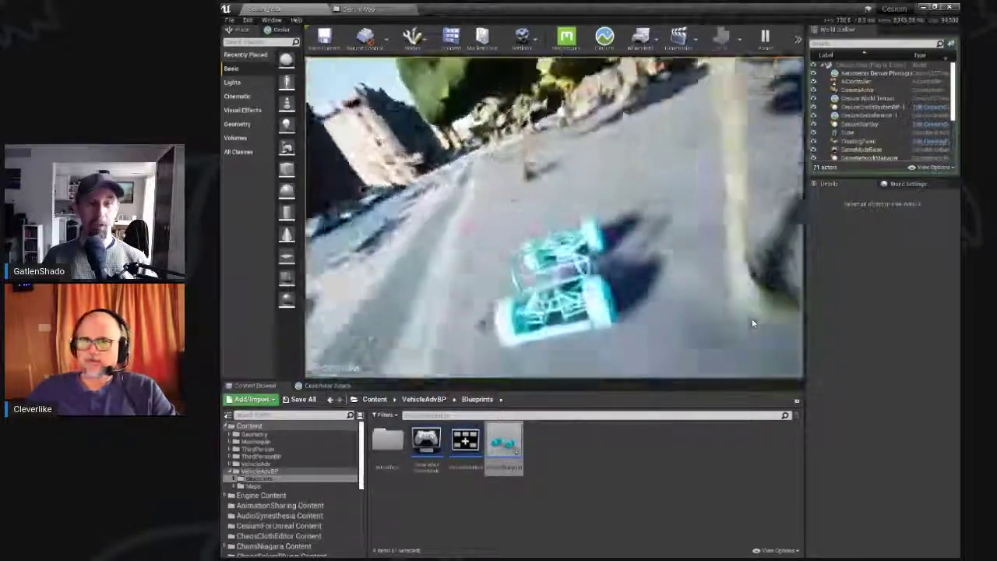
{"action": "key", "text": "w"}
{"action": "key", "text": "a"}
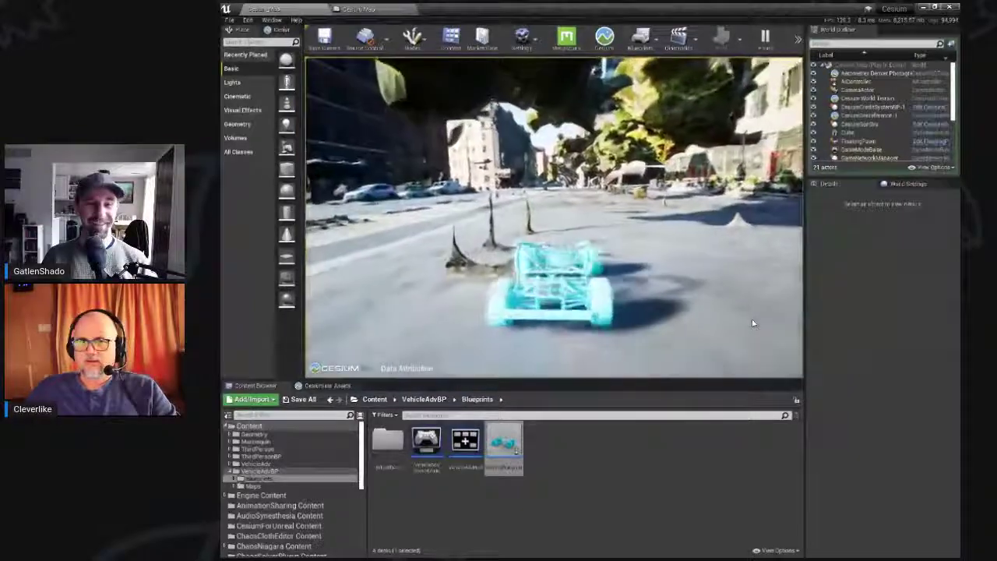
{"action": "key", "text": "d"}
{"action": "key", "text": "w"}
{"action": "key", "text": "a"}
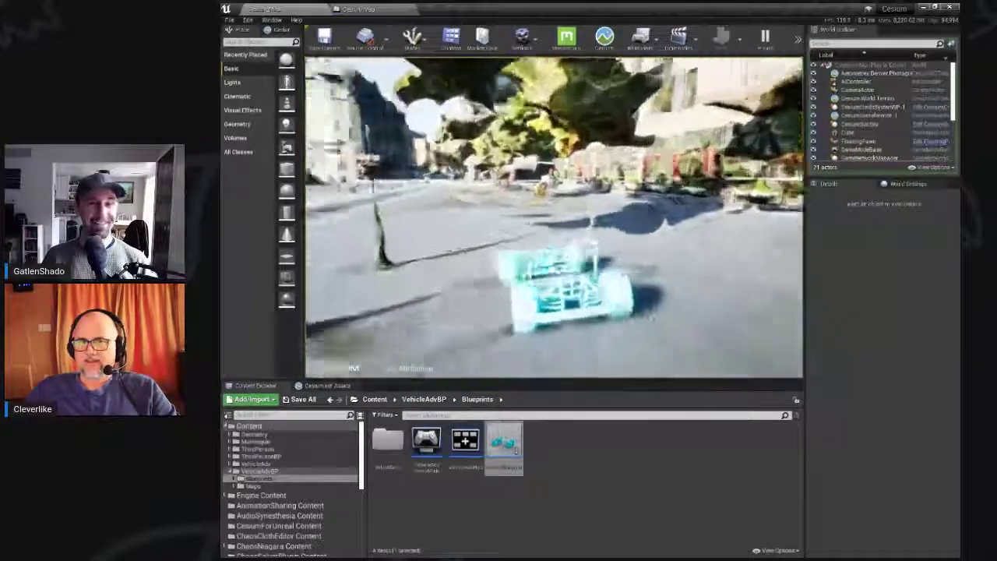
{"action": "key", "text": "w"}
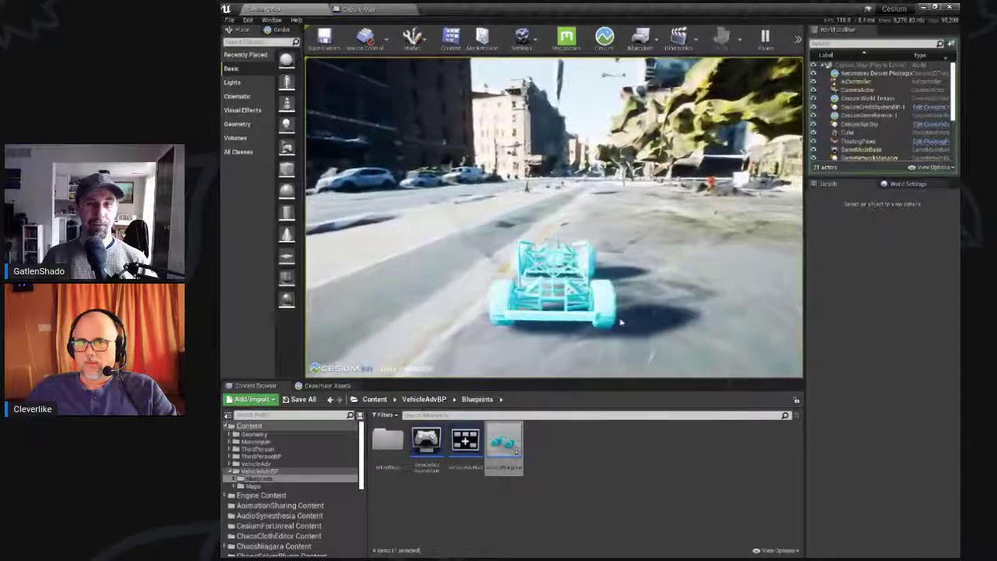
{"action": "key", "text": "w"}
{"action": "key", "text": "a"}
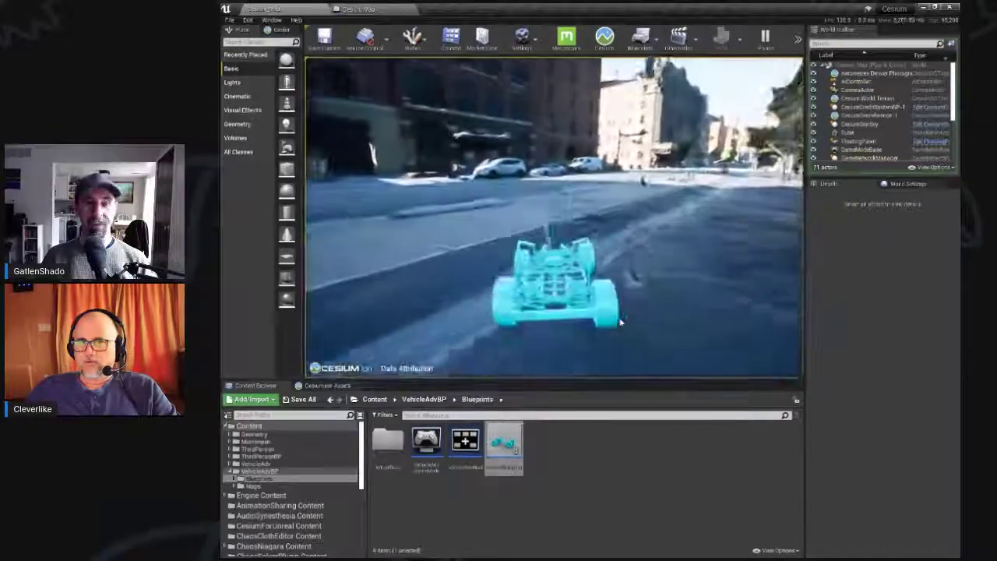
{"action": "key", "text": "w"}
{"action": "key", "text": "d"}
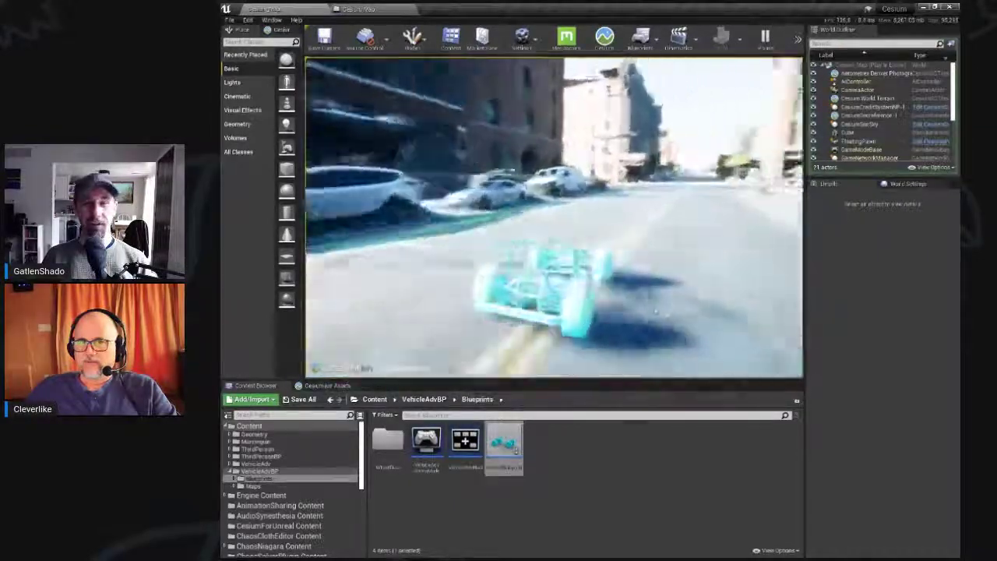
{"action": "key", "text": "w"}
{"action": "key", "text": "d"}
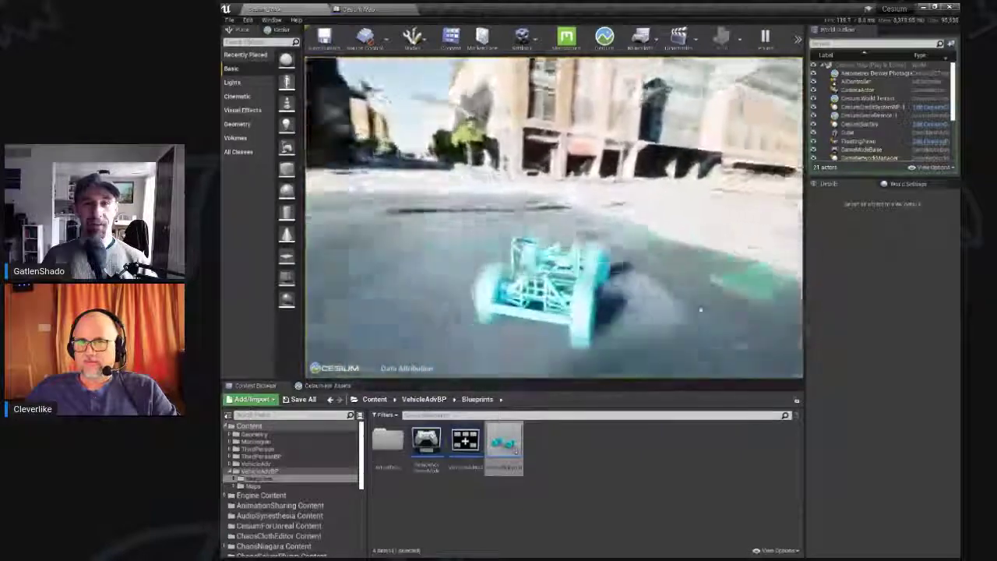
{"action": "key", "text": "w"}
{"action": "key", "text": "d"}
{"action": "key", "text": "a"}
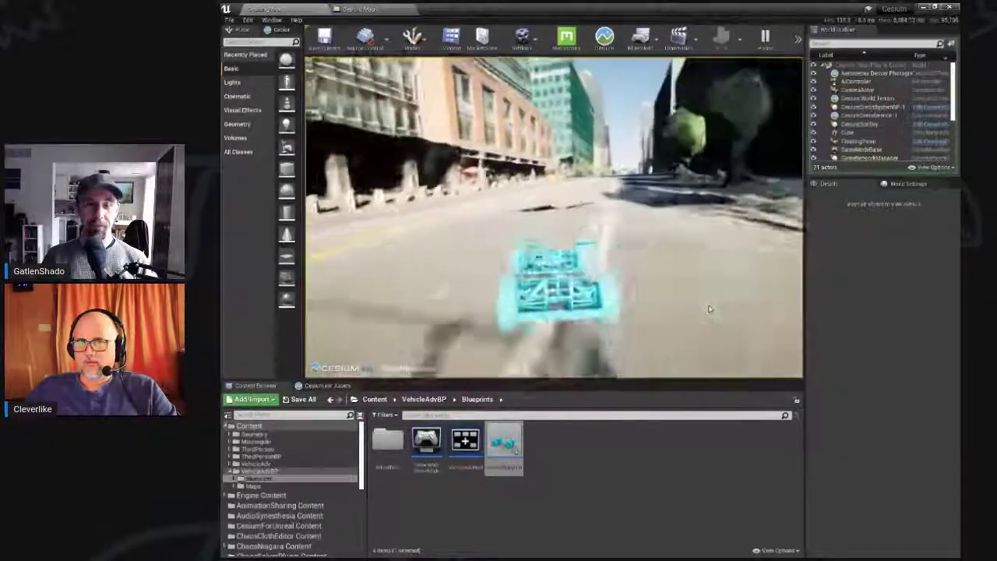
{"action": "key", "text": "w"}
{"action": "key", "text": "a"}
{"action": "key", "text": "d"}
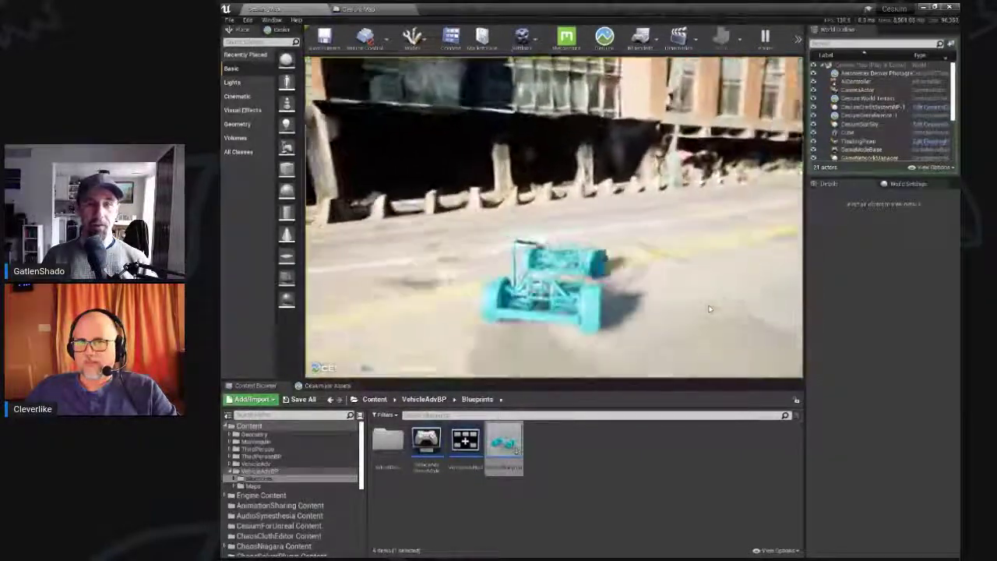
{"action": "key", "text": "w"}
{"action": "key", "text": "a"}
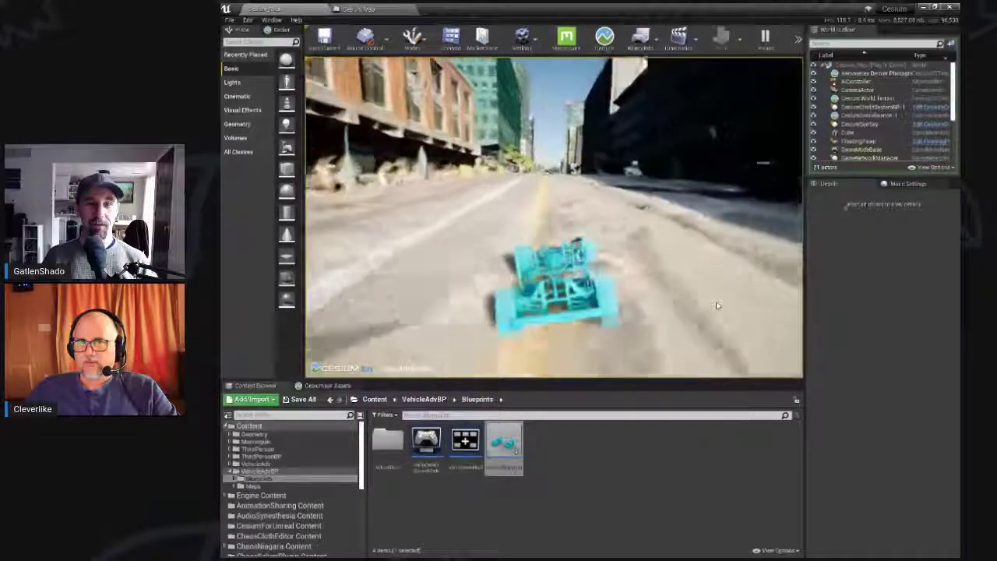
{"action": "key", "text": "d"}
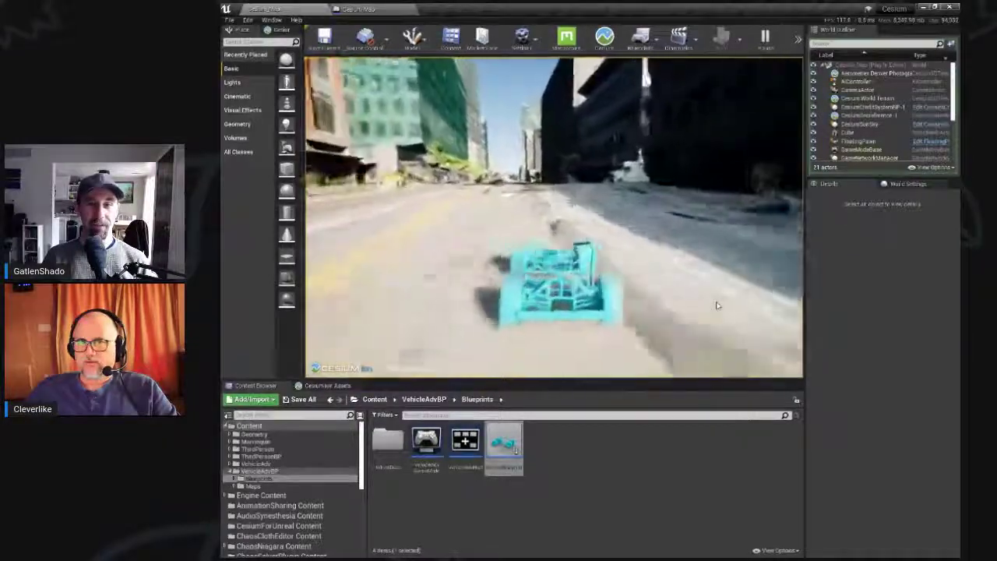
{"action": "key", "text": "a"}
{"action": "key", "text": "d"}
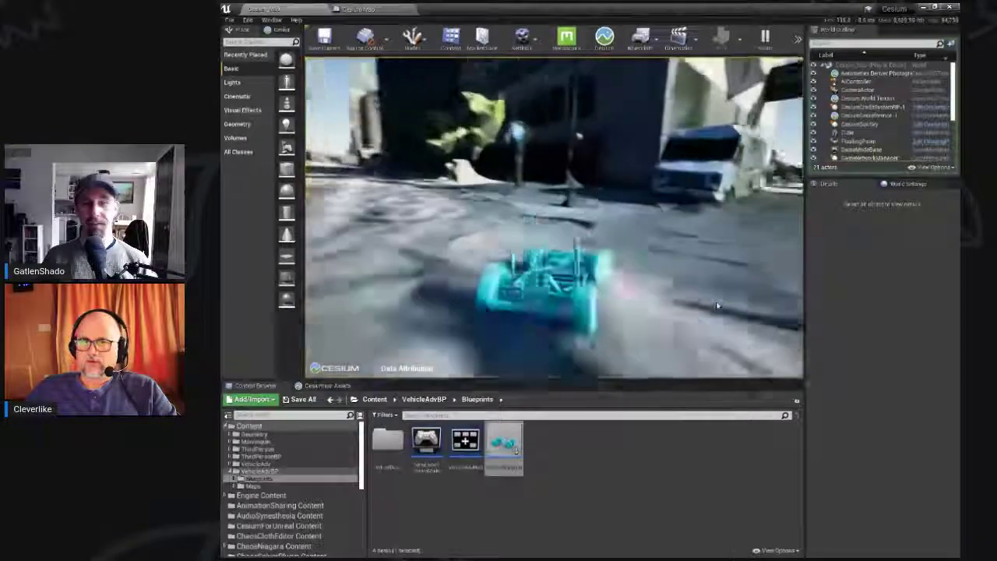
{"action": "key", "text": "a"}
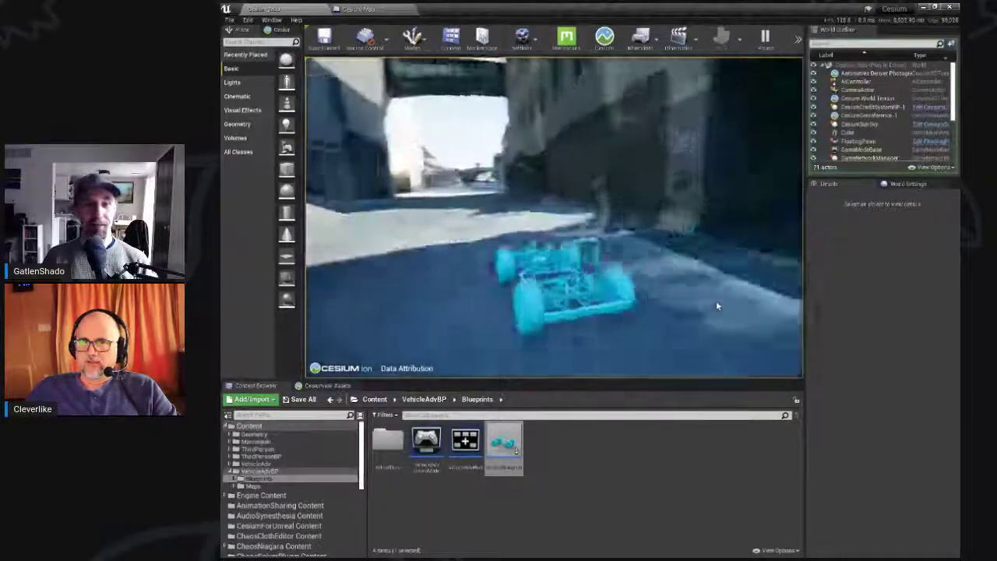
{"action": "key", "text": "d"}
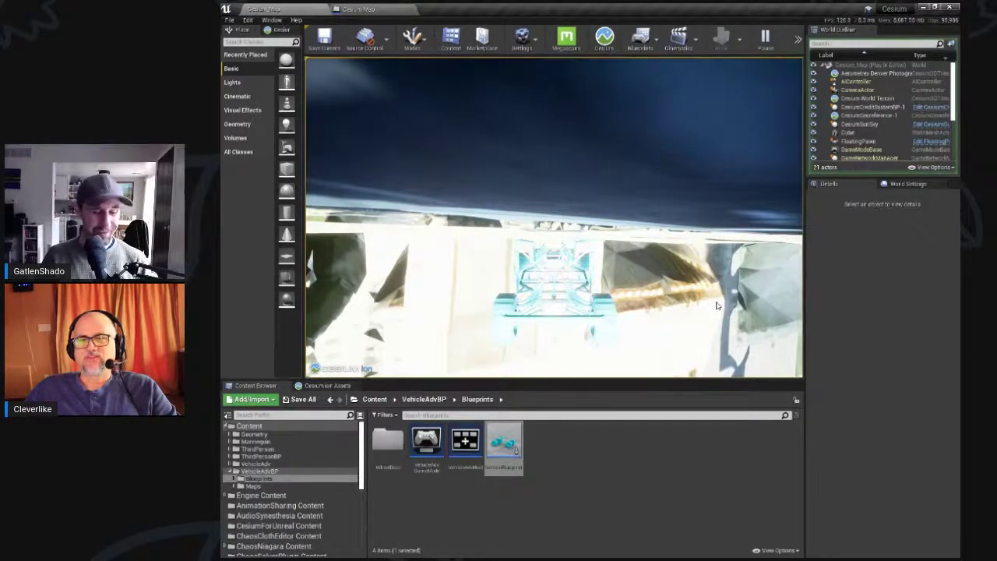
{"action": "key", "text": "Escape"}
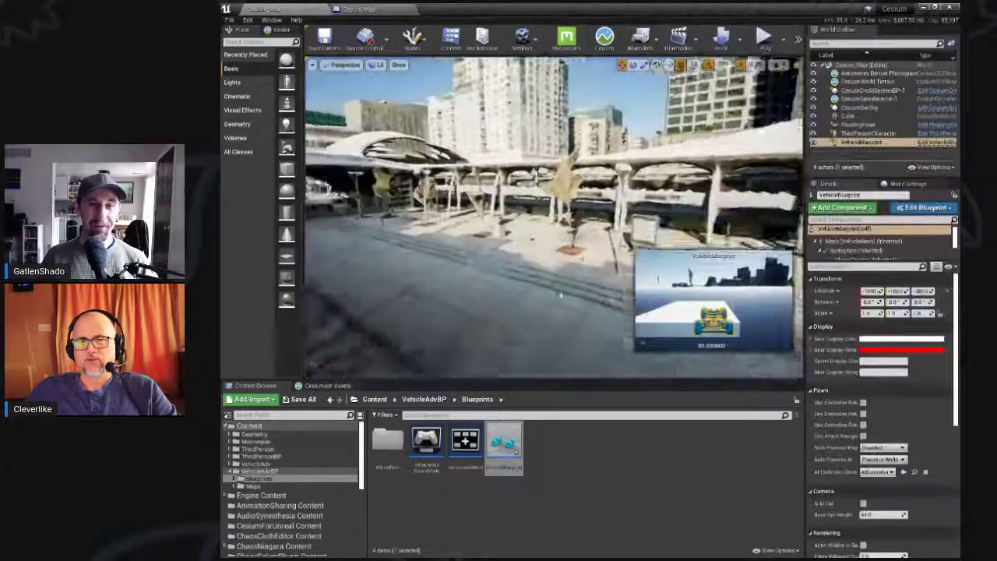
Step: Bring the white platform and street into view and select the third-person character standing on it
{"action": "right_click_drag", "start_coordinate": [538, 322], "coordinate": [494, 295]}
{"action": "key", "text": "w"}
{"action": "scroll", "coordinate": [501, 274], "scroll_direction": "down", "scroll_amount": 3}
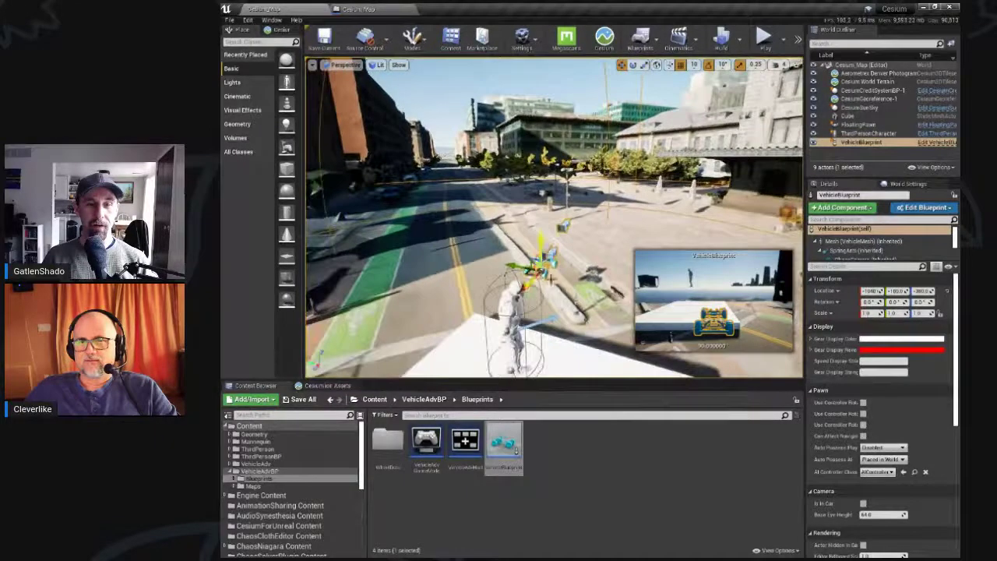
{"action": "left_click", "coordinate": [512, 306]}
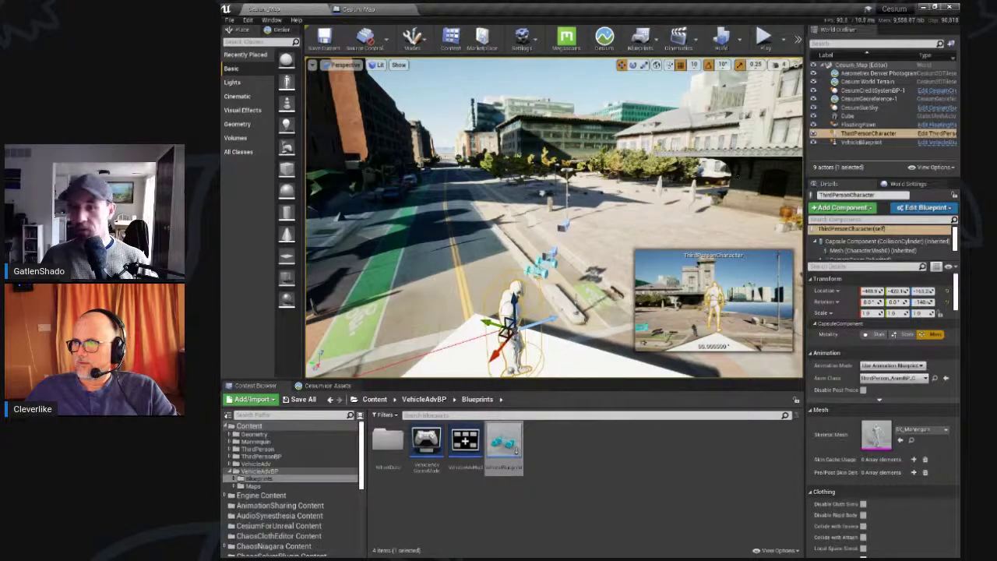
Step: Select the Aerometrex Denver Photogrammetry tileset, widen its details, and open Maximum Screen Space Error for editing
{"action": "left_click", "coordinate": [860, 73]}
{"action": "right_click_drag", "start_coordinate": [662, 226], "coordinate": [673, 204]}
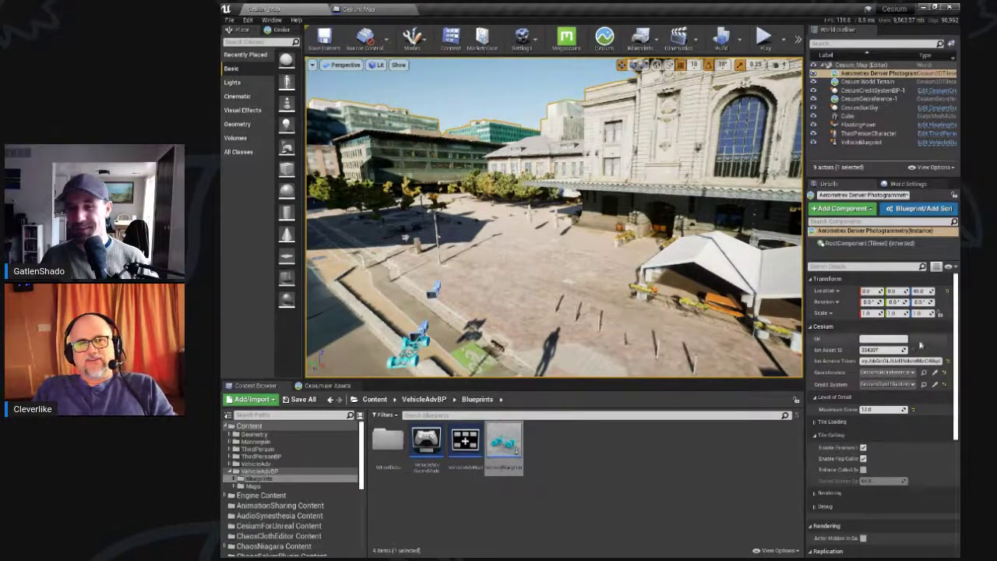
{"action": "left_click_drag", "start_coordinate": [805, 371], "coordinate": [778, 371]}
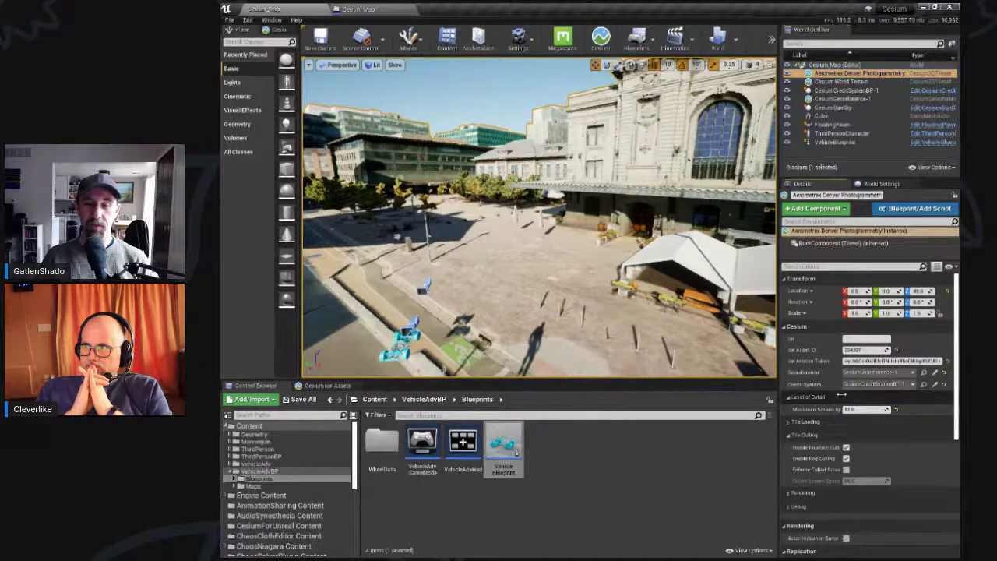
{"action": "left_click_drag", "start_coordinate": [843, 398], "coordinate": [864, 398]}
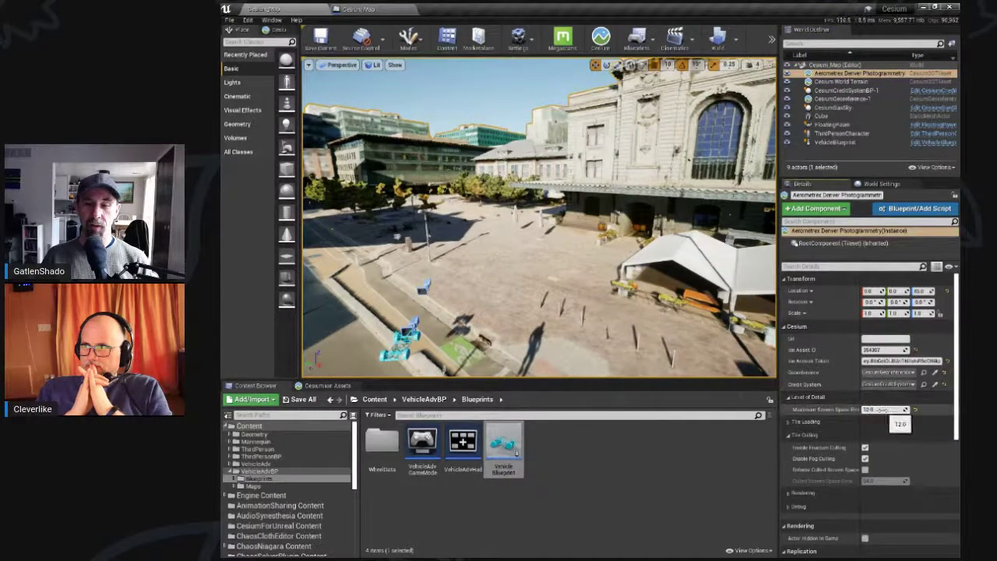
{"action": "left_click", "coordinate": [882, 409]}
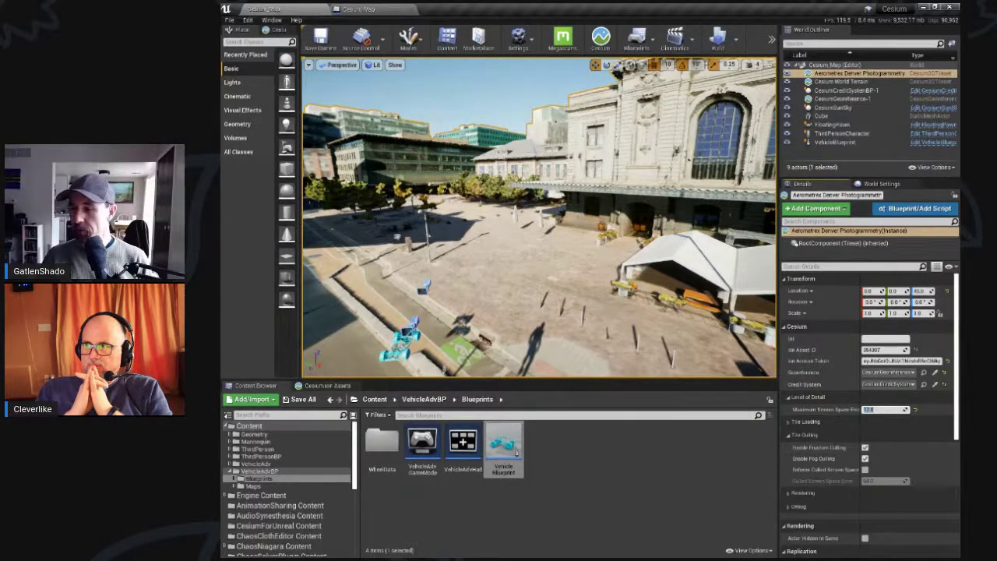
Step: Frame the ThirdPersonCharacter on the platform and open its blueprint for editing
{"action": "right_click_drag", "start_coordinate": [567, 268], "coordinate": [577, 296]}
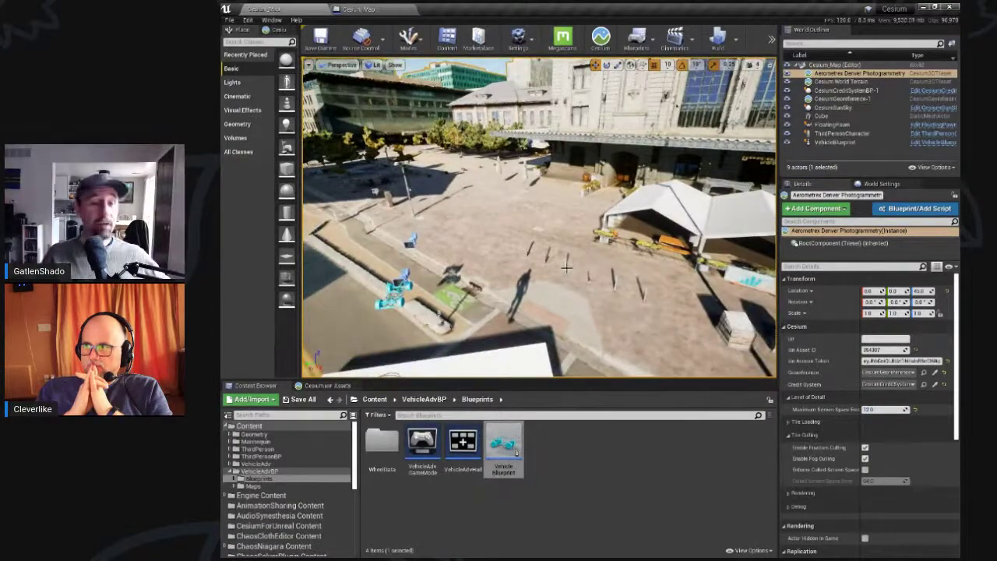
{"action": "right_click_drag", "start_coordinate": [499, 250], "coordinate": [452, 252]}
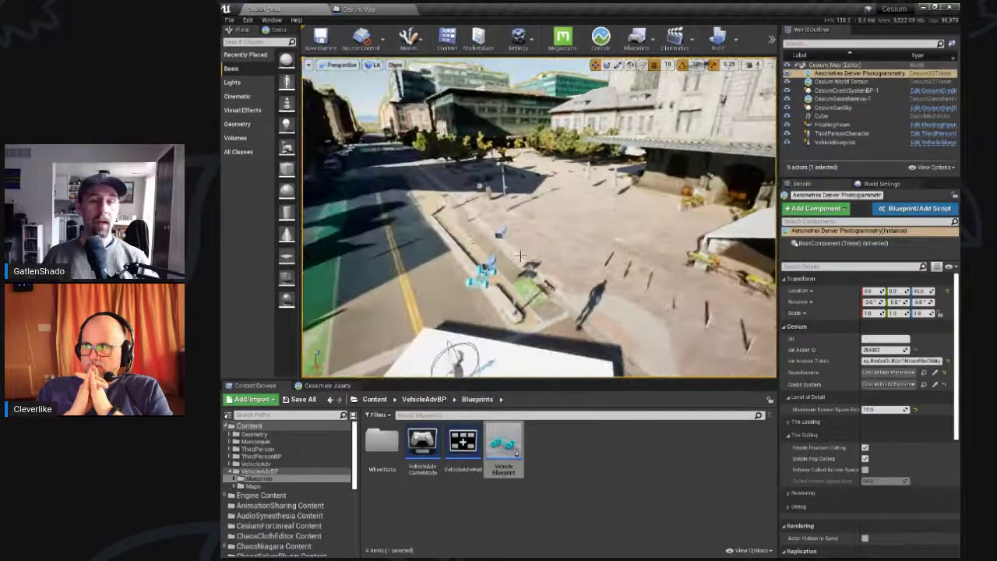
{"action": "key", "text": "f"}
{"action": "left_click_drag", "start_coordinate": [536, 325], "coordinate": [486, 263], "text": "alt"}
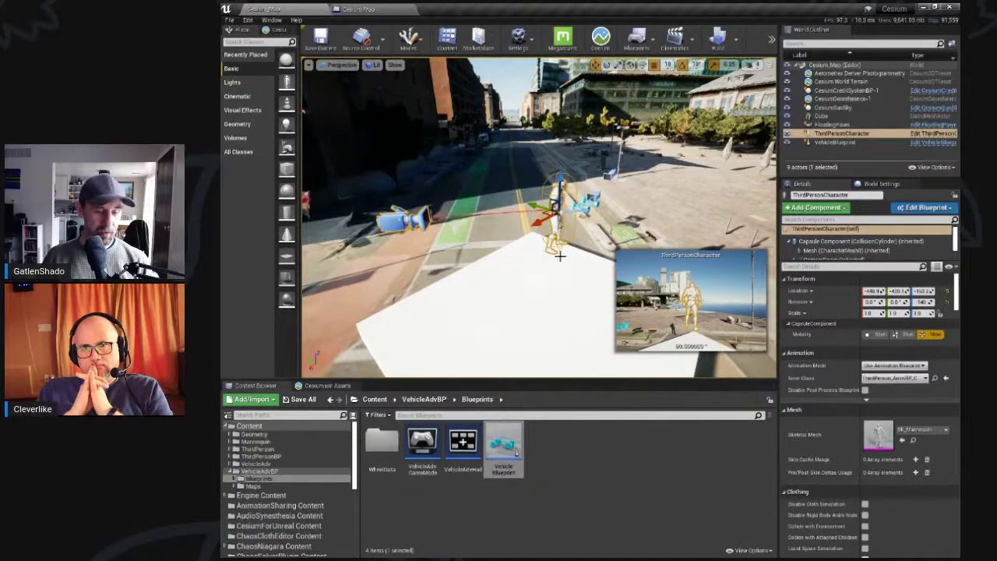
{"action": "key", "text": "ctrl+e"}
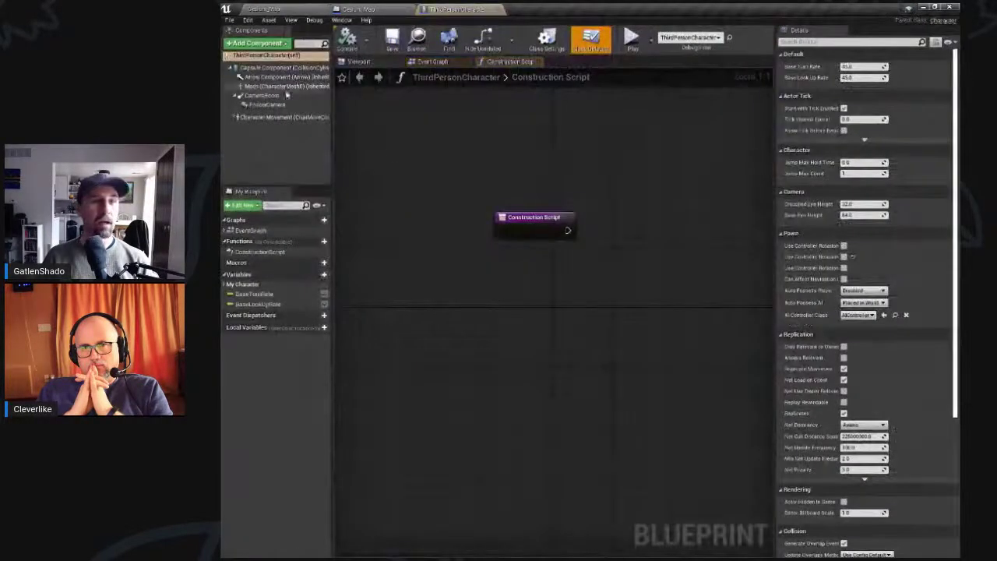
Step: Set the Character Movement component's Jump Z Velocity to 2000 under Jumping / Falling, with other categories collapsed, and compile the blueprint
{"action": "left_click", "coordinate": [275, 116]}
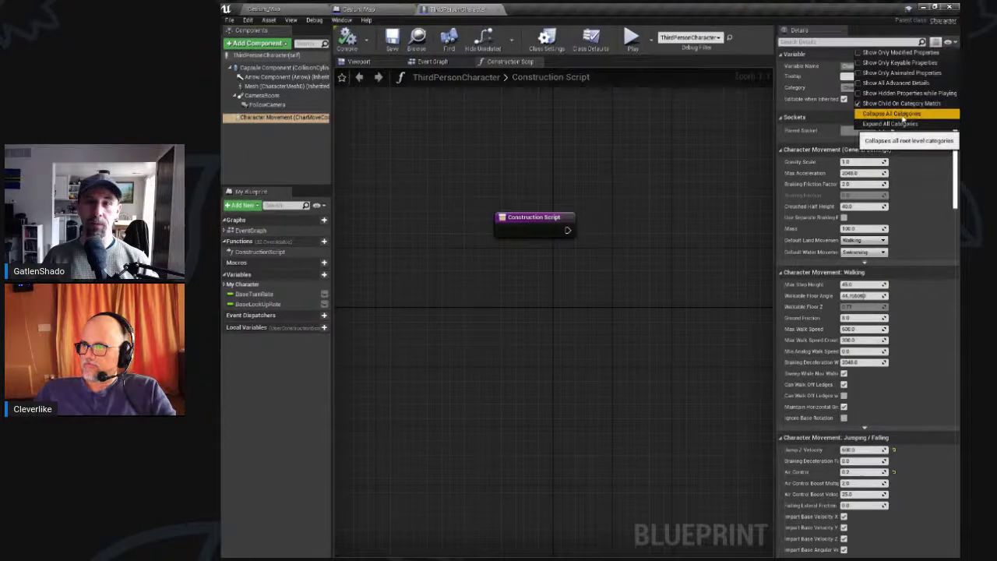
{"action": "left_click", "coordinate": [904, 114]}
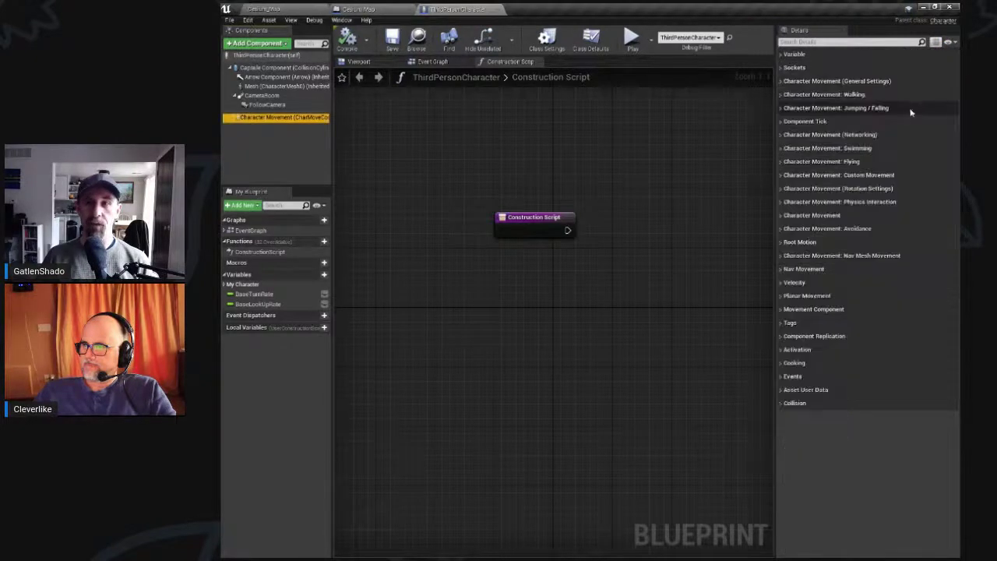
{"action": "left_click", "coordinate": [784, 109]}
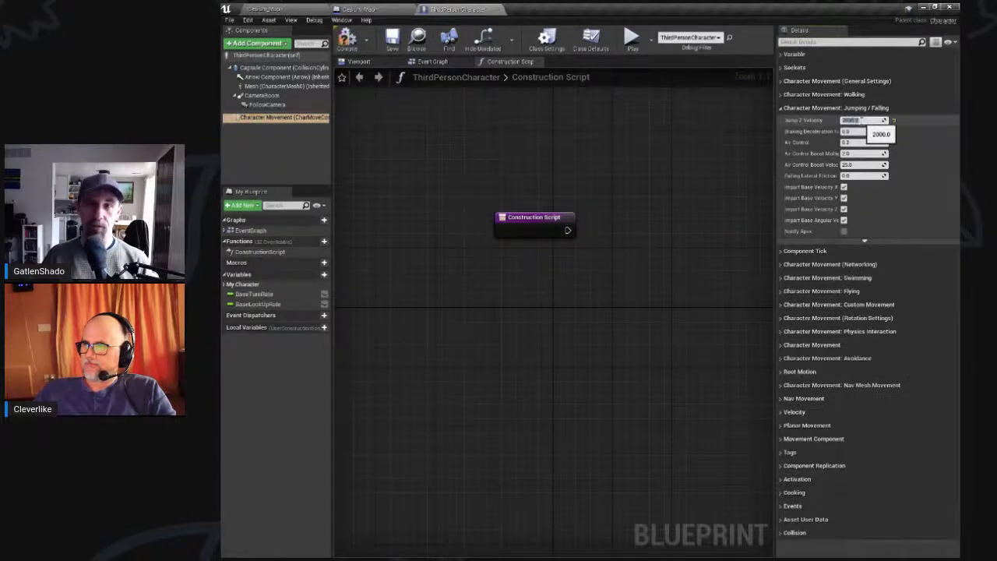
{"action": "left_click", "coordinate": [345, 43]}
Step: Return to the map, widen the viewport, and play the level with the third-person character
{"action": "left_click", "coordinate": [270, 10]}
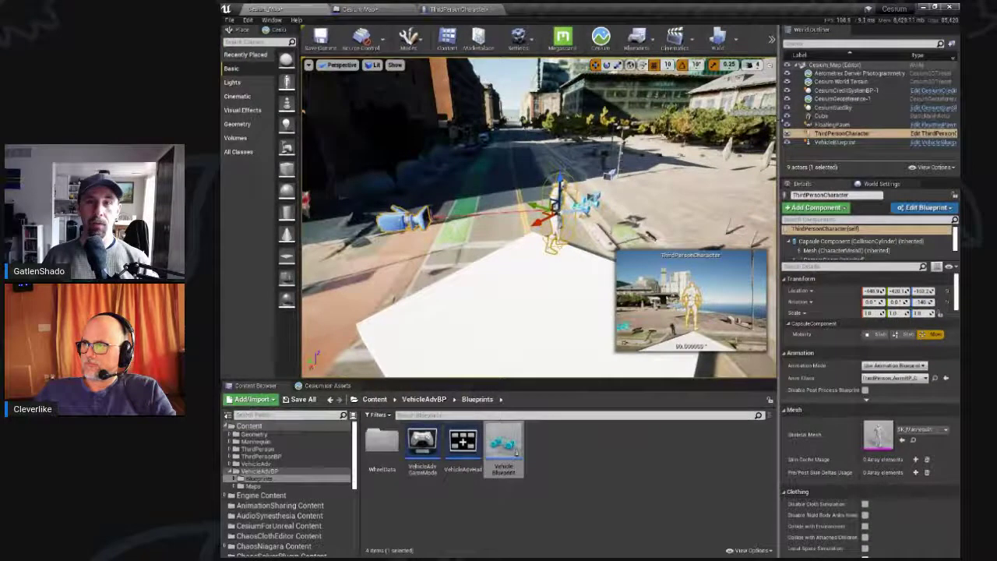
{"action": "left_click_drag", "start_coordinate": [780, 121], "coordinate": [824, 125]}
{"action": "left_click", "coordinate": [759, 39]}
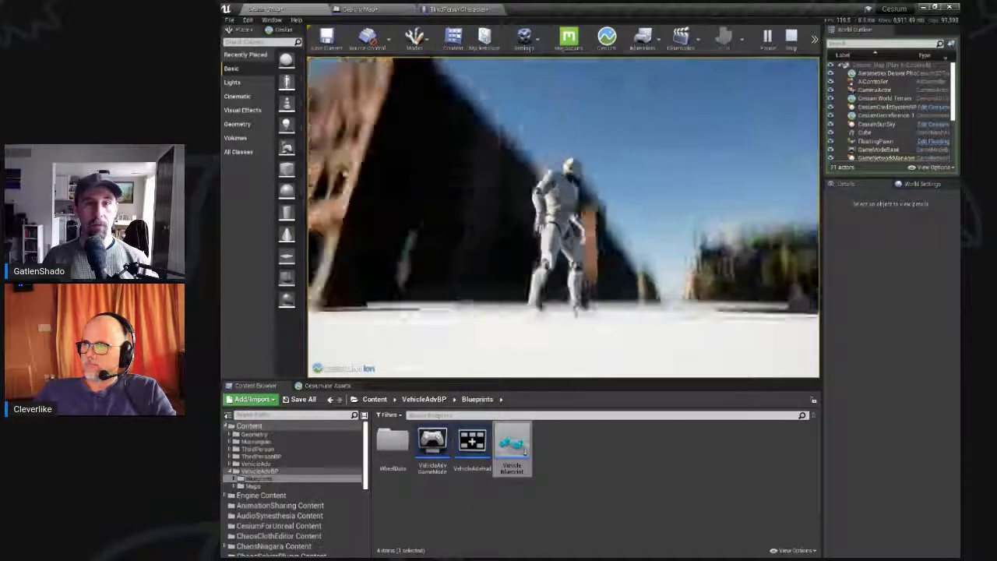
Step: Test the character's movement on the white platform, then run and jump up onto the station building's roof
{"action": "key", "text": "d"}
{"action": "key", "text": "s"}
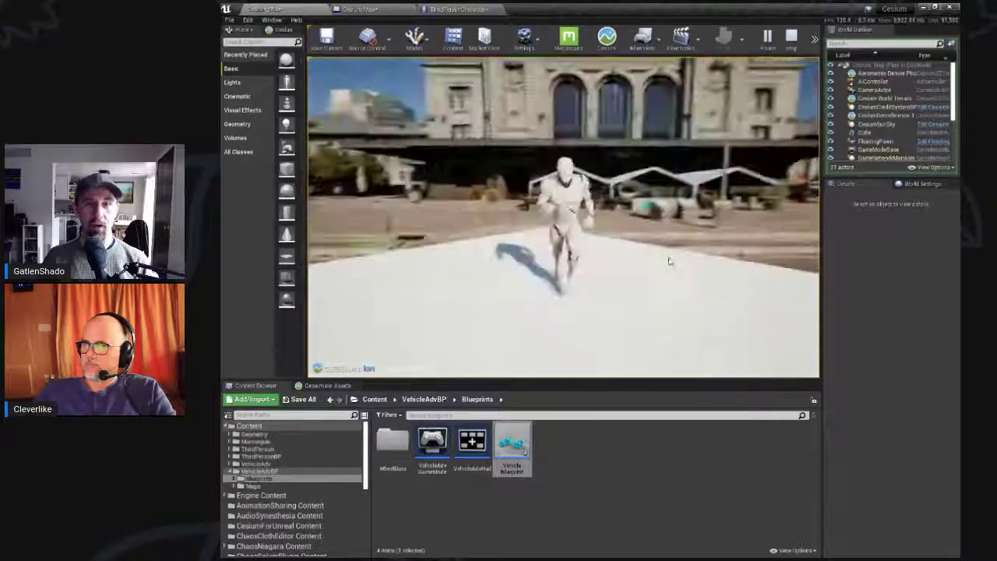
{"action": "key", "text": "a"}
{"action": "key", "text": "w"}
{"action": "key", "text": "space"}
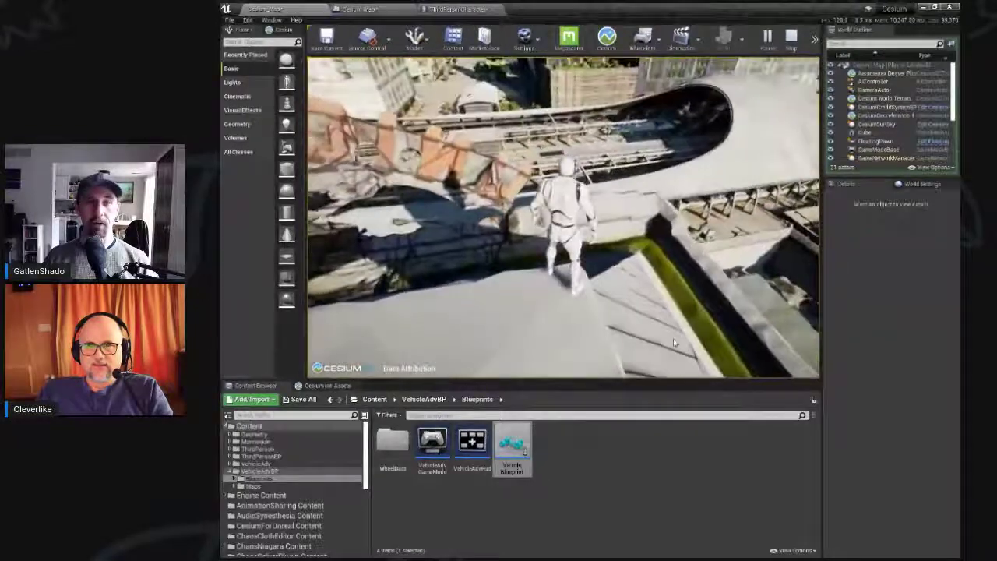
Step: Run the character off the roof and past the white canopy down to the shaded ground beside it
{"action": "key", "text": "w"}
{"action": "key", "text": "w"}
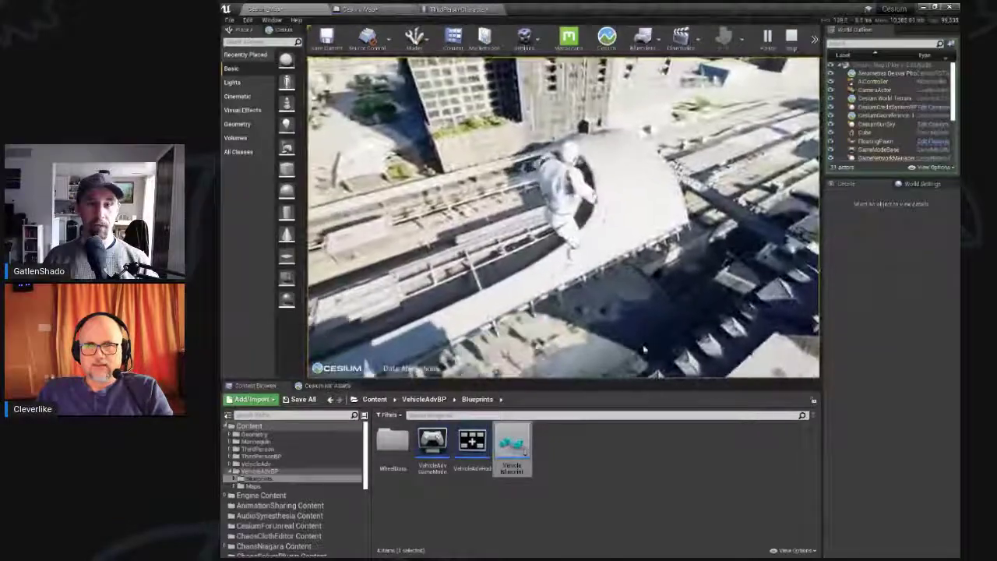
{"action": "key", "text": "w"}
{"action": "key", "text": "w"}
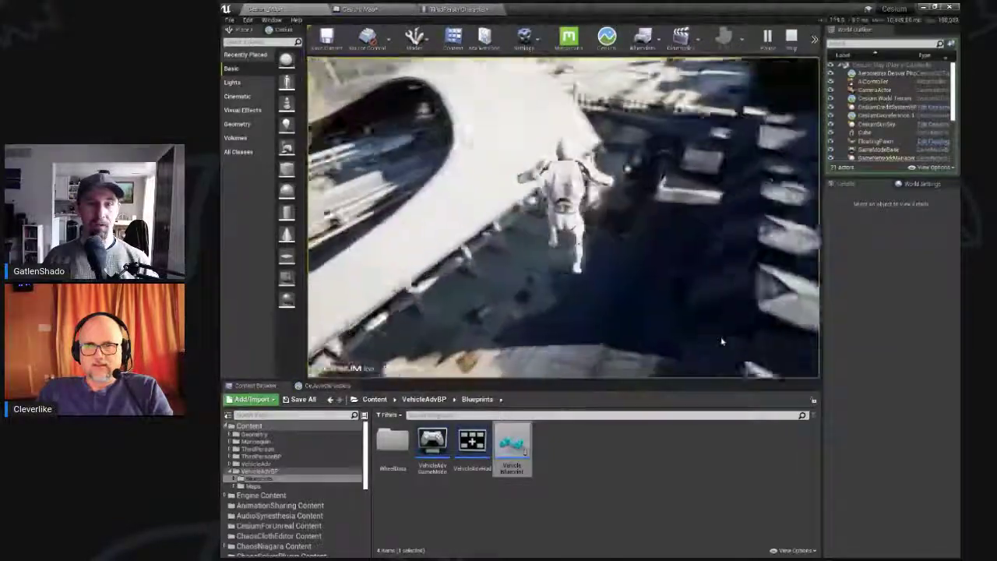
{"action": "key", "text": "w"}
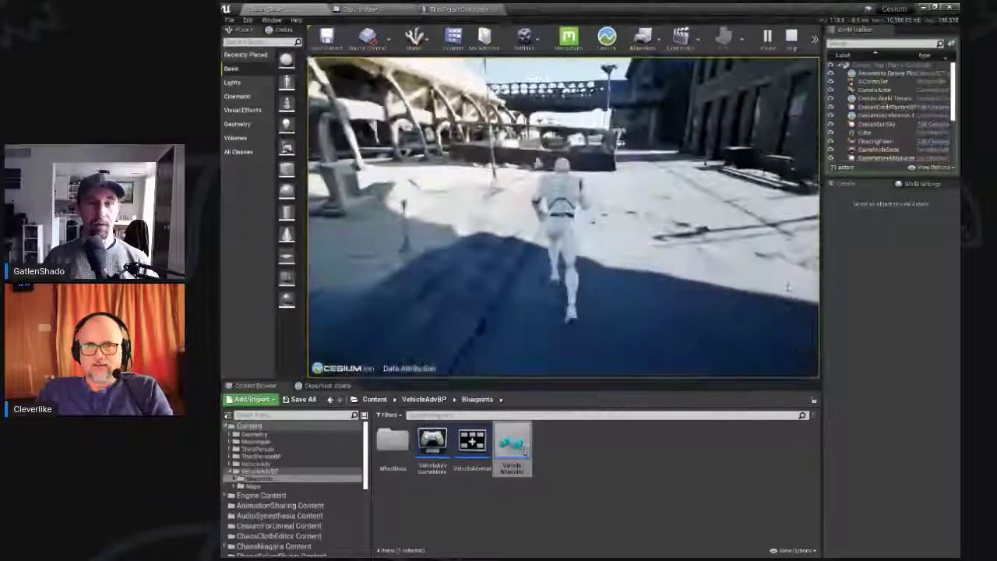
Step: Test a high jump beside the white canopy, then run the character along the road between the walls
{"action": "key", "text": "space"}
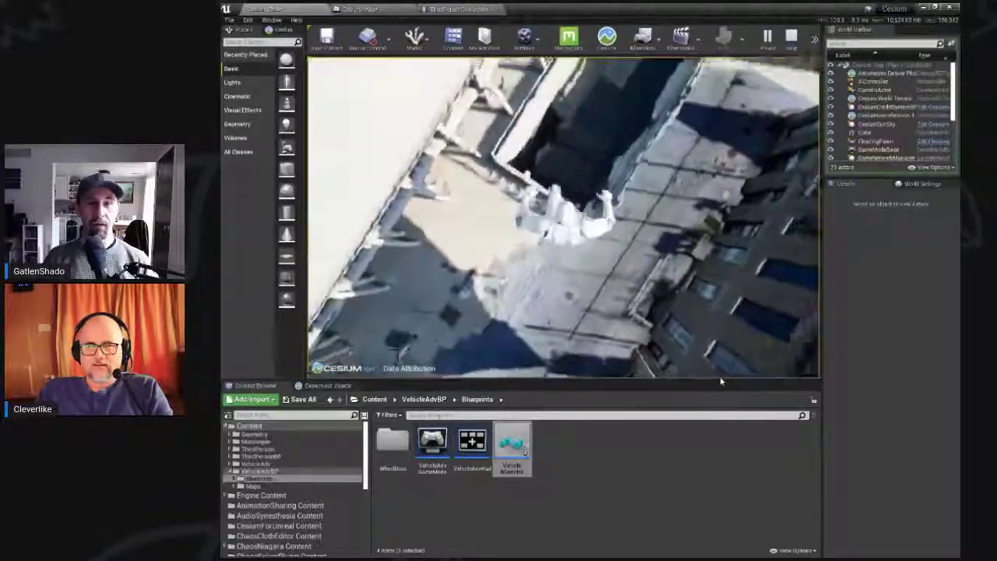
{"action": "key", "text": "w"}
{"action": "key", "text": "w"}
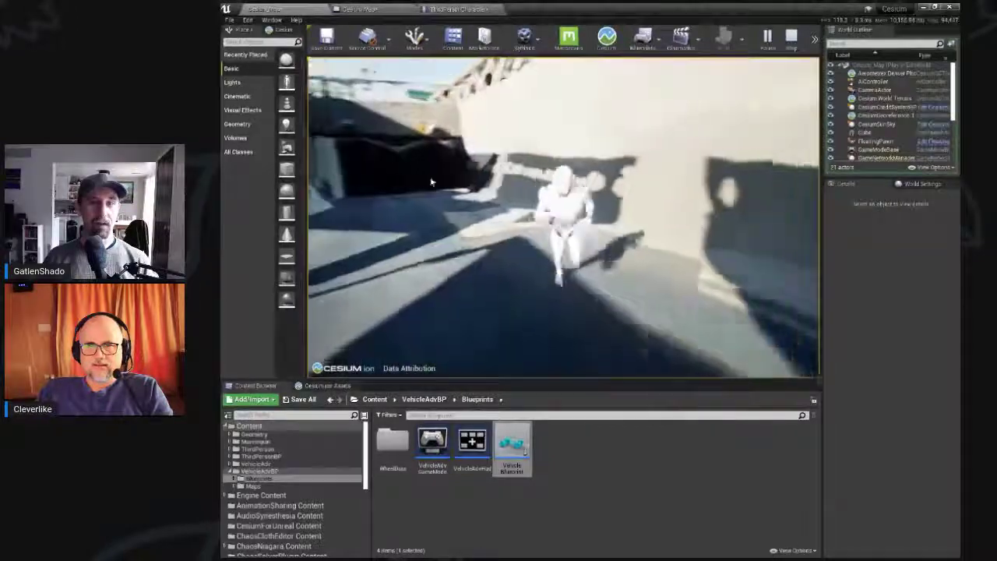
{"action": "key", "text": "w"}
{"action": "key", "text": "w"}
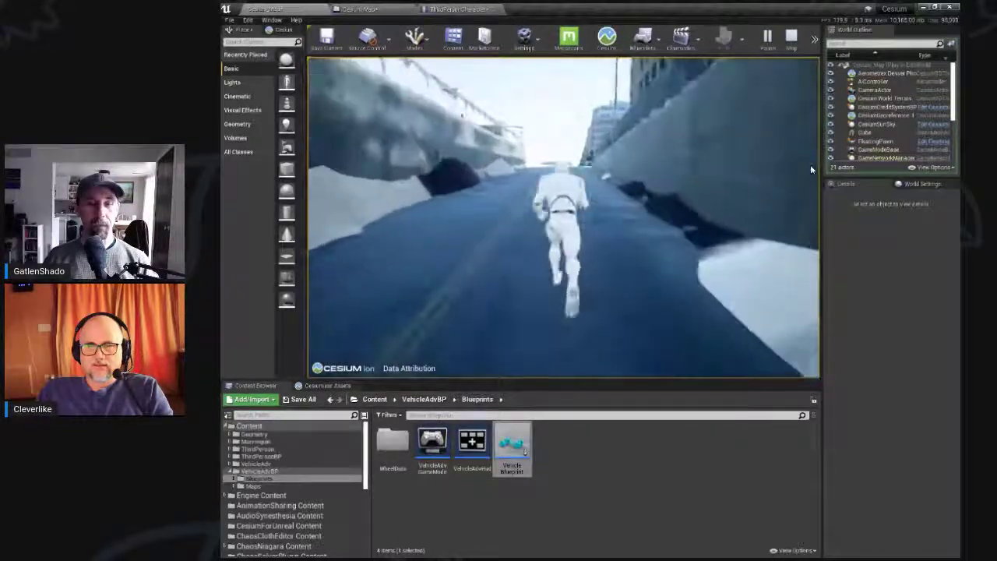
Step: Jump the character from the road over the wall and land on the train platform beside the tracks
{"action": "left_click", "coordinate": [810, 165]}
{"action": "key", "text": "w"}
{"action": "key", "text": "space"}
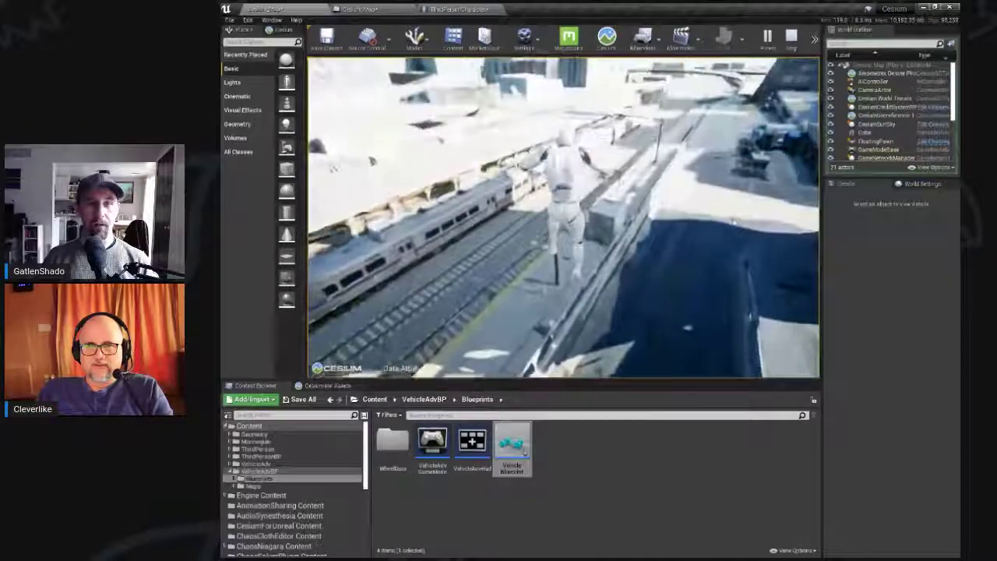
{"action": "key", "text": "w"}
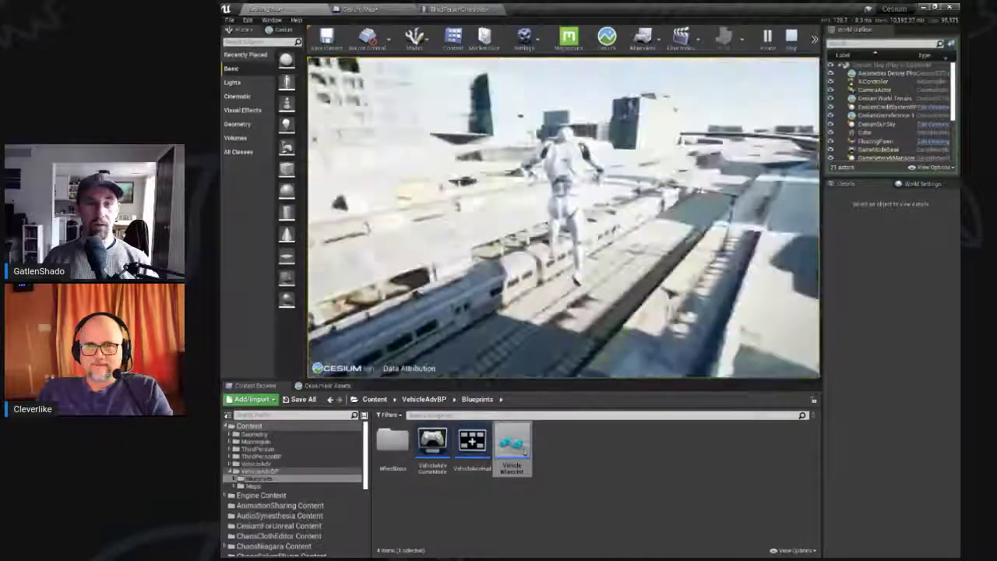
{"action": "key", "text": "w"}
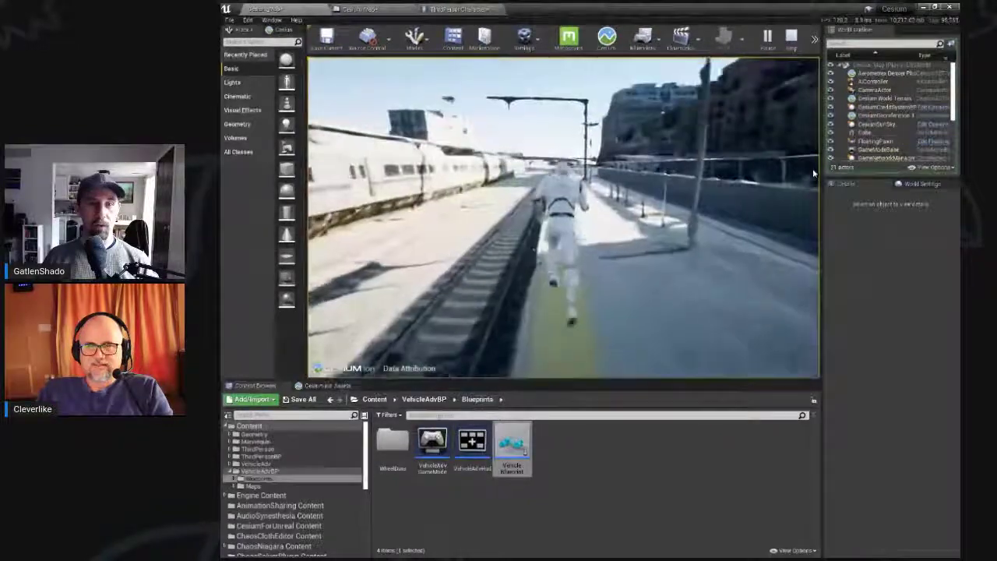
Step: Jump the character off the platform and run along the tracks beside the parked train
{"action": "key", "text": "space"}
{"action": "key", "text": "w"}
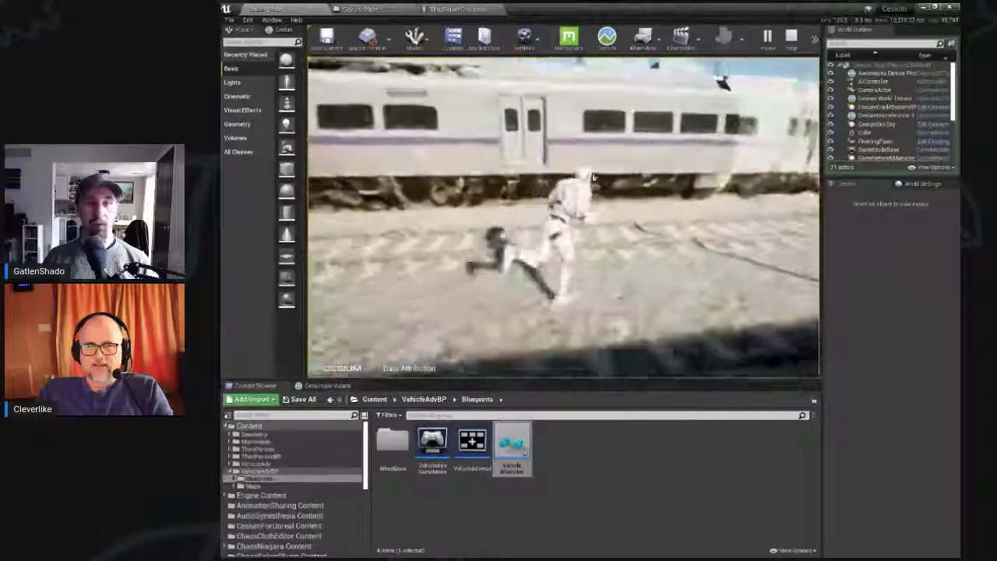
{"action": "key", "text": "w"}
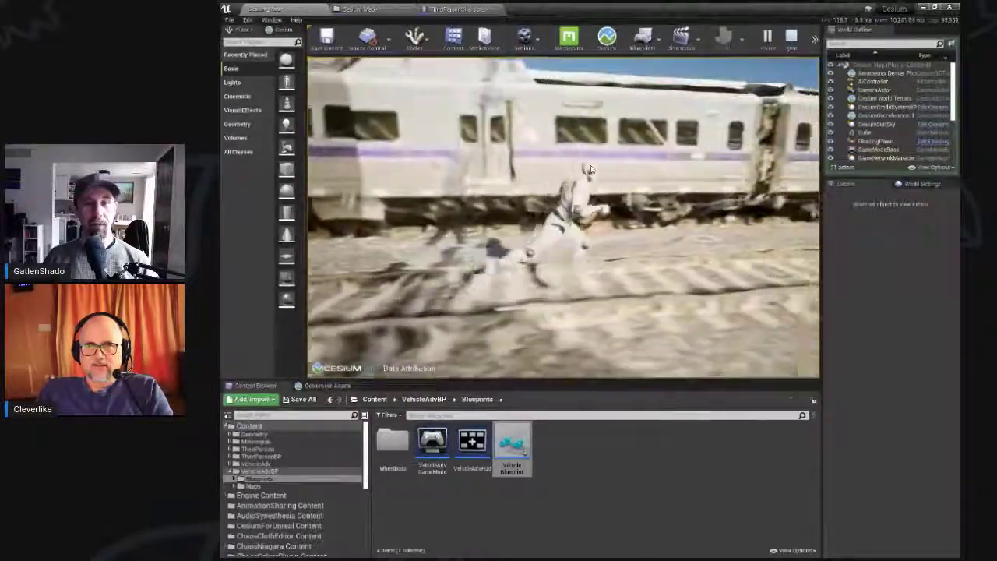
{"action": "key", "text": "w"}
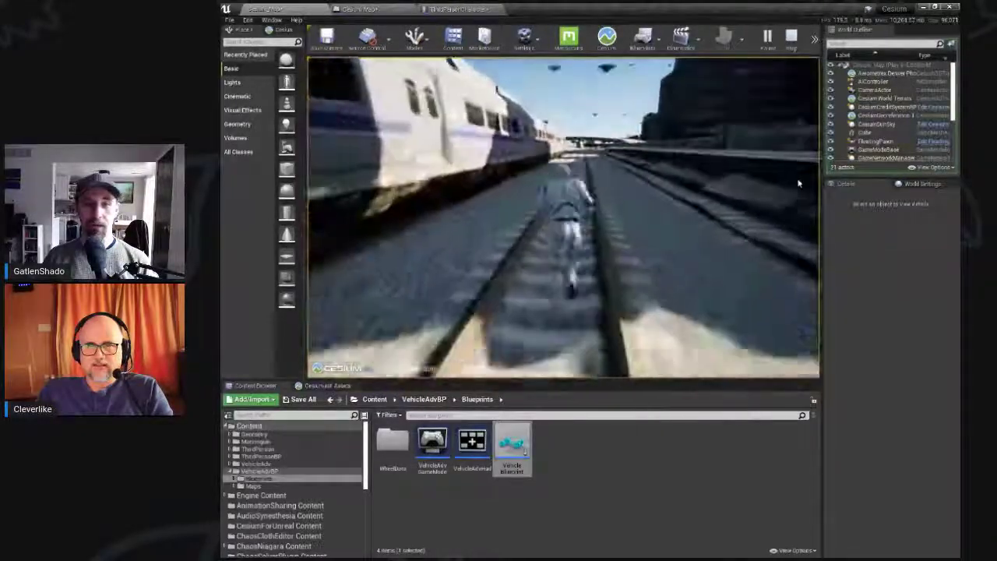
Step: Jump the character from the tracks onto the train roof and turn toward the arched station canopy
{"action": "key", "text": "space"}
{"action": "key", "text": "w"}
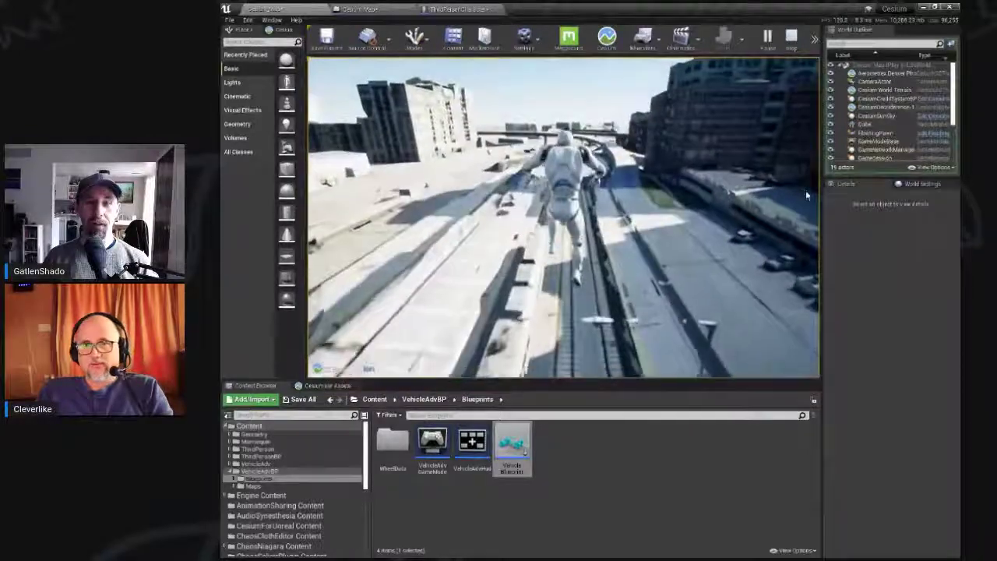
{"action": "key", "text": "w"}
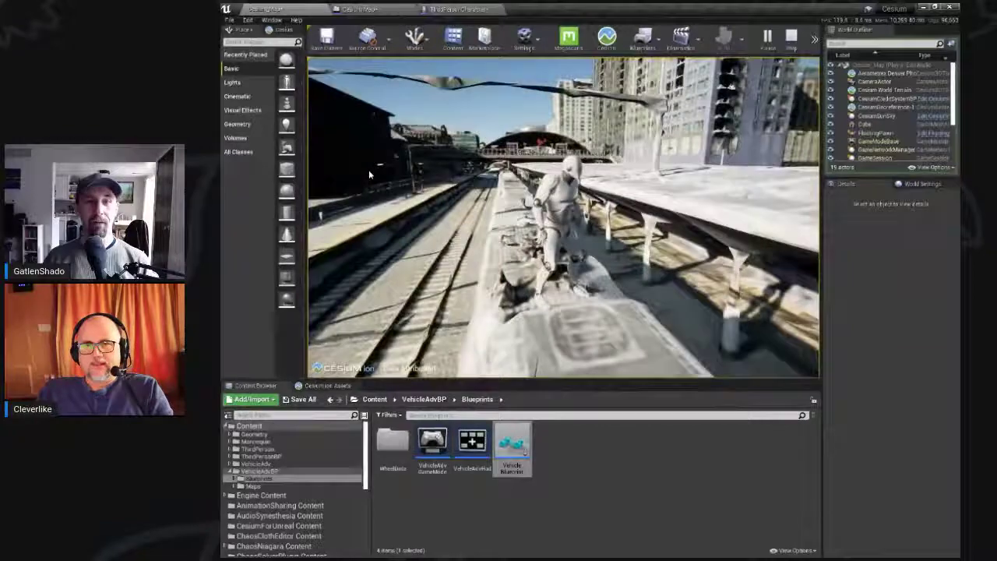
{"action": "key", "text": "w"}
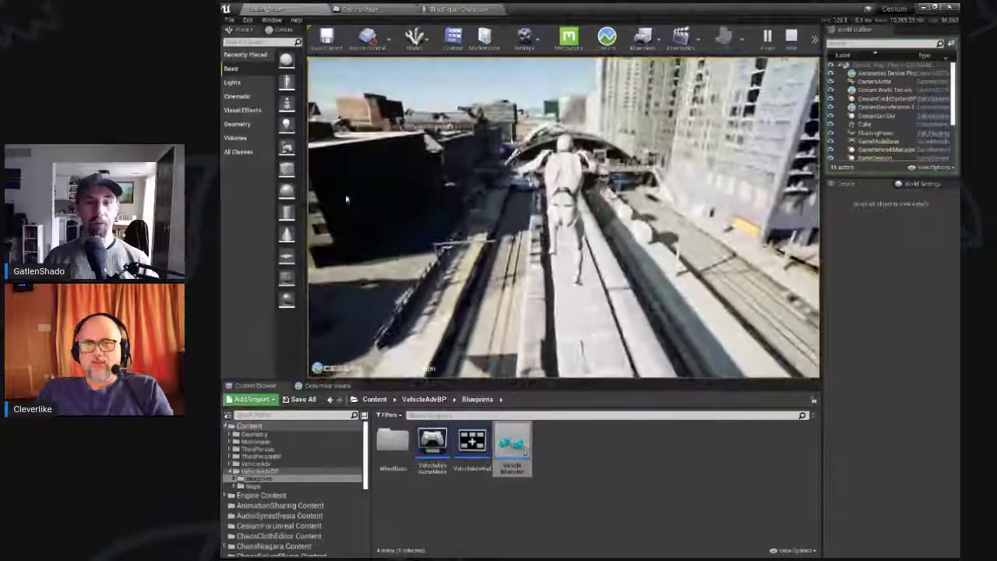
Step: Run the character along the train roofs toward the footbridge with the orange sculpture
{"action": "key", "text": "w"}
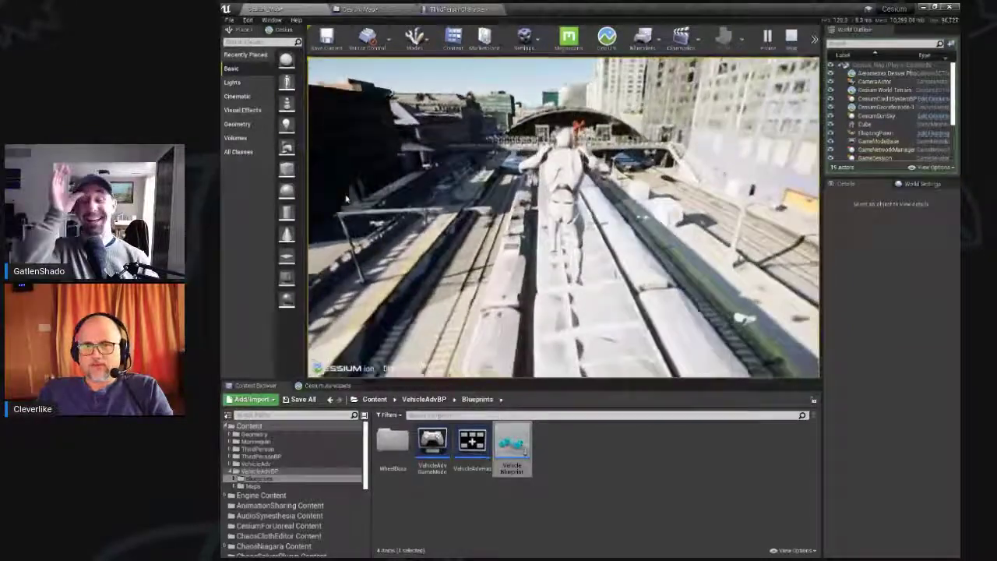
{"action": "key", "text": "w"}
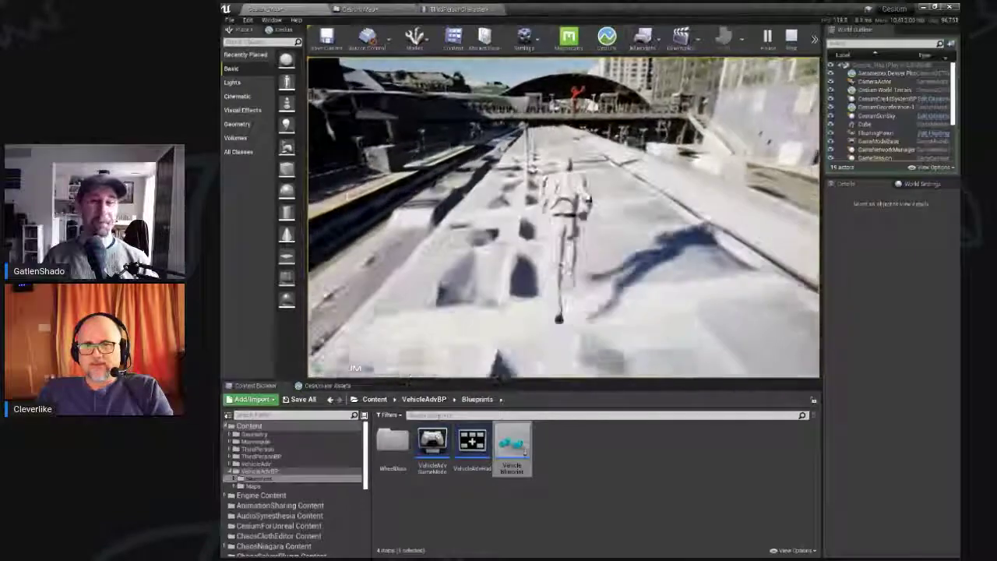
{"action": "key", "text": "w"}
{"action": "key", "text": "w"}
{"action": "key", "text": "w"}
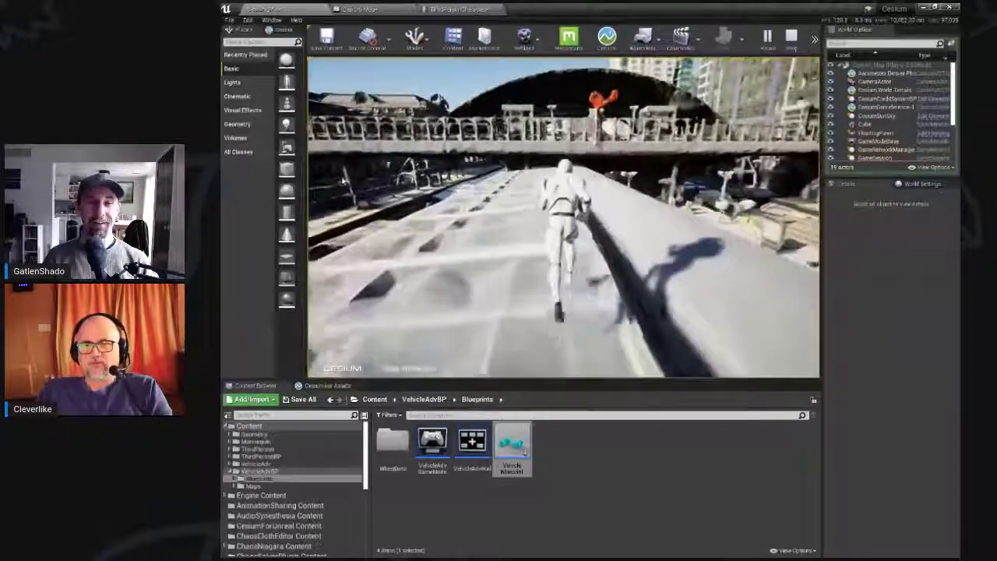
Step: Jump the character from the train roof onto the footbridge and approach the orange sculpture
{"action": "key", "text": "w"}
{"action": "key", "text": "space"}
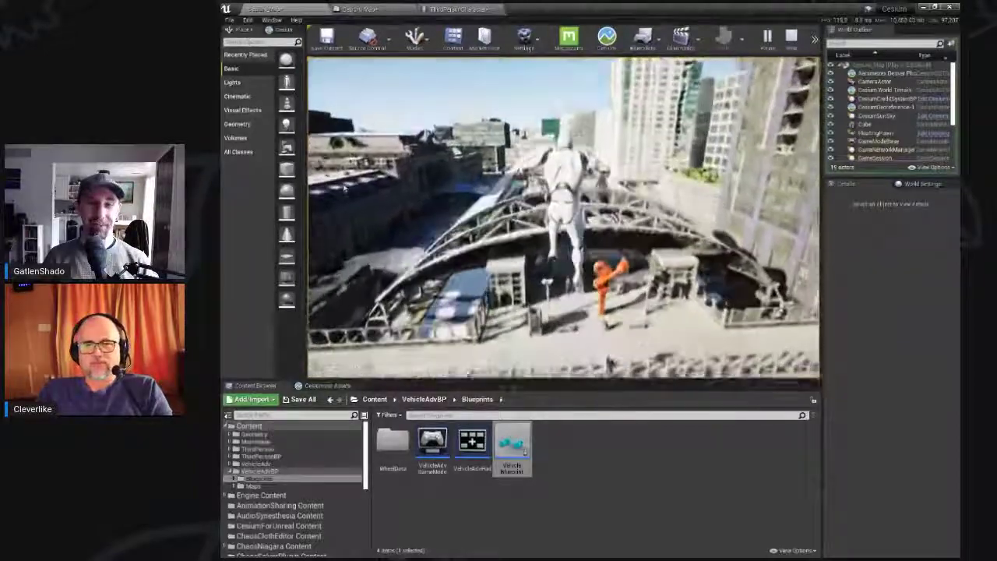
{"action": "key", "text": "w"}
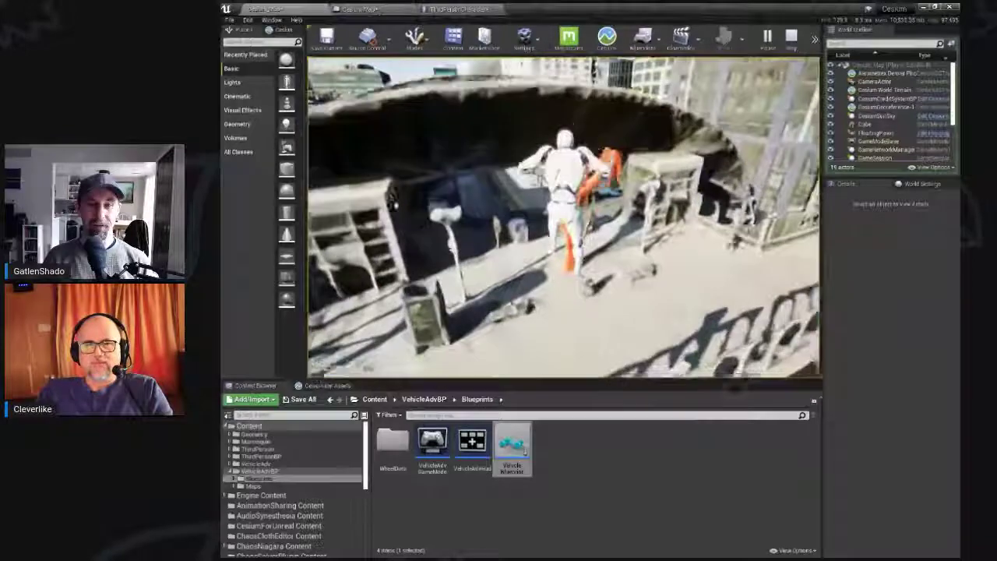
{"action": "key", "text": "w"}
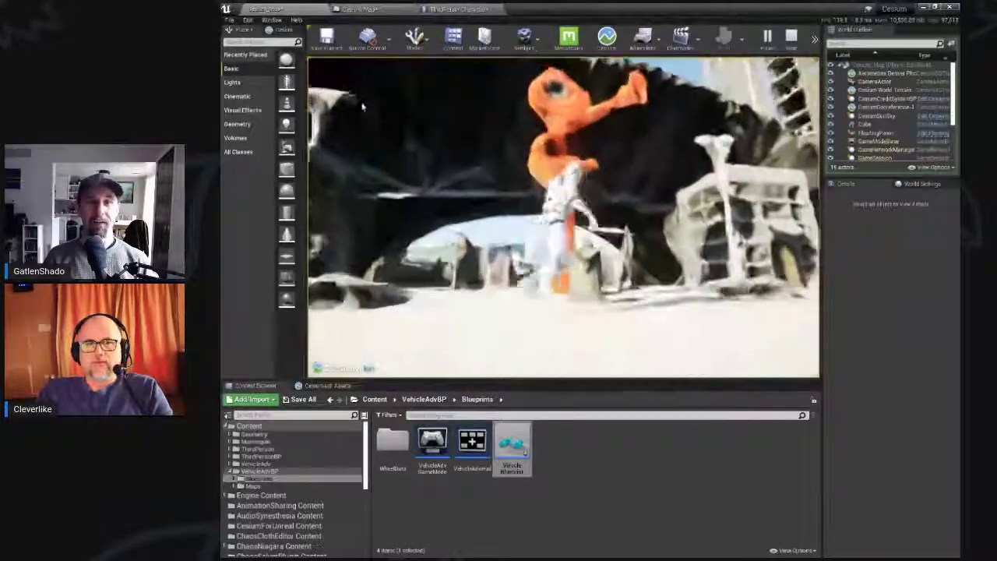
Step: Walk the character around the orange sculpture and examine it from several angles
{"action": "left_click", "coordinate": [362, 113]}
{"action": "key", "text": "w"}
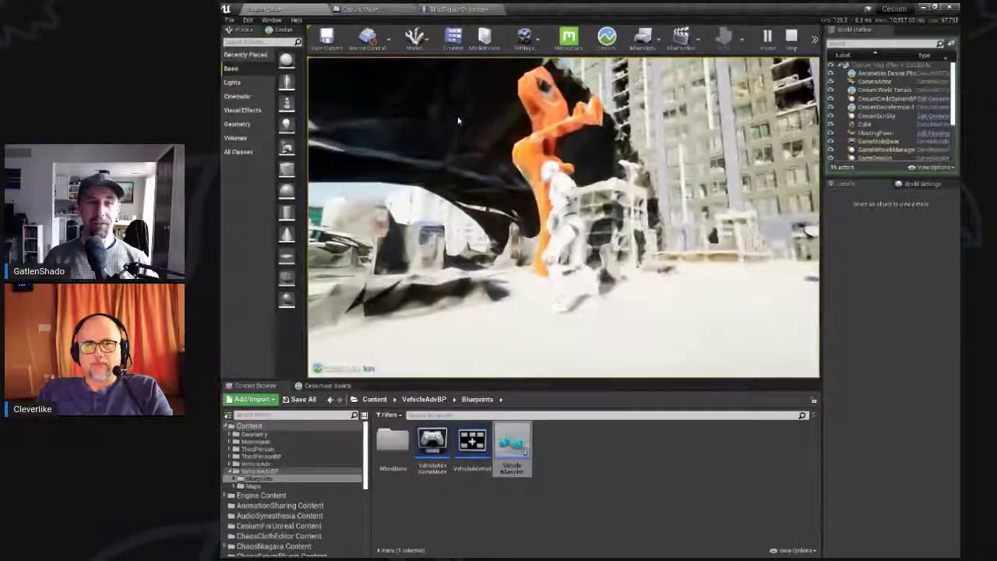
{"action": "key", "text": "w"}
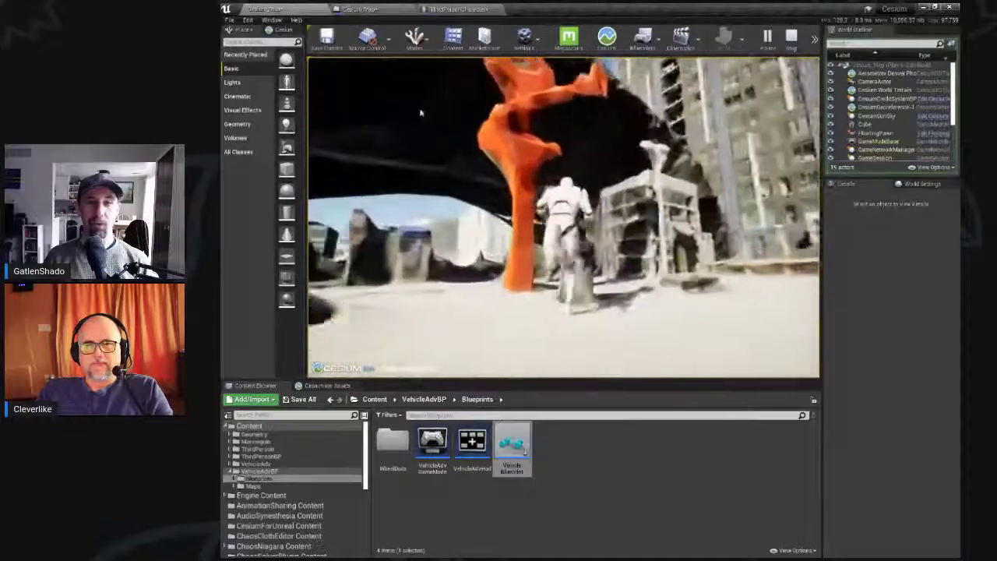
{"action": "key", "text": "w"}
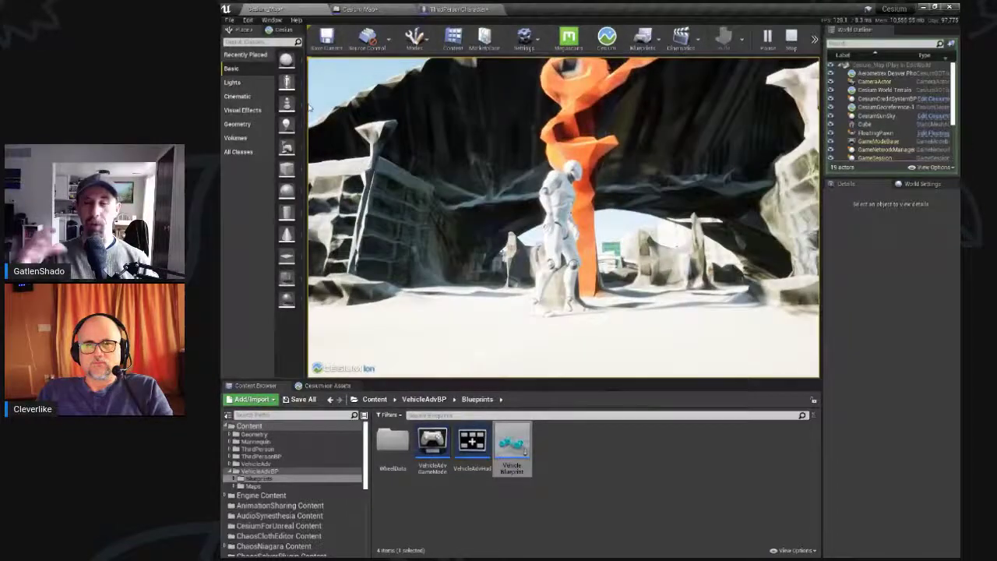
Step: Turn the character away from the sculpture and run across the railed footbridge toward the street
{"action": "key", "text": "w"}
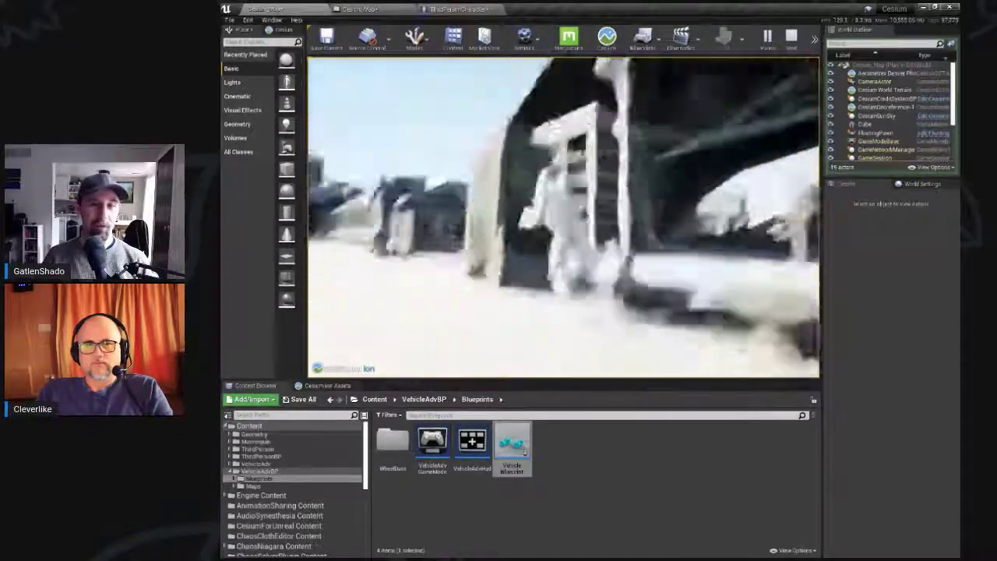
{"action": "key", "text": "w"}
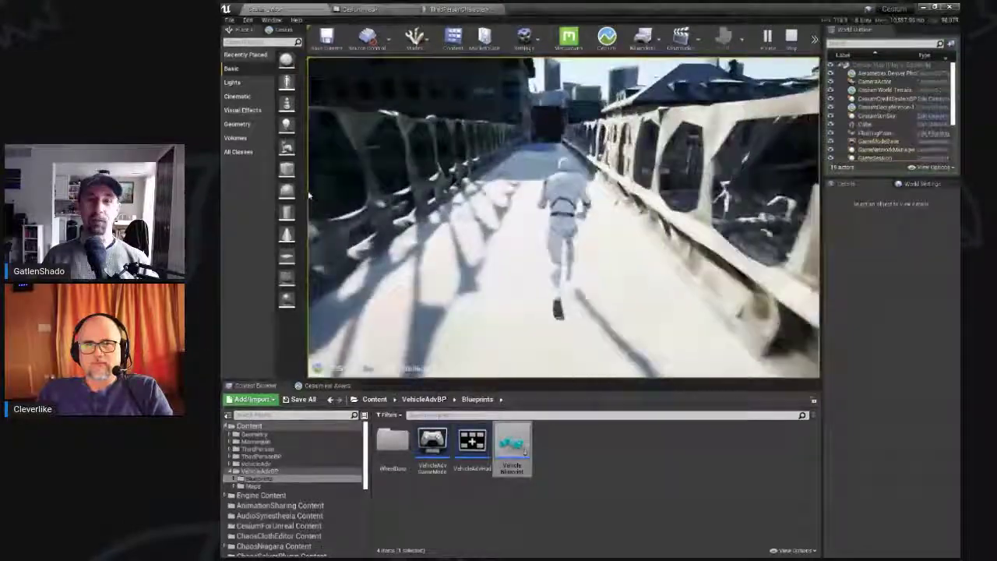
{"action": "key", "text": "w"}
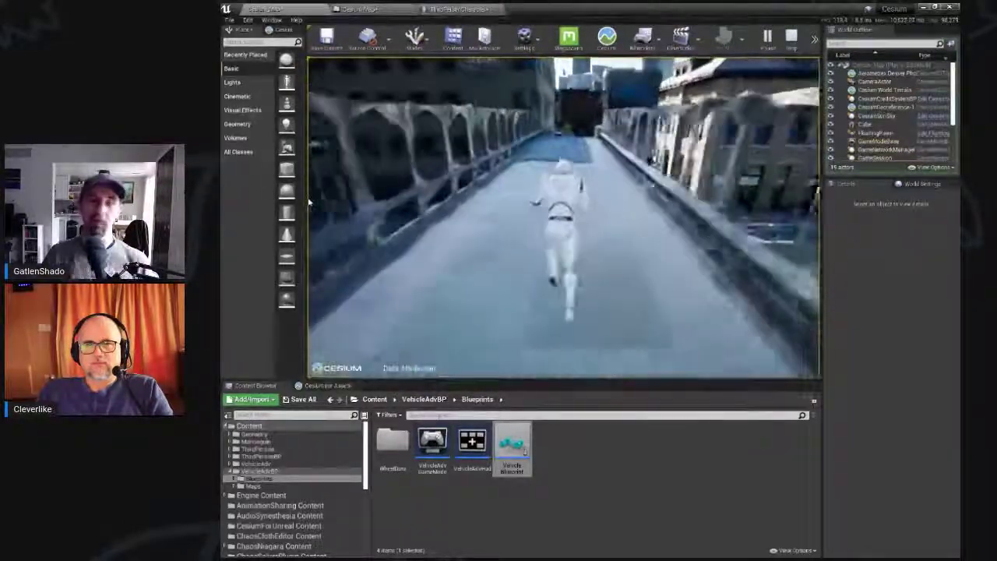
{"action": "key", "text": "w"}
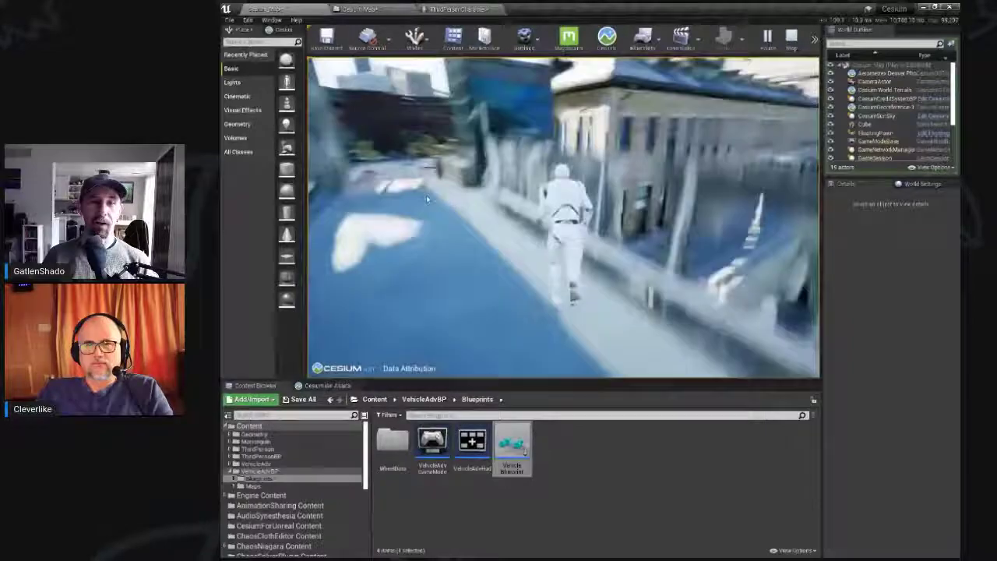
Step: Jump the character from the bridge onto the long ribbed roof and run along it toward the station building
{"action": "key", "text": "space"}
{"action": "key", "text": "w"}
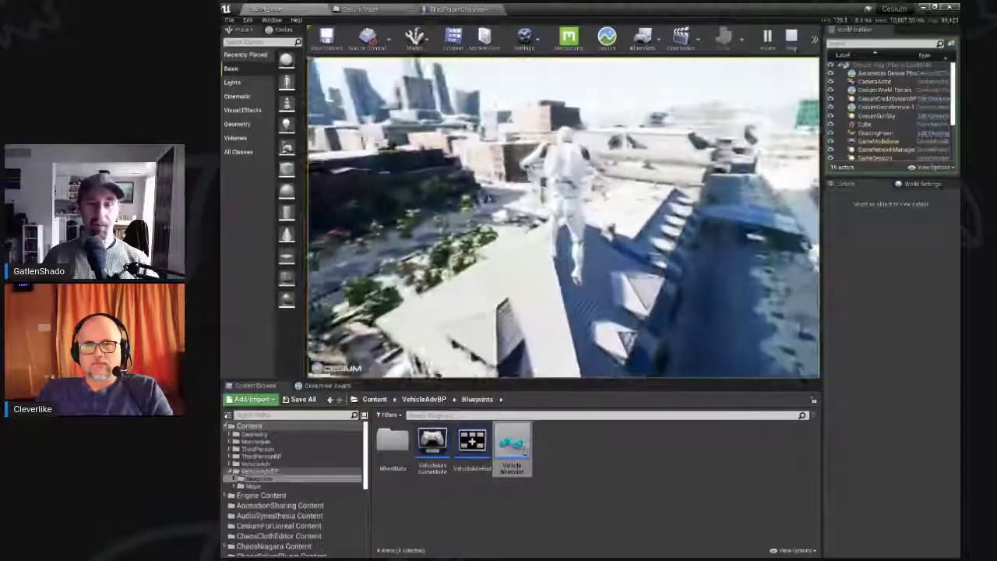
{"action": "key", "text": "w"}
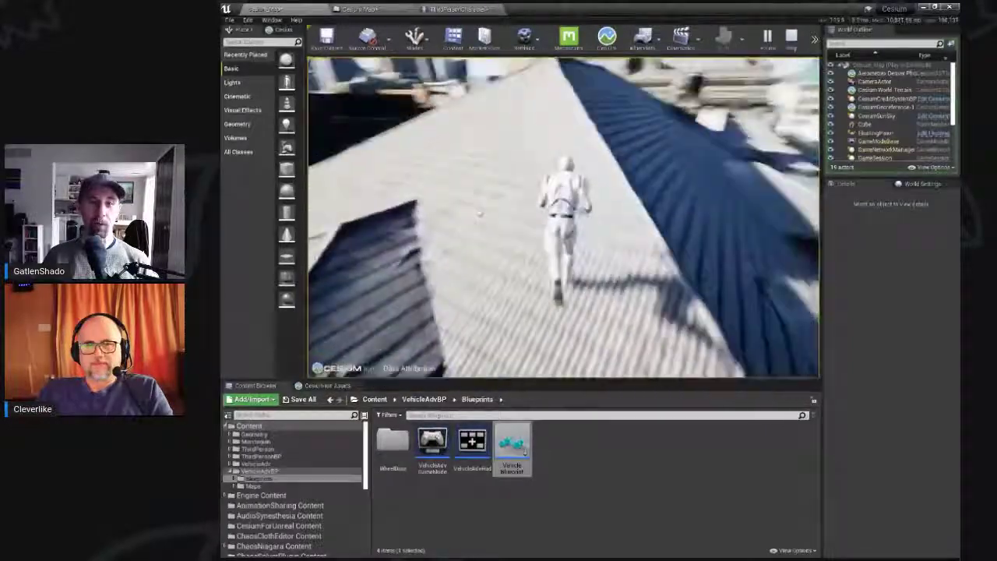
{"action": "key", "text": "w"}
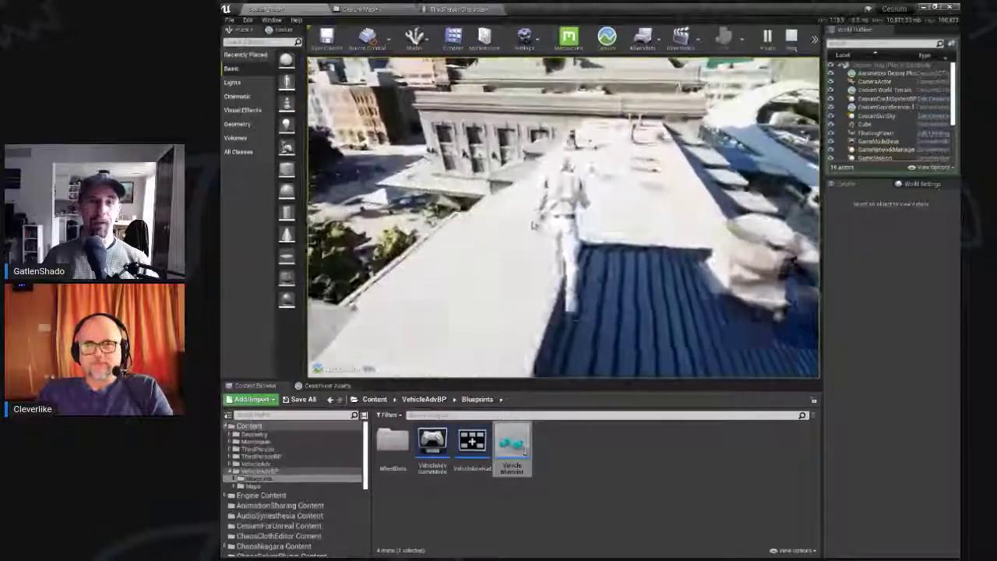
{"action": "key", "text": "w"}
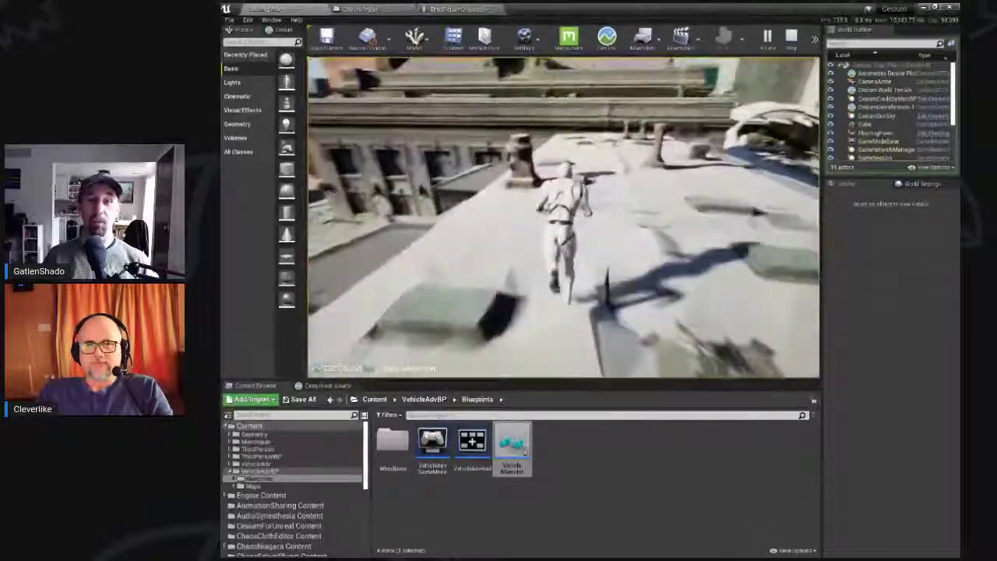
{"action": "key", "text": "w"}
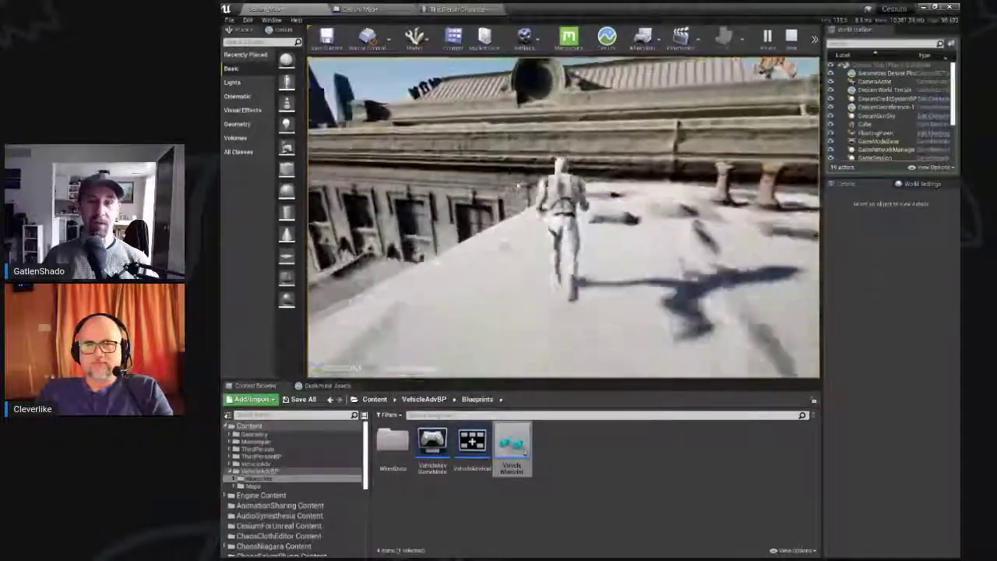
Step: Jump the character up onto the station building's roof and run across it toward the far city blocks
{"action": "key", "text": "w"}
{"action": "key", "text": "space"}
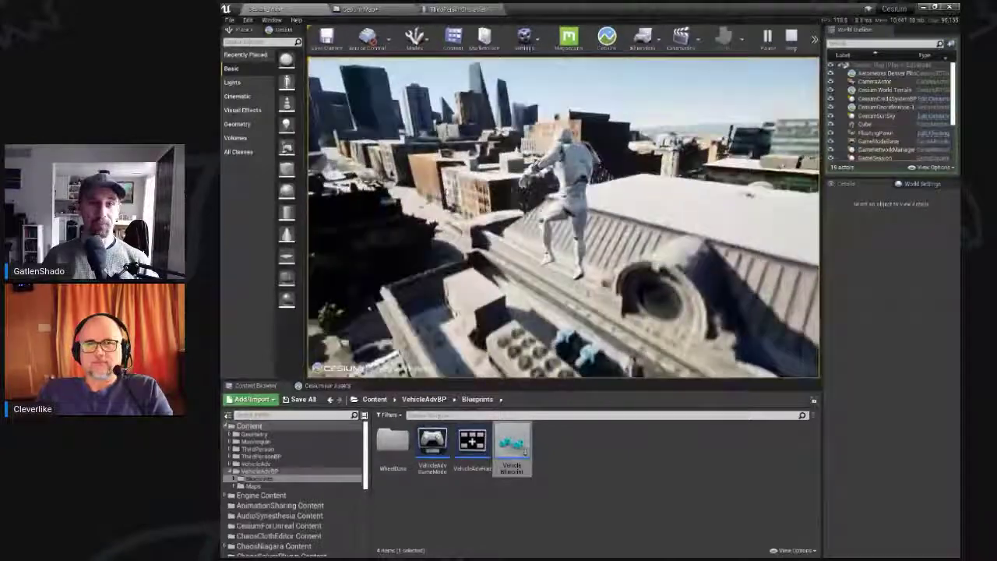
{"action": "key", "text": "w"}
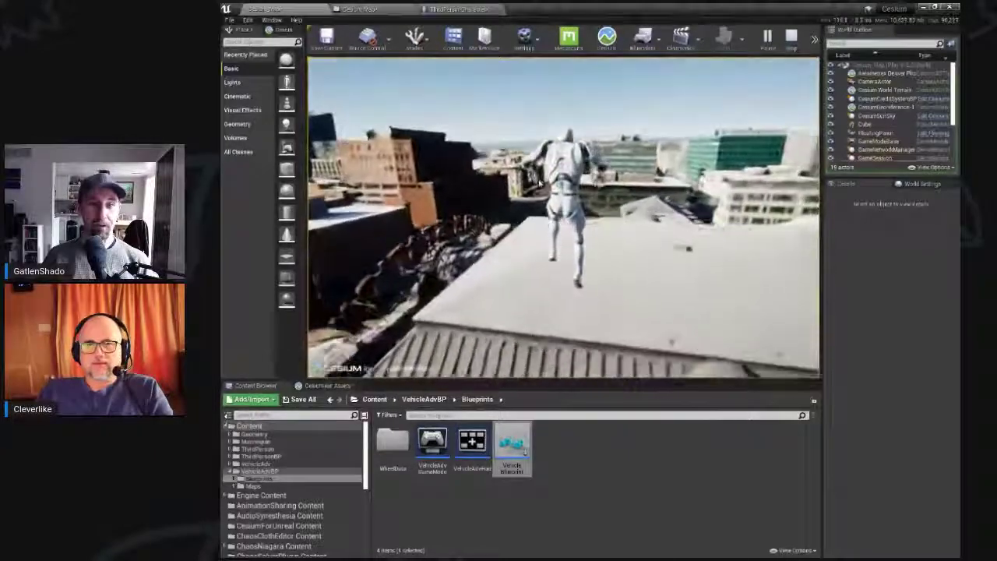
{"action": "key", "text": "w"}
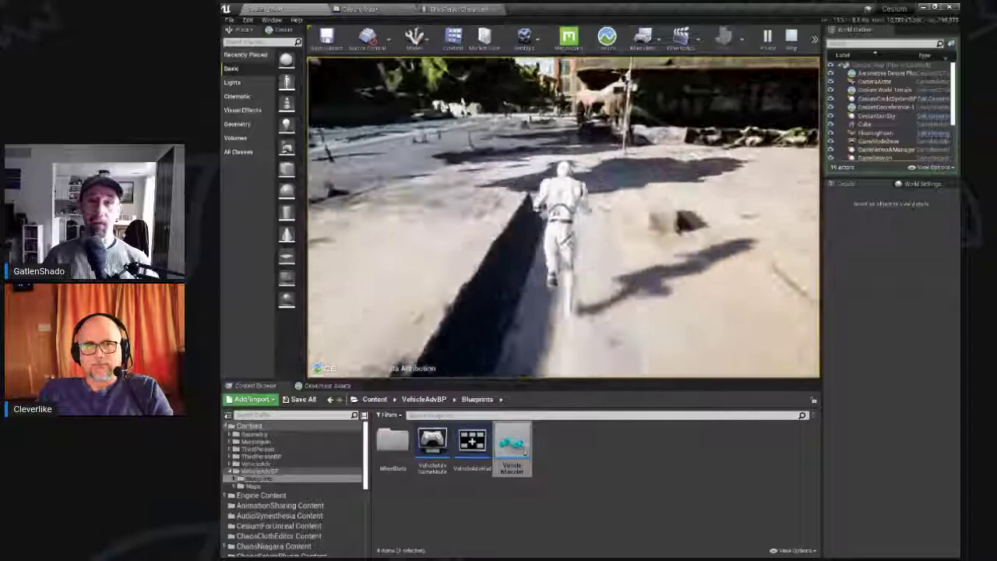
Step: Run the character along the ground-level pavement and down the street, and end the play session
{"action": "key", "text": "w"}
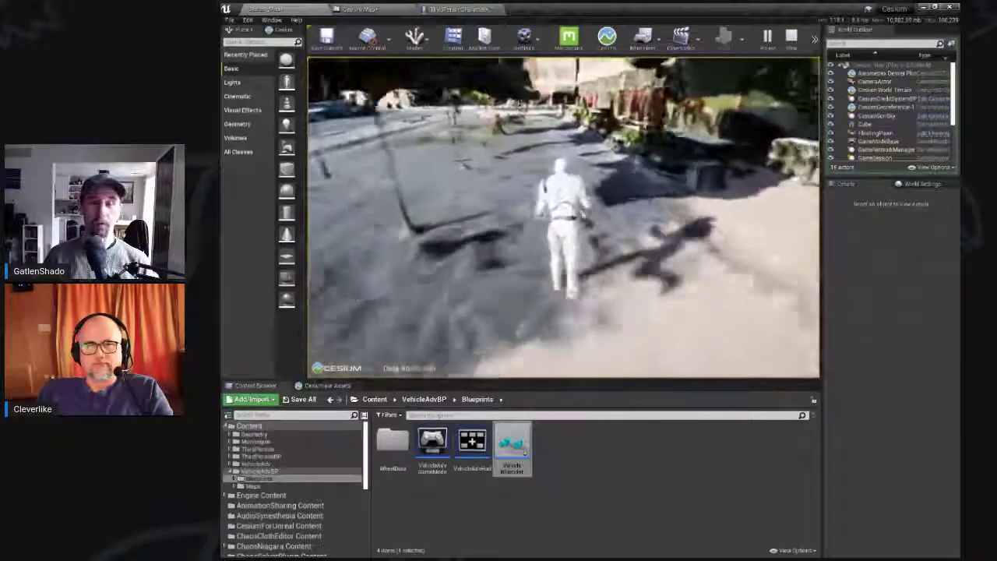
{"action": "key", "text": "w"}
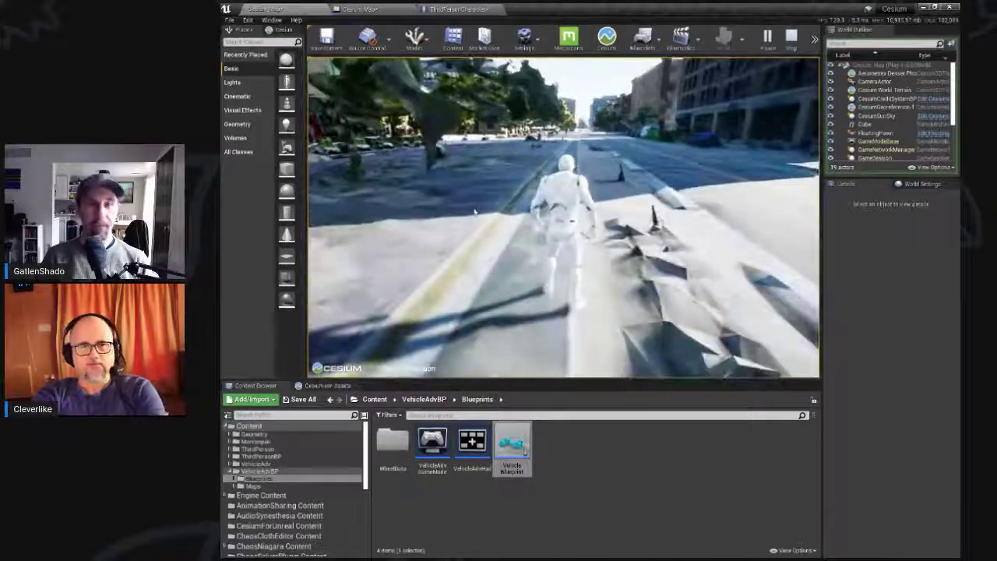
{"action": "key", "text": "Escape"}
Step: Return to the white platform on the street in the level and select the vehicle standing on it
{"action": "left_click", "coordinate": [811, 146]}
{"action": "right_click_drag", "start_coordinate": [592, 219], "coordinate": [526, 179]}
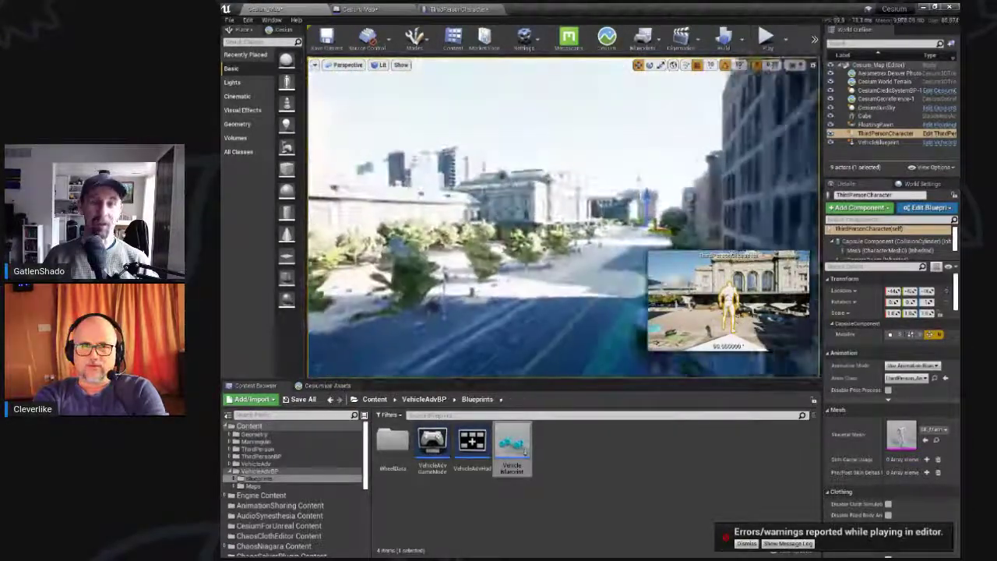
{"action": "right_click_drag", "start_coordinate": [623, 210], "coordinate": [588, 208]}
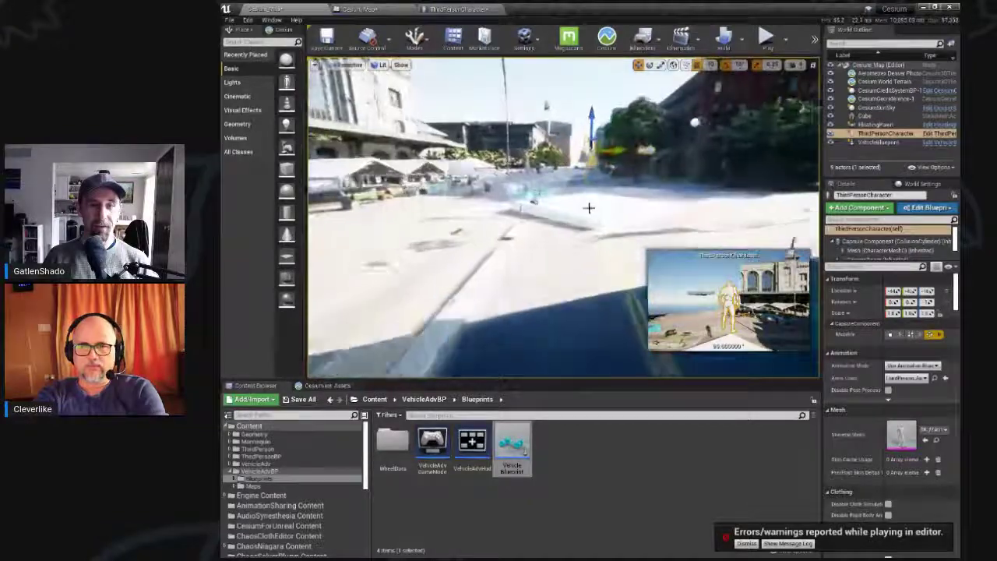
{"action": "left_click", "coordinate": [528, 195]}
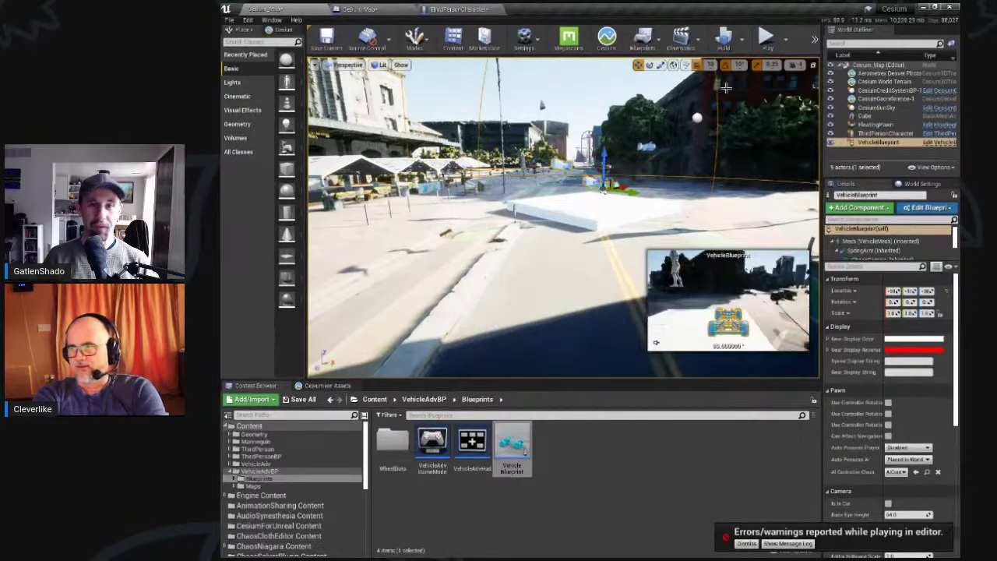
Step: Play the level, switch from the character to the vehicle, drive it off the platform and down the street, and stop playing
{"action": "left_click", "coordinate": [766, 37]}
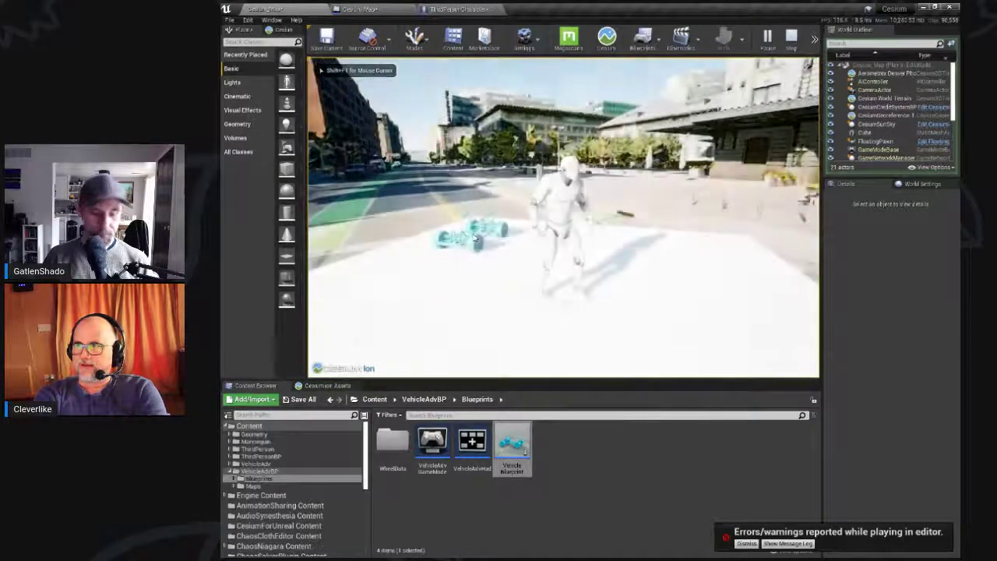
{"action": "key", "text": "e"}
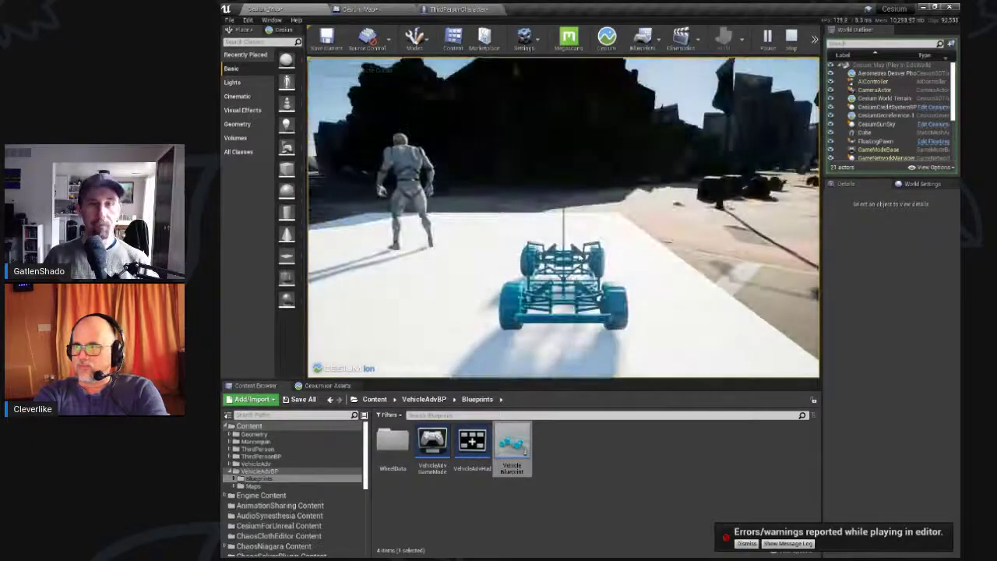
{"action": "key", "text": "w"}
{"action": "key", "text": "a"}
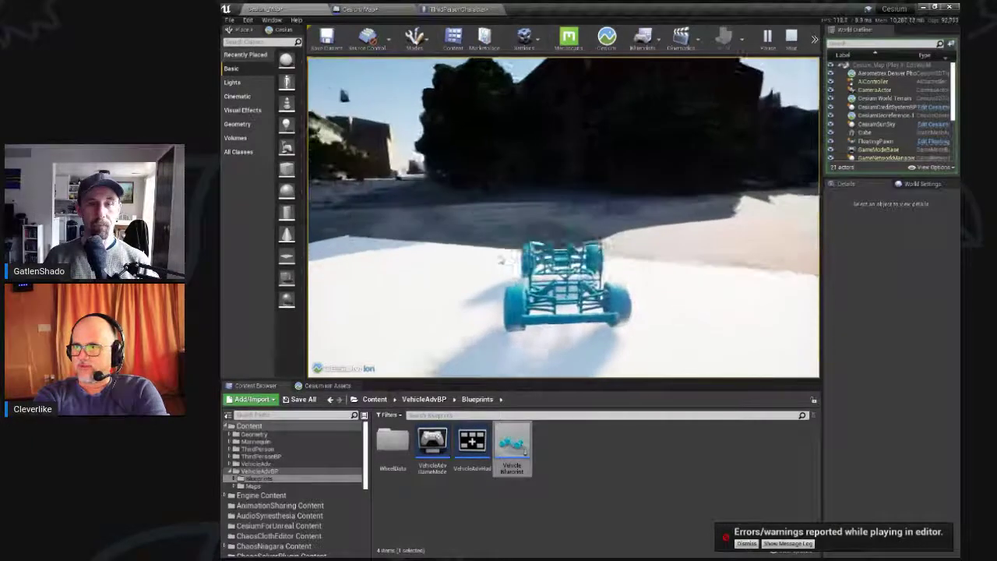
{"action": "key", "text": "w"}
{"action": "key", "text": "d"}
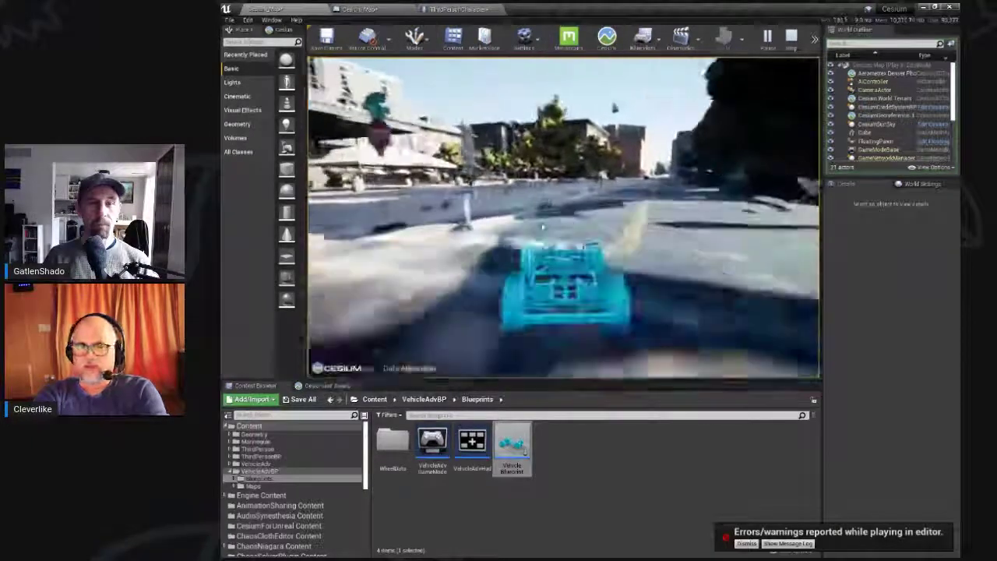
{"action": "key", "text": "w"}
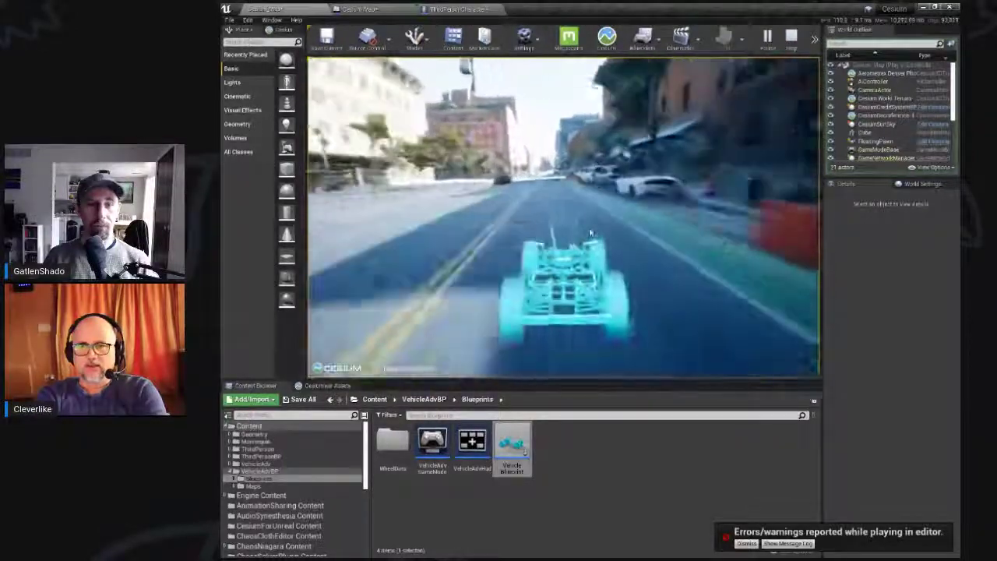
{"action": "key", "text": "Escape"}
Step: Filter the ThirdPersonCharacter's details by "poss" and set its Auto Possess Player to Disabled
{"action": "middle_click_drag", "start_coordinate": [605, 224], "coordinate": [462, 41]}
{"action": "right_click_drag", "start_coordinate": [461, 41], "coordinate": [802, 263]}
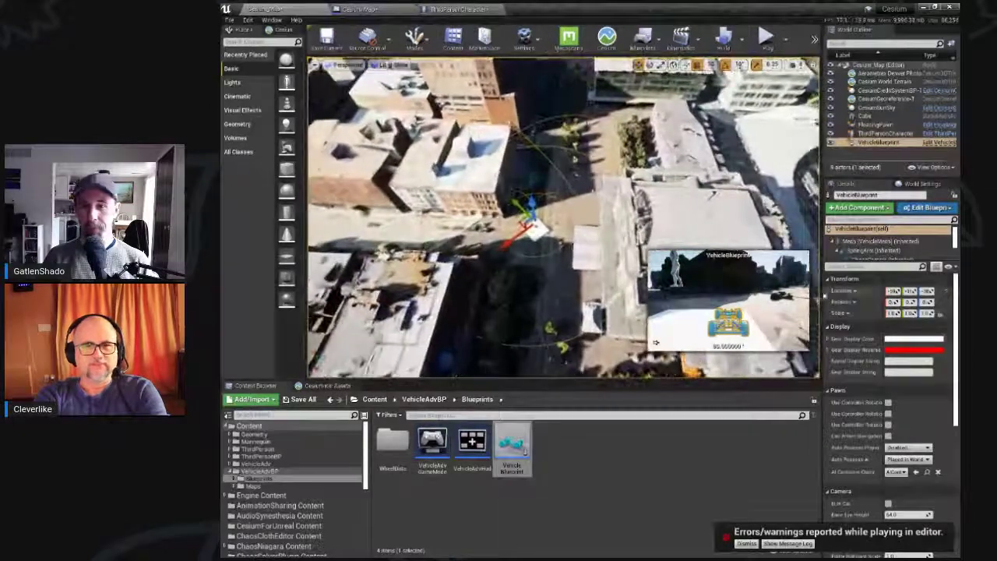
{"action": "left_click_drag", "start_coordinate": [822, 308], "coordinate": [794, 308]}
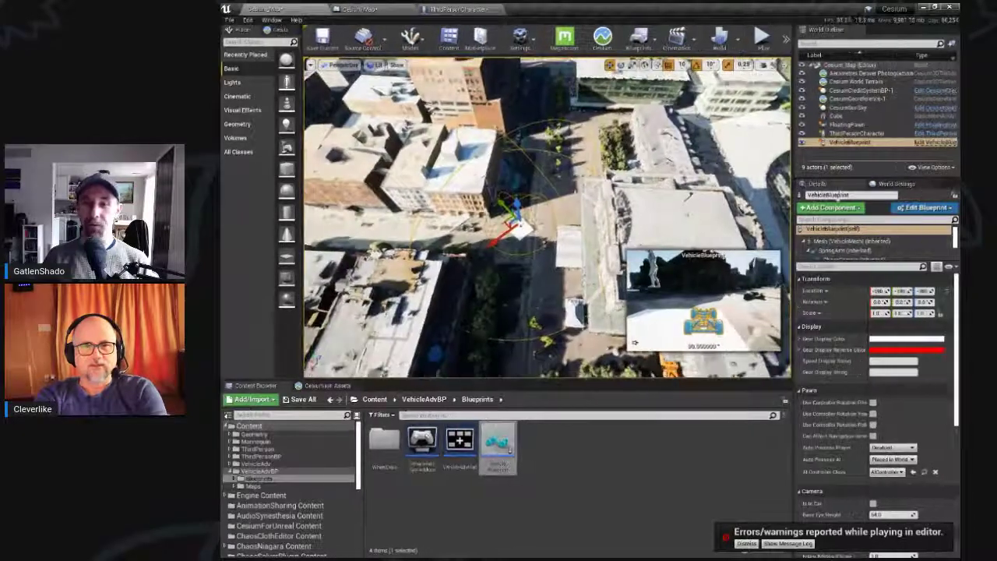
{"action": "left_click", "coordinate": [857, 134]}
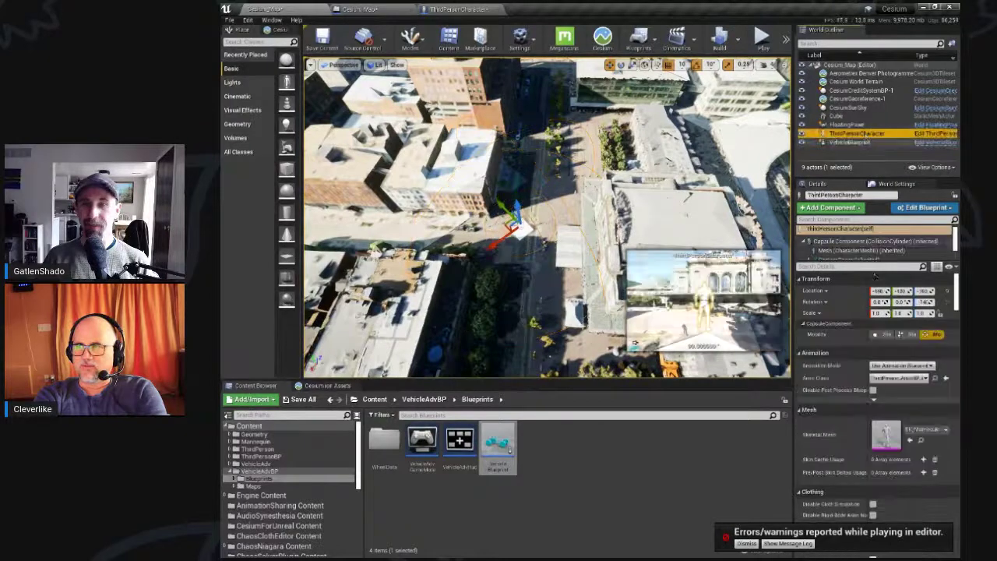
{"action": "left_click", "coordinate": [844, 265]}
{"action": "type", "text": "poss"}
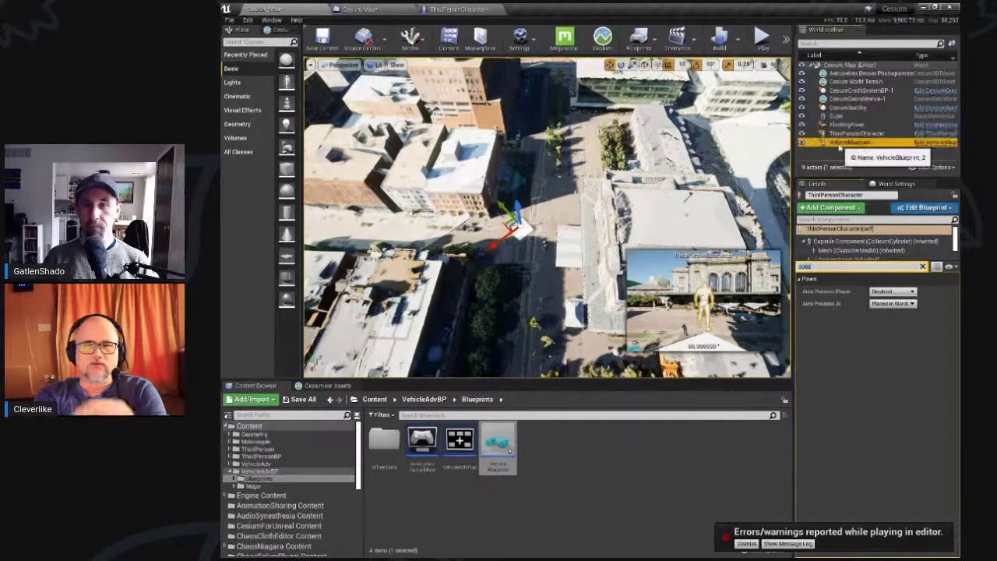
Step: Play the level as the free-flying pawn in full screen and fly over the mountains up into space
{"action": "key", "text": "alt+p"}
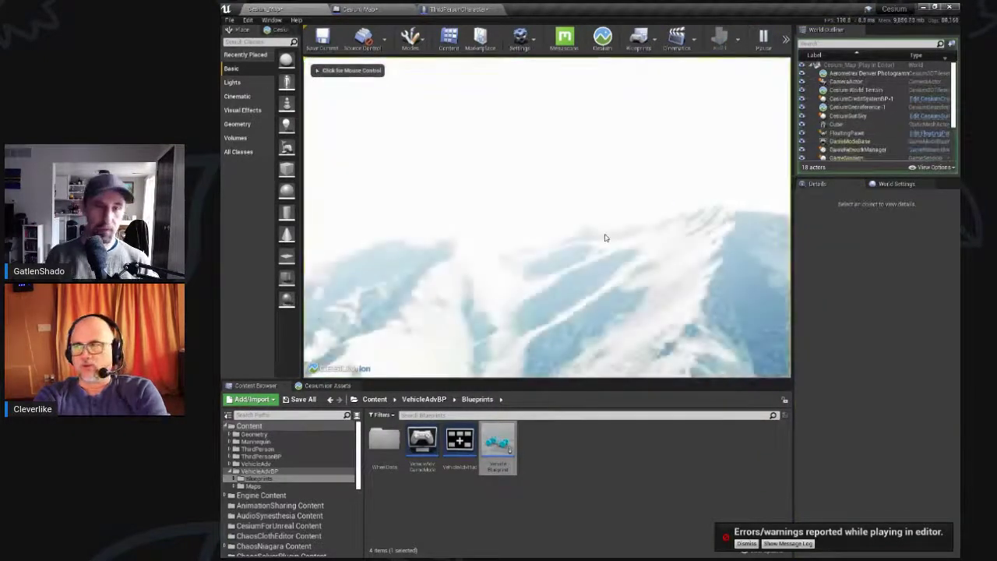
{"action": "left_click", "coordinate": [604, 236]}
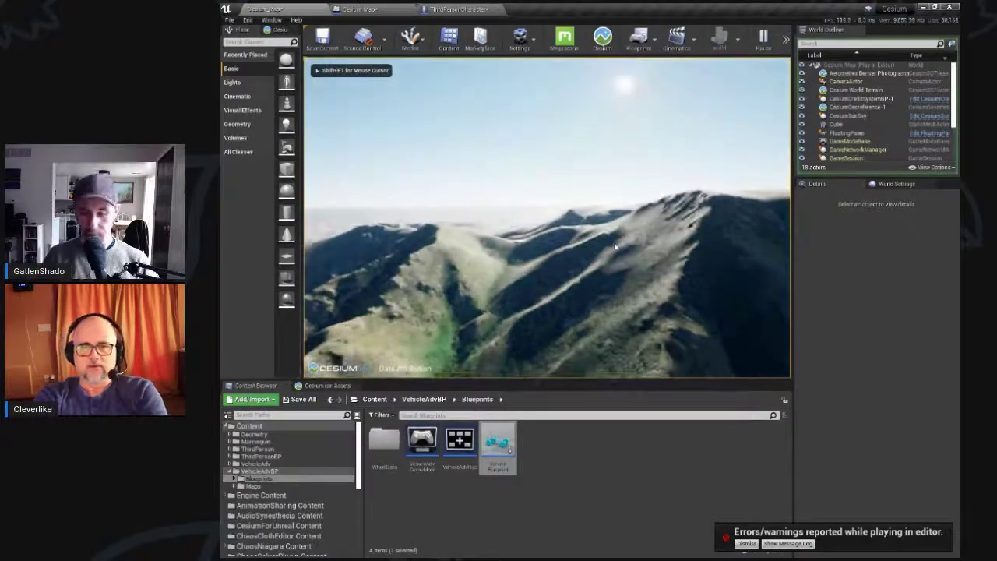
{"action": "key", "text": "F11"}
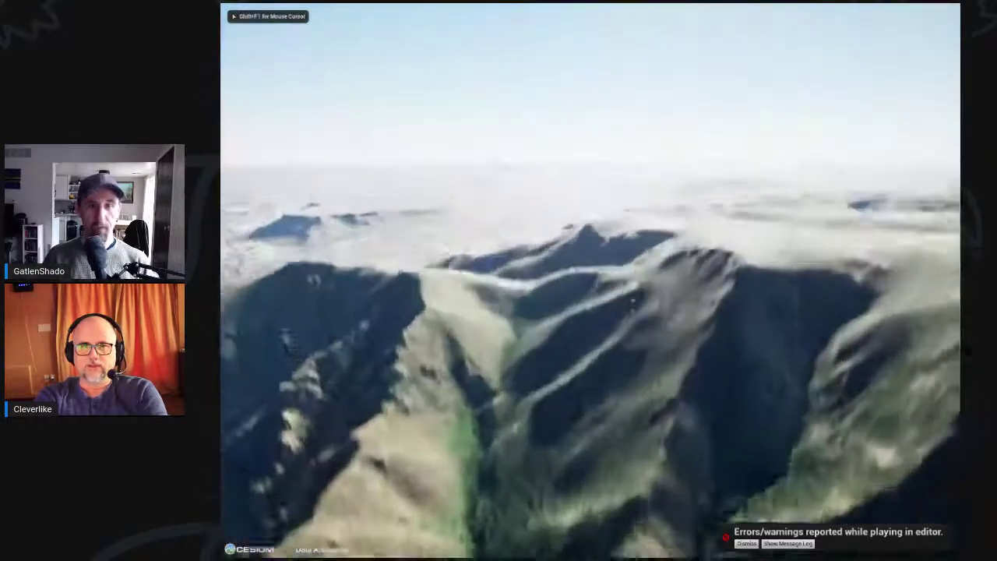
{"action": "key", "text": "w"}
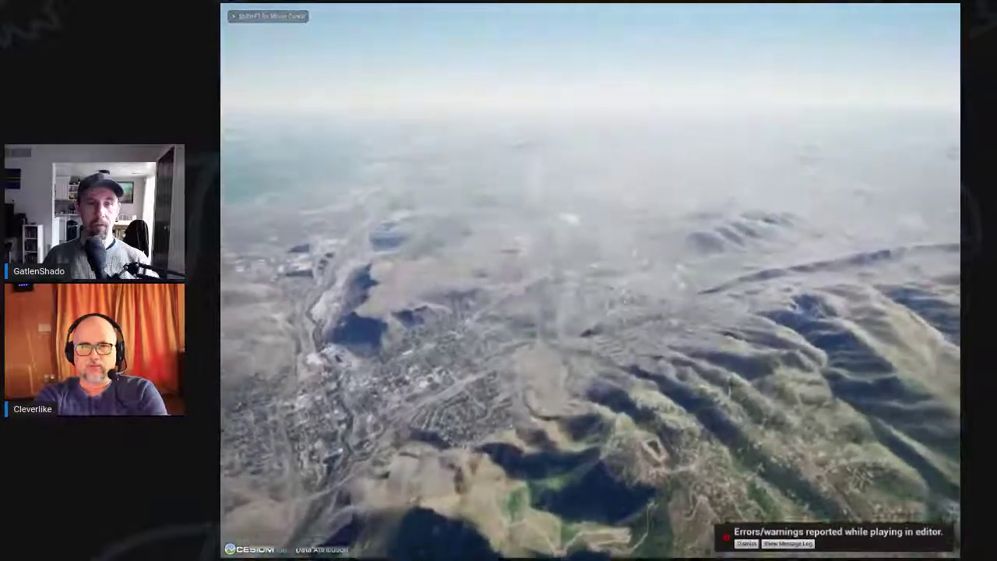
{"action": "key", "text": "e"}
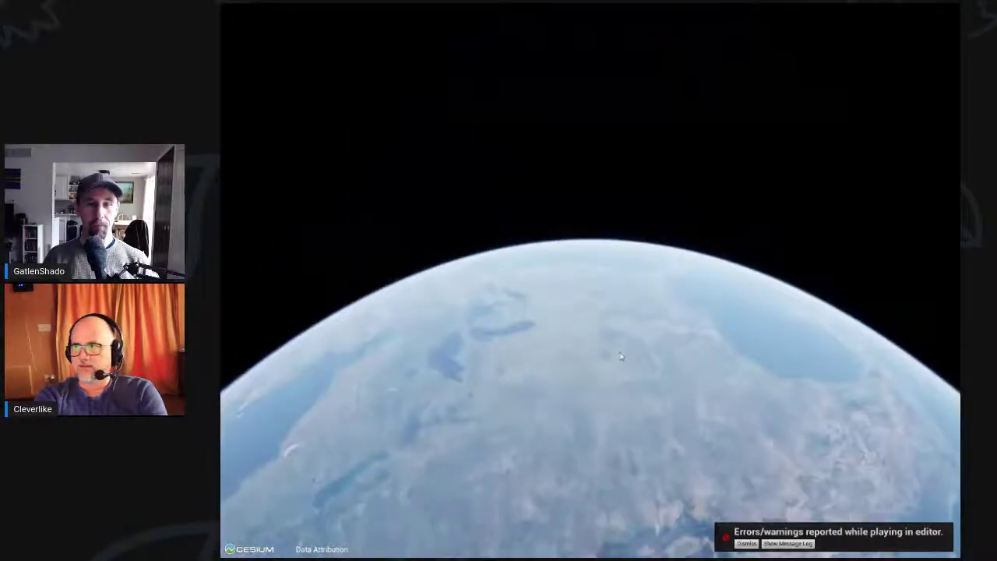
Step: Fly around the globe past Italy to the Black Sea and leave the full-screen view
{"action": "left_click_drag", "start_coordinate": [621, 356], "coordinate": [356, 422]}
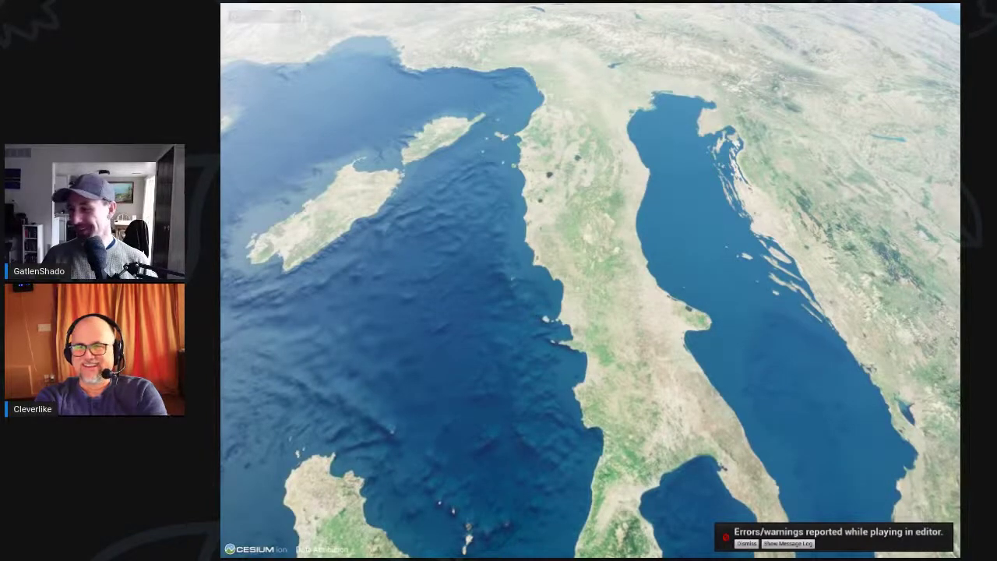
{"action": "left_click", "coordinate": [530, 353]}
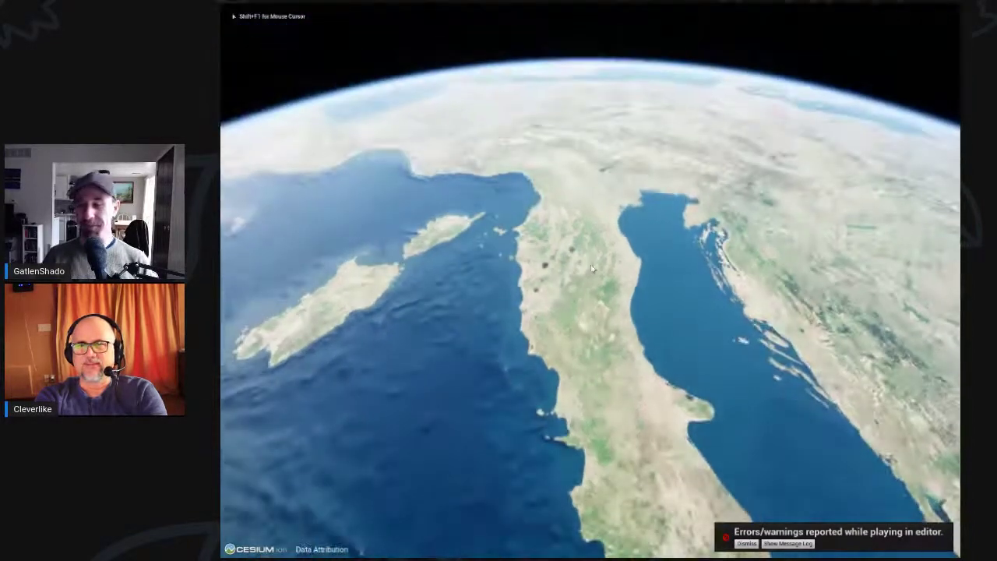
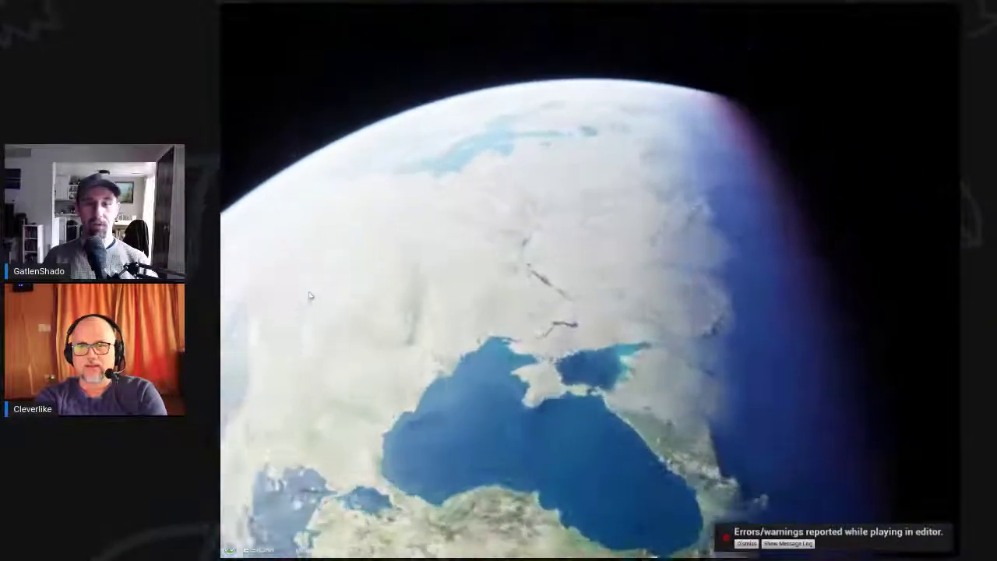
{"action": "key", "text": "F11"}
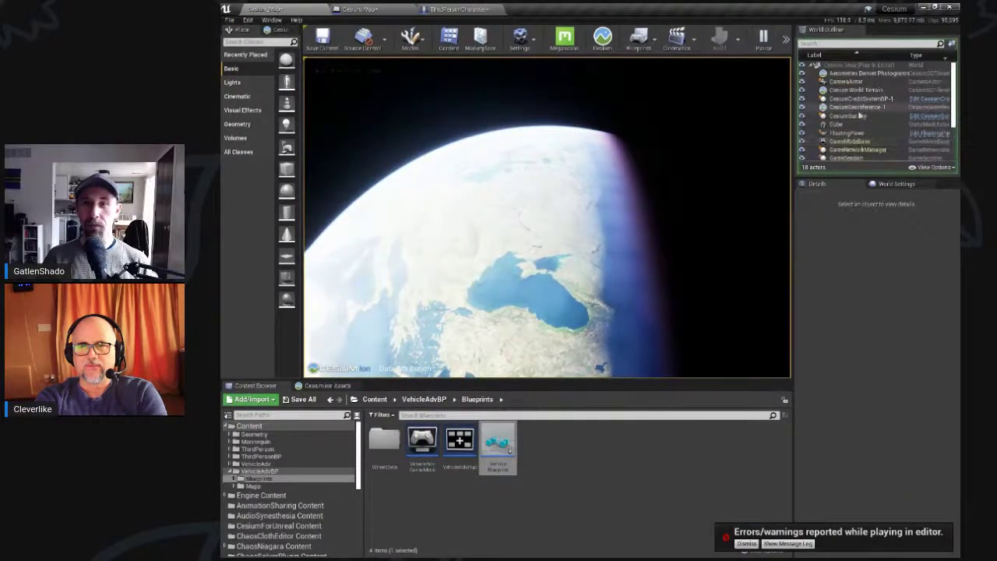
Step: Clear the details filter for CesiumSunSky, enter 15 as its Solar Time, and adjust the time to about 6.77
{"action": "left_click", "coordinate": [859, 115]}
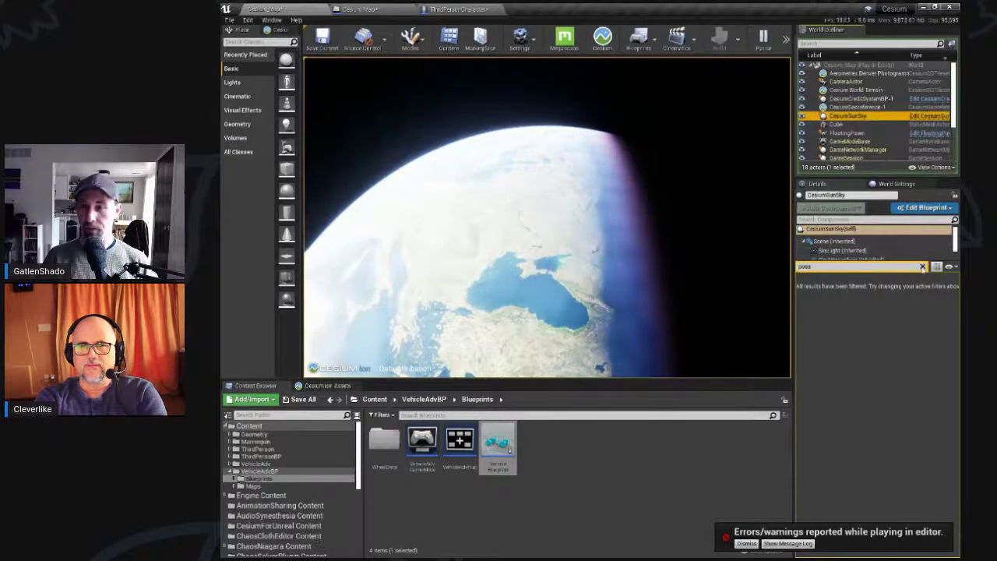
{"action": "left_click", "coordinate": [922, 267]}
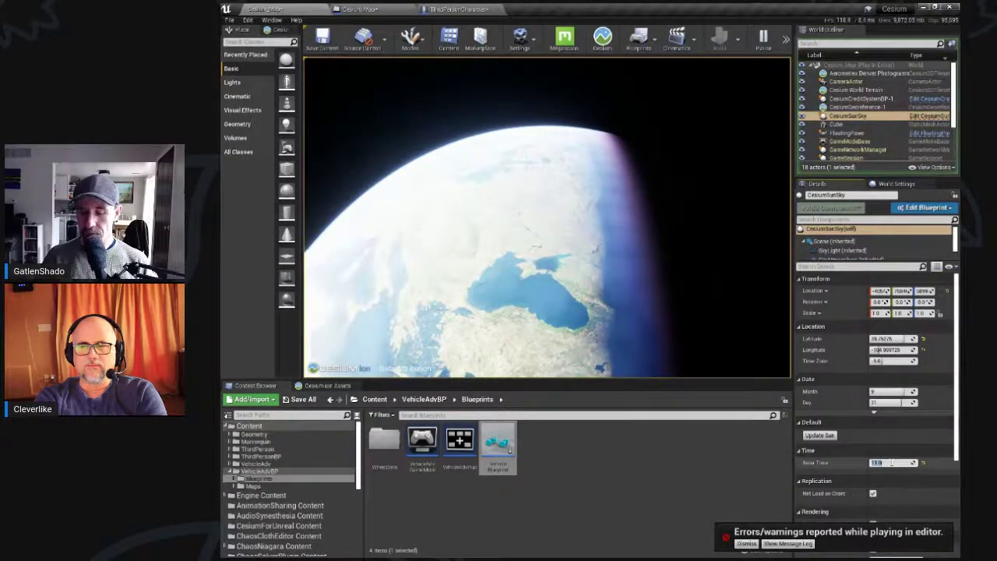
{"action": "left_click", "coordinate": [892, 463]}
{"action": "type", "text": "15"}
{"action": "key", "text": "Return"}
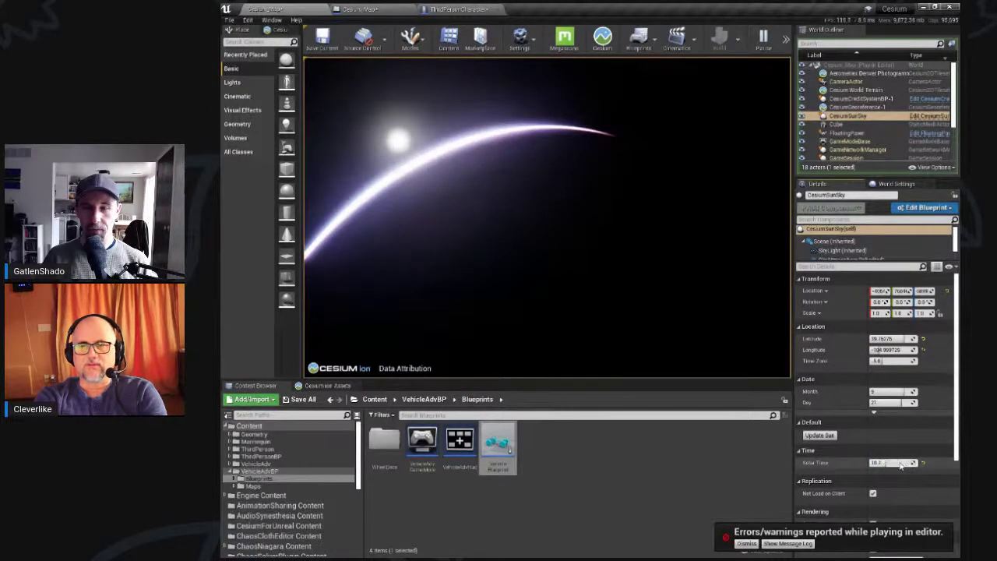
{"action": "left_click_drag", "start_coordinate": [892, 465], "coordinate": [890, 465]}
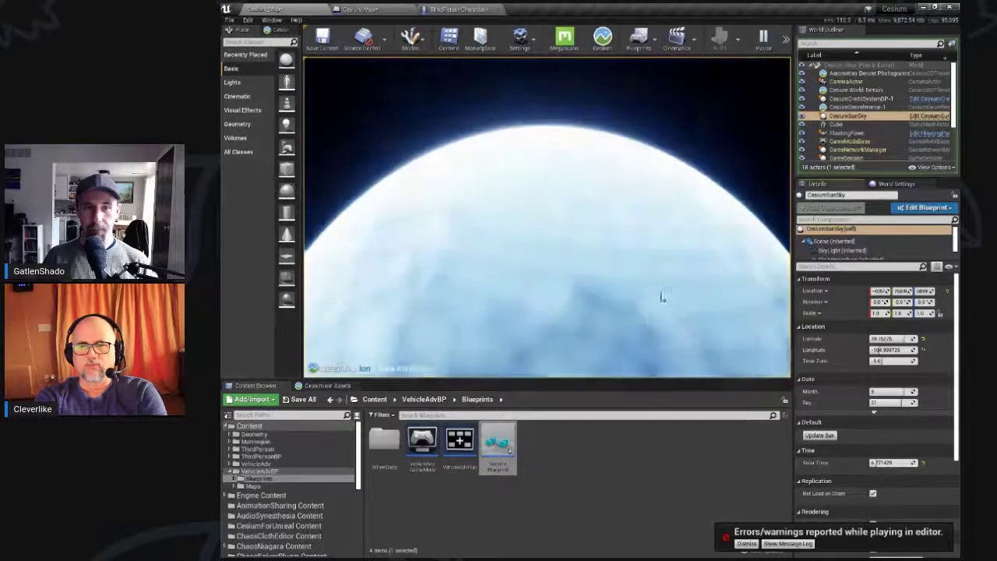
Step: Fly around the globe and examine the changed sunlight on its surface from near and far
{"action": "left_click", "coordinate": [660, 296]}
{"action": "key", "text": "d"}
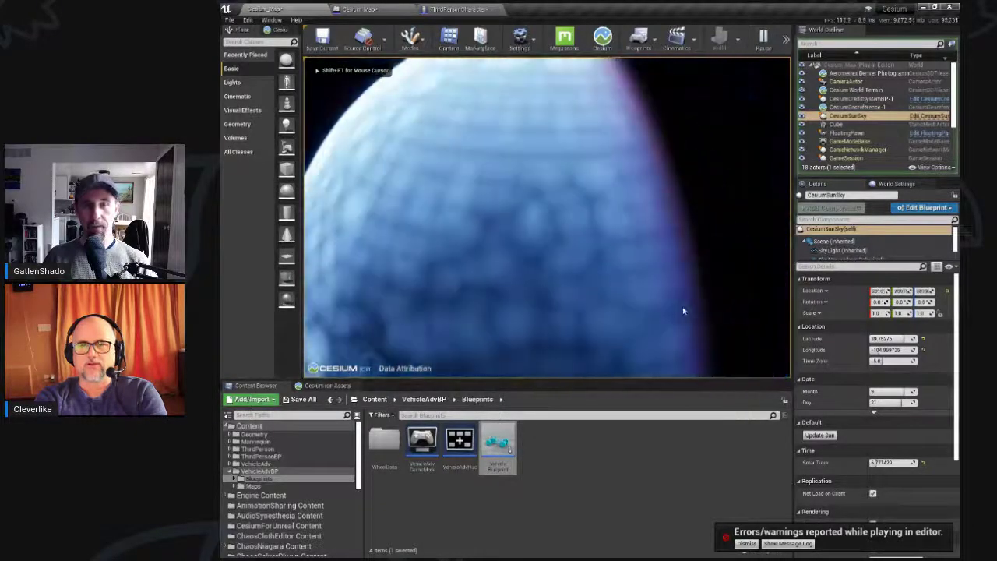
{"action": "key", "text": "w"}
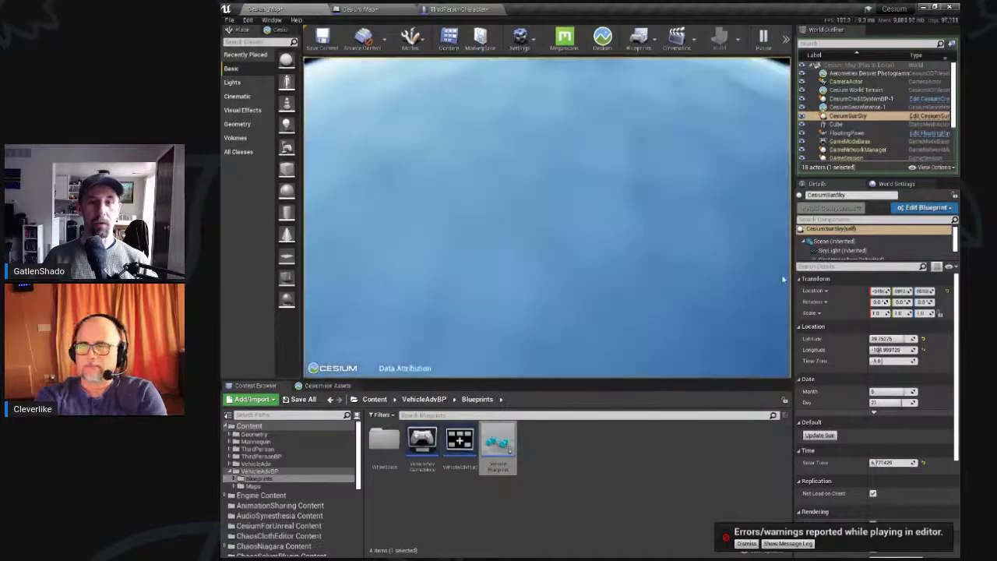
{"action": "key", "text": "s"}
{"action": "key", "text": "a"}
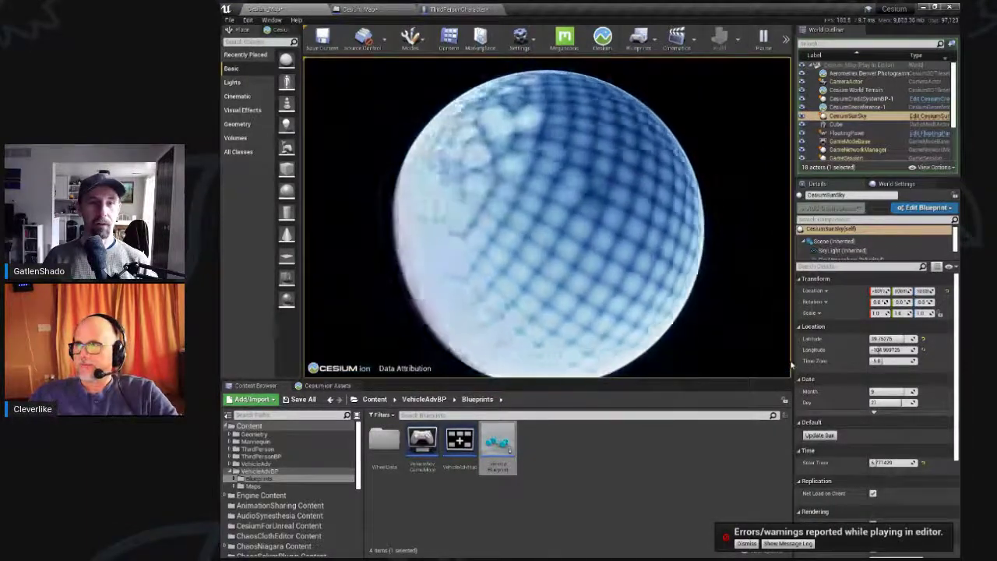
{"action": "key", "text": "d"}
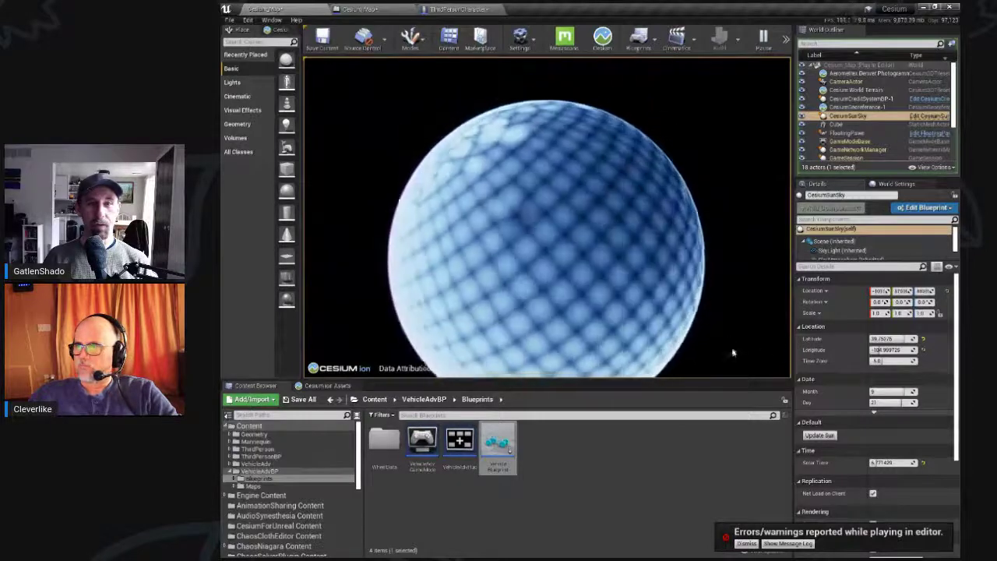
{"action": "key", "text": "d"}
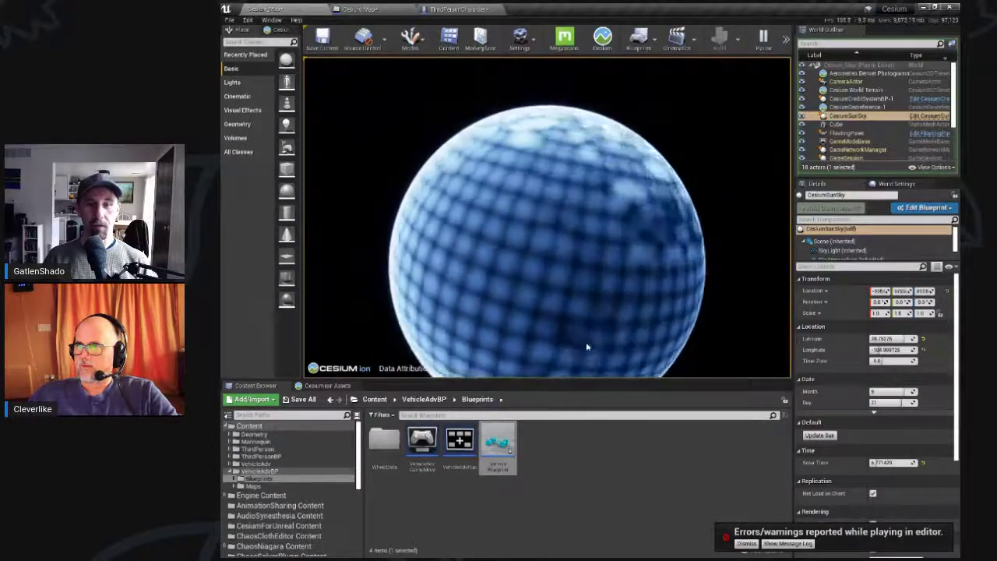
Step: Fly from space down to the globe's surface and examine the terrain from low altitude
{"action": "key", "text": "w"}
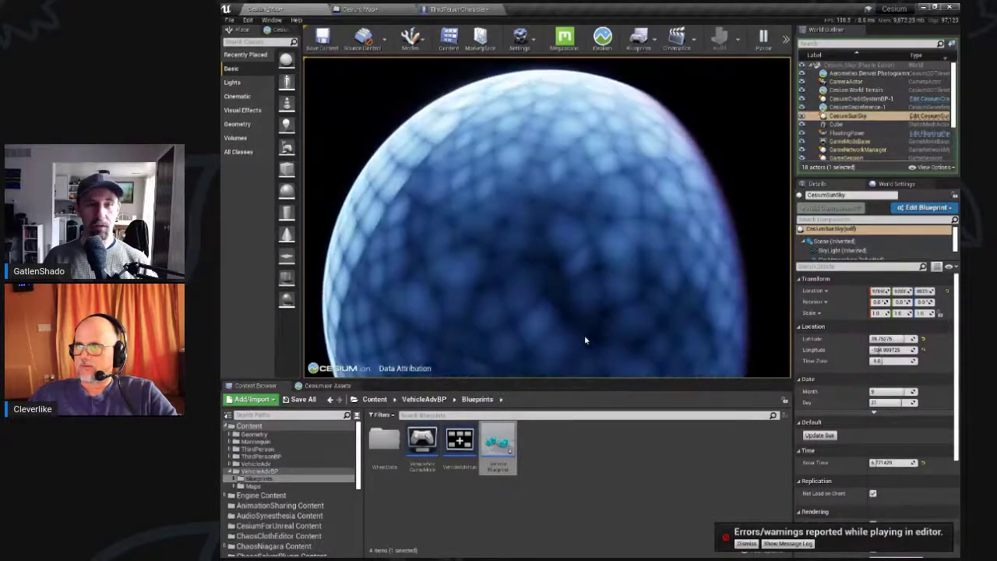
{"action": "key", "text": "w"}
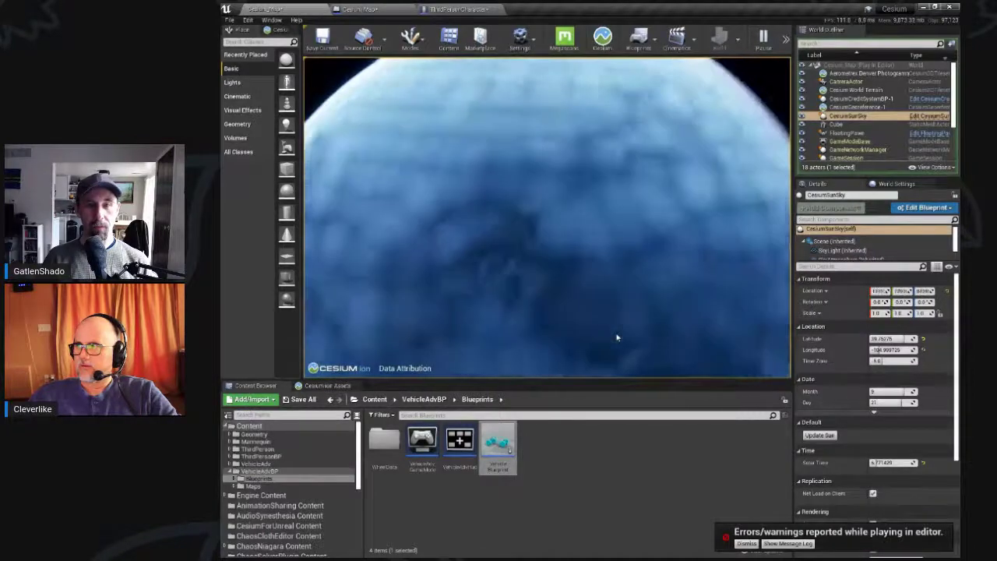
{"action": "key", "text": "w"}
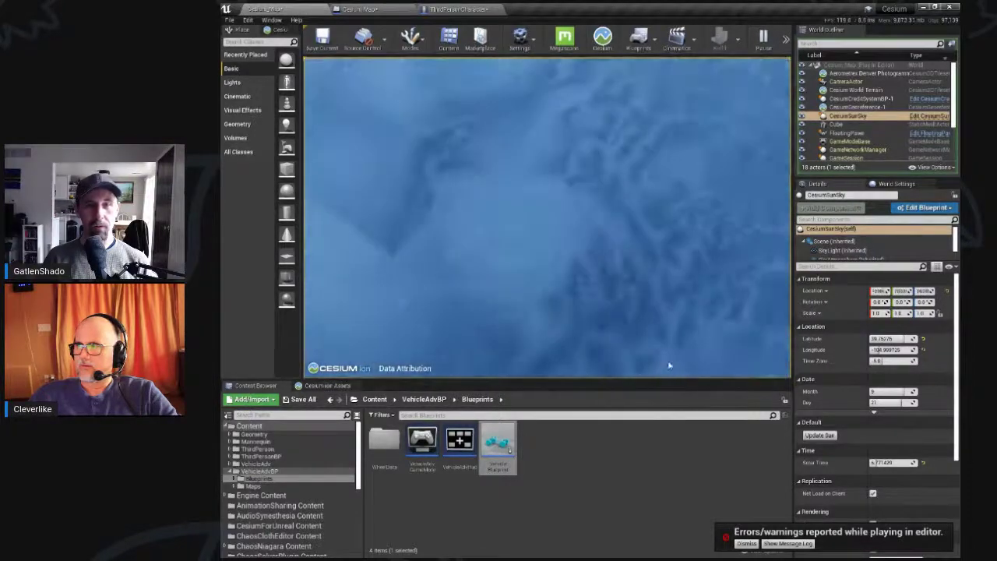
{"action": "key", "text": "w"}
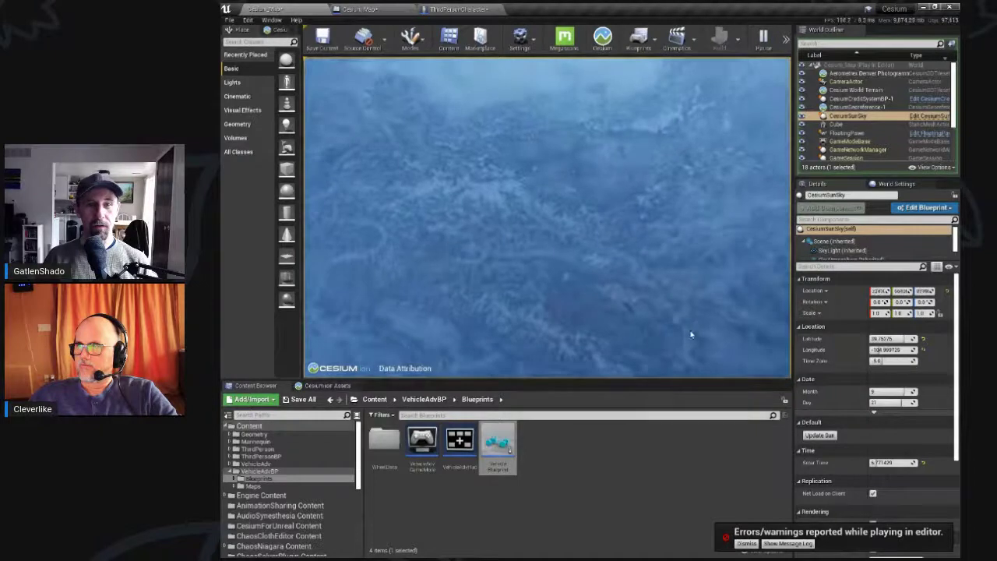
{"action": "key", "text": "w"}
{"action": "key", "text": "w"}
{"action": "left_click_drag", "start_coordinate": [691, 295], "coordinate": [332, 248]}
{"action": "key", "text": "w"}
{"action": "key", "text": "w"}
{"action": "key", "text": "w"}
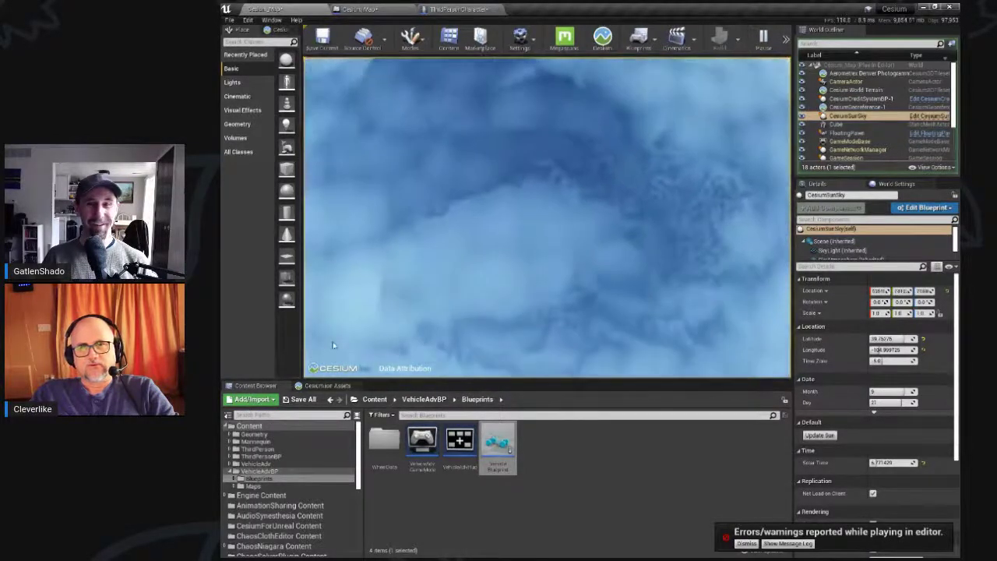
Step: Pull back into space, circle the globe to compare its lit and dark sides, and stop playing the level
{"action": "key", "text": "s"}
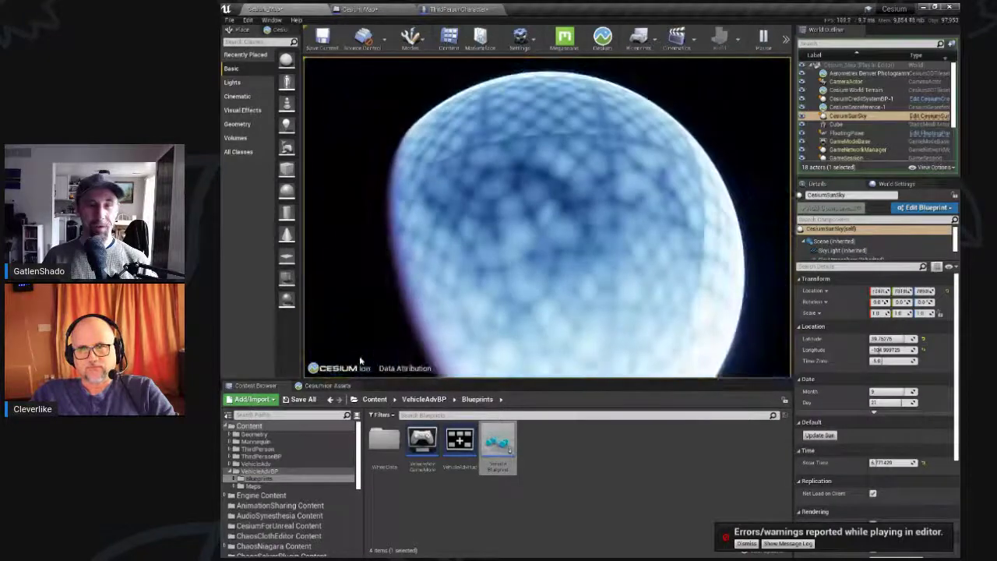
{"action": "key", "text": "d"}
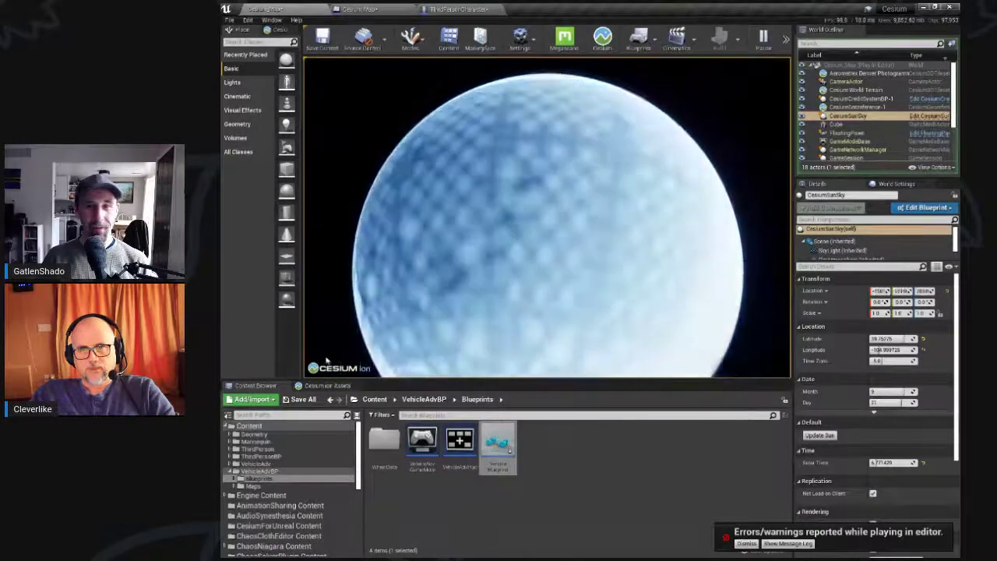
{"action": "key", "text": "d"}
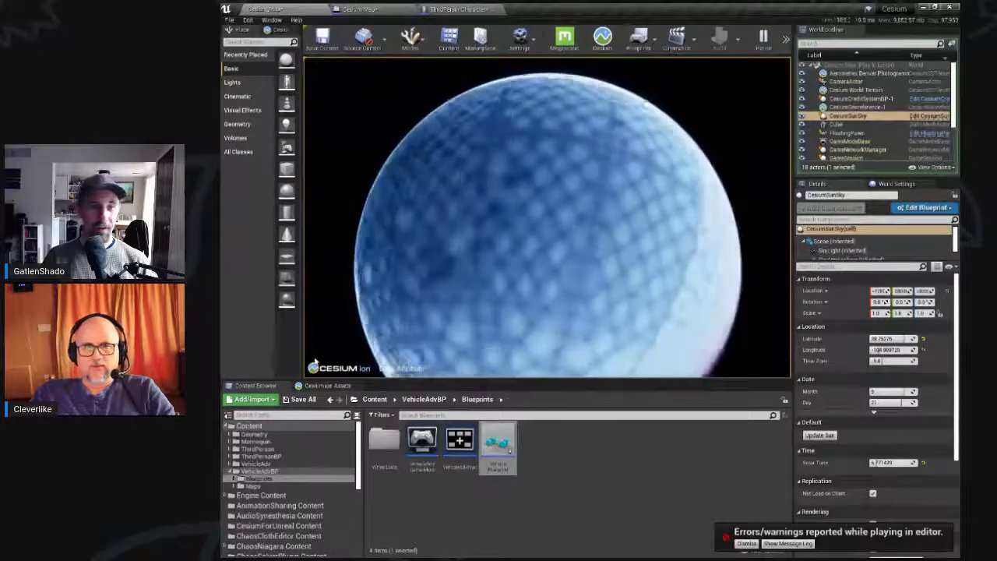
{"action": "key", "text": "w"}
{"action": "key", "text": "s"}
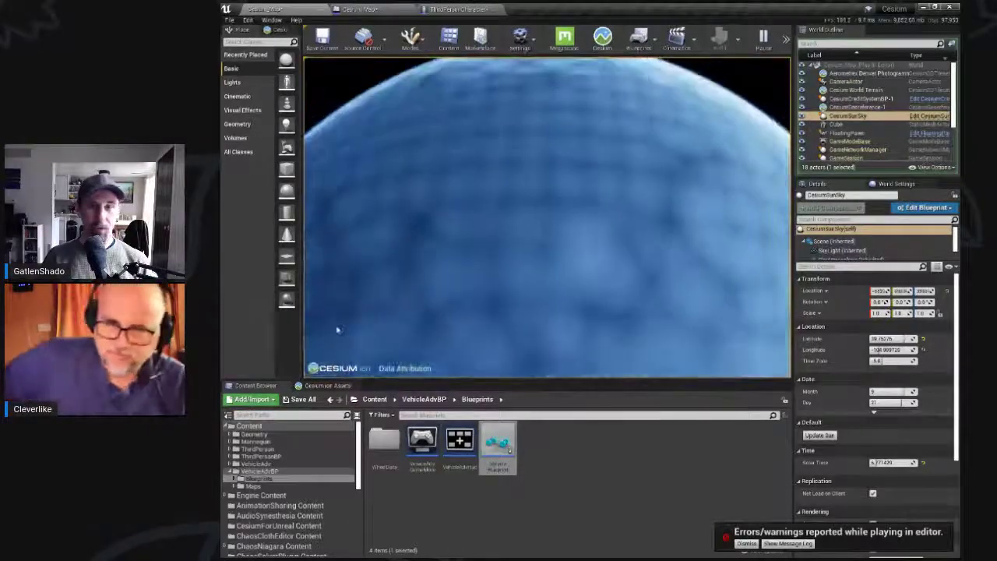
{"action": "key", "text": "w"}
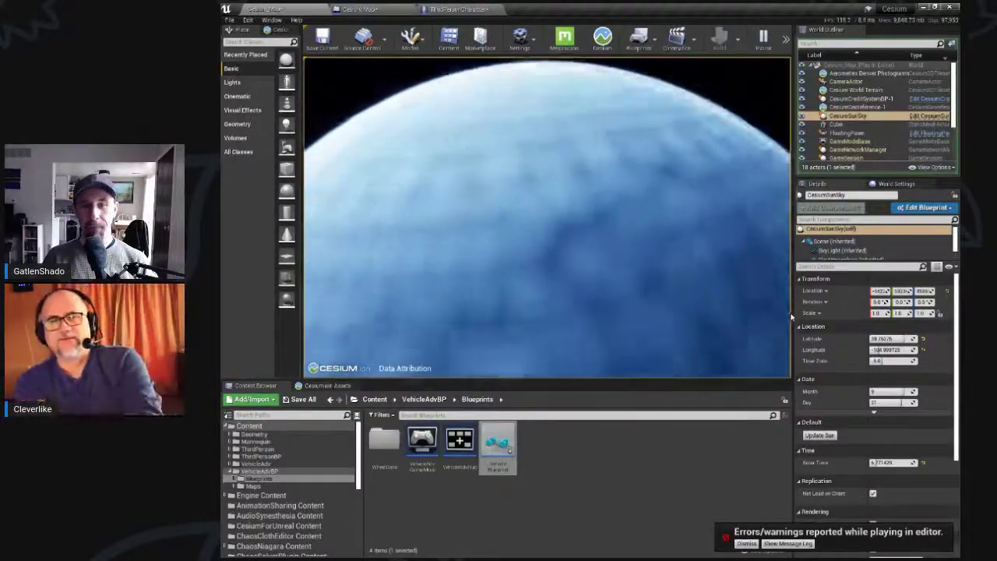
{"action": "key", "text": "Escape"}
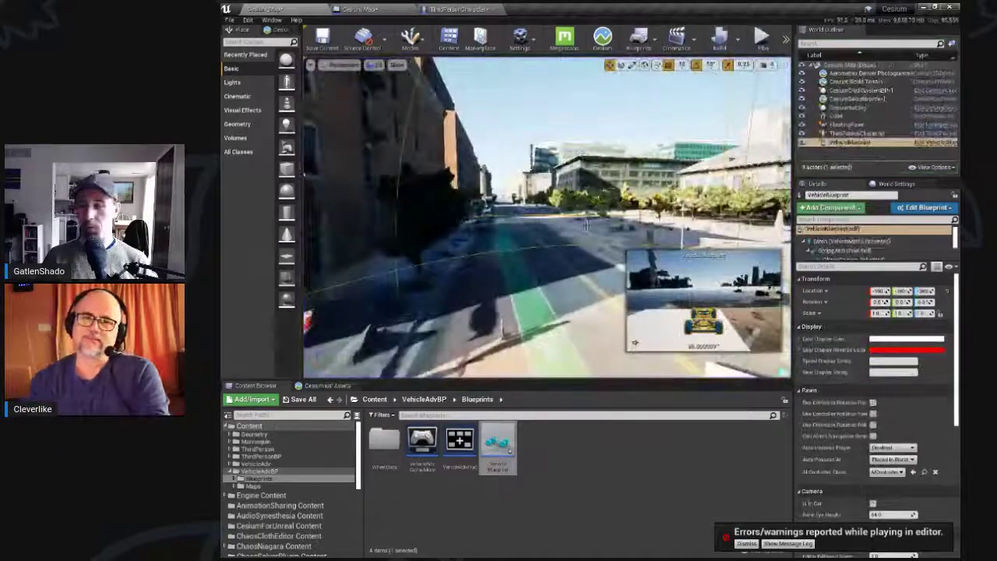
Step: Open the message log from the play error notification and move the editor view from the street to above Union Station
{"action": "right_click_drag", "start_coordinate": [578, 227], "coordinate": [578, 227]}
{"action": "key", "text": "s"}
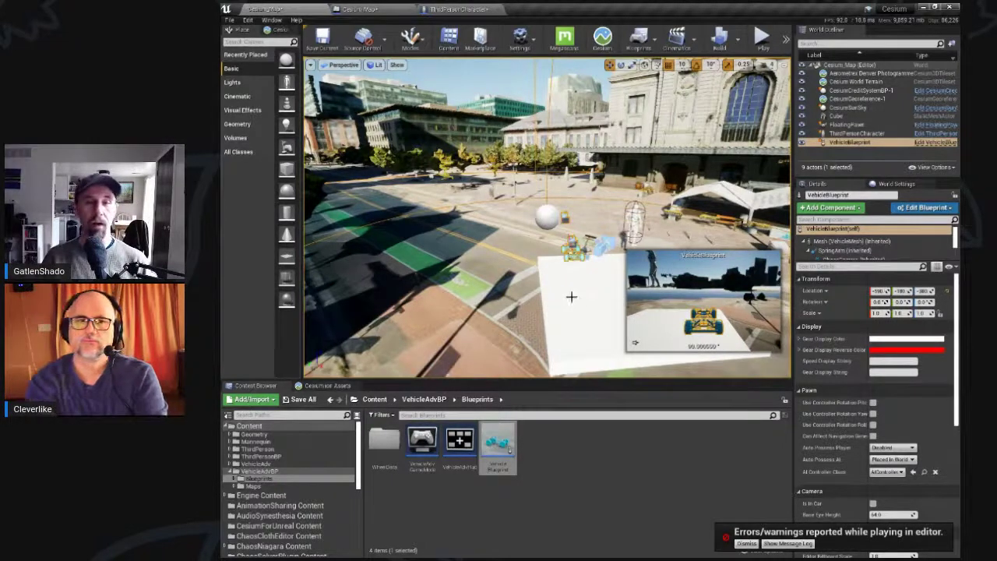
{"action": "left_click", "coordinate": [788, 543]}
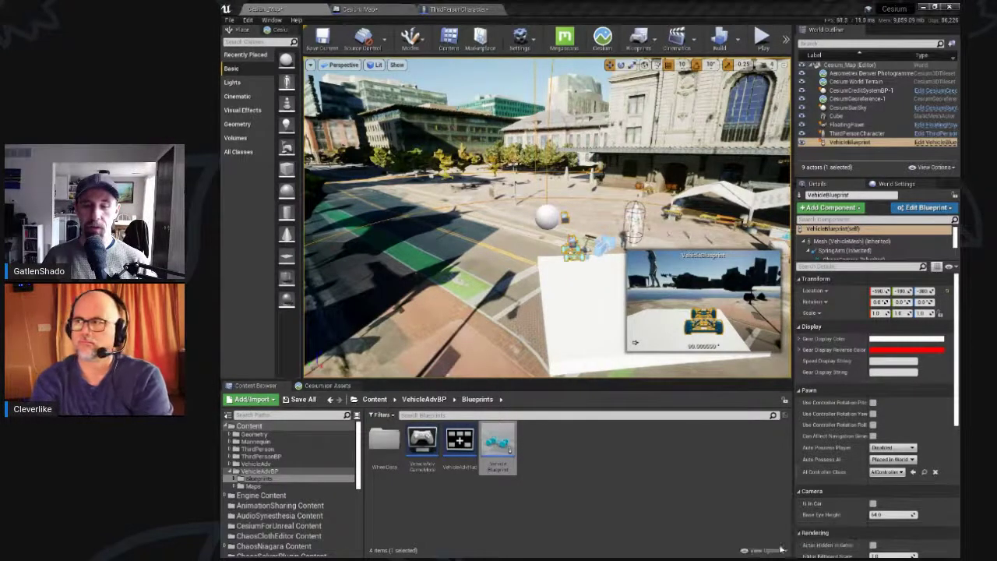
{"action": "left_click", "coordinate": [810, 145]}
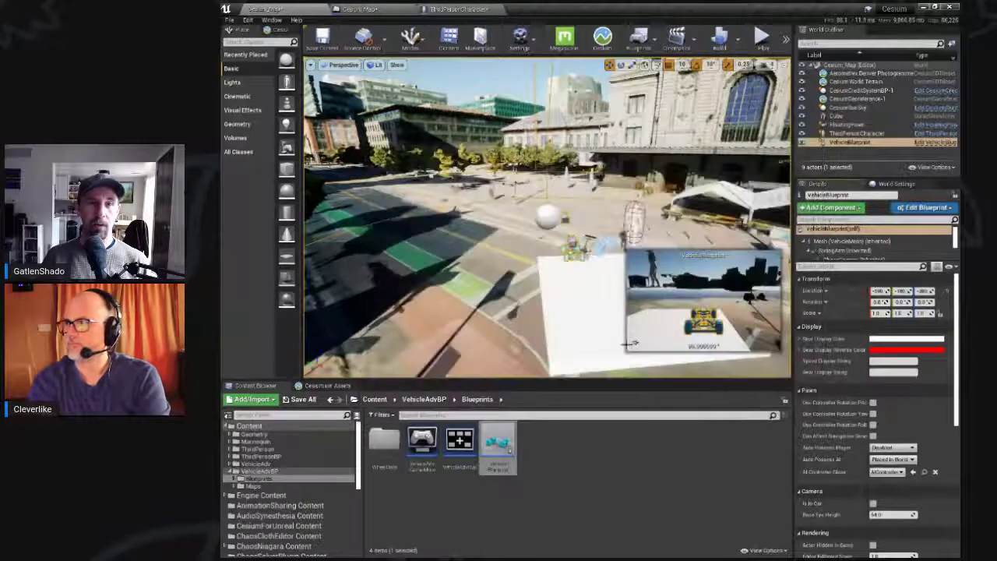
{"action": "right_click_drag", "start_coordinate": [524, 247], "coordinate": [578, 250]}
{"action": "left_click", "coordinate": [561, 268]}
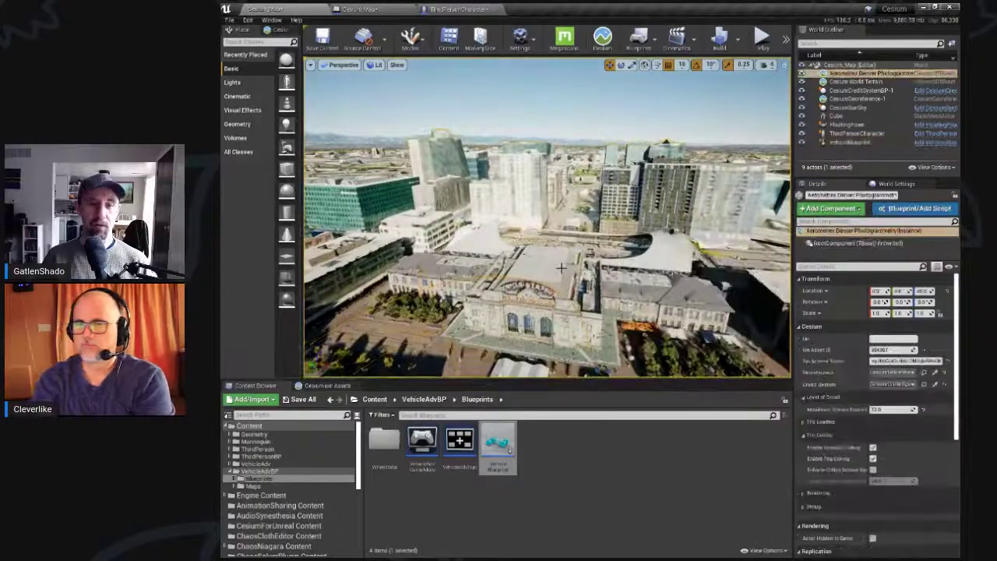
{"action": "key", "text": "Escape"}
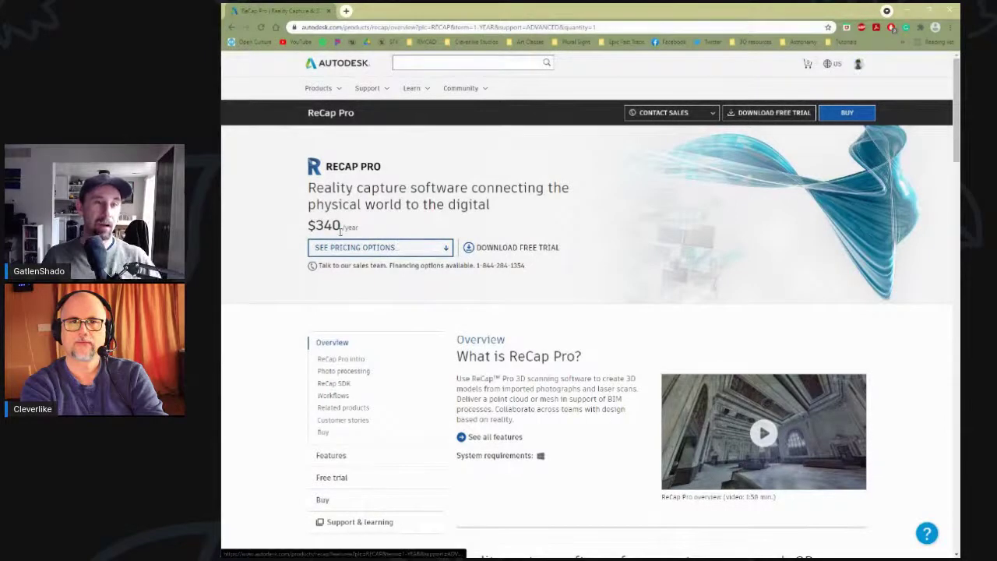
Step: Highlight the yearly price on the Autodesk ReCap Pro web page and look over the product overview
{"action": "left_click_drag", "start_coordinate": [340, 221], "coordinate": [306, 226]}
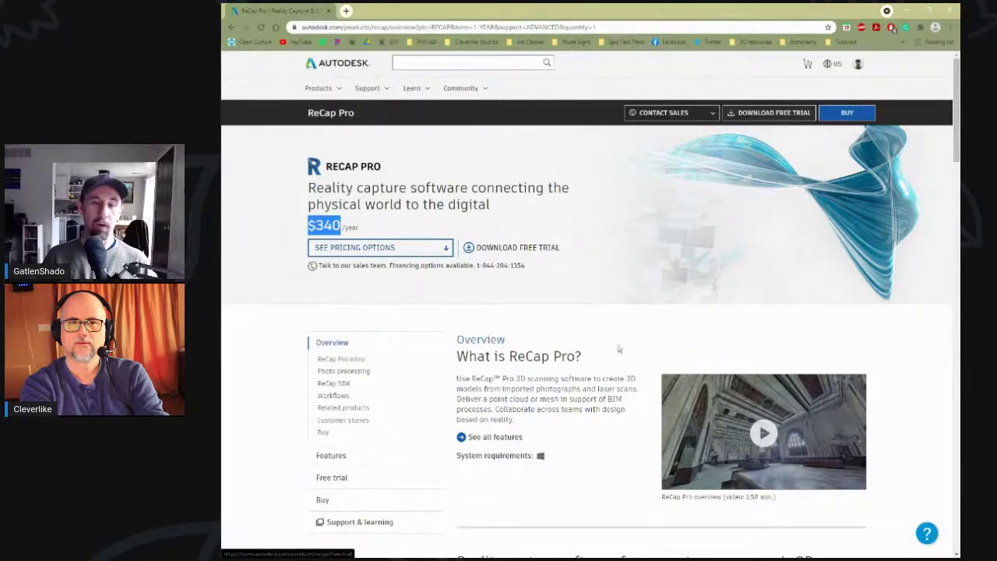
{"action": "scroll", "coordinate": [543, 389], "scroll_direction": "down", "scroll_amount": 1}
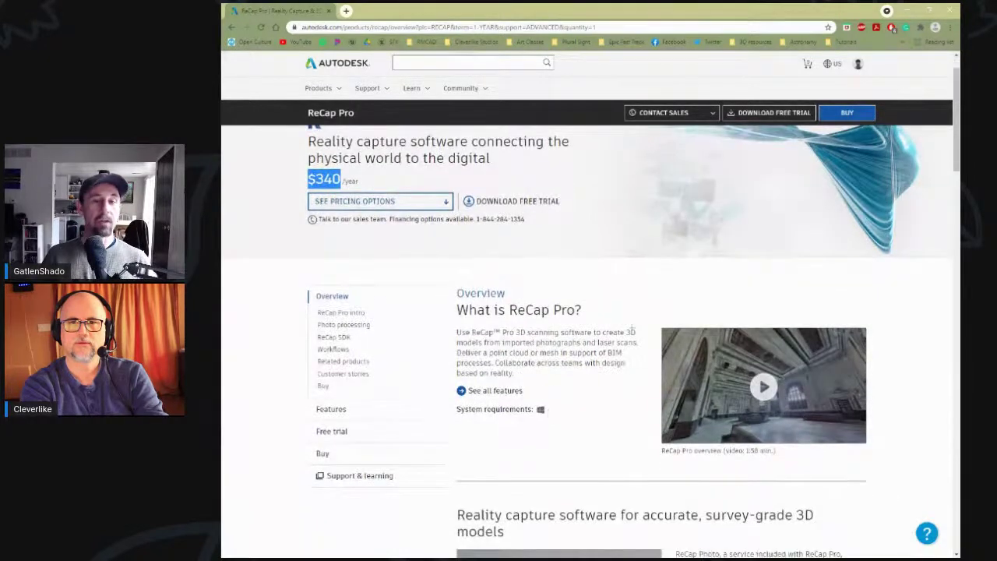
{"action": "scroll", "coordinate": [569, 377], "scroll_direction": "up", "scroll_amount": 1}
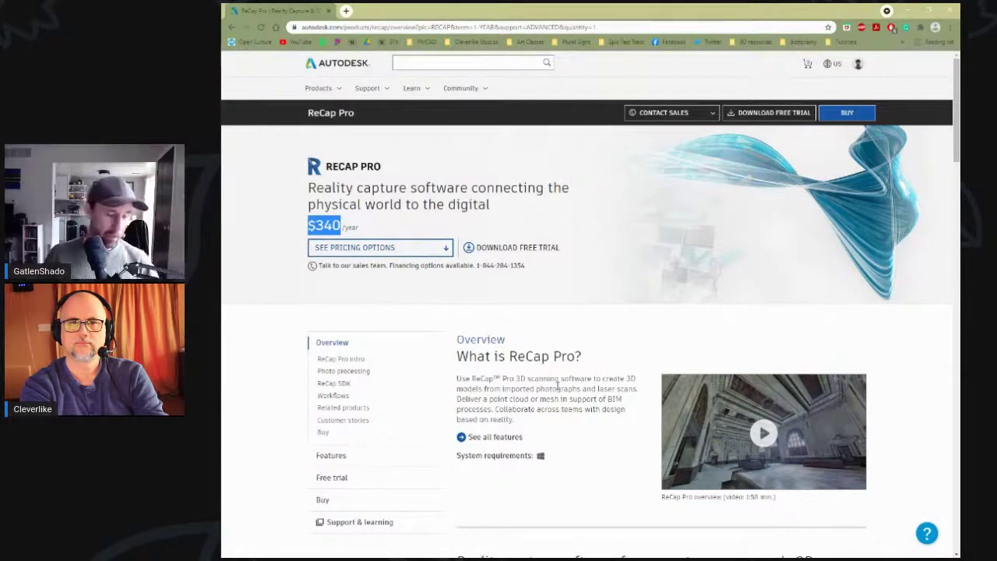
Step: Search the installed apps for "recap" and launch Autodesk ReCap
{"action": "key", "text": "alt+Tab"}
{"action": "key", "text": "super"}
{"action": "type", "text": "rocap"}
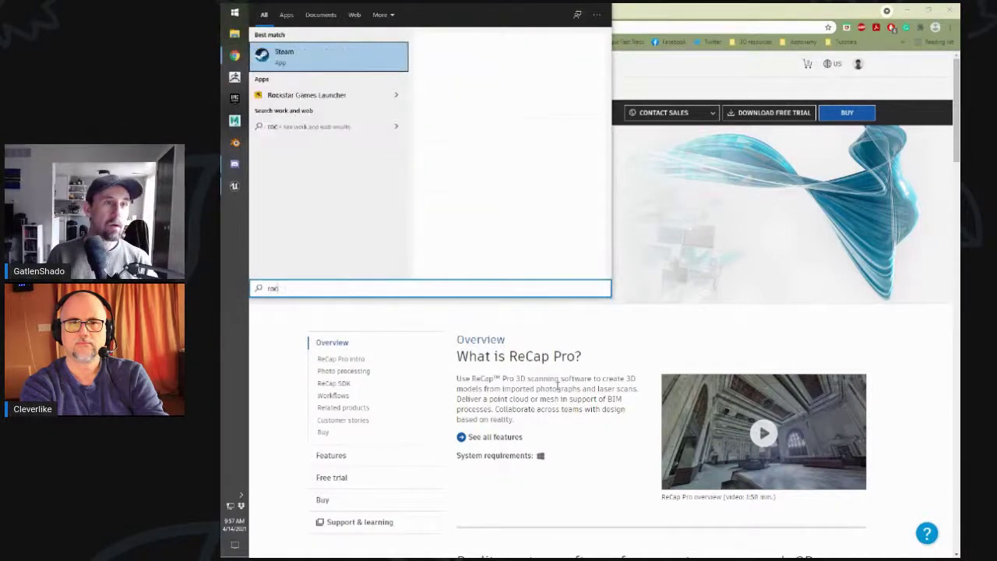
{"action": "key", "text": "BackSpace"}
{"action": "key", "text": "BackSpace"}
{"action": "key", "text": "BackSpace"}
{"action": "key", "text": "BackSpace"}
{"action": "type", "text": "ecap"}
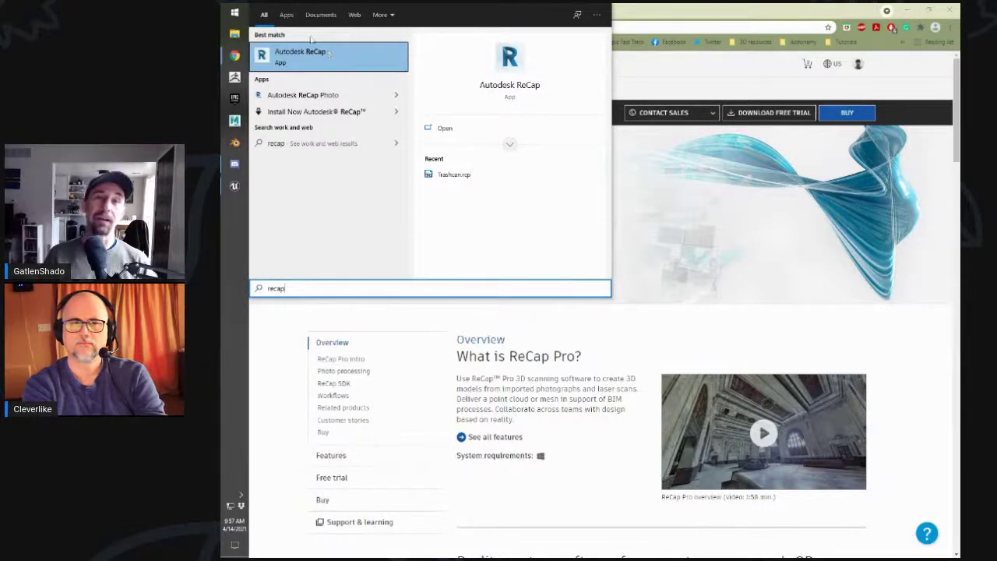
{"action": "left_click", "coordinate": [329, 52]}
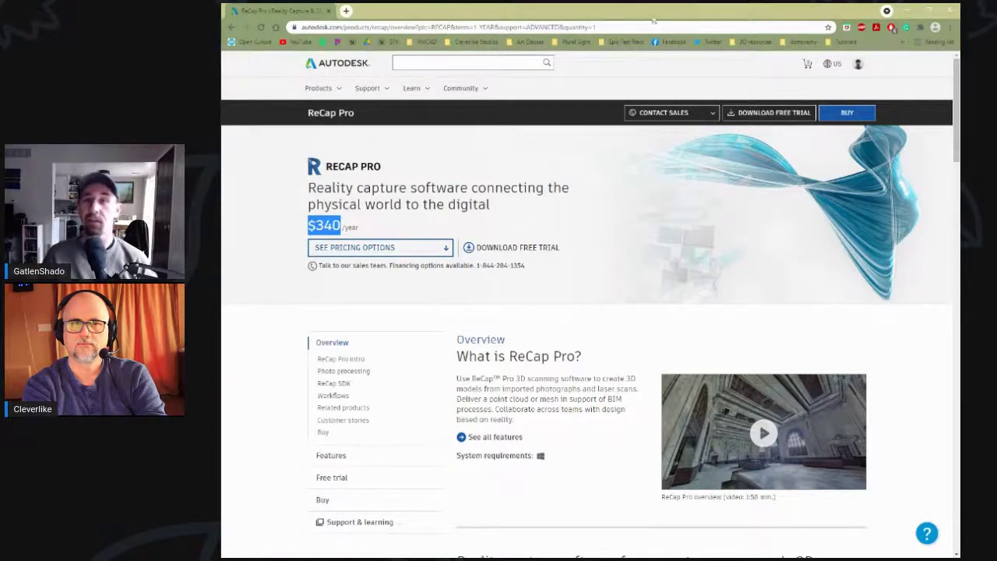
Step: Minimize the browser to return to Unreal Editor, and examine the Union Station sign and clock up close and from farther back
{"action": "left_click", "coordinate": [908, 10]}
{"action": "mouse_move", "coordinate": [504, 325]}
{"action": "right_mouse_down"}
{"action": "mouse_move", "coordinate": [496, 370]}
{"action": "mouse_move", "coordinate": [506, 325]}
{"action": "mouse_move", "coordinate": [523, 324]}
{"action": "right_mouse_up"}
{"action": "key", "text": "w"}
{"action": "right_click_drag", "start_coordinate": [590, 266], "coordinate": [591, 265]}
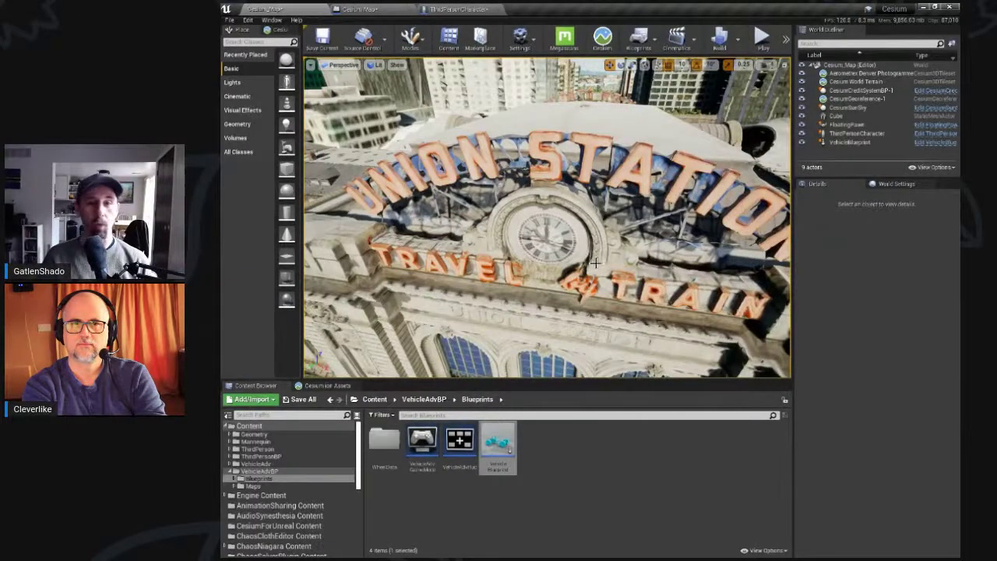
{"action": "scroll", "coordinate": [595, 253], "scroll_direction": "down", "scroll_amount": 5}
{"action": "scroll", "coordinate": [595, 250], "scroll_direction": "down", "scroll_amount": 5}
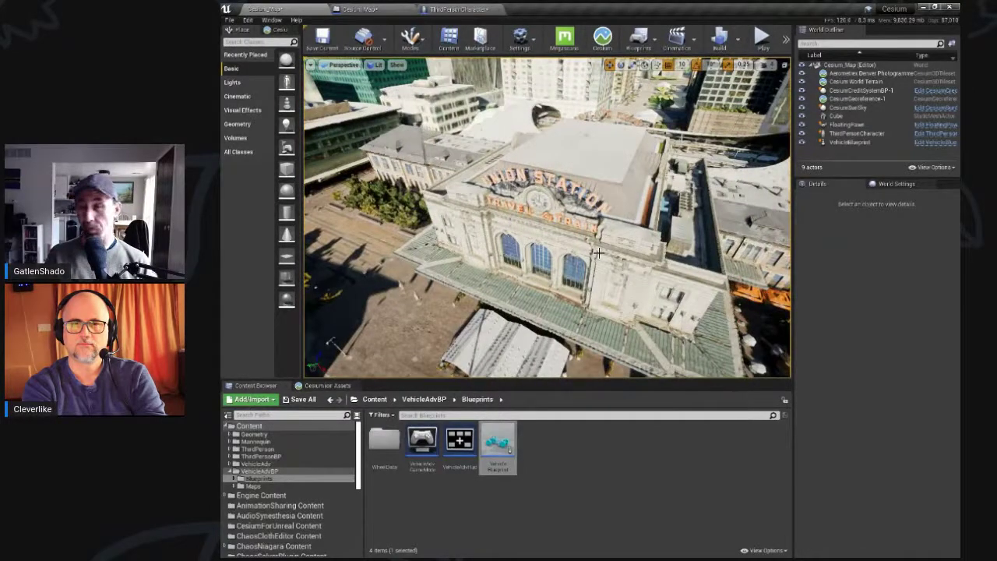
Step: Examine the surrounding Denver streets and rooftops from above and return to the front of Union Station
{"action": "right_click_drag", "start_coordinate": [597, 243], "coordinate": [470, 225]}
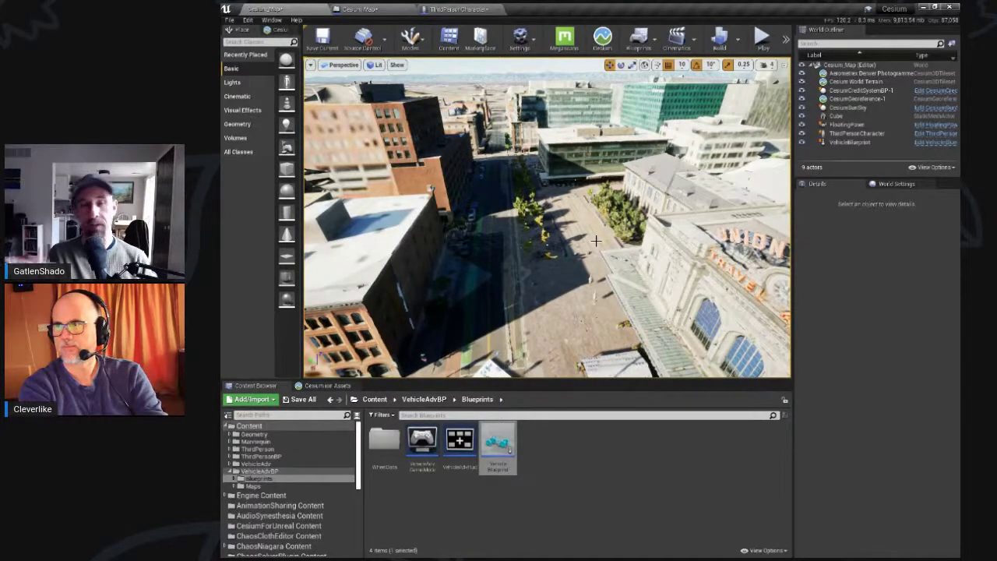
{"action": "mouse_move", "coordinate": [596, 240]}
{"action": "right_mouse_down"}
{"action": "mouse_move", "coordinate": [568, 224]}
{"action": "mouse_move", "coordinate": [427, 205]}
{"action": "mouse_move", "coordinate": [447, 235]}
{"action": "mouse_move", "coordinate": [537, 248]}
{"action": "mouse_move", "coordinate": [599, 235]}
{"action": "right_mouse_up"}
{"action": "key", "text": "e"}
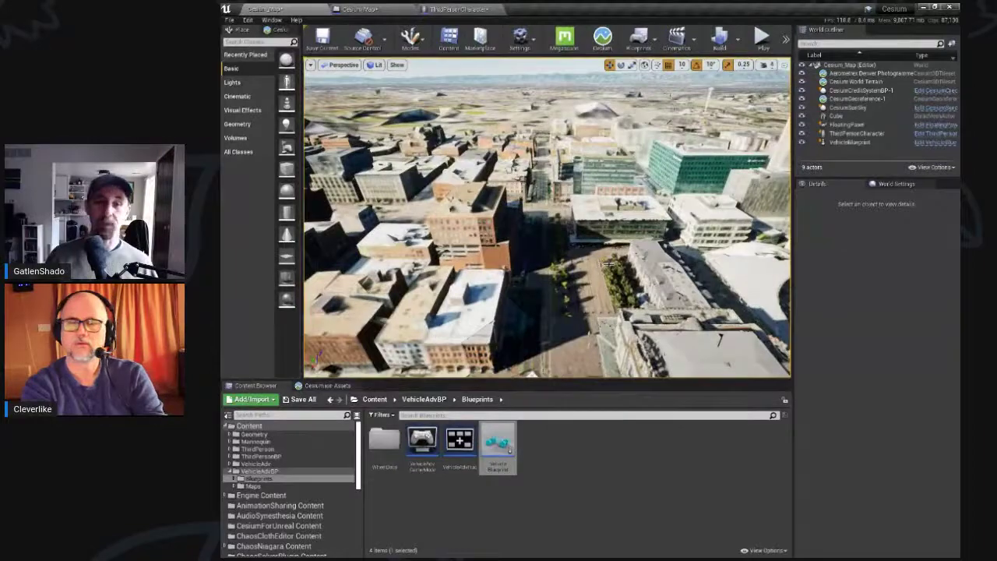
{"action": "mouse_move", "coordinate": [584, 283]}
{"action": "right_mouse_down"}
{"action": "mouse_move", "coordinate": [589, 311]}
{"action": "mouse_move", "coordinate": [595, 280]}
{"action": "right_mouse_up"}
{"action": "mouse_move", "coordinate": [861, 294]}
{"action": "right_mouse_down"}
{"action": "mouse_move", "coordinate": [901, 294]}
{"action": "mouse_move", "coordinate": [854, 293]}
{"action": "right_mouse_up"}
{"action": "right_click_drag", "start_coordinate": [613, 280], "coordinate": [628, 281]}
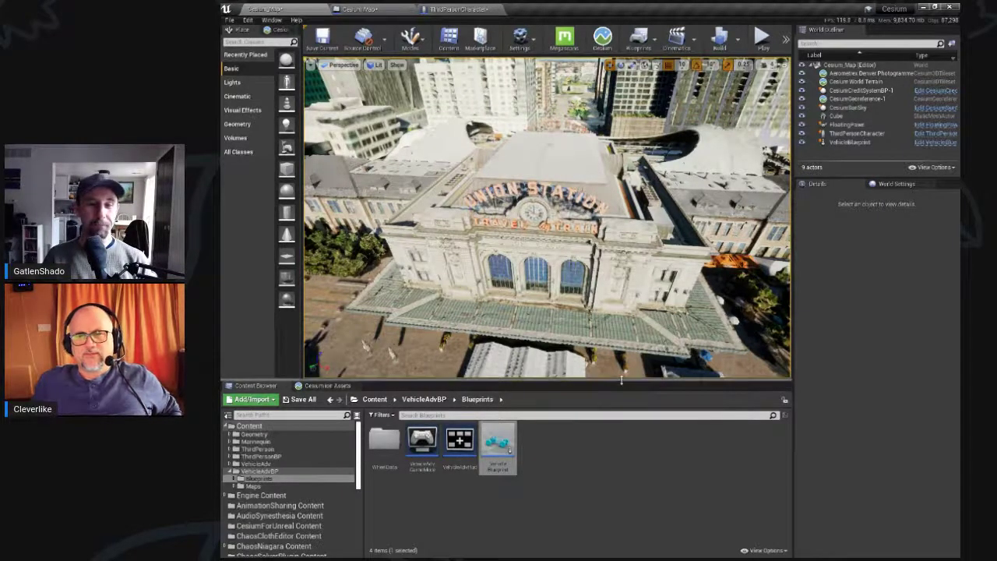
Step: Enlarge the viewport in height and width, and fly among the downtown Denver skyscrapers
{"action": "left_click_drag", "start_coordinate": [616, 383], "coordinate": [617, 416]}
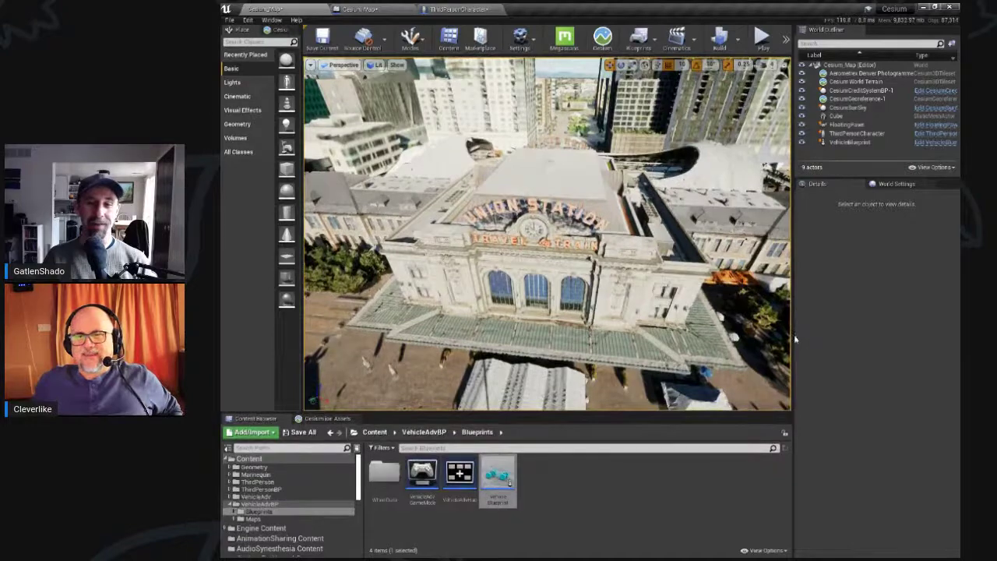
{"action": "left_click_drag", "start_coordinate": [794, 336], "coordinate": [832, 345]}
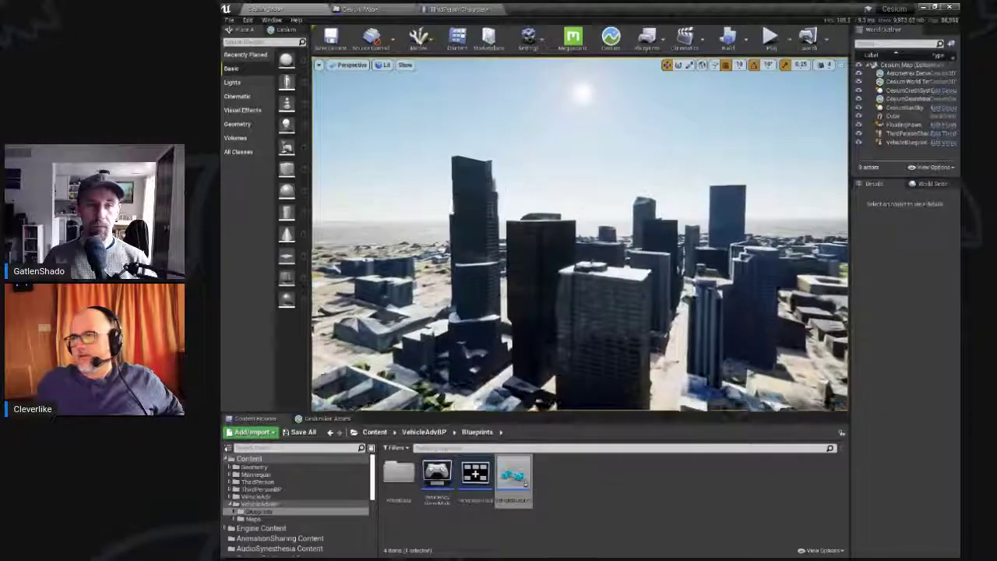
{"action": "right_click_drag", "start_coordinate": [579, 234], "coordinate": [642, 272]}
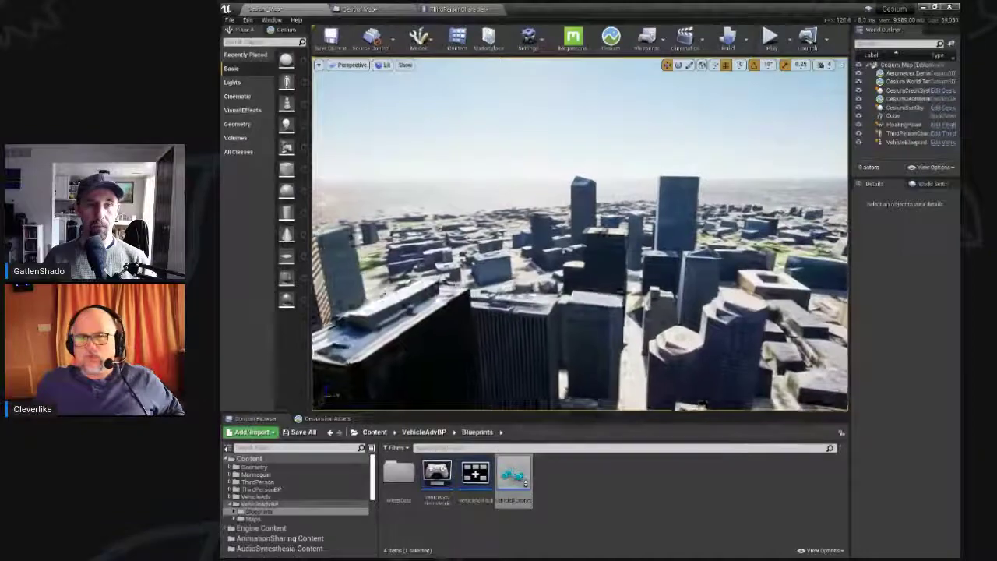
{"action": "right_click_drag", "start_coordinate": [579, 234], "coordinate": [594, 209]}
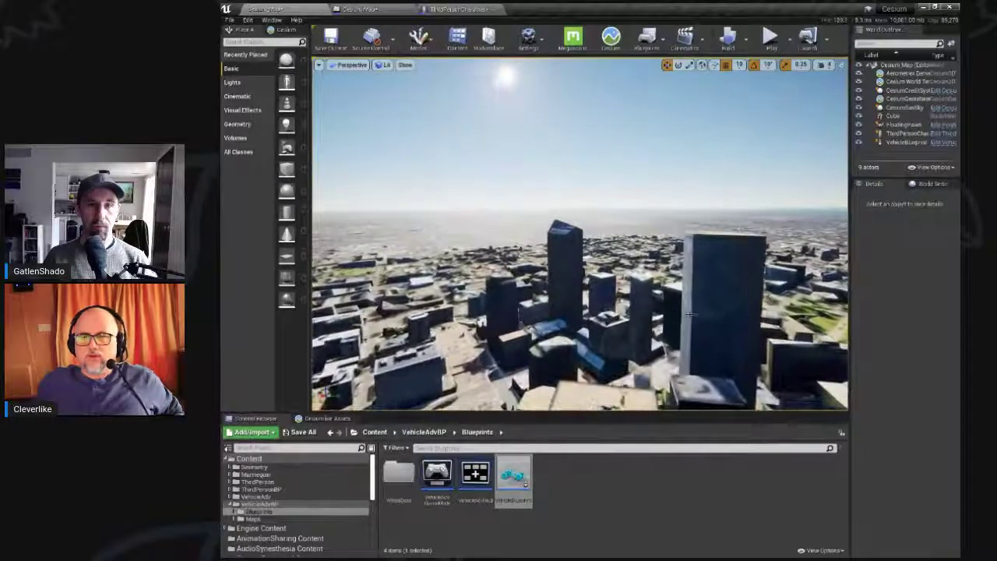
Step: Raise the viewport camera speed to 6 and then higher, and fly out high above Denver and its surroundings
{"action": "left_click", "coordinate": [822, 65]}
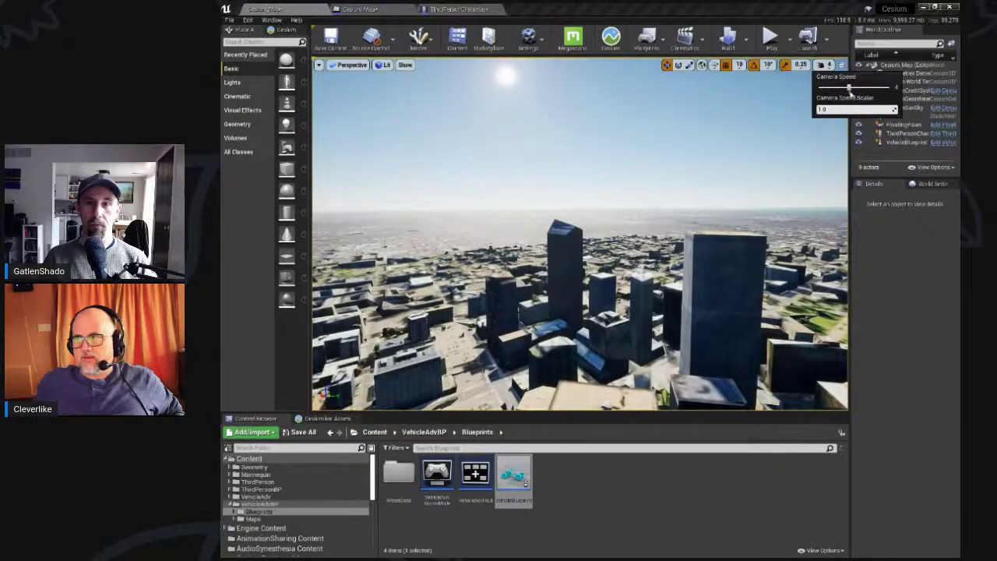
{"action": "right_click_drag", "start_coordinate": [738, 166], "coordinate": [354, 183]}
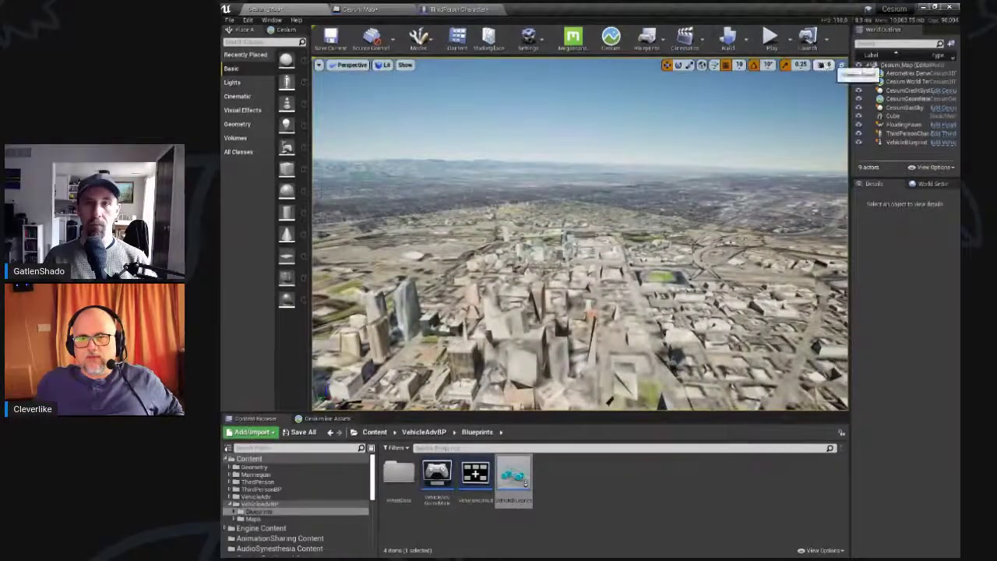
{"action": "left_click", "coordinate": [830, 65]}
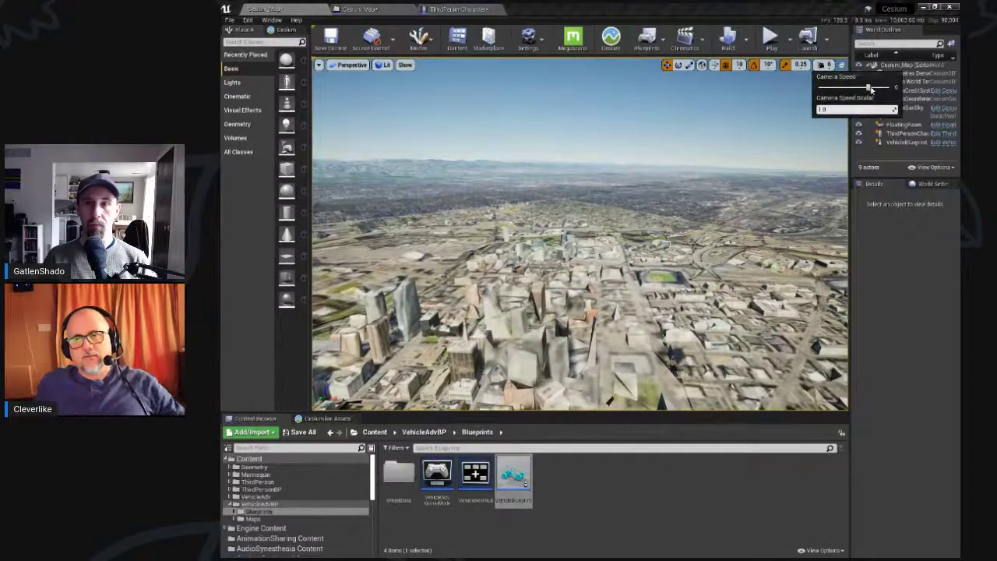
{"action": "right_click_drag", "start_coordinate": [699, 173], "coordinate": [667, 207]}
{"action": "right_click_drag", "start_coordinate": [586, 208], "coordinate": [697, 193]}
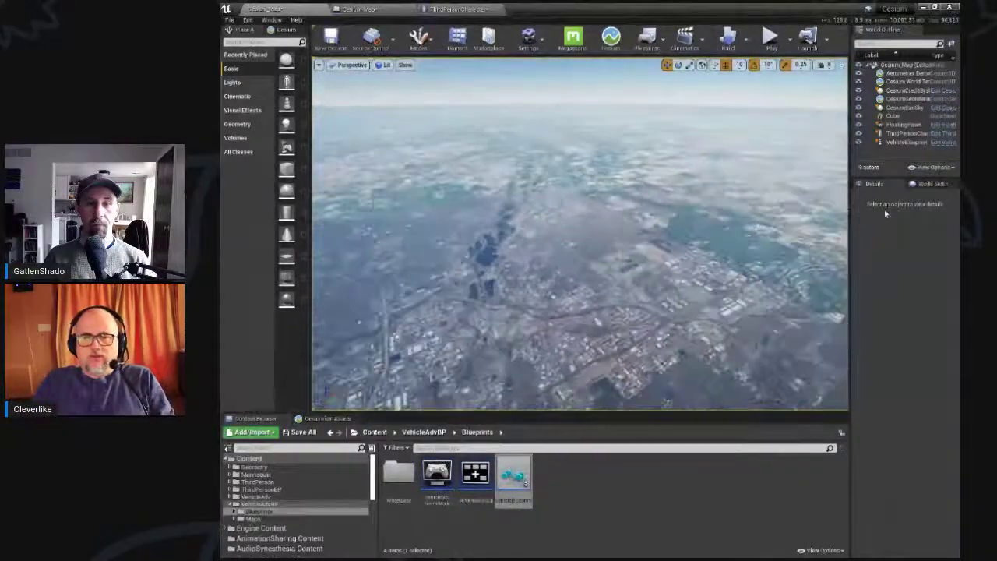
Step: Fly from high above Denver's outskirts to the red-roofed campus and stadium, and examine the terrain imagery from above
{"action": "right_click_drag", "start_coordinate": [921, 210], "coordinate": [891, 184]}
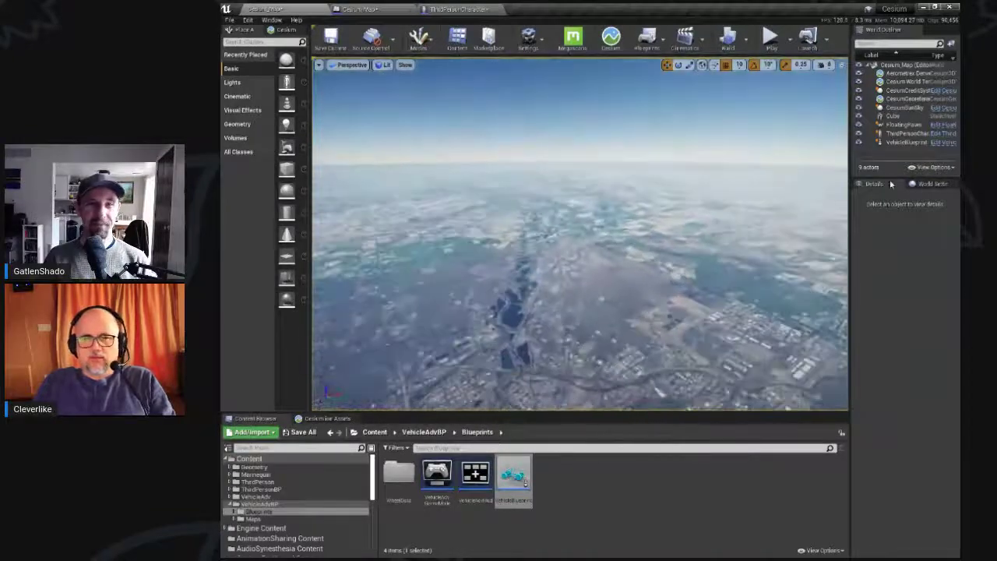
{"action": "right_click_drag", "start_coordinate": [806, 187], "coordinate": [806, 187]}
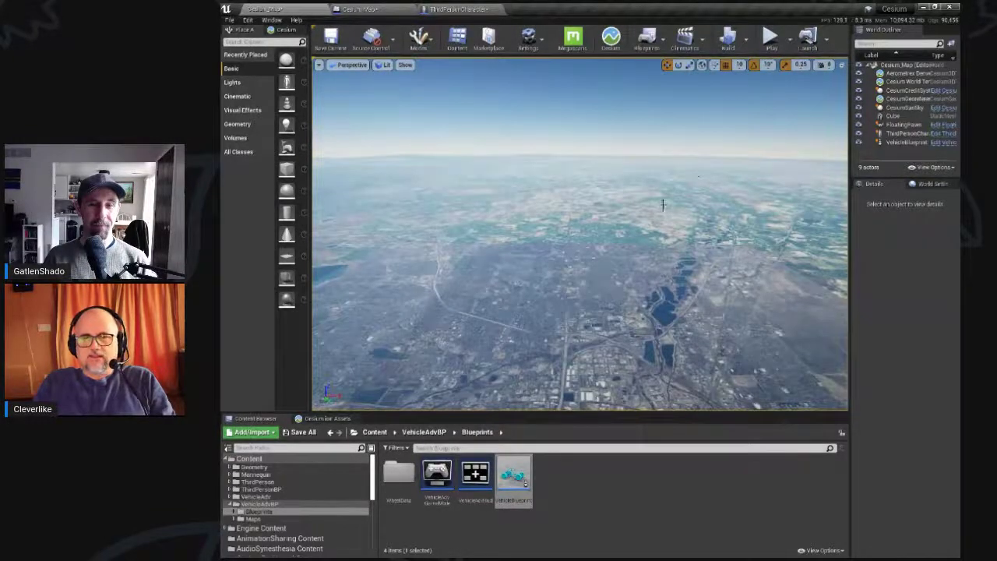
{"action": "right_click_drag", "start_coordinate": [620, 265], "coordinate": [594, 270]}
{"action": "scroll", "coordinate": [371, 235], "scroll_direction": "up", "scroll_amount": 8}
{"action": "right_click_drag", "start_coordinate": [443, 337], "coordinate": [442, 337]}
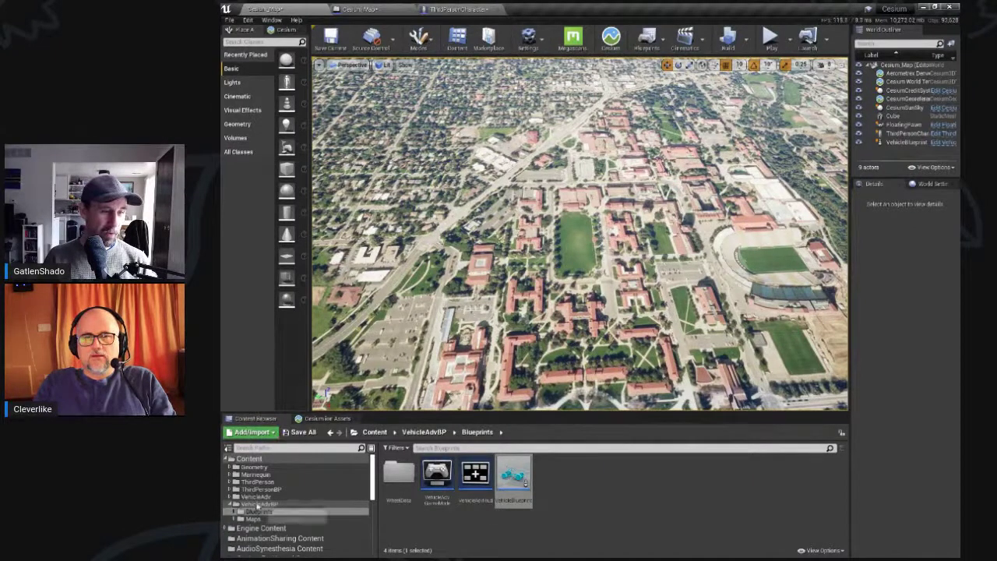
Step: Add the Cesium OSM Buildings tileset from the Cesium ion assets to the level
{"action": "left_click", "coordinate": [325, 419]}
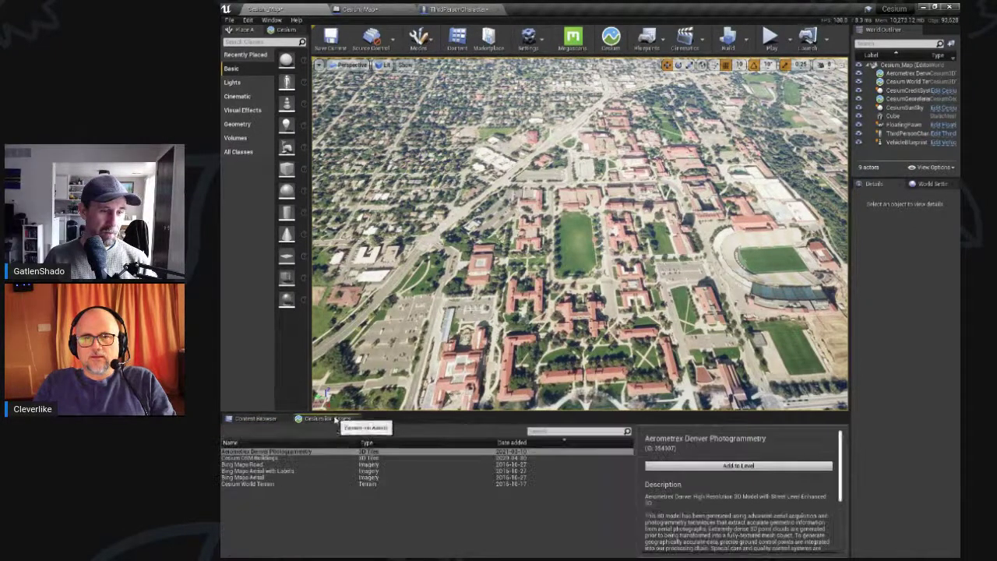
{"action": "left_click", "coordinate": [302, 465]}
{"action": "left_click", "coordinate": [304, 458]}
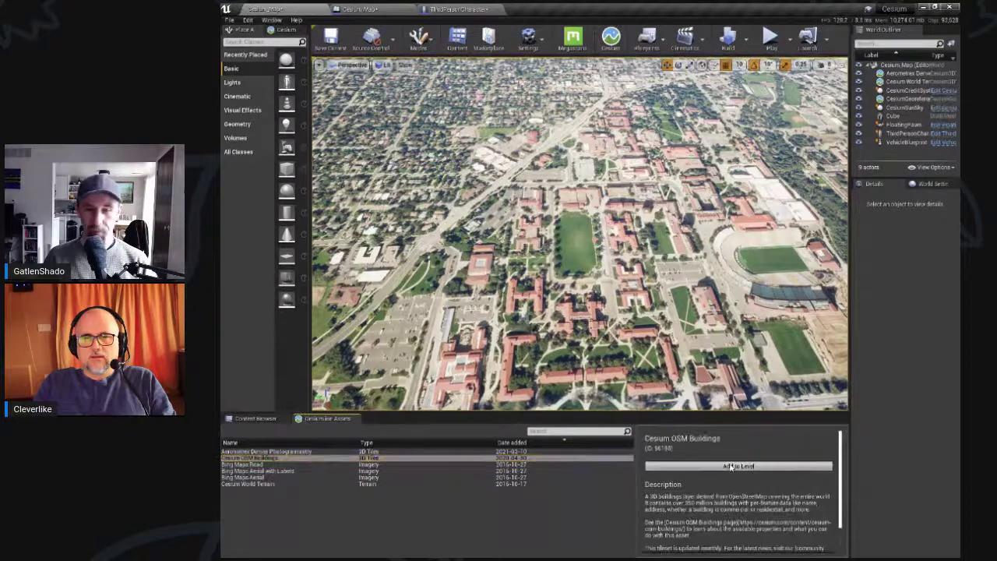
{"action": "left_click", "coordinate": [740, 466]}
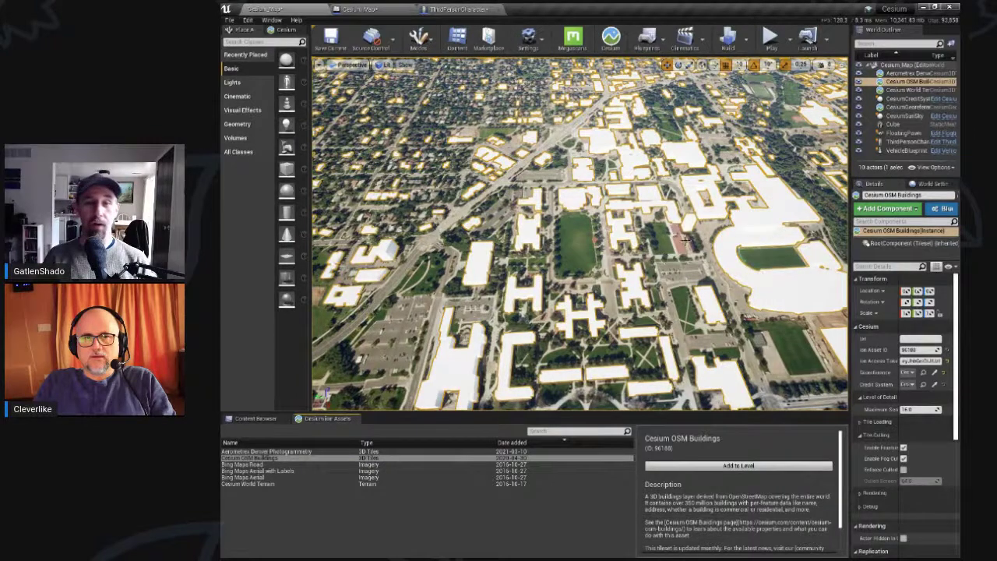
Step: Add Cesium World Terrain to the selection and examine the OSM buildings and foothills around the dam and reservoir
{"action": "left_click", "coordinate": [514, 217], "text": "ctrl"}
{"action": "right_click_drag", "start_coordinate": [524, 217], "coordinate": [592, 234]}
{"action": "key", "text": "w"}
{"action": "key", "text": "e"}
{"action": "right_click_drag", "start_coordinate": [692, 244], "coordinate": [717, 193]}
{"action": "right_click_drag", "start_coordinate": [624, 167], "coordinate": [316, 152]}
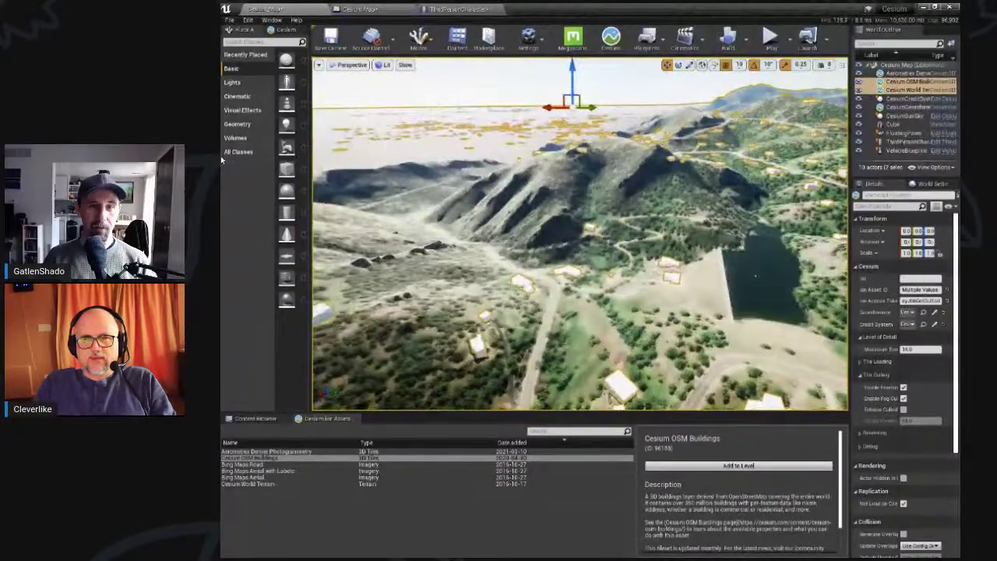
Step: Fly out over the mountain ranges and examine the terrain toward the horizon from high altitude
{"action": "right_click_drag", "start_coordinate": [222, 160], "coordinate": [222, 185]}
{"action": "right_click_drag", "start_coordinate": [222, 224], "coordinate": [226, 206]}
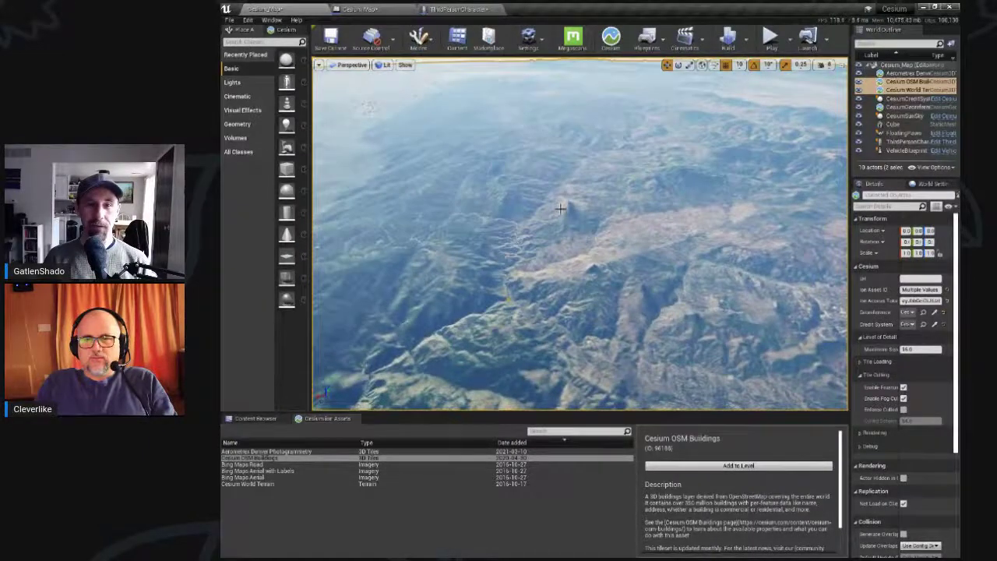
{"action": "right_click_drag", "start_coordinate": [560, 209], "coordinate": [560, 190]}
{"action": "right_click_drag", "start_coordinate": [500, 204], "coordinate": [400, 175]}
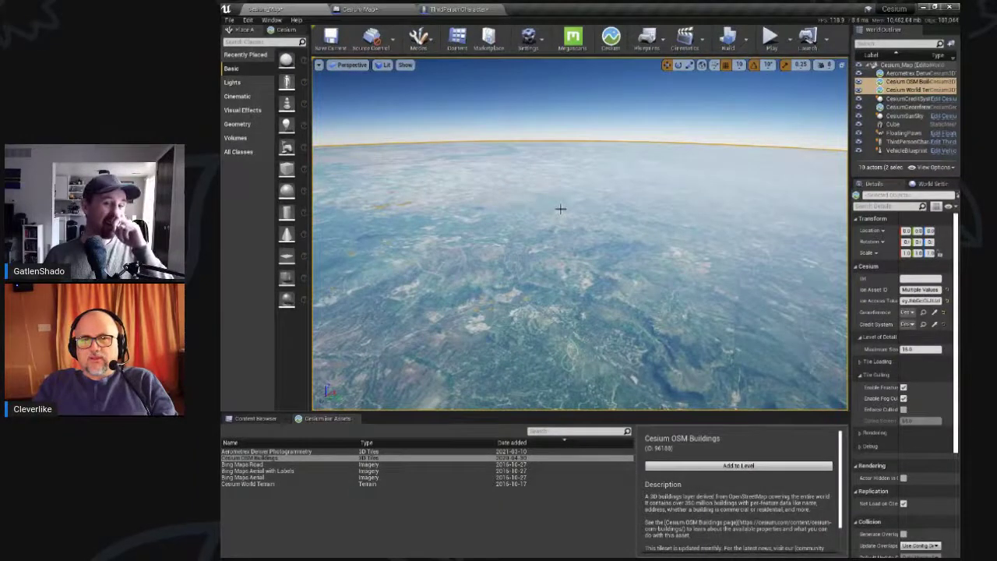